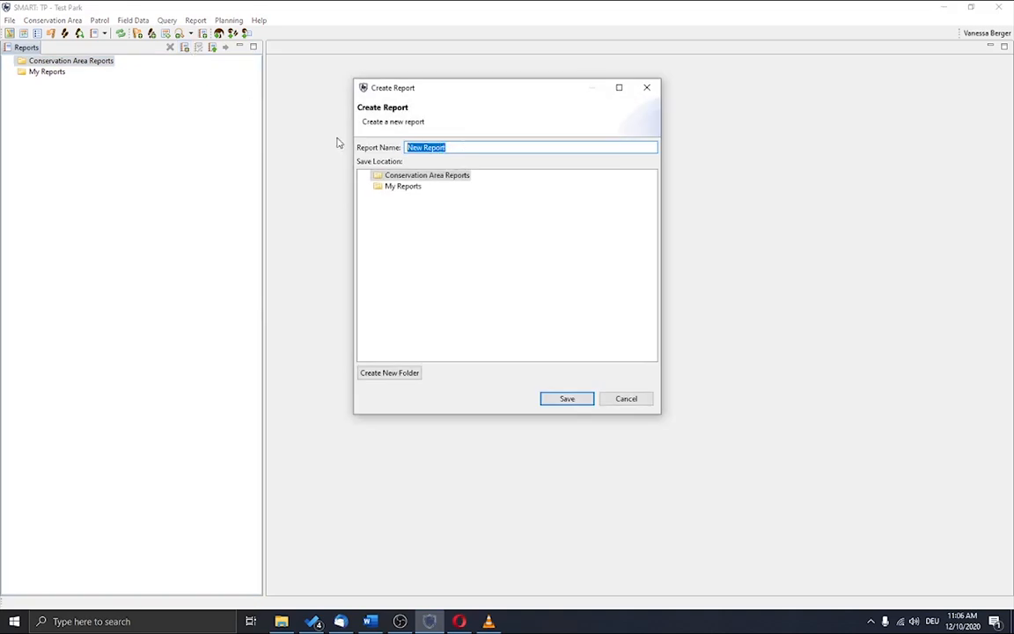
# Create a report named TP_test in the Conservation Area Reports folder and select it in the report list.
pyautogui.write('TP_test')
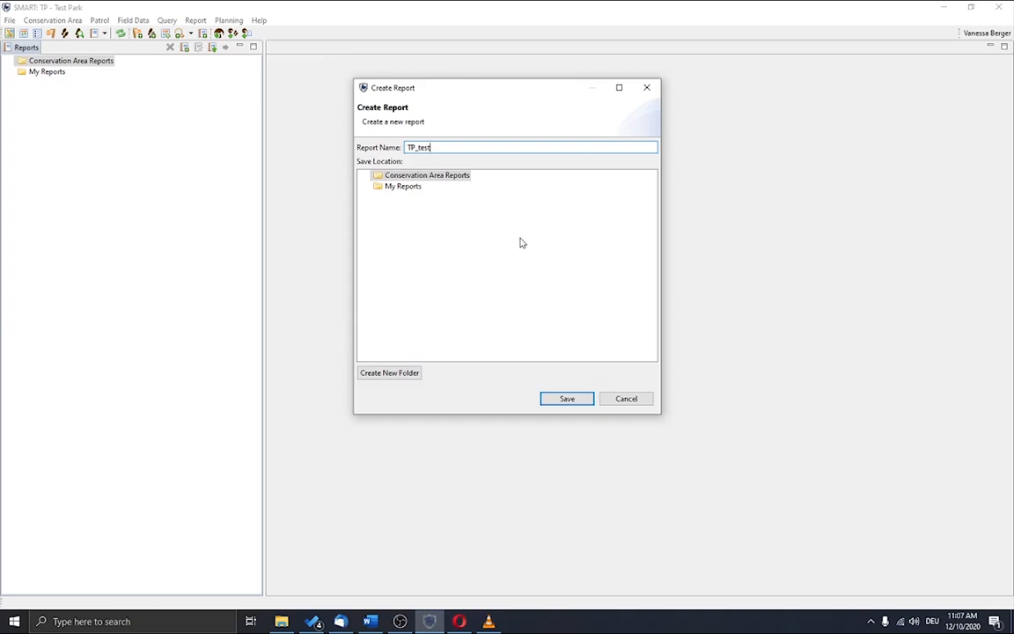
pyautogui.click(567, 401)
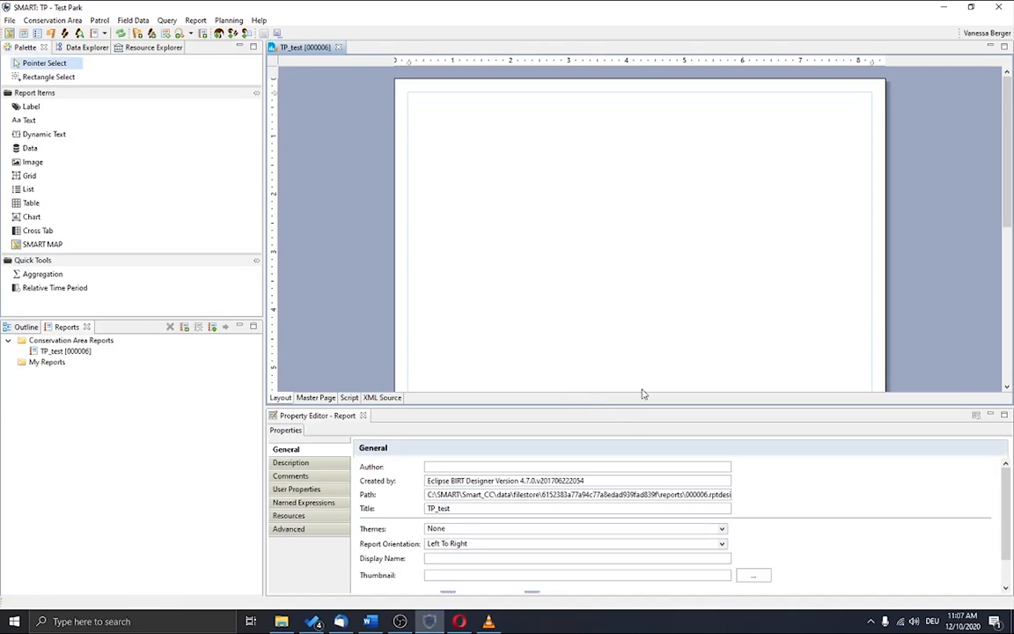
pyautogui.click(48, 352)
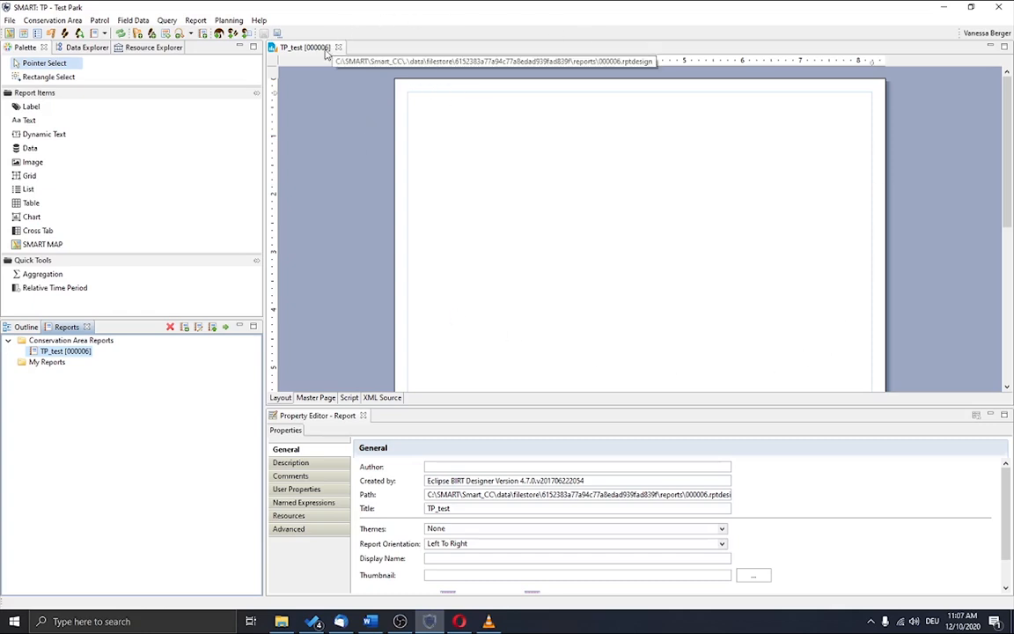
# Look over the blank report page, its data items, the shared resources and the report outline.
pyautogui.scroll(-2, 949, 176)
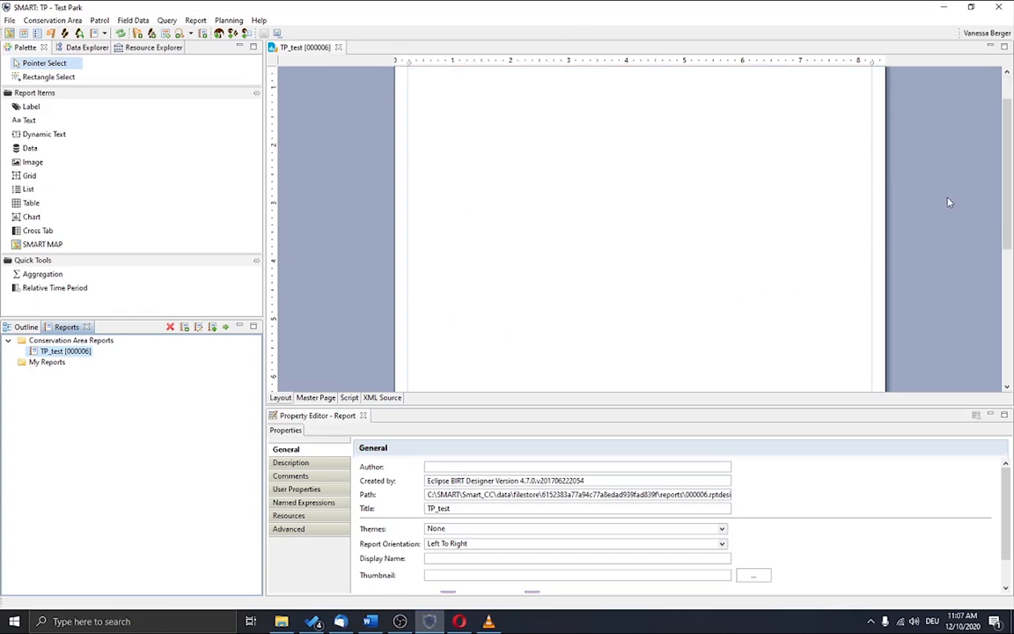
pyautogui.scroll(2, 939, 226)
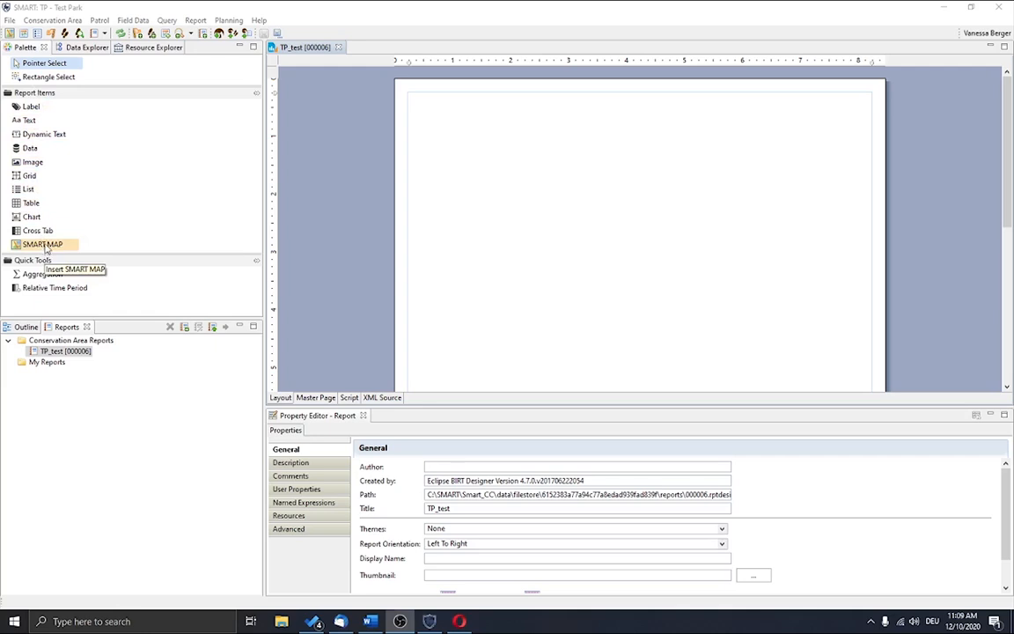
pyautogui.click(78, 49)
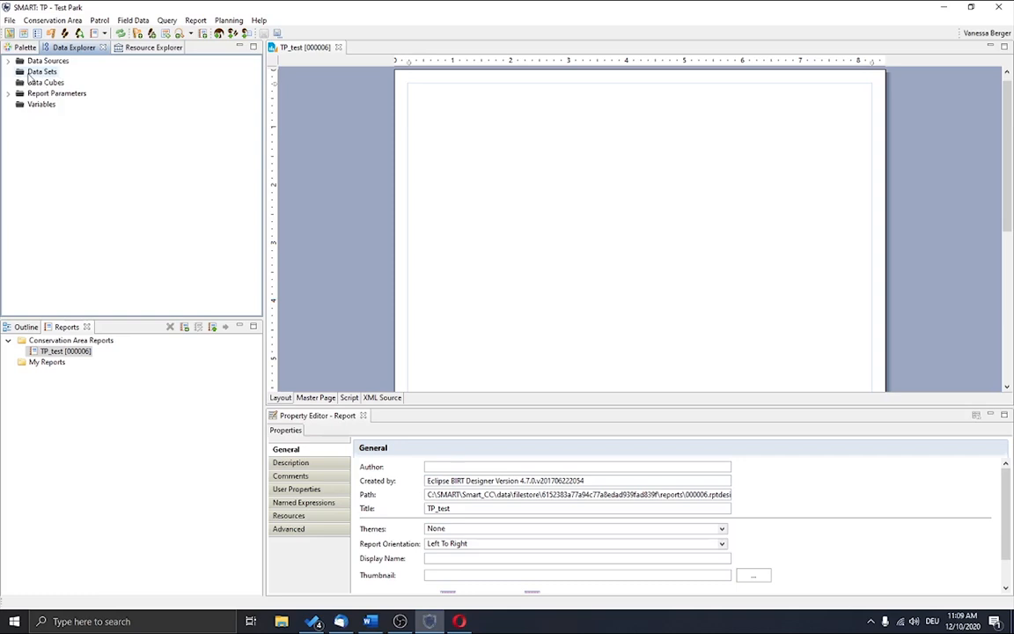
pyautogui.click(134, 50)
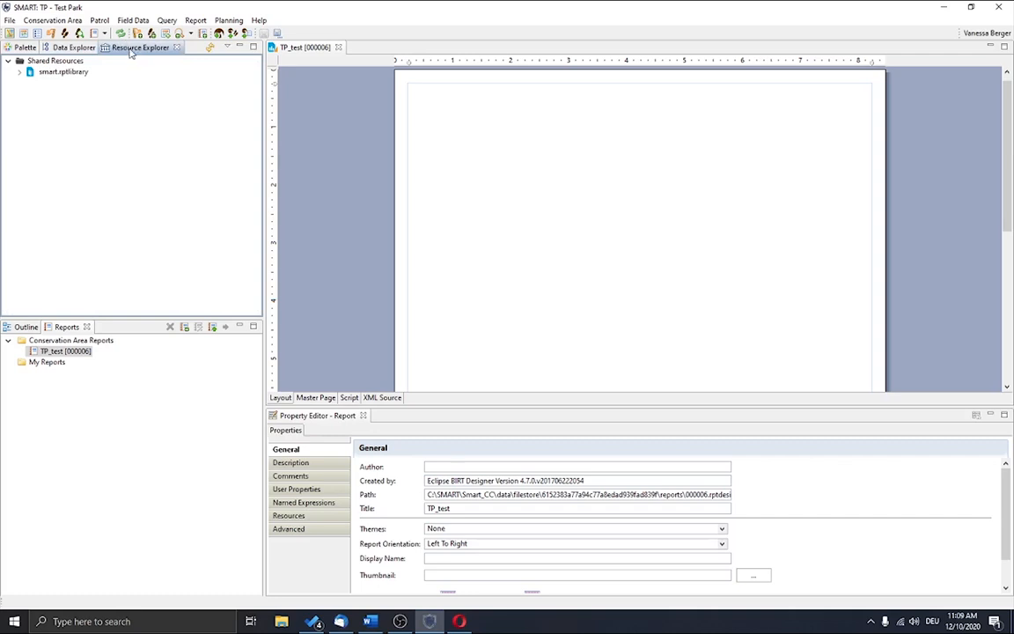
pyautogui.click(77, 49)
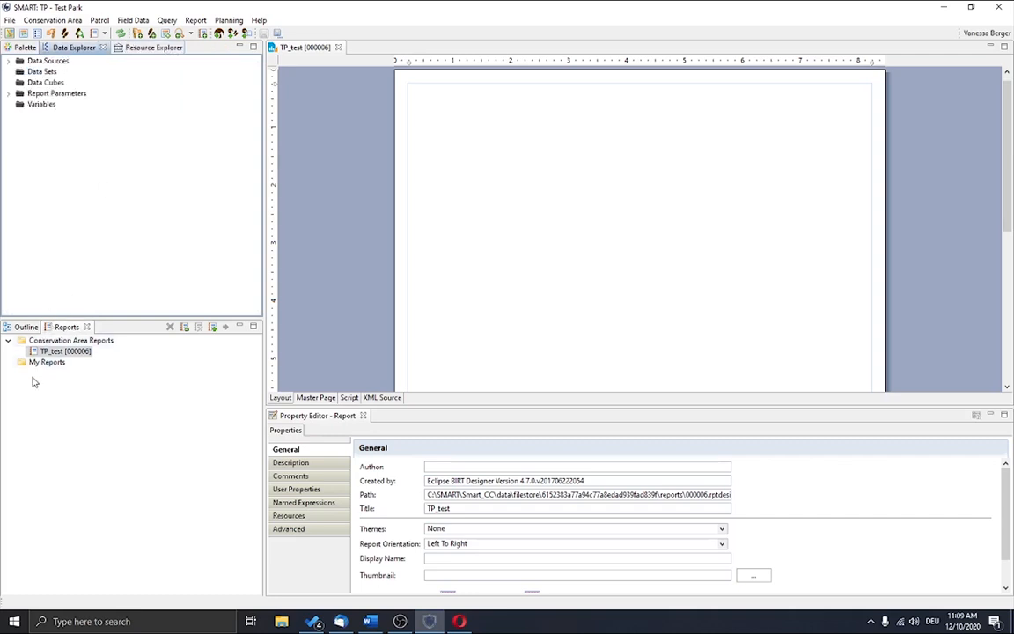
pyautogui.click(26, 327)
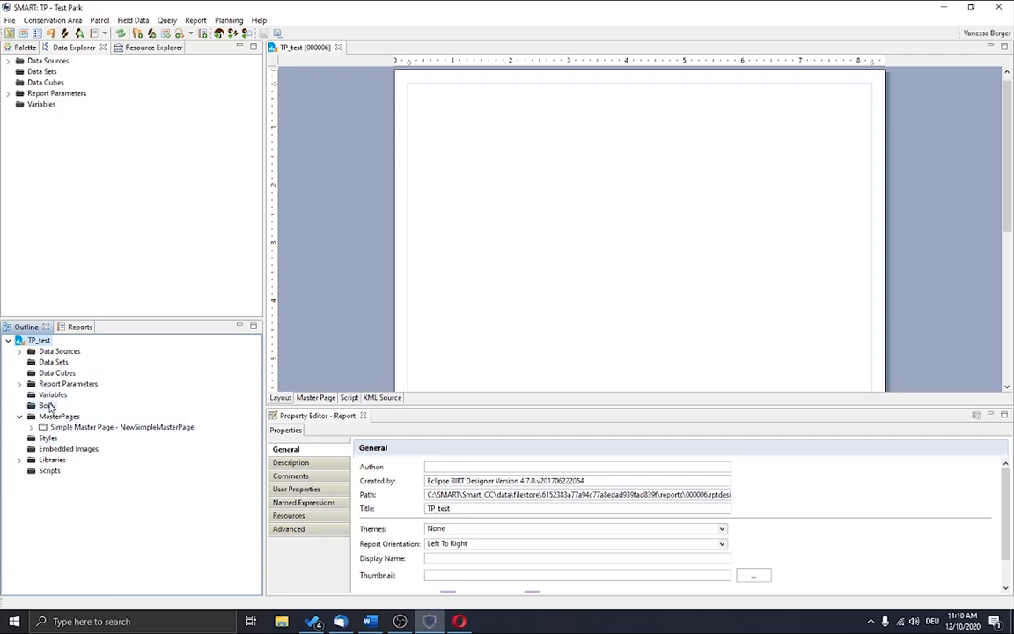
# Add a SMART Queries Data Set based on the Patrol_Month_summary_of_distance_hours query, keeping the default output columns.
pyautogui.click(44, 74)
pyautogui.rightClick(48, 78)
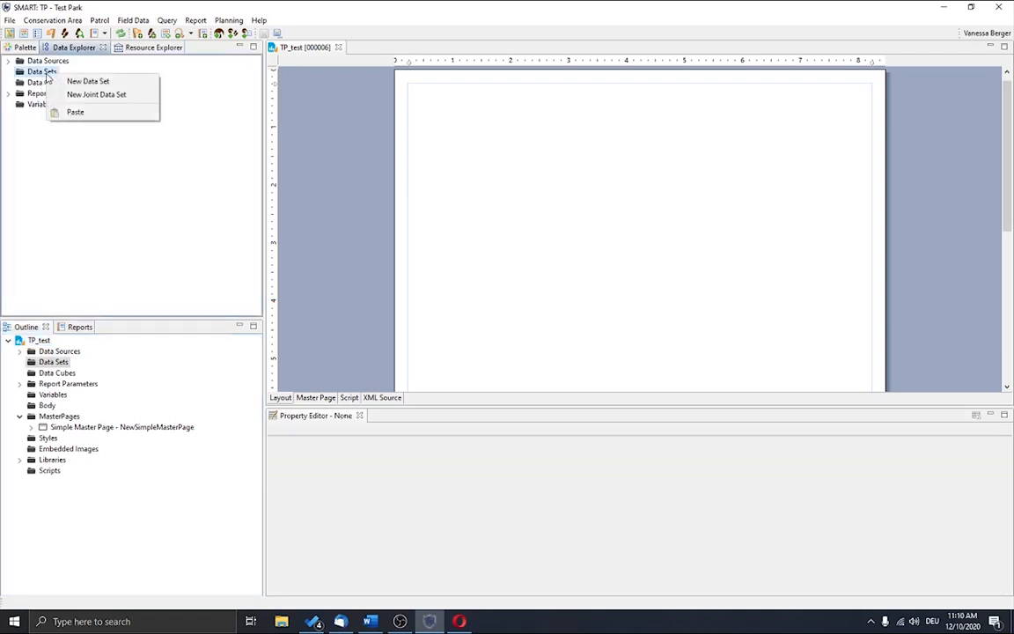
pyautogui.click(135, 84)
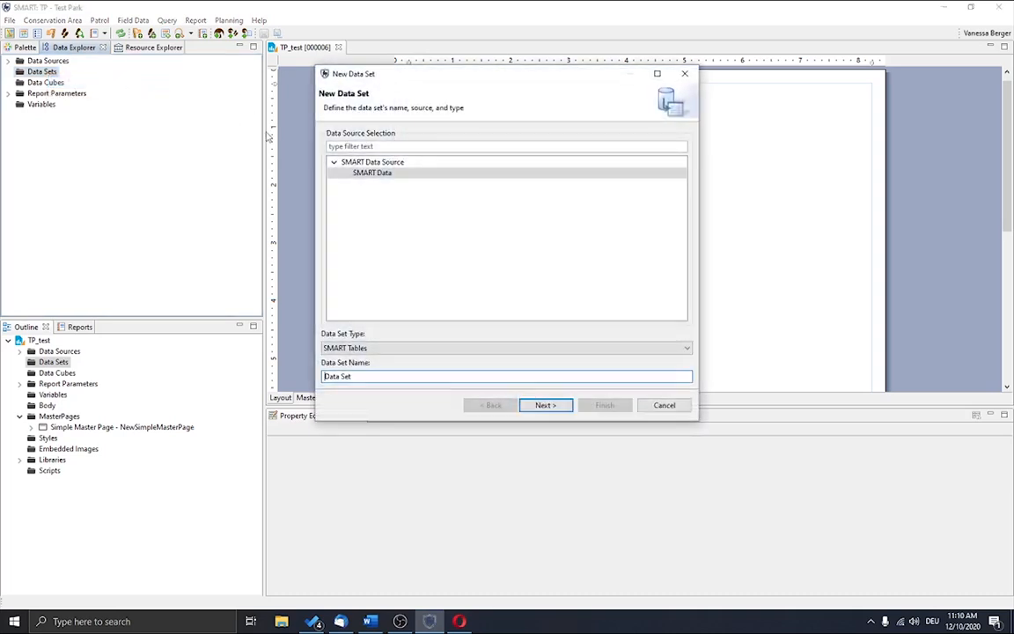
pyautogui.click(388, 352)
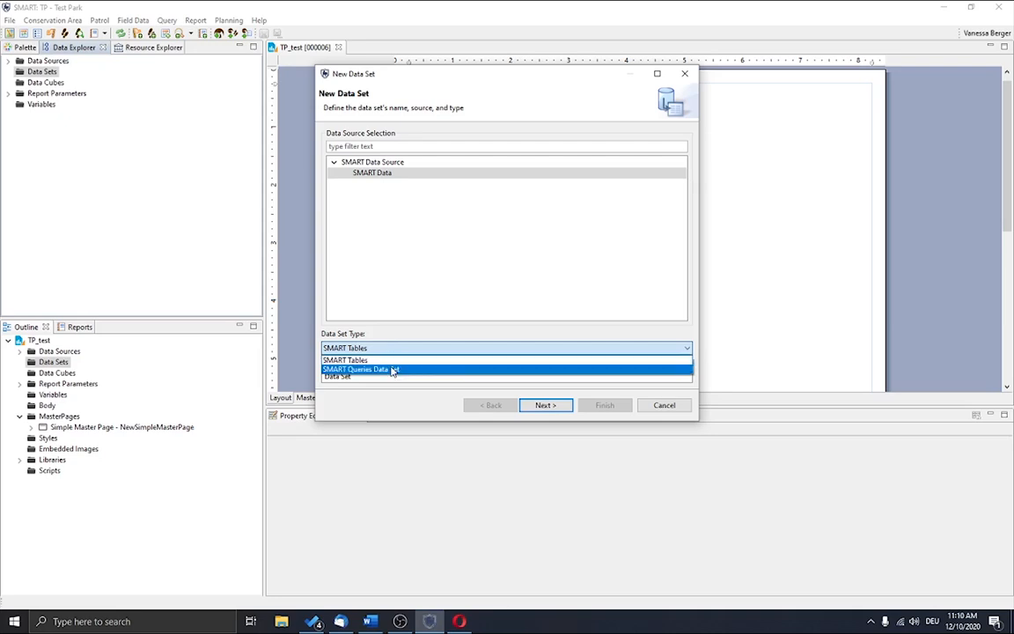
pyautogui.click(394, 370)
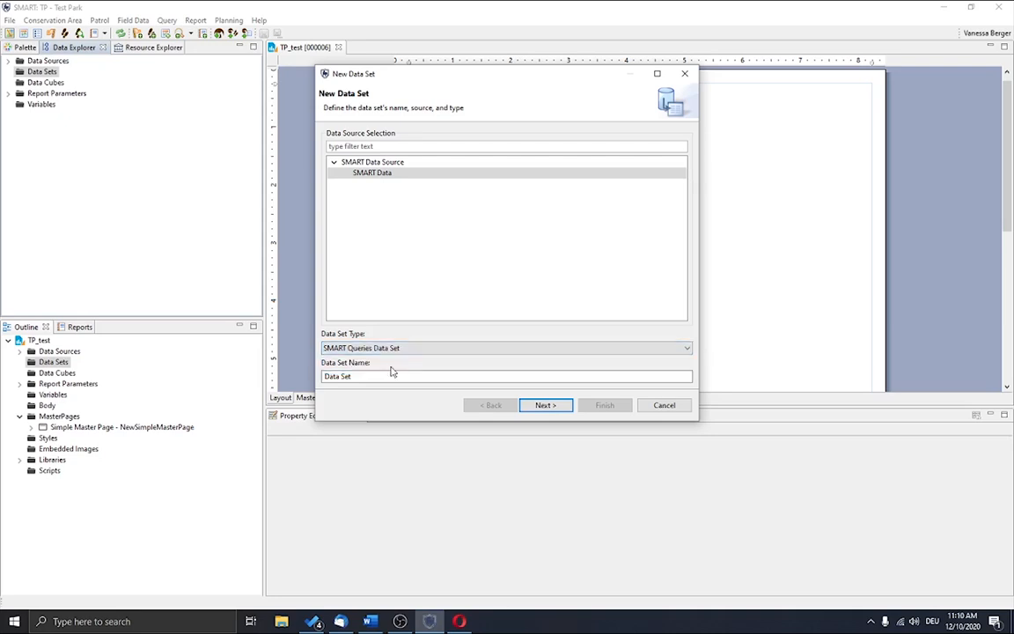
pyautogui.click(541, 405)
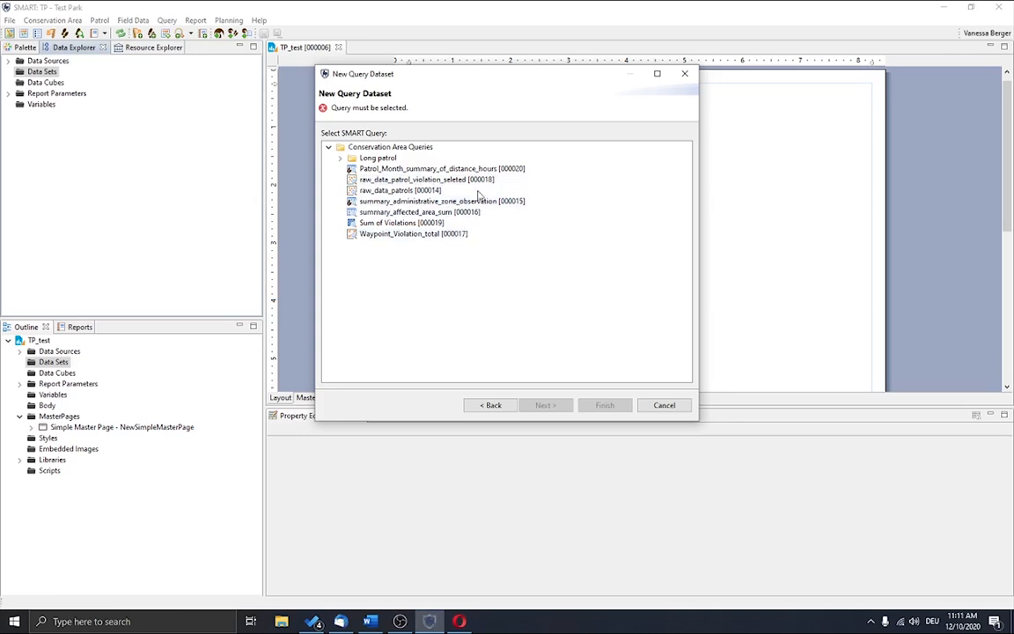
pyautogui.click(457, 169)
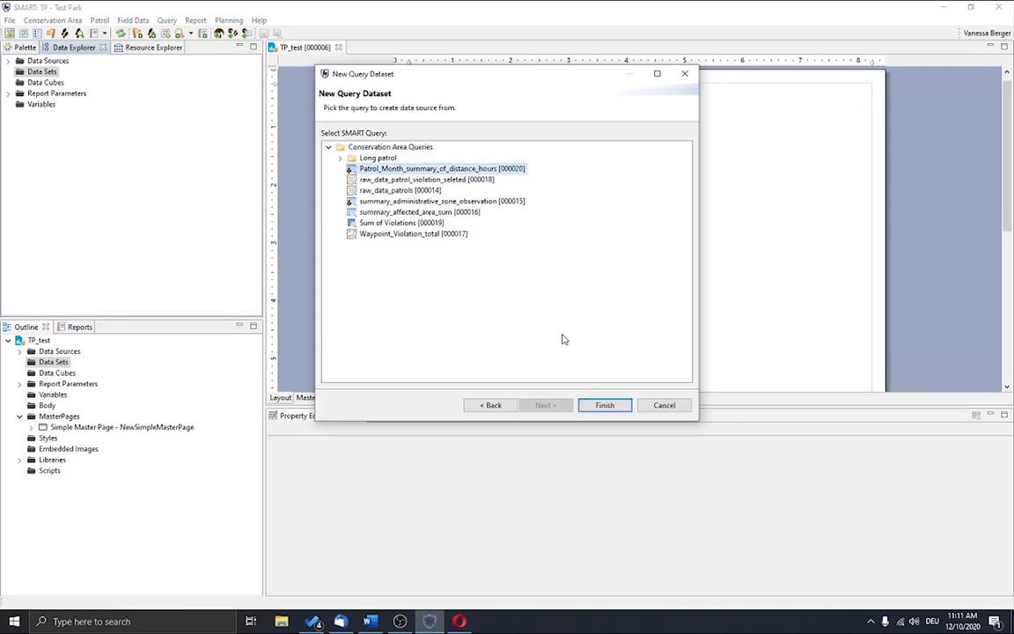
pyautogui.click(604, 406)
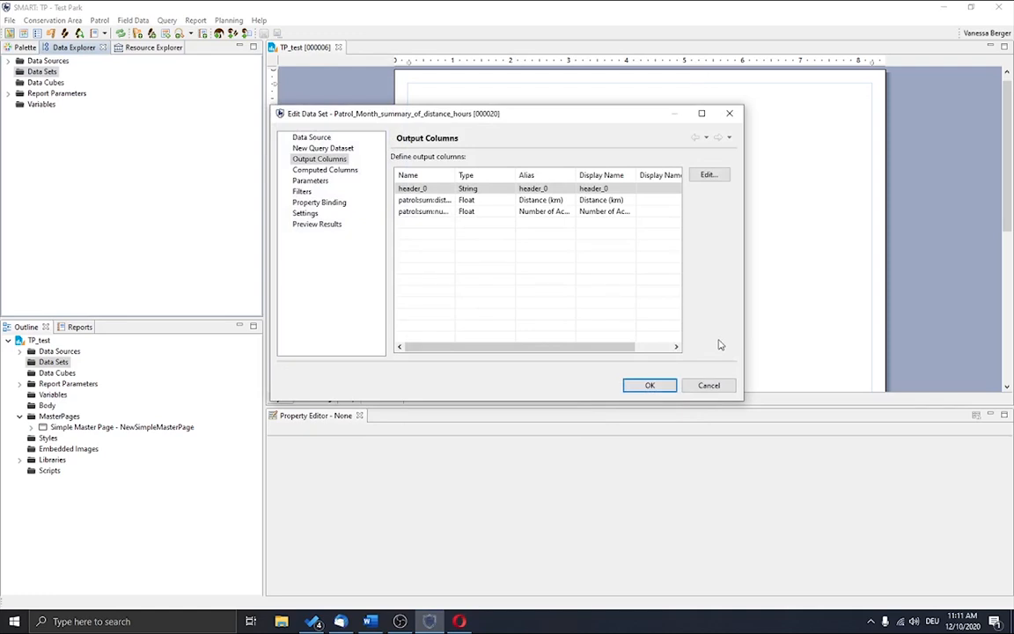
pyautogui.click(645, 385)
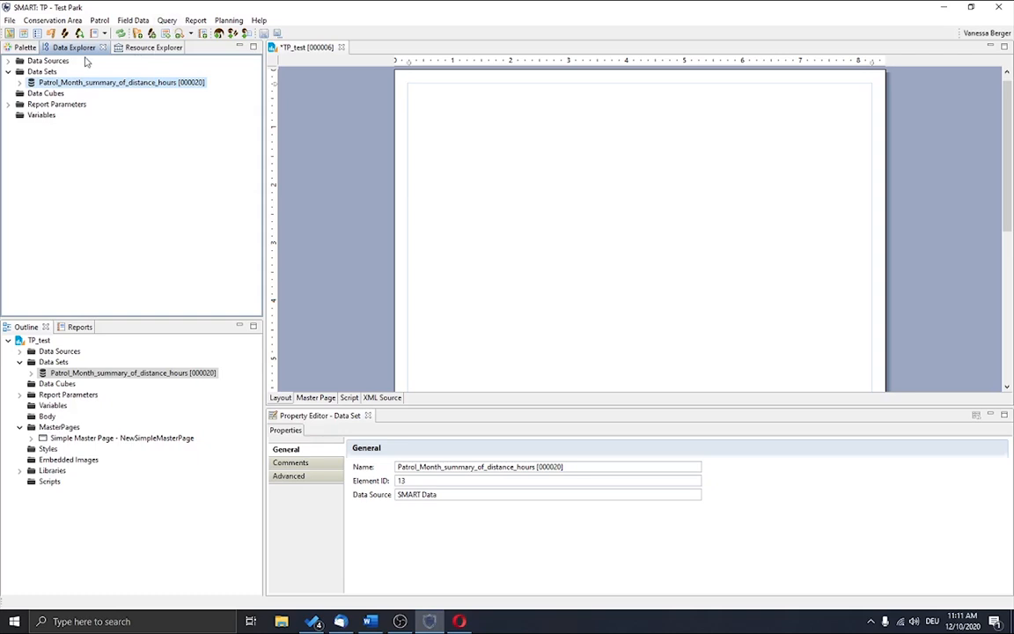
# Insert a grid with 3 columns and 3 rows at the start of the report page.
pyautogui.click(26, 48)
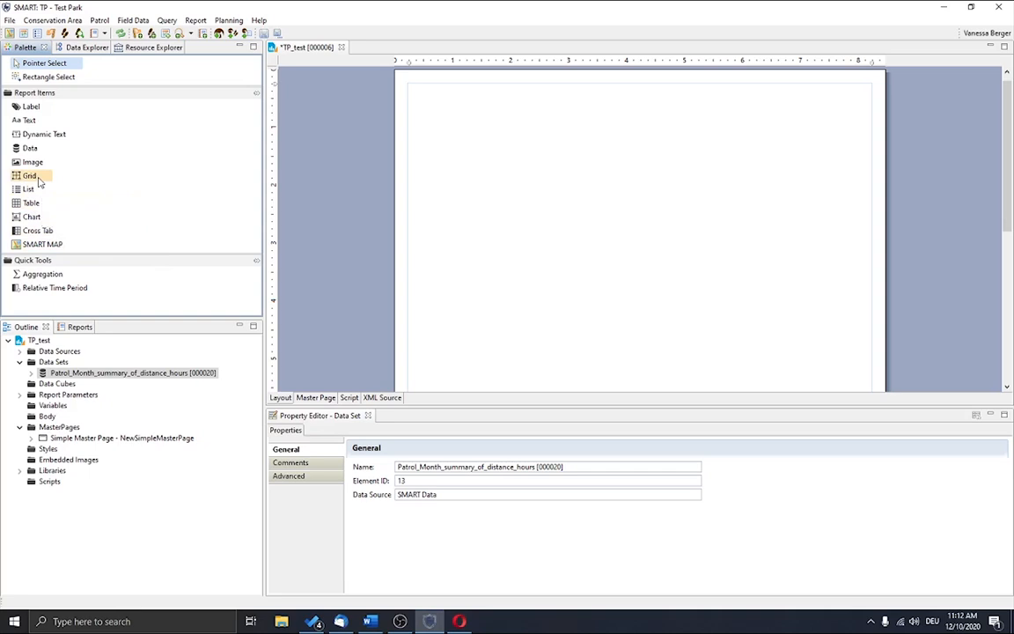
pyautogui.moveTo(38, 181); pyautogui.dragTo(401, 75)
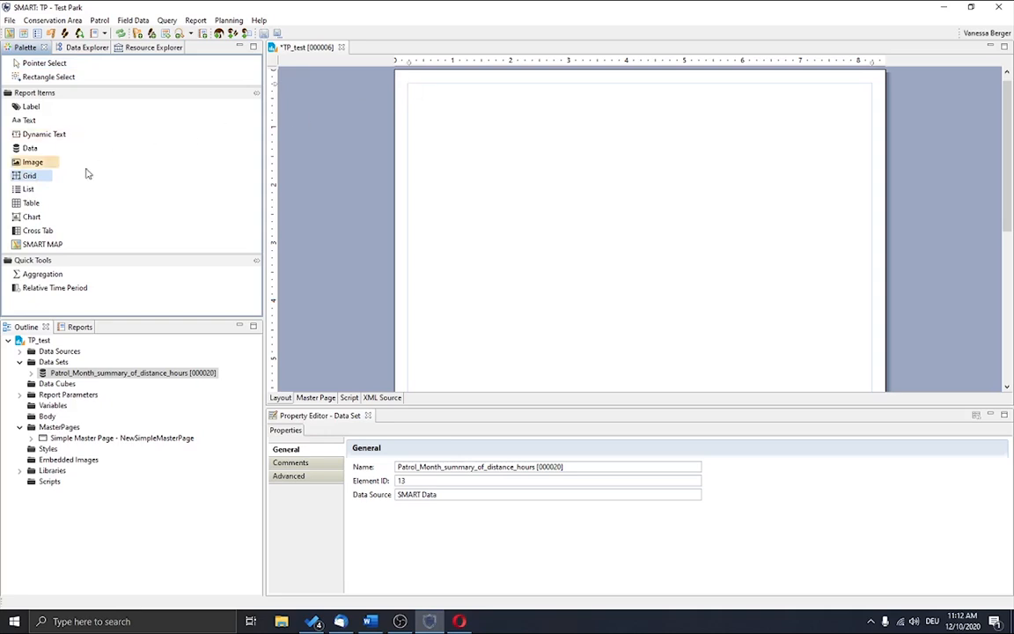
pyautogui.click(413, 95)
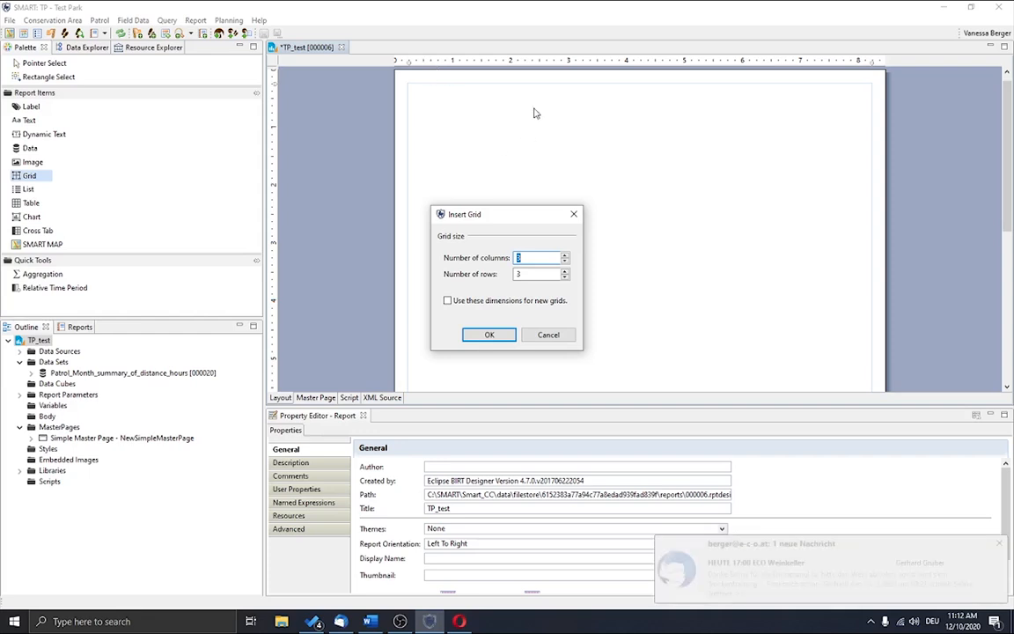
pyautogui.click(502, 340)
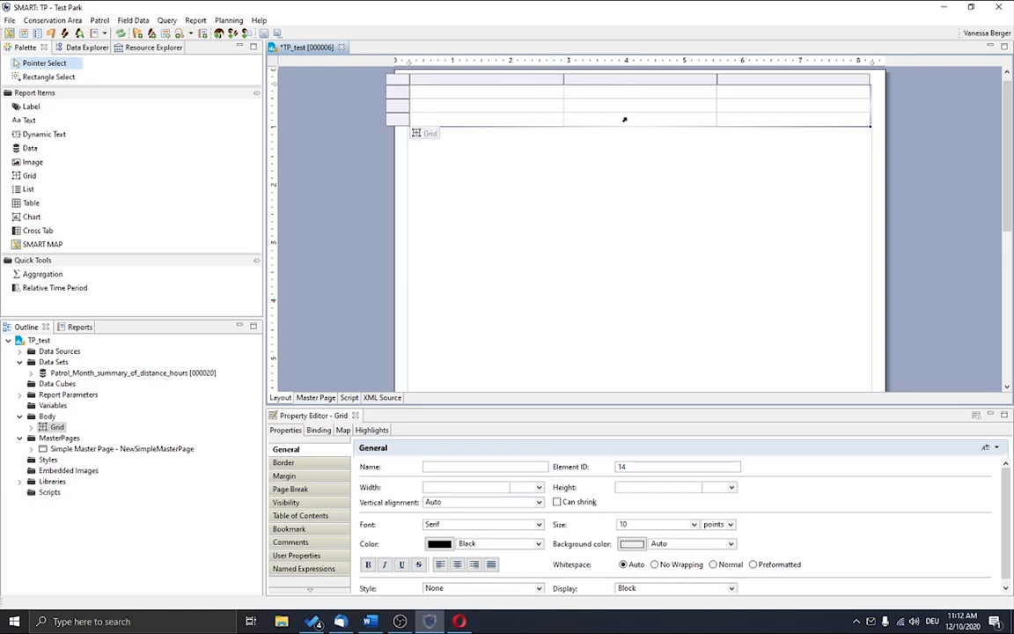
# Resize the grid's columns to about 1.5, 5.5 and 1 inches wide and make its rows slightly taller.
pyautogui.moveTo(564, 78); pyautogui.dragTo(485, 78)
pyautogui.moveTo(716, 78); pyautogui.dragTo(813, 83)
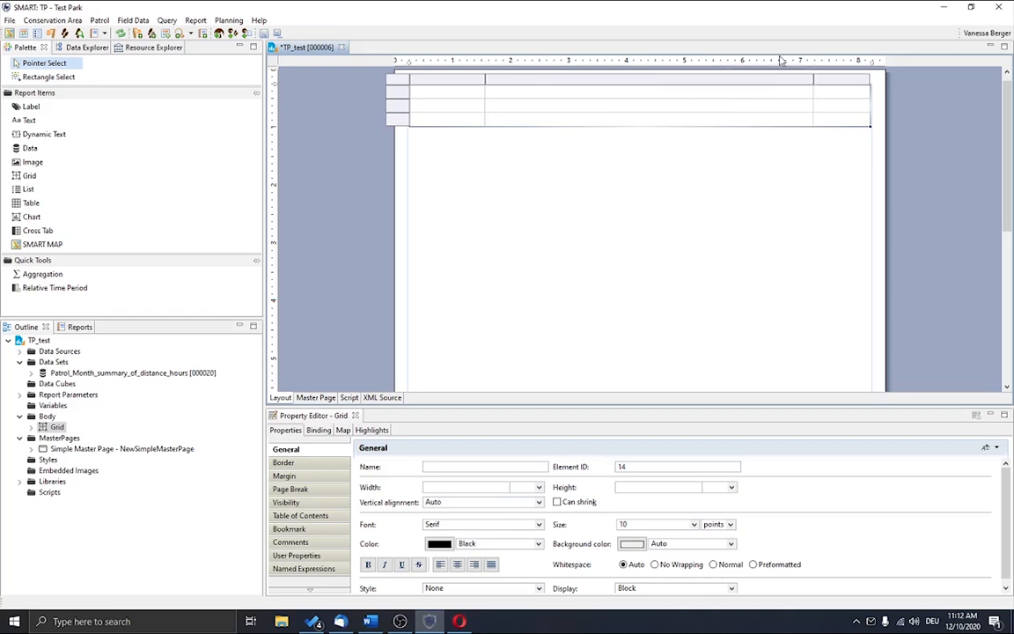
pyautogui.moveTo(485, 79); pyautogui.dragTo(495, 80)
pyautogui.moveTo(397, 110); pyautogui.dragTo(398, 101)
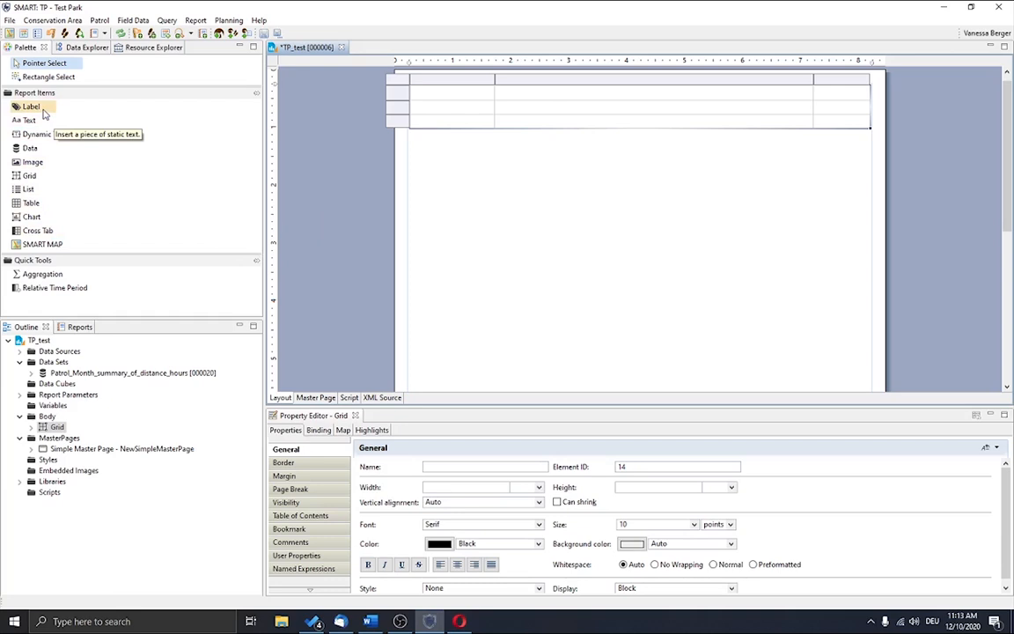
# Place a label reading "Report Titel" in the grid's centre cell.
pyautogui.moveTo(46, 111); pyautogui.dragTo(509, 110)
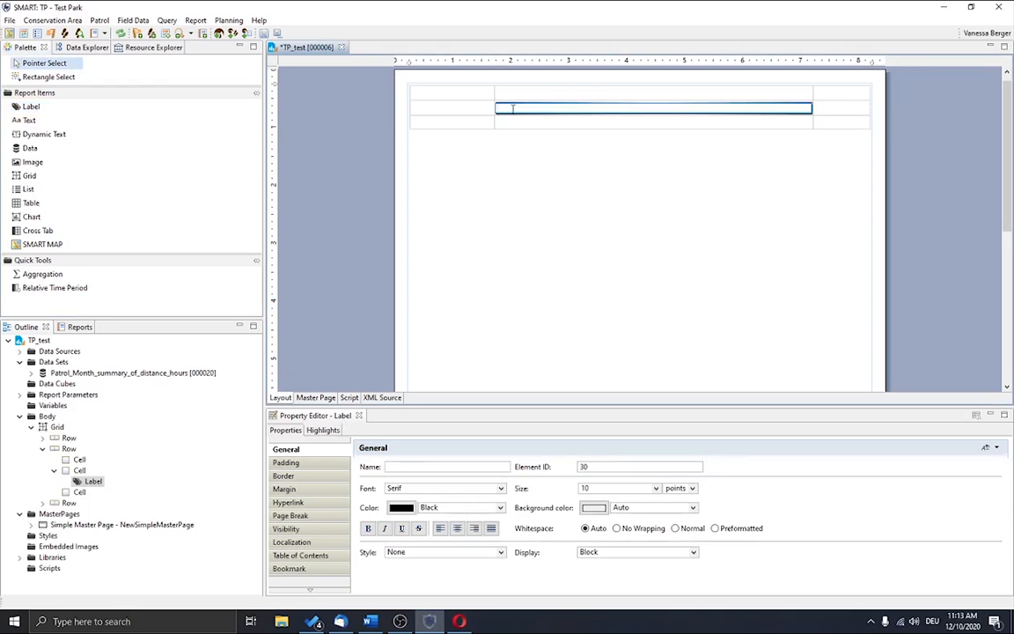
pyautogui.write('Report Titel')
pyautogui.press('Return')
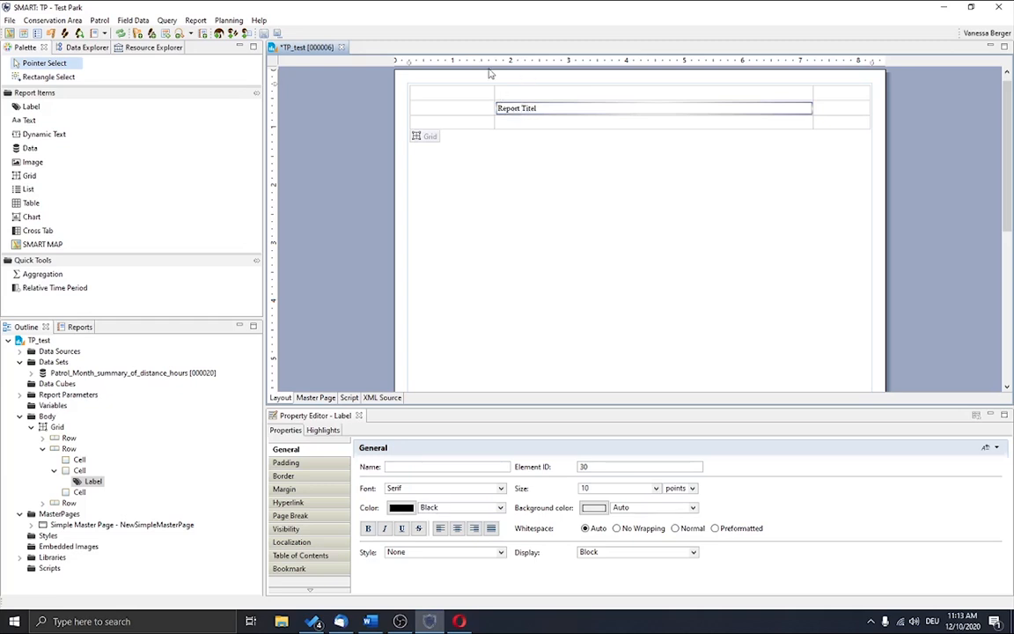
# Examine the title label's property categories, from padding, border and margin through bookmark and user properties to the advanced properties.
pyautogui.click(291, 462)
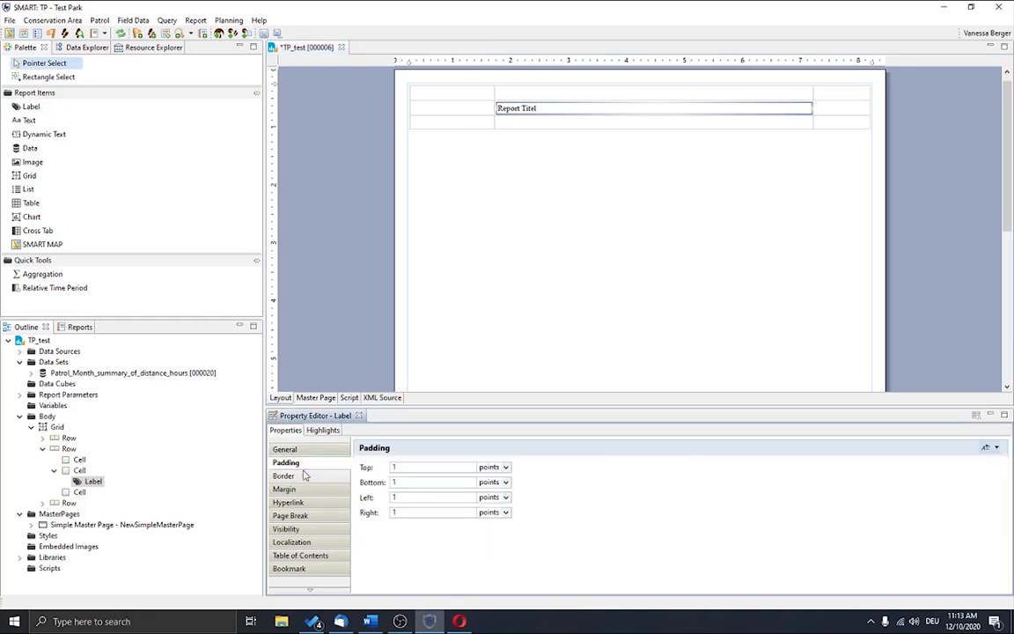
pyautogui.click(304, 475)
pyautogui.click(300, 489)
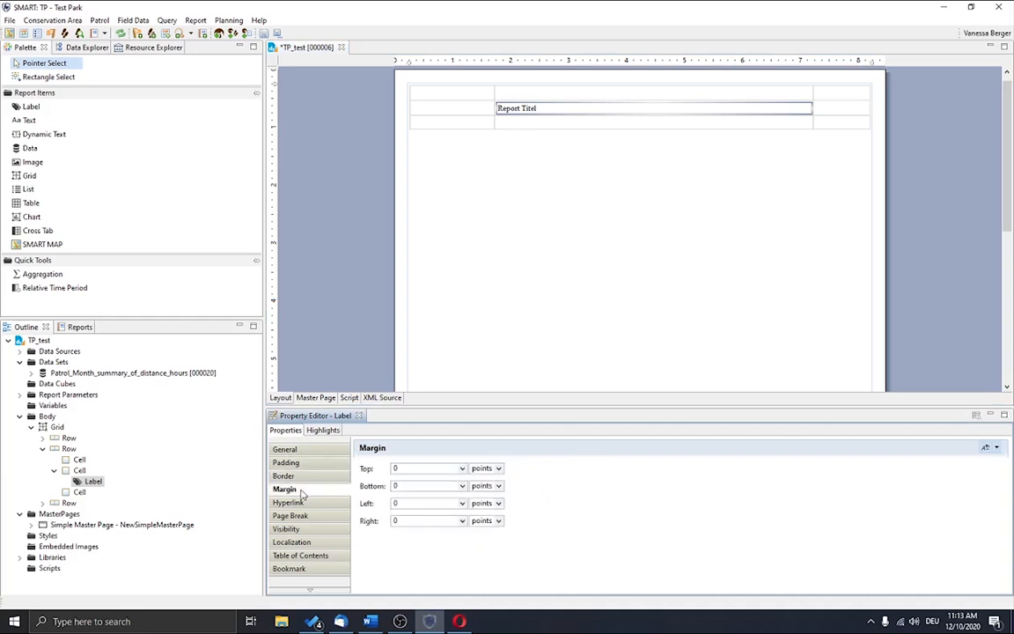
pyautogui.click(301, 503)
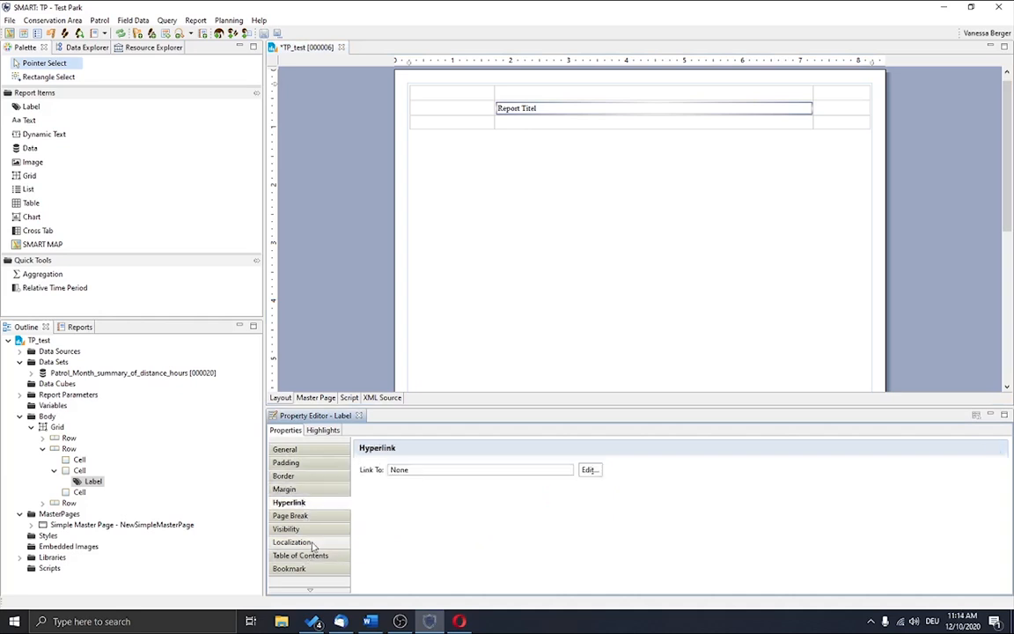
pyautogui.click(308, 516)
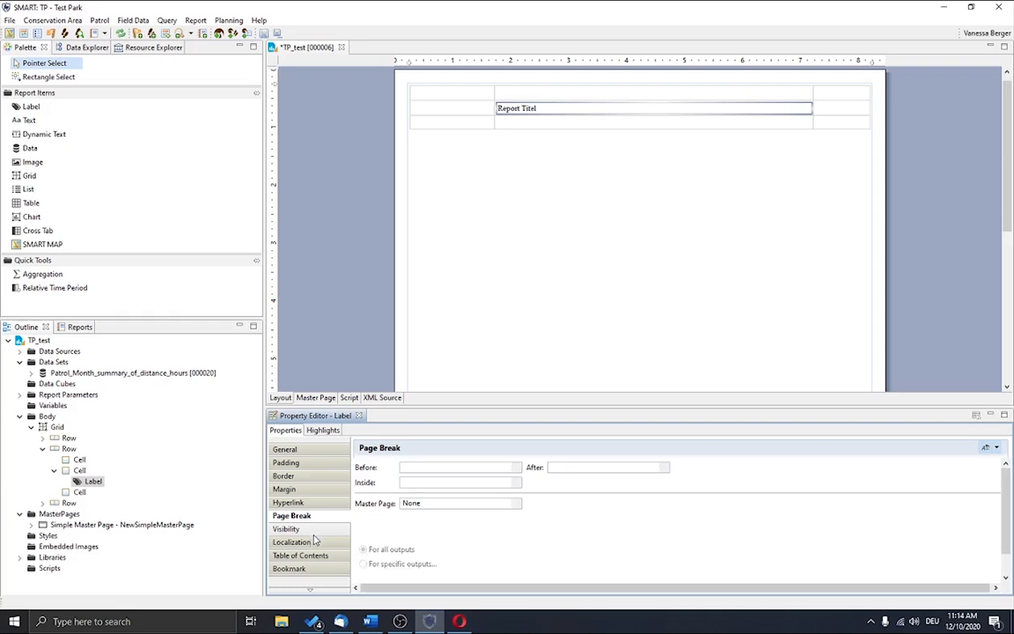
pyautogui.click(309, 529)
pyautogui.click(313, 542)
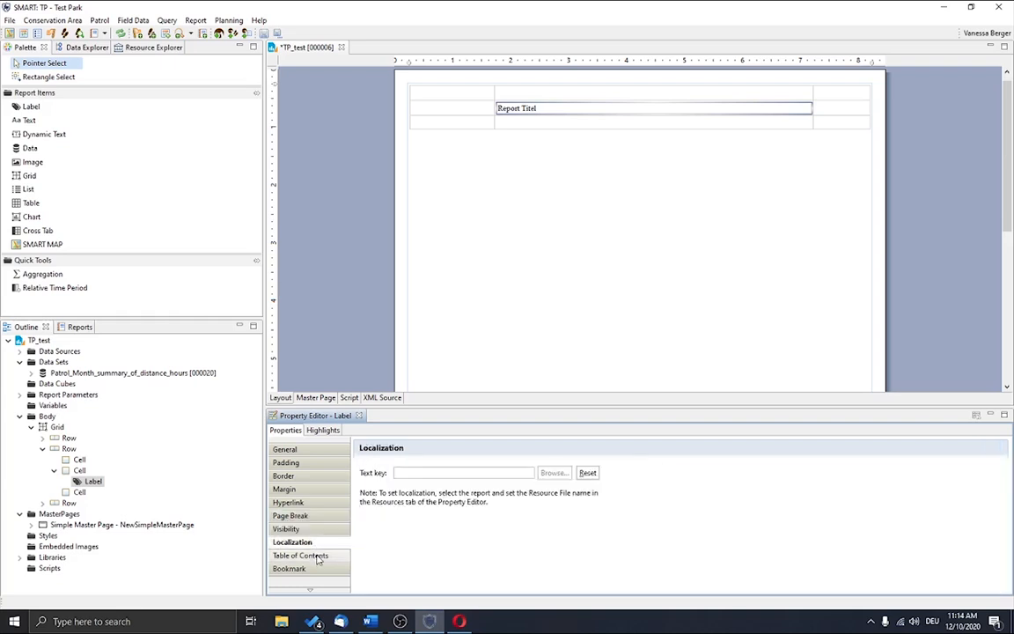
pyautogui.click(312, 555)
pyautogui.click(311, 570)
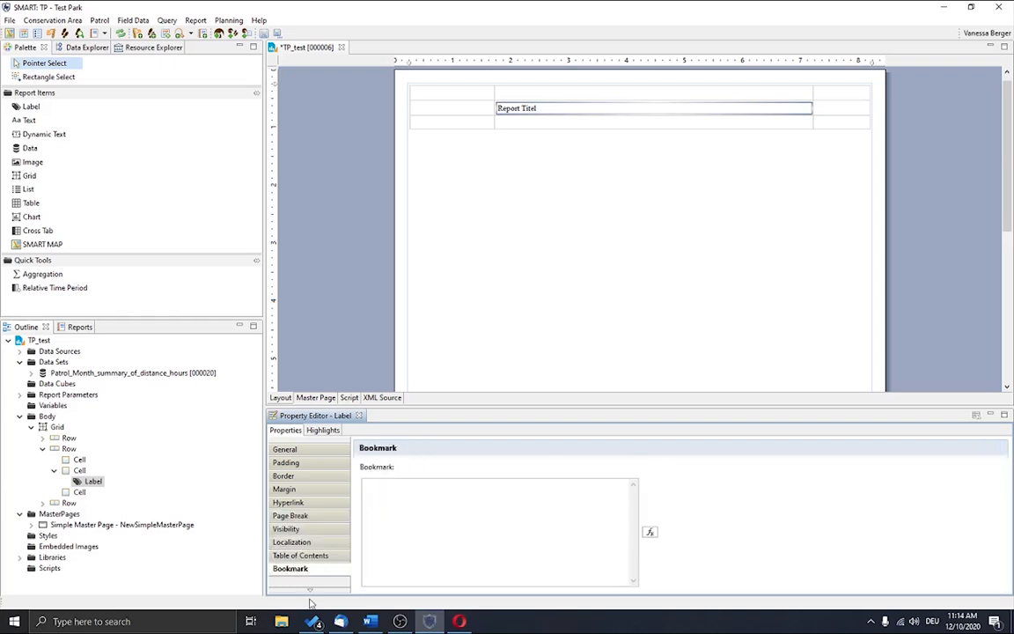
pyautogui.click(311, 591)
pyautogui.click(311, 591)
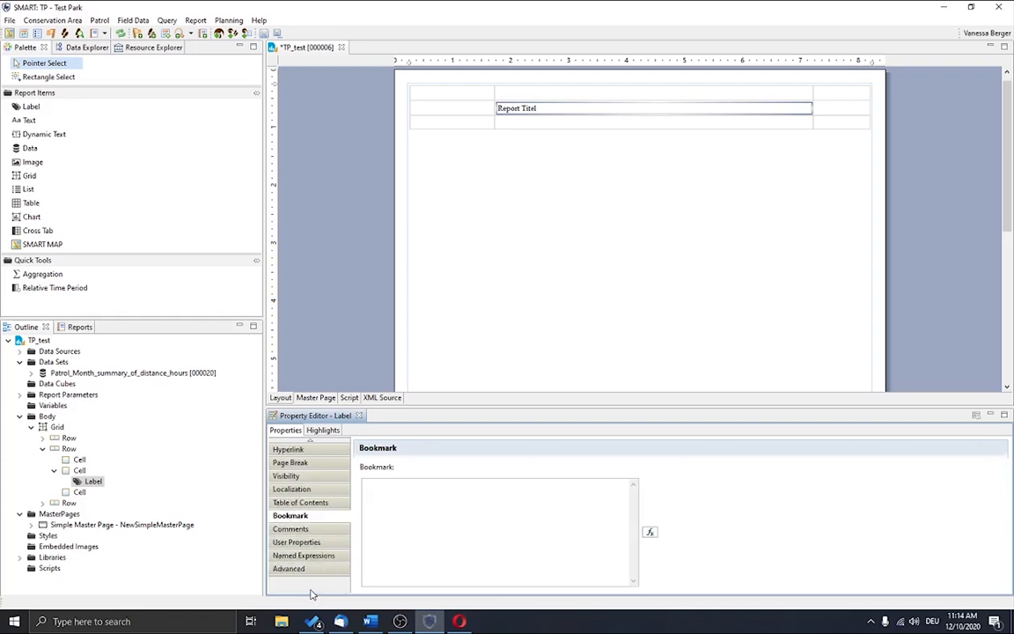
pyautogui.click(316, 542)
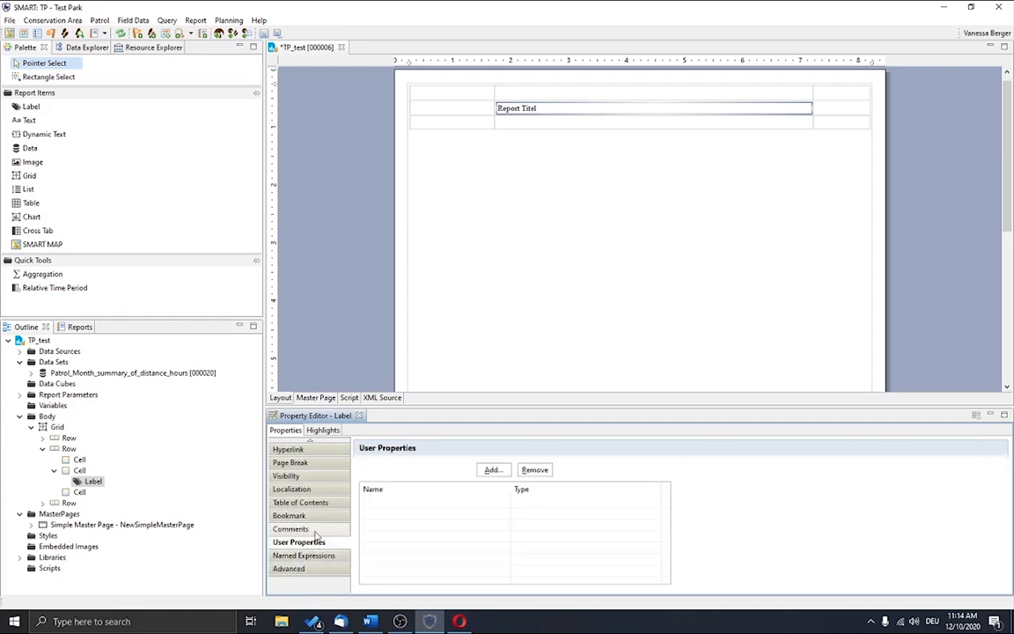
pyautogui.click(315, 530)
pyautogui.click(308, 555)
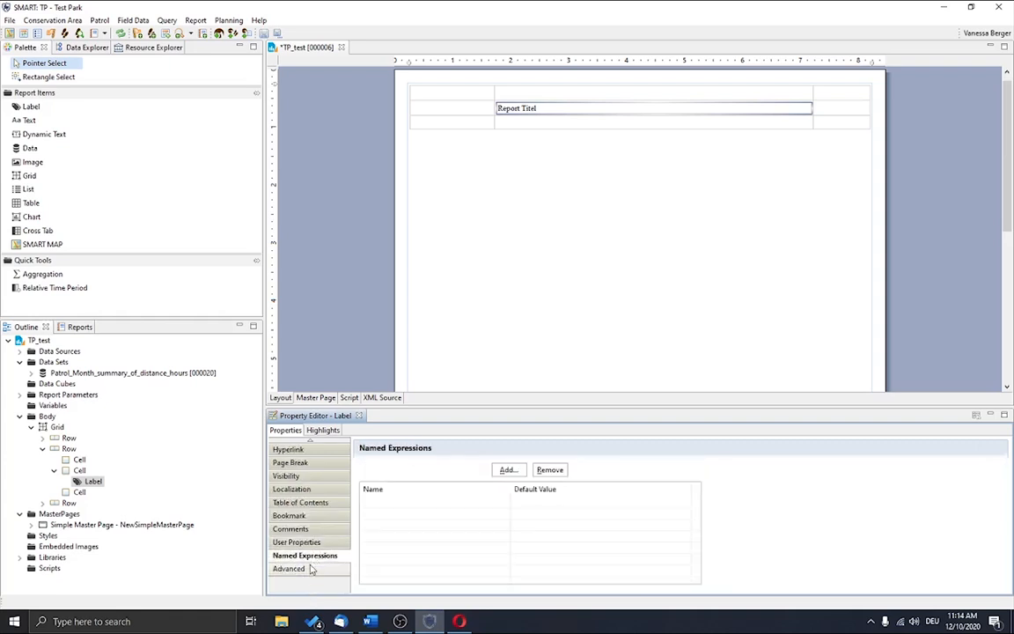
pyautogui.click(310, 569)
pyautogui.scroll(-8, 456, 519)
pyautogui.scroll(7, 462, 520)
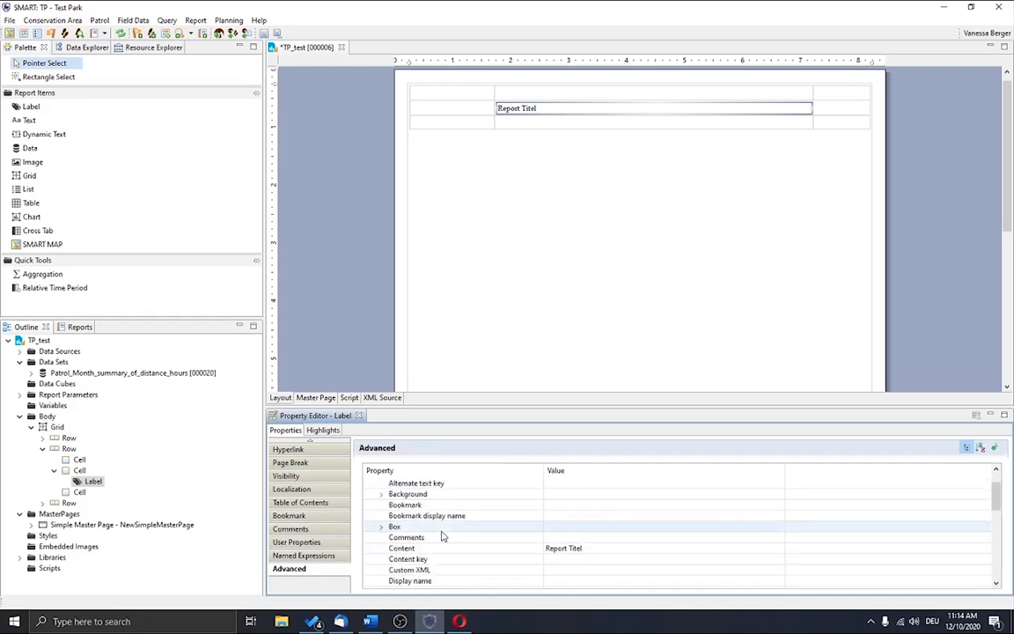
# Return to the title label's general properties and set its font size to Large.
pyautogui.click(288, 450)
pyautogui.scroll(4, 308, 449)
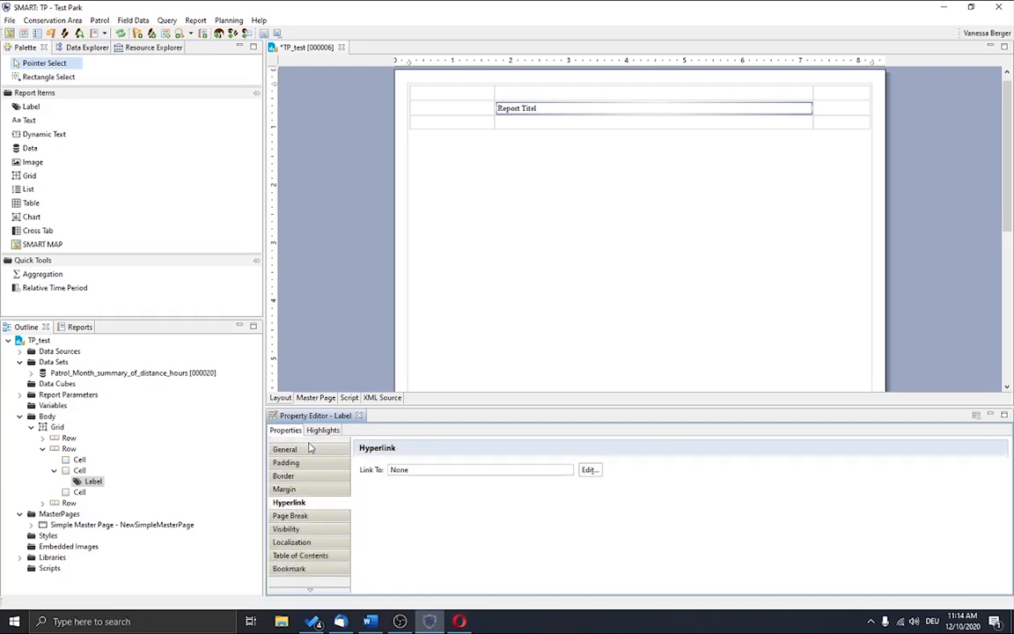
pyautogui.click(309, 448)
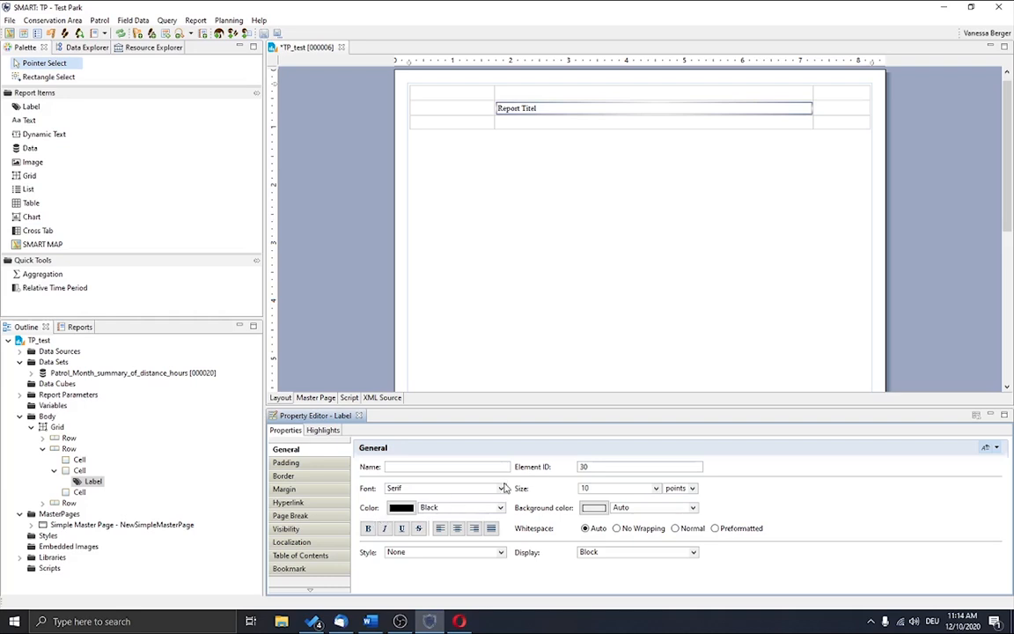
pyautogui.doubleClick(585, 487)
pyautogui.click(660, 488)
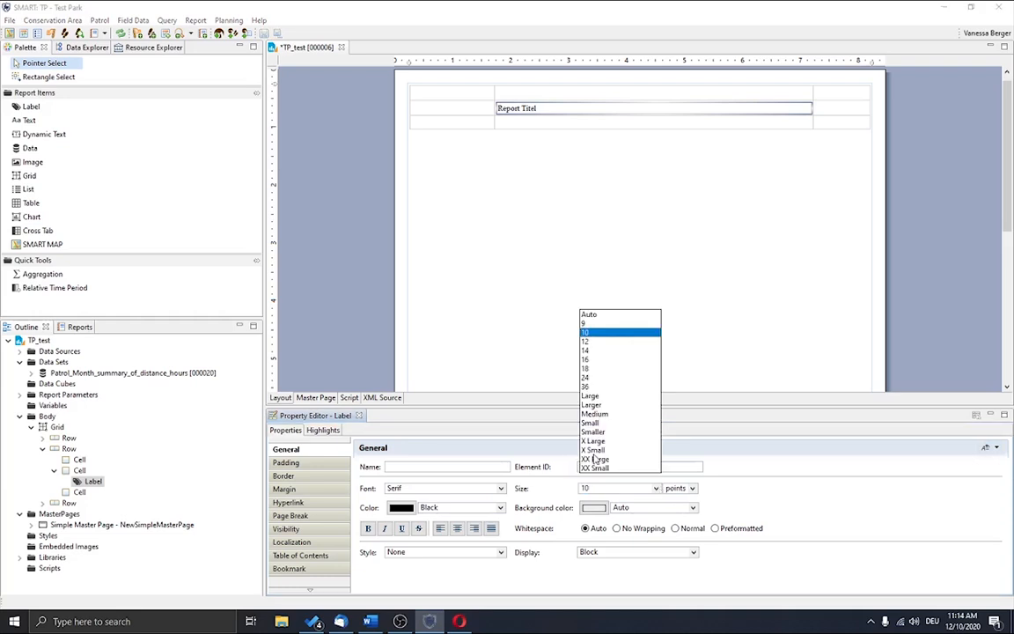
pyautogui.click(600, 395)
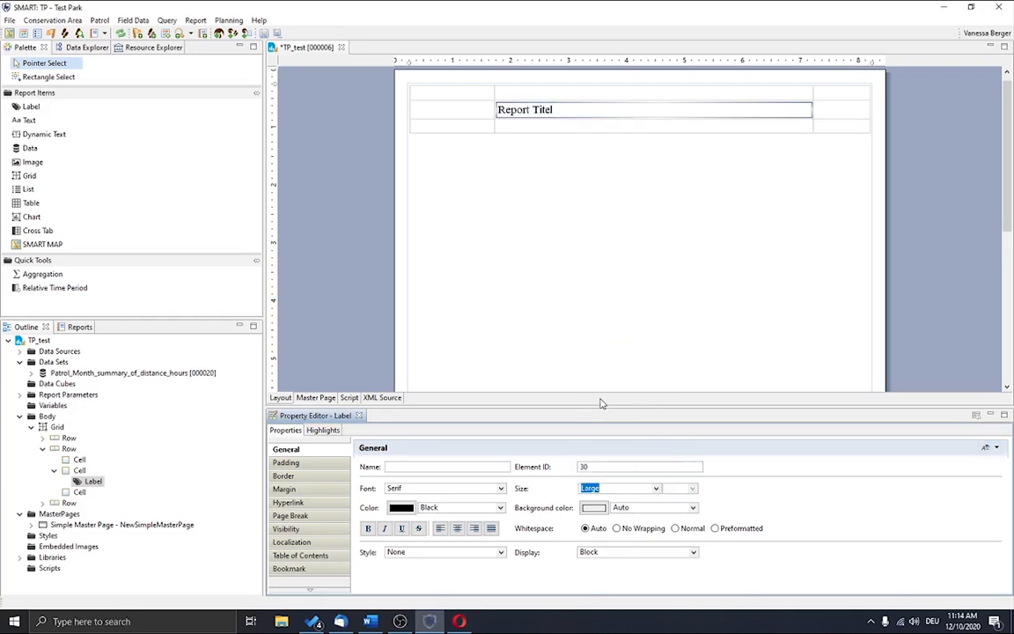
pyautogui.click(656, 488)
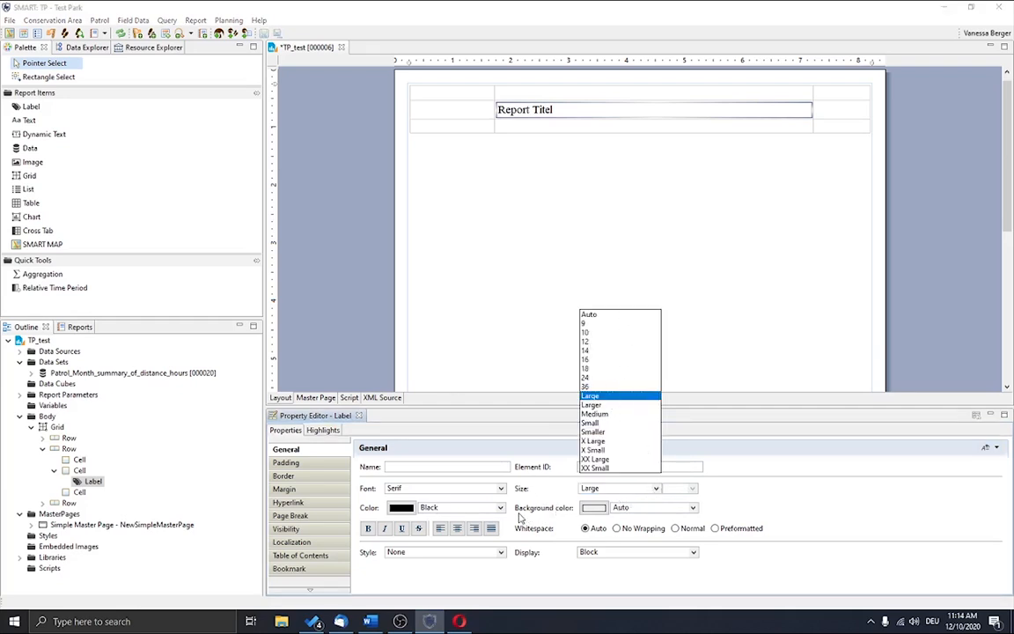
pyautogui.click(486, 521)
pyautogui.click(501, 552)
pyautogui.click(502, 554)
pyautogui.click(694, 553)
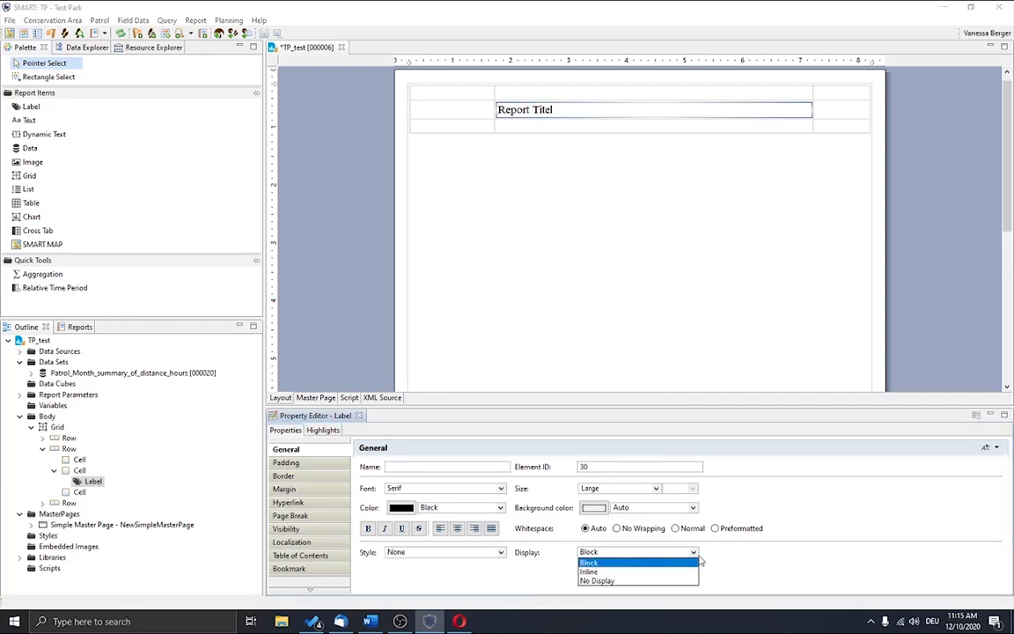
pyautogui.click(694, 554)
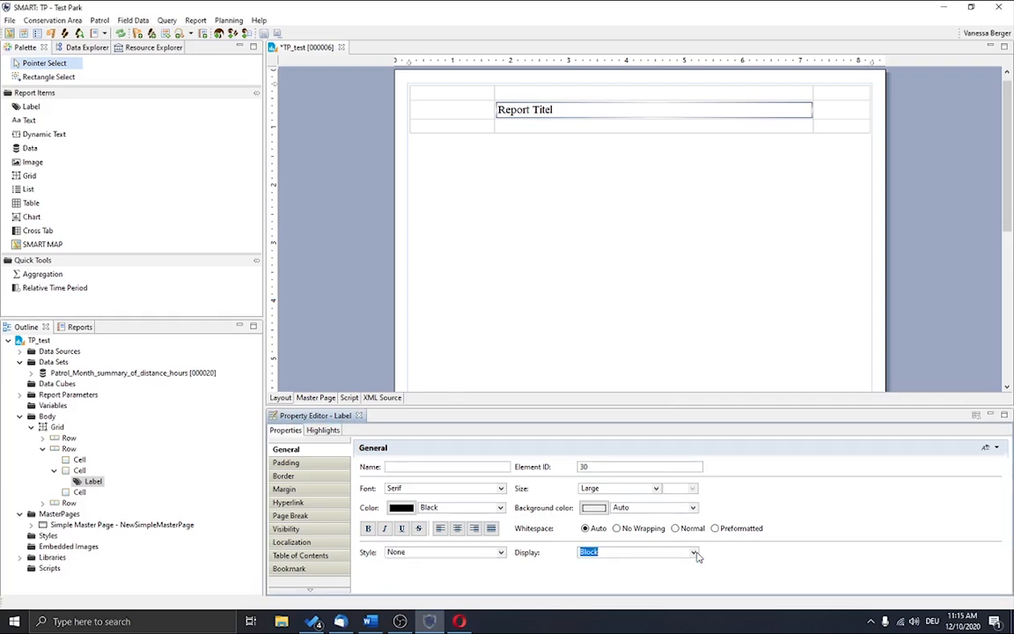
# Centre the title label's text and make it bold.
pyautogui.click(459, 529)
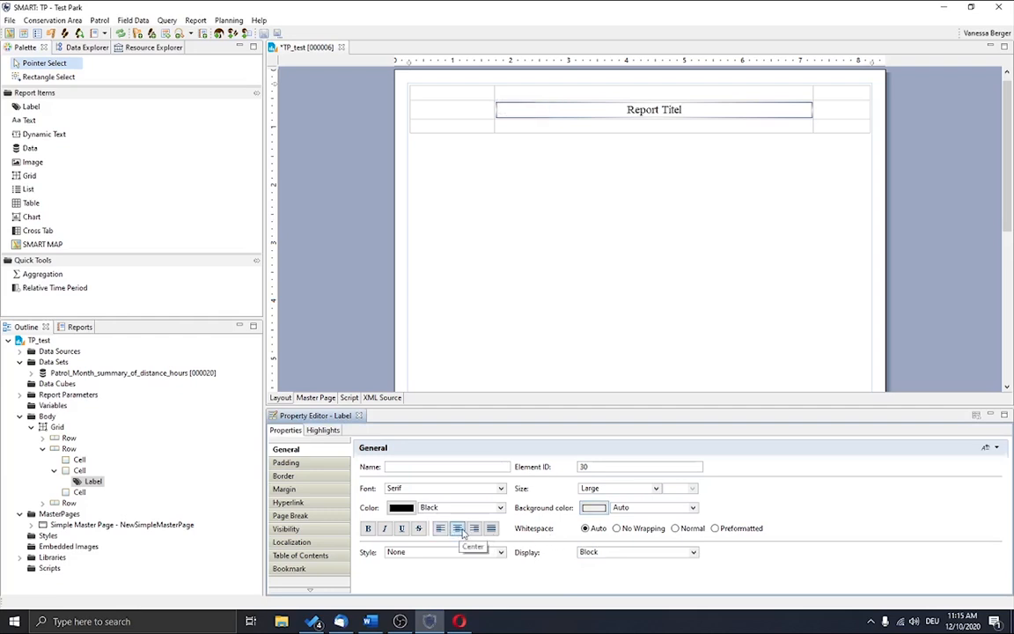
pyautogui.click(370, 529)
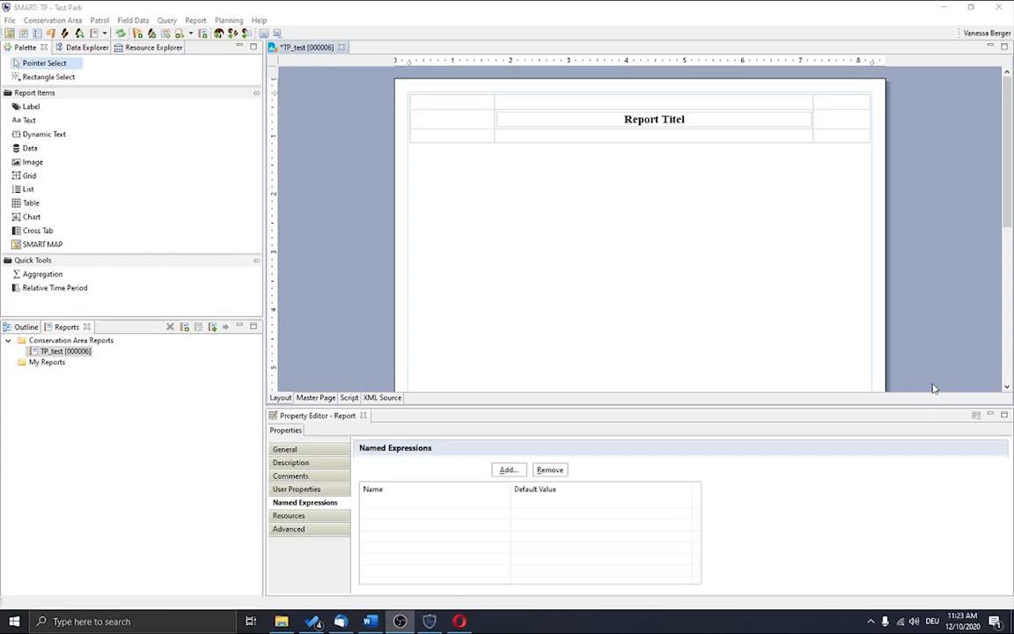
# Insert a dynamic text below the title grid with the expression params["Start Date"].value + " to " + params["End Date"].value.
pyautogui.doubleClick(71, 141)
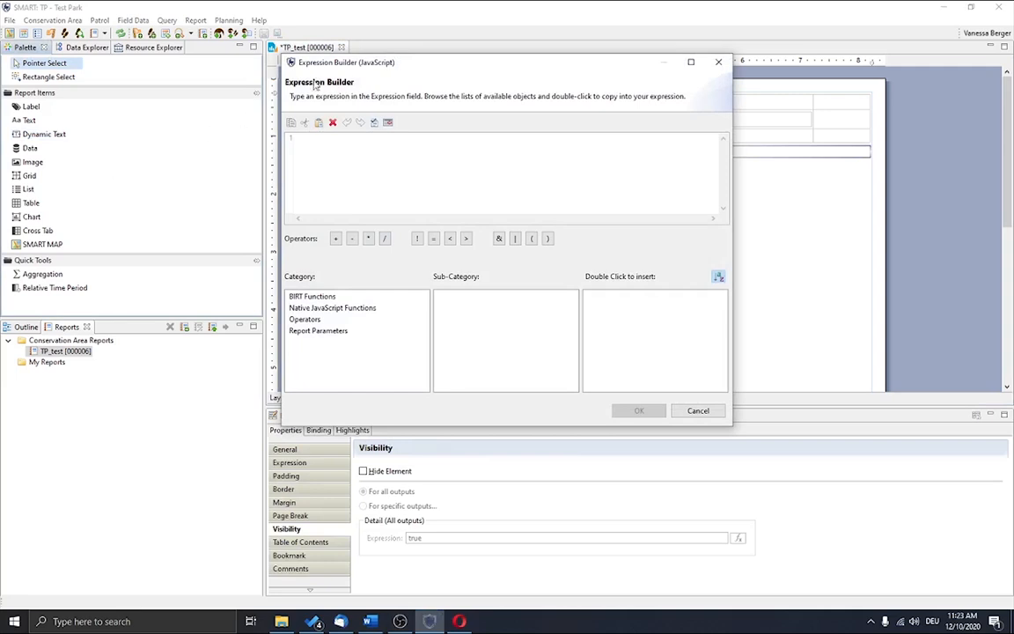
pyautogui.moveTo(317, 64); pyautogui.dragTo(459, 88)
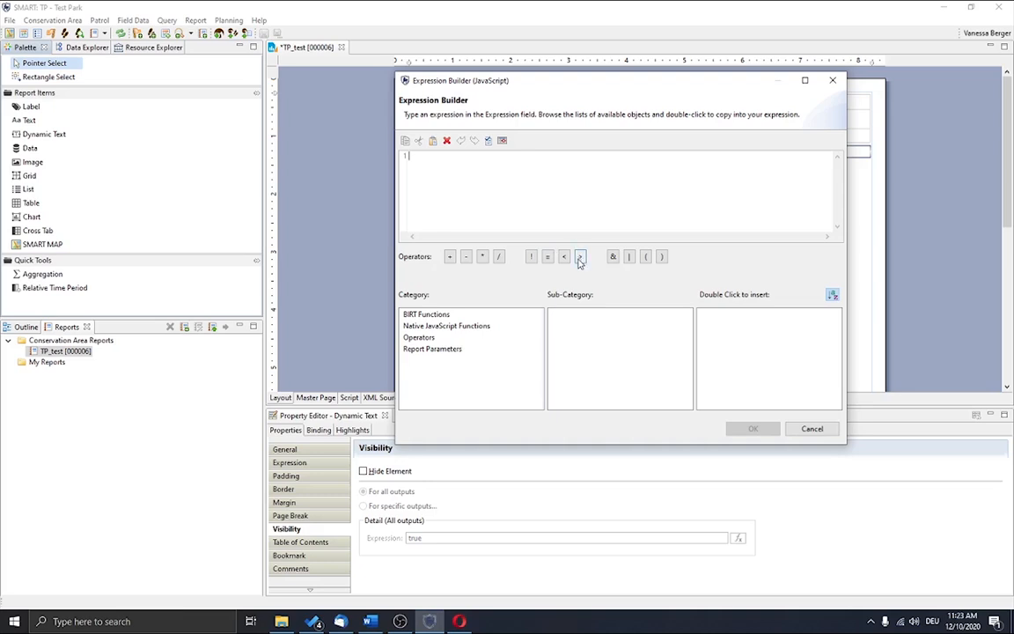
pyautogui.click(483, 356)
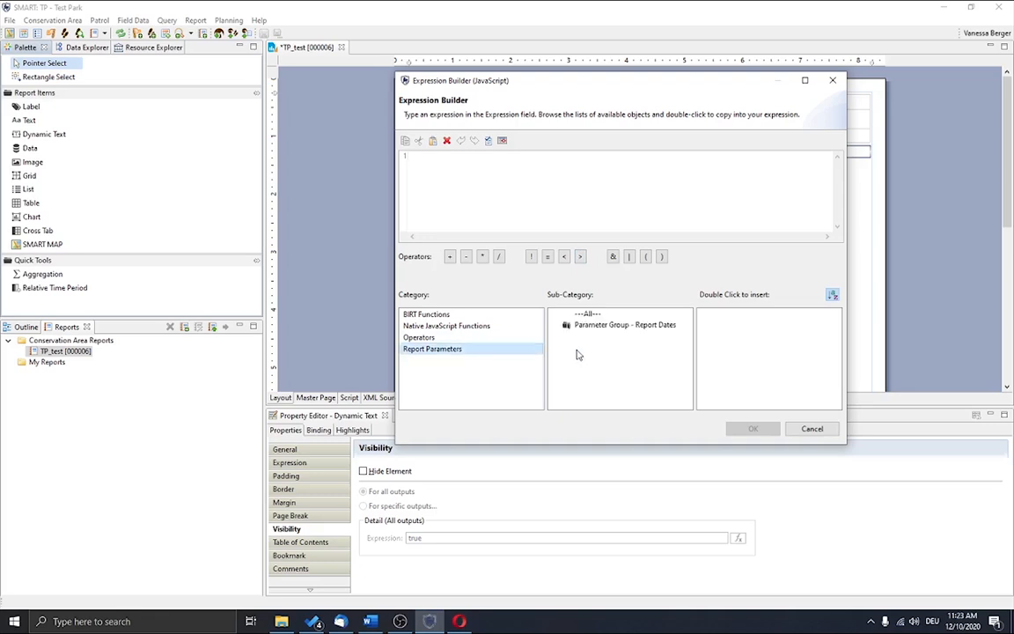
pyautogui.click(601, 327)
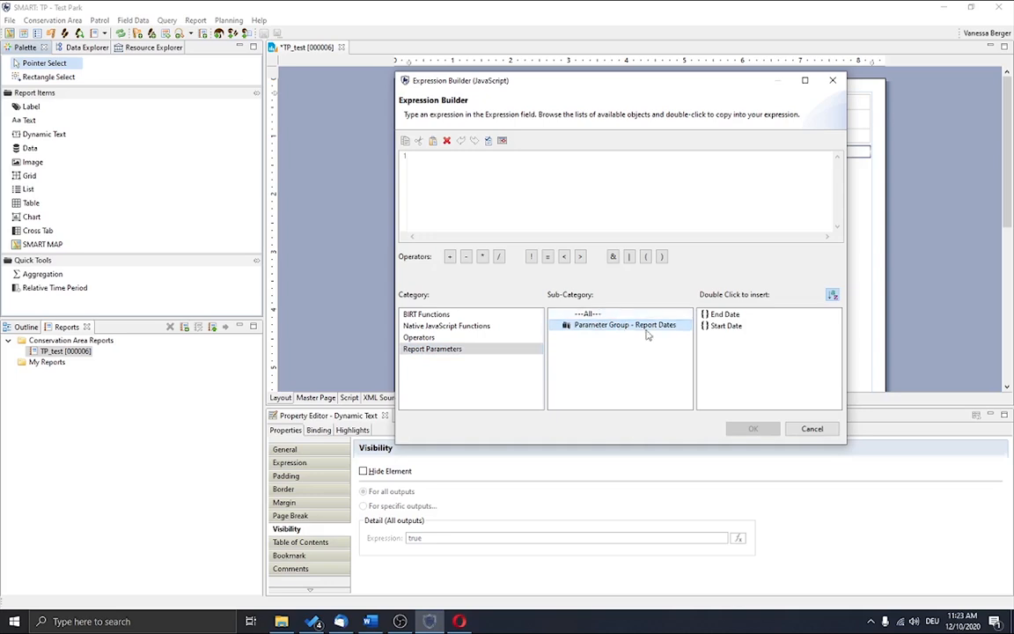
pyautogui.doubleClick(720, 326)
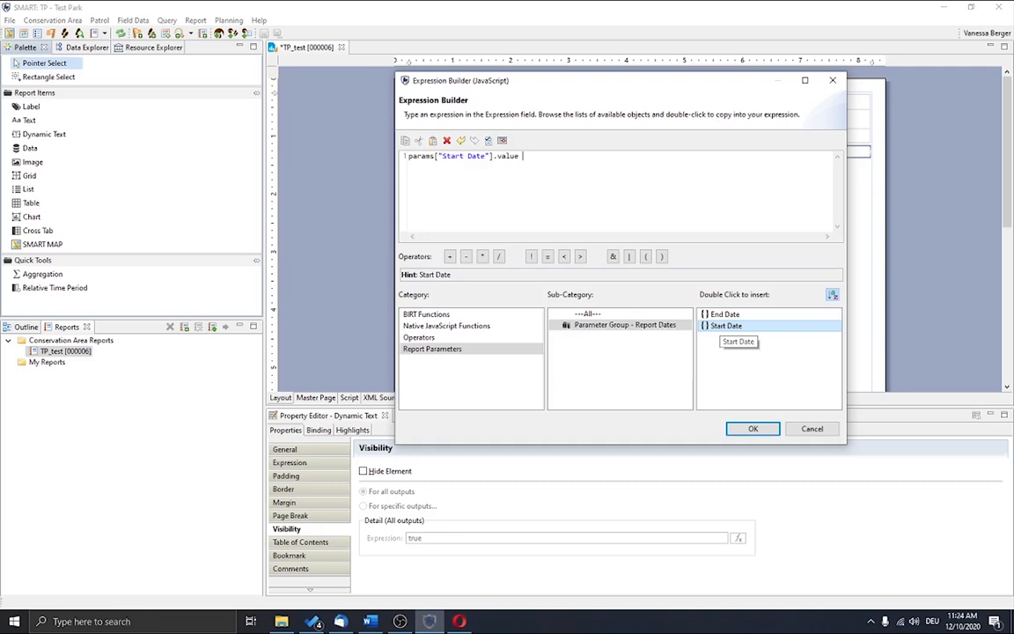
pyautogui.write('+ "')
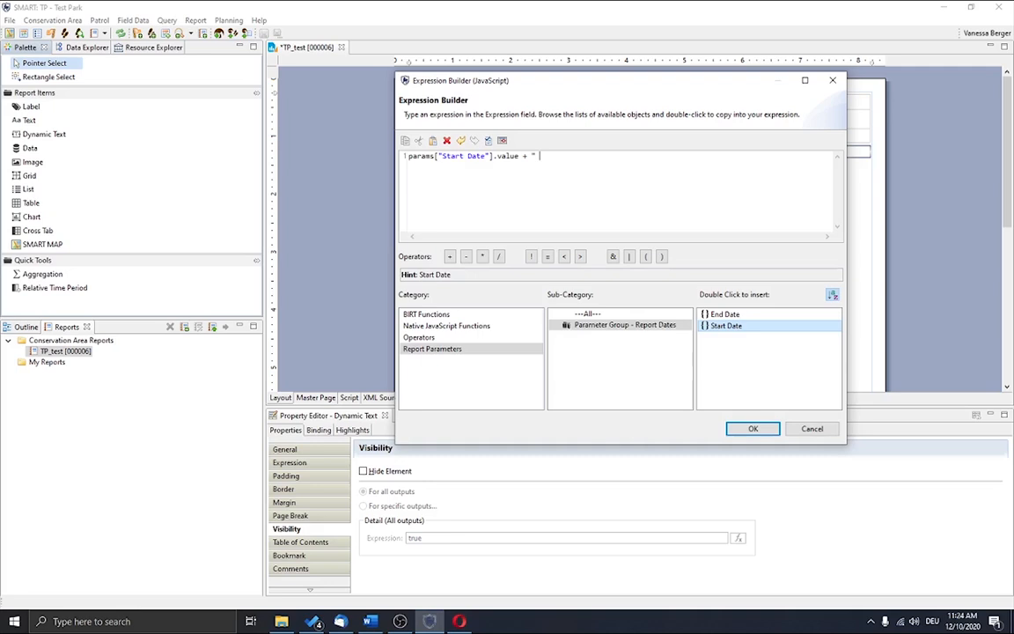
pyautogui.write('to " +')
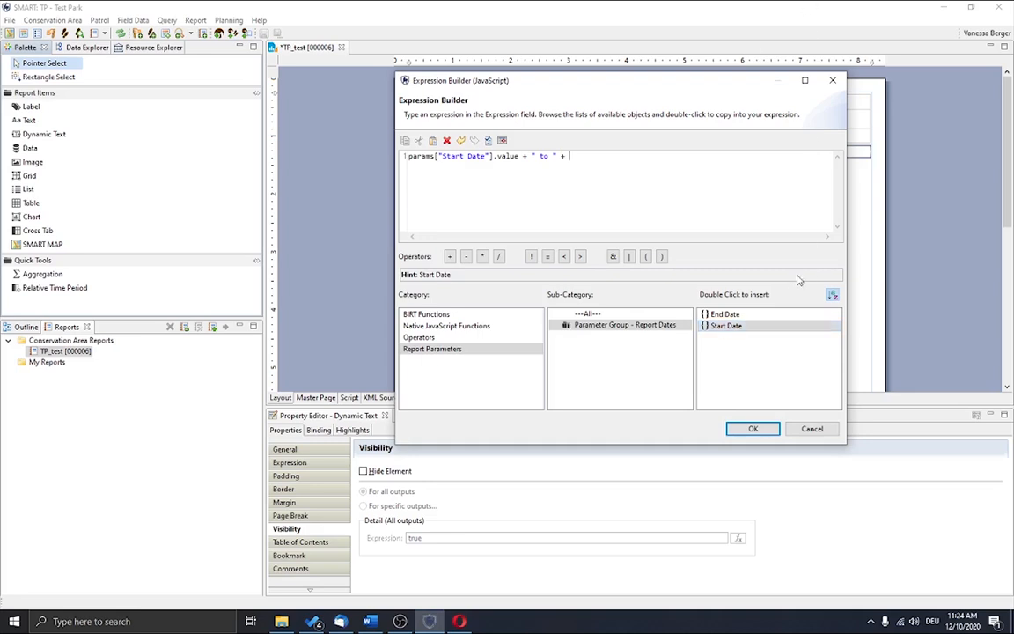
pyautogui.doubleClick(725, 314)
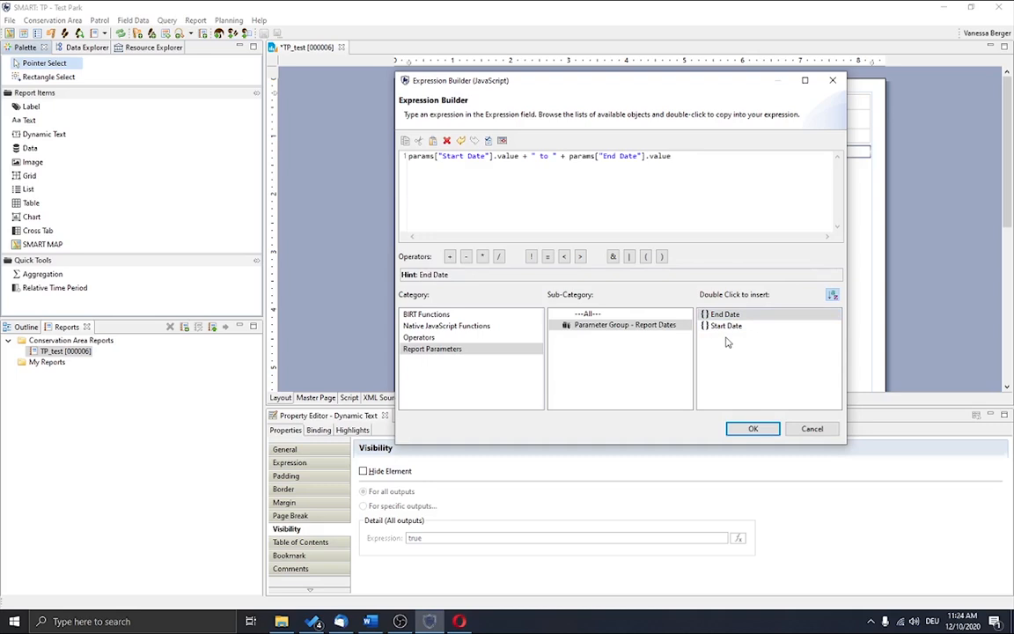
pyautogui.click(752, 430)
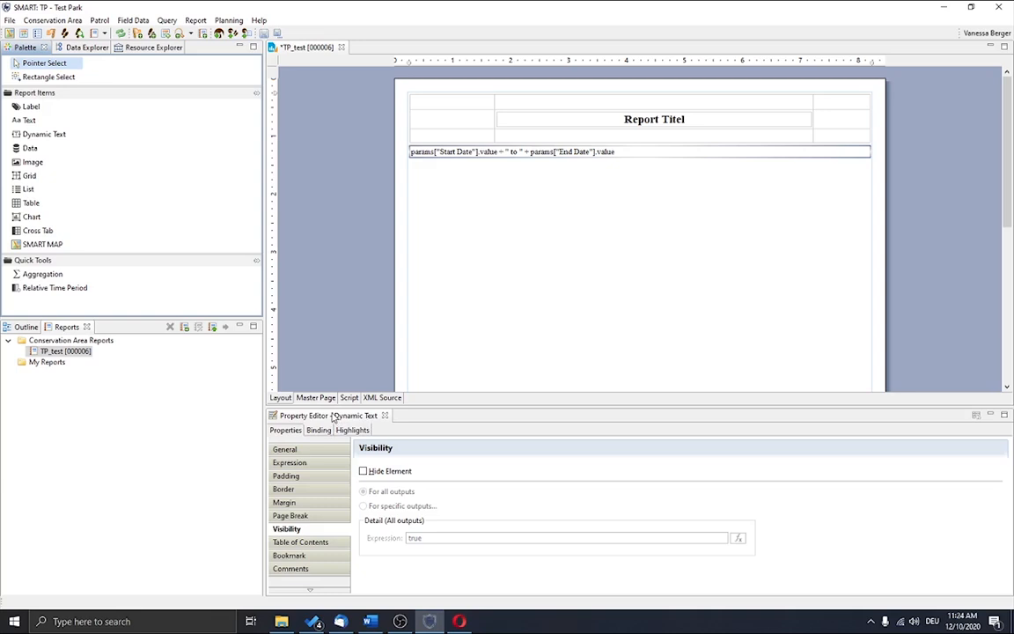
# Format the dynamic date text below the title grid as 12-point bold.
pyautogui.click(565, 124)
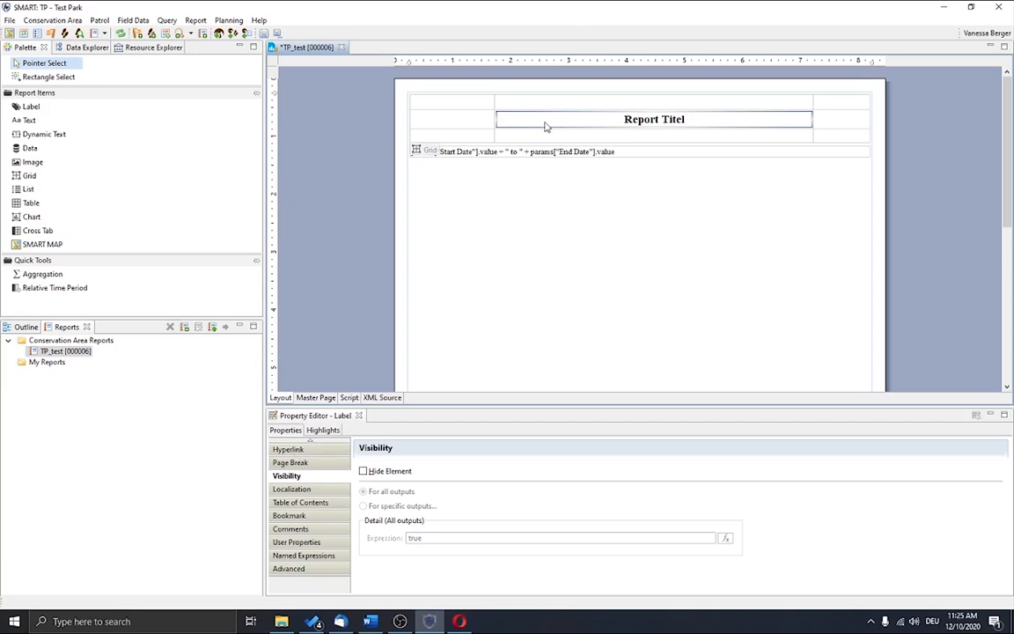
pyautogui.click(537, 156)
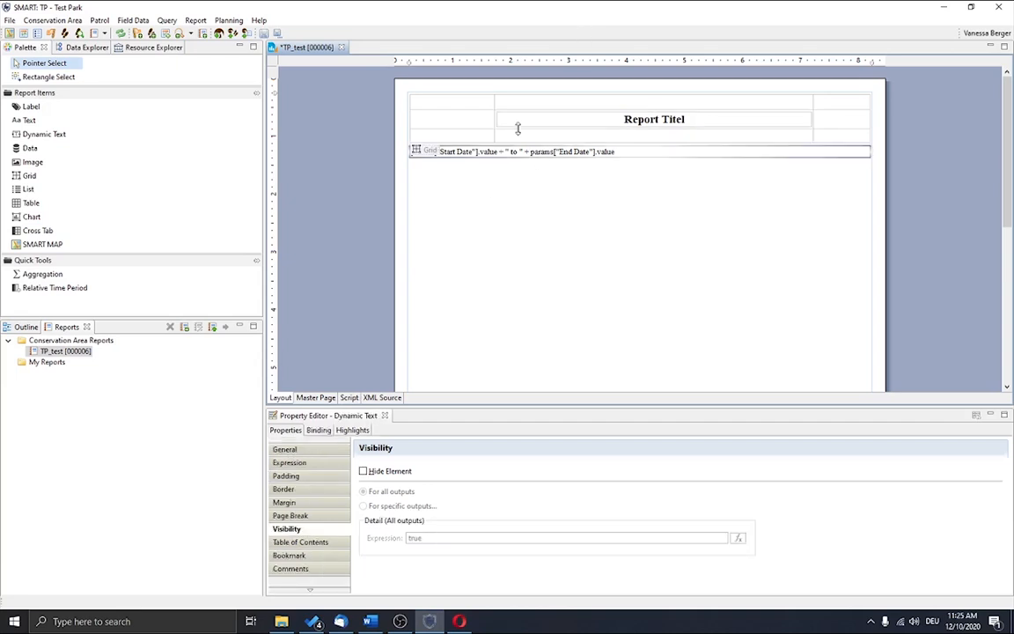
pyautogui.click(315, 451)
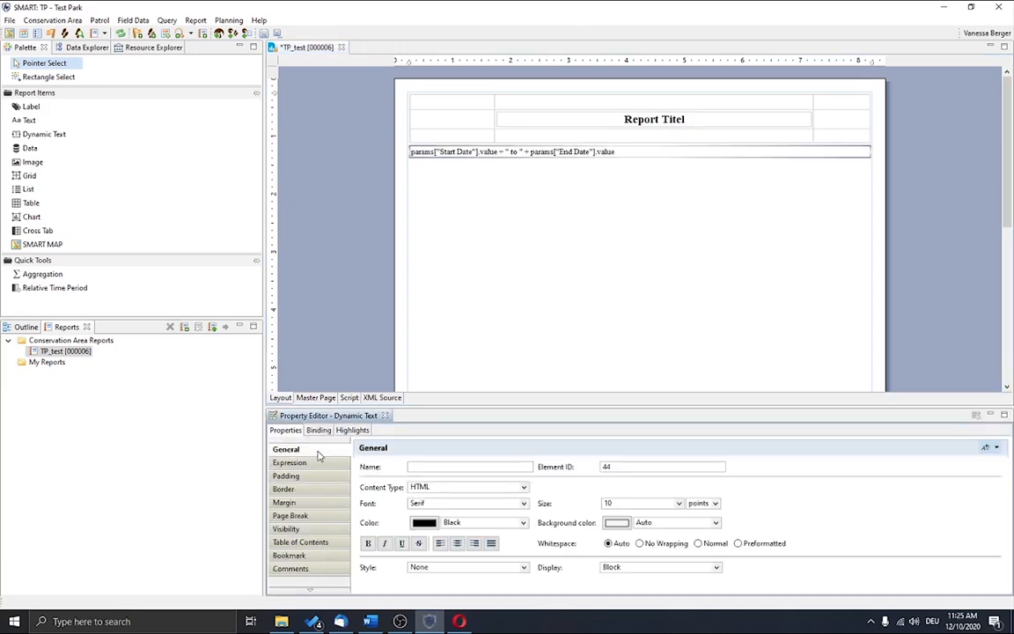
pyautogui.click(679, 504)
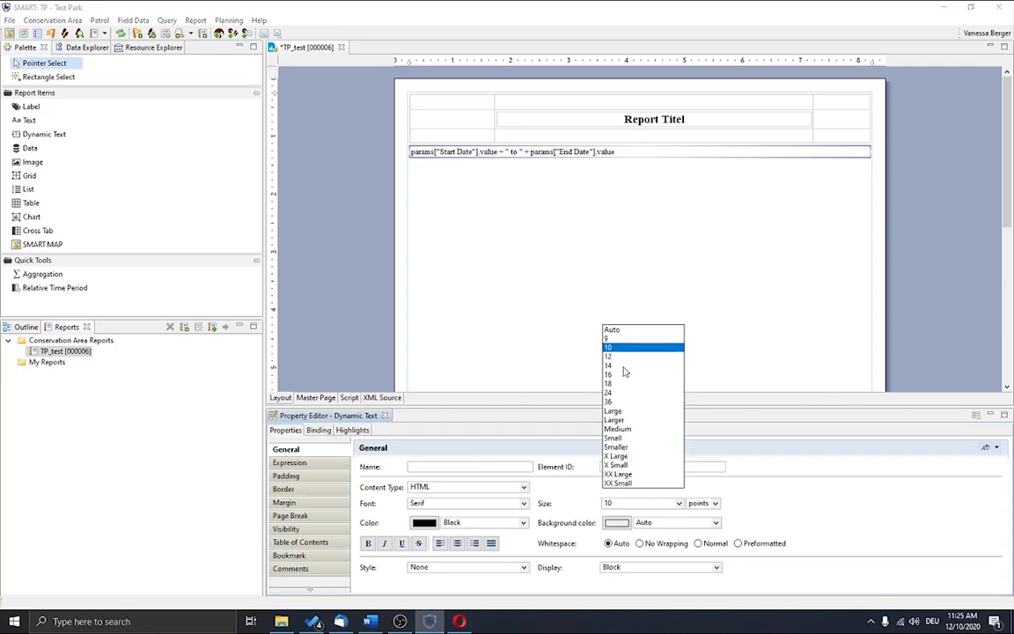
pyautogui.click(617, 357)
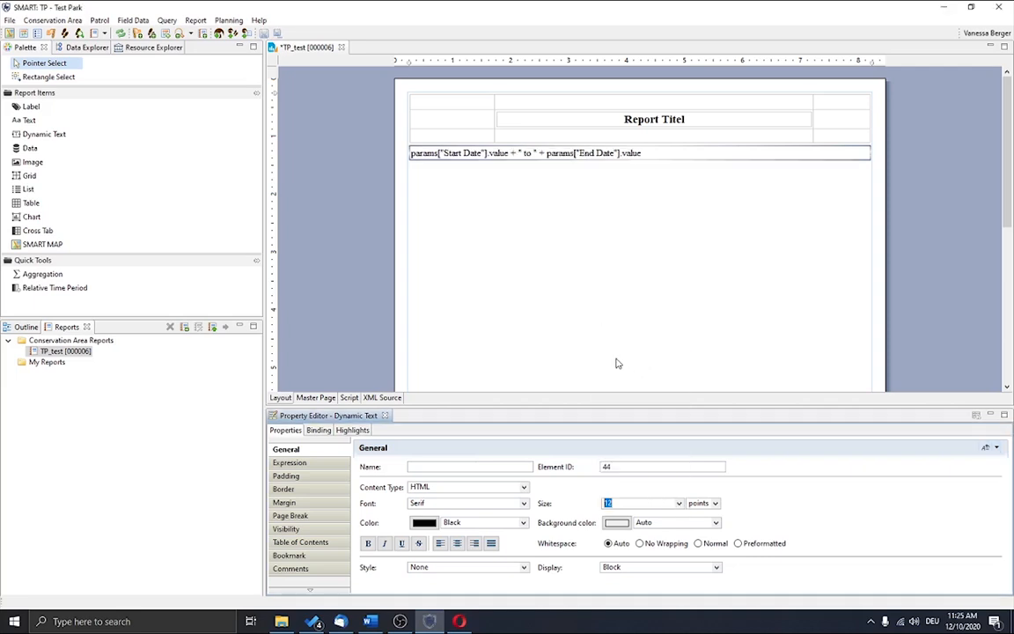
pyautogui.click(368, 543)
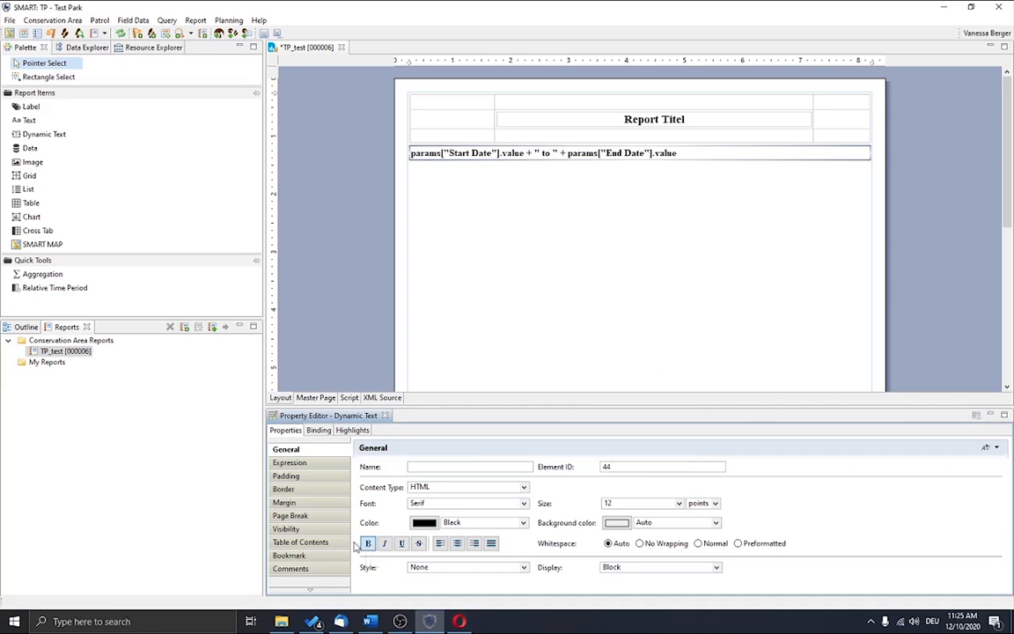
# Save the report, run TP_test with the date range All Dates, and close the resulting preview.
pyautogui.click(265, 33)
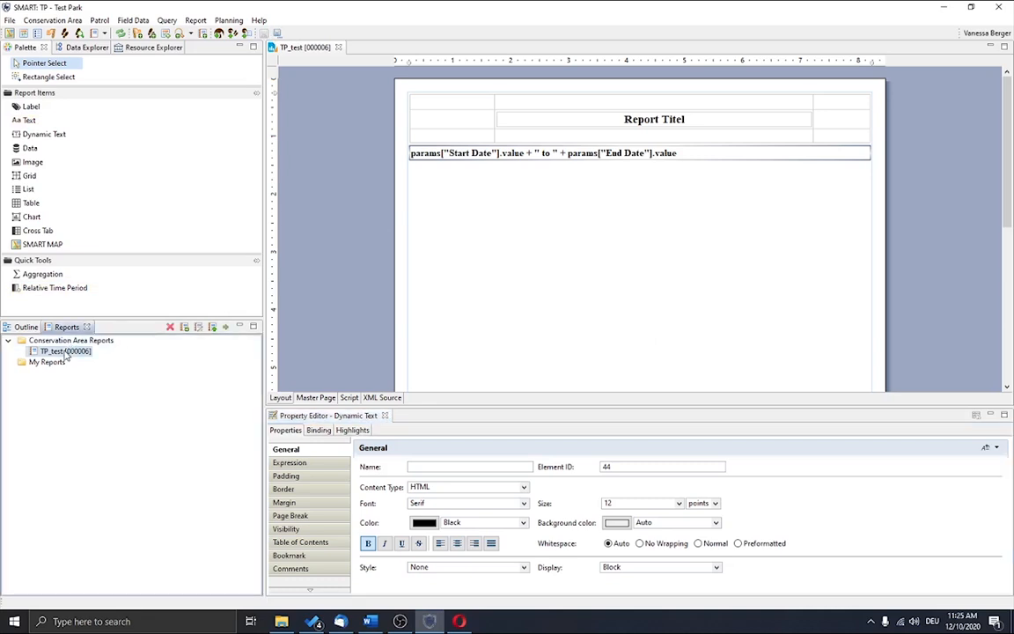
pyautogui.click(226, 328)
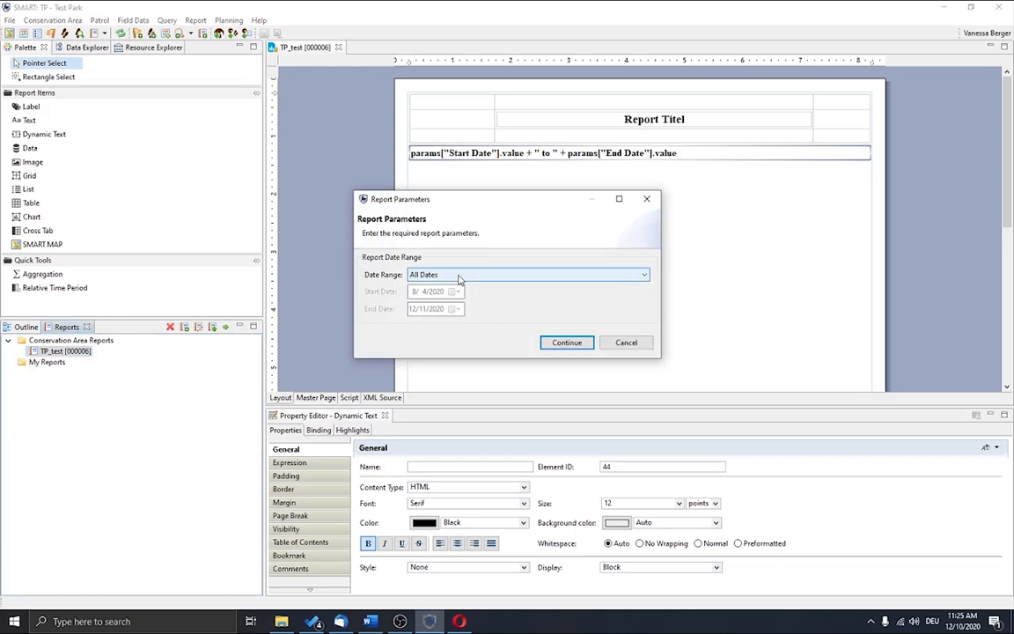
pyautogui.click(561, 343)
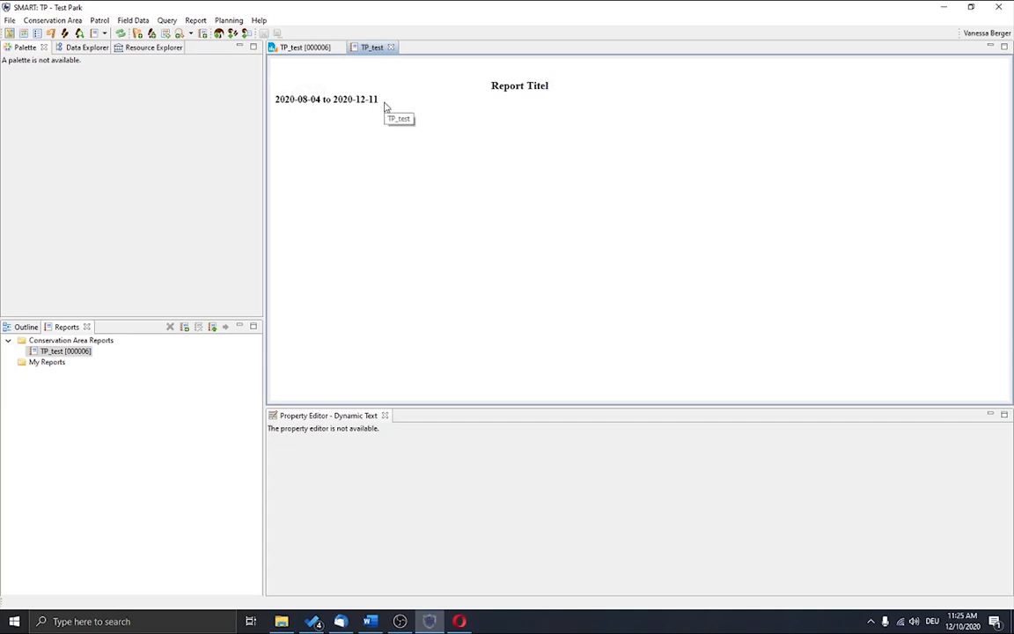
pyautogui.click(392, 48)
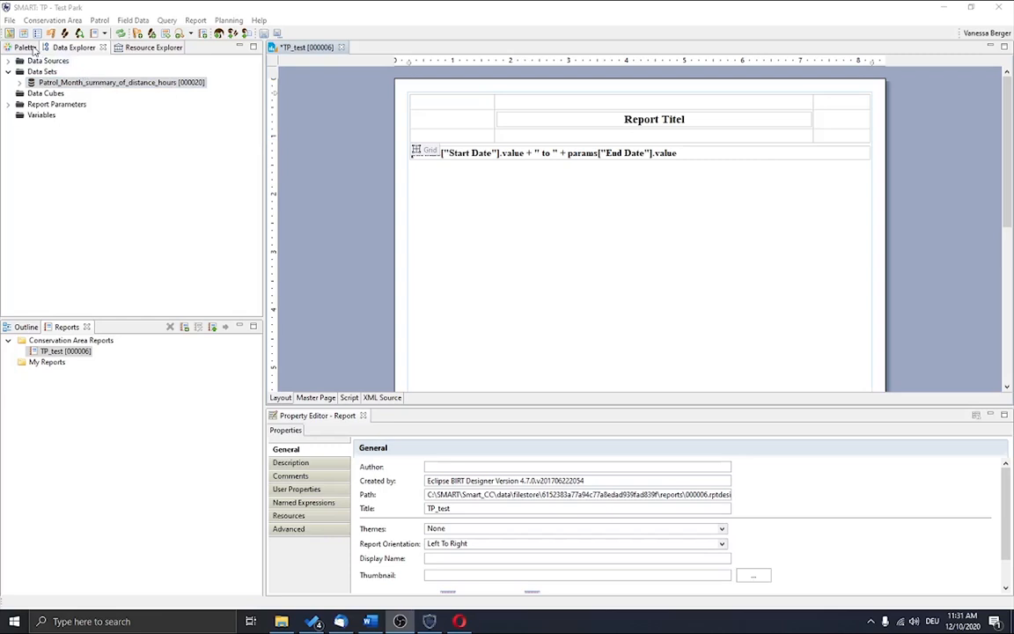
# Insert a grid with 1 column and 3 rows below the dynamic date text.
pyautogui.click(24, 47)
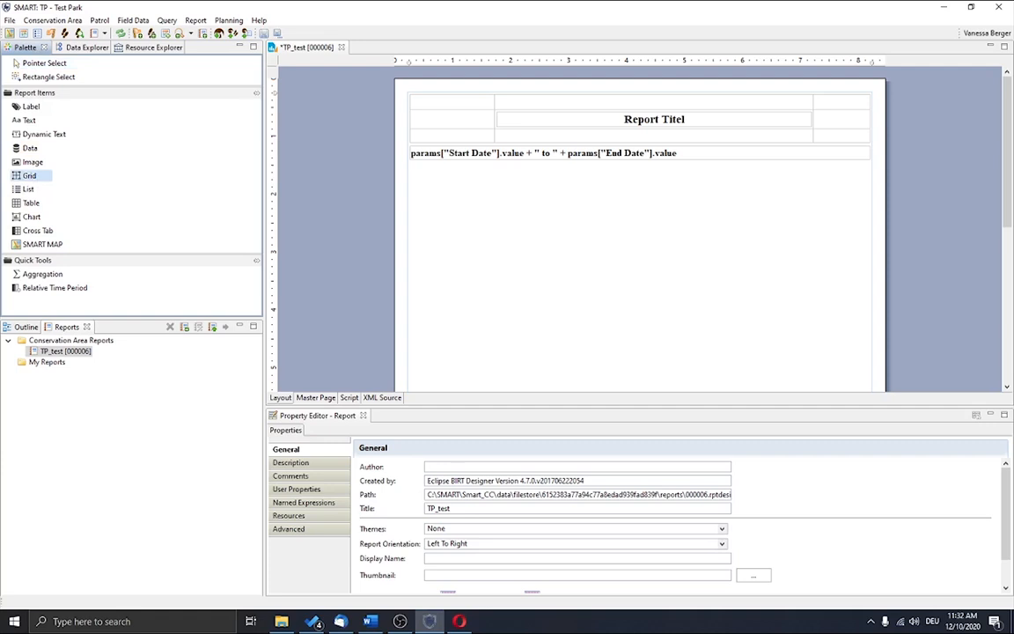
pyautogui.moveTo(29, 175); pyautogui.dragTo(422, 205)
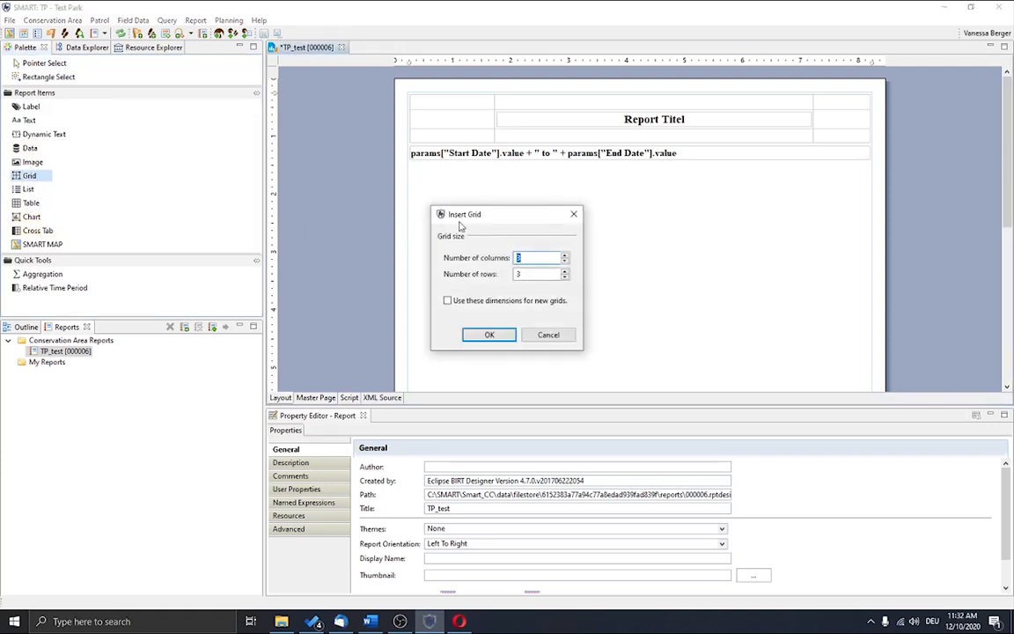
pyautogui.write('1')
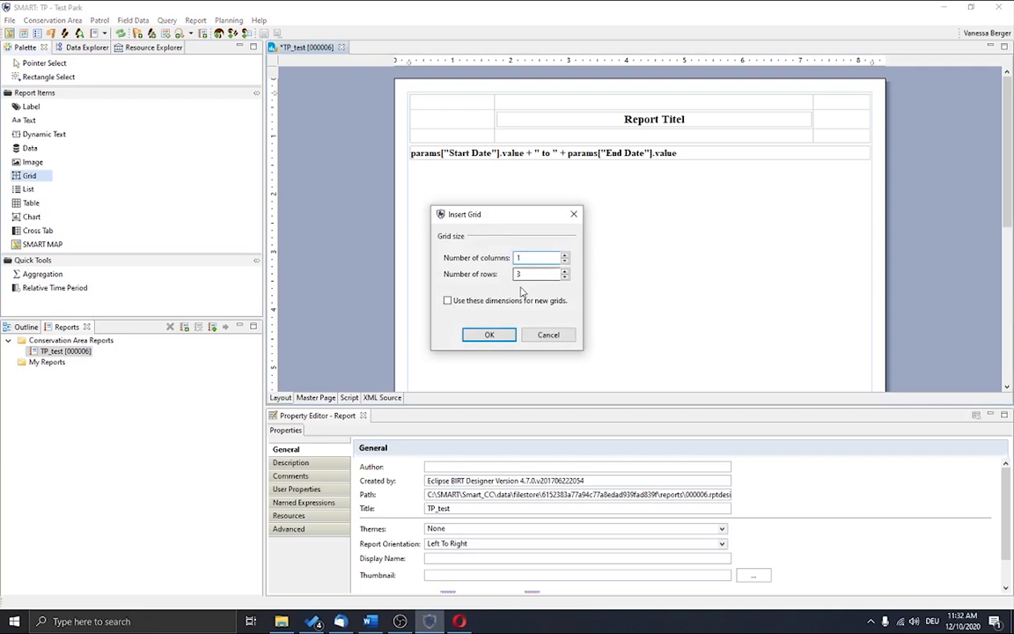
pyautogui.click(483, 337)
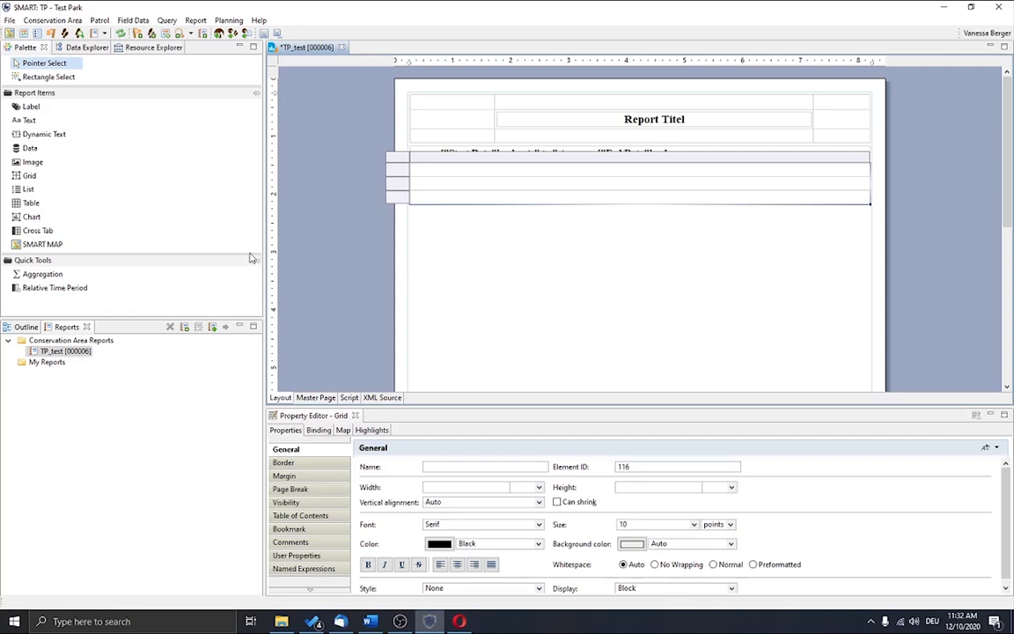
# Place the Patrol_Month_summary_of_distance_hours data set in the new grid's middle row, binding all of its columns.
pyautogui.click(86, 48)
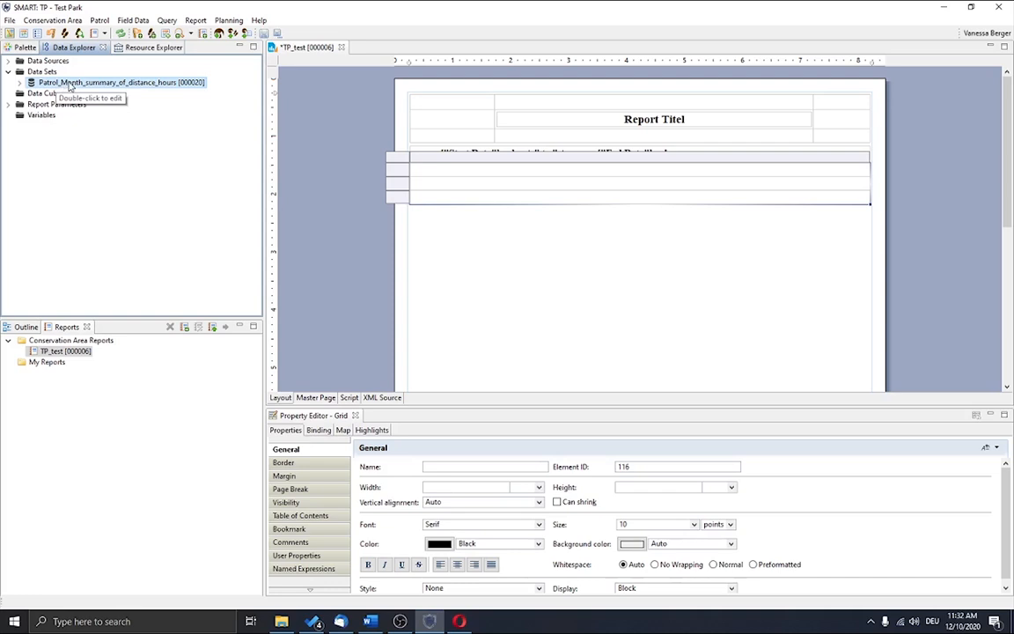
pyautogui.moveTo(68, 87); pyautogui.dragTo(467, 190)
pyautogui.click(387, 331)
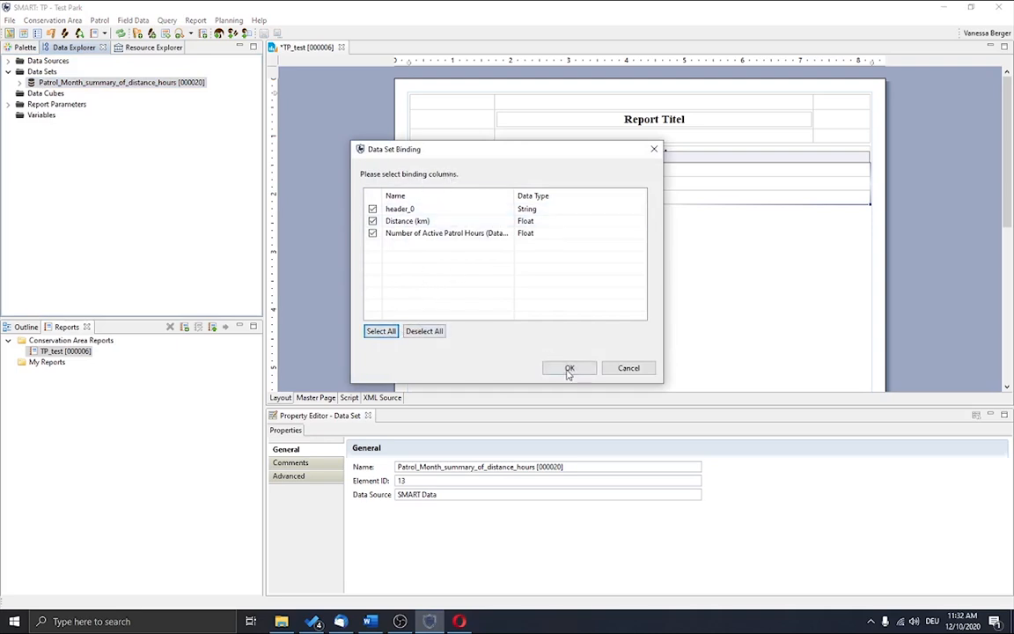
pyautogui.click(566, 370)
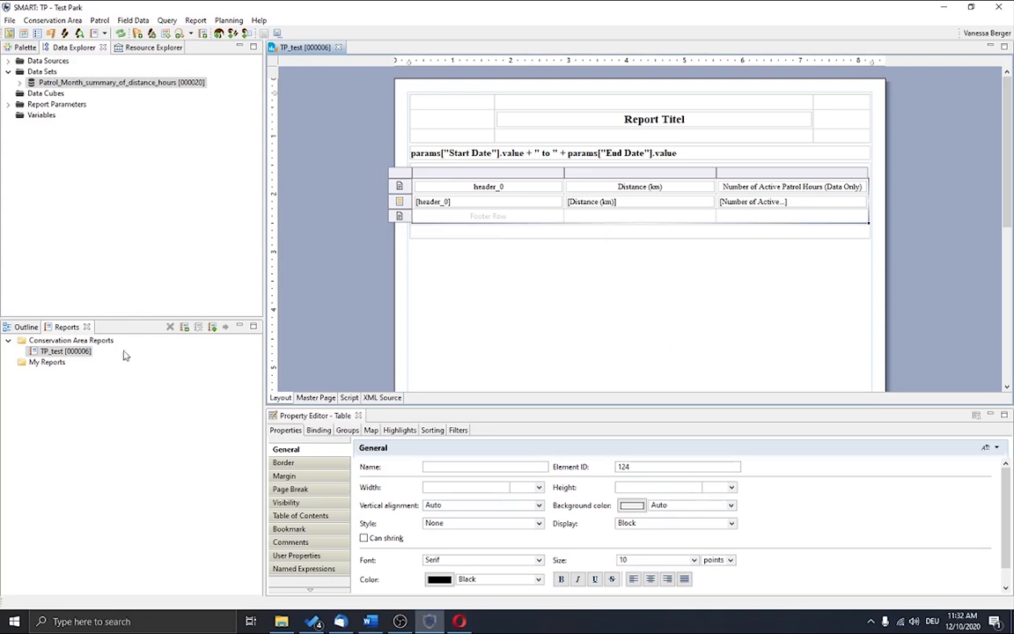
# Run TP_test with the date range All Dates, check the resulting table, and return to editing the report.
pyautogui.click(74, 350)
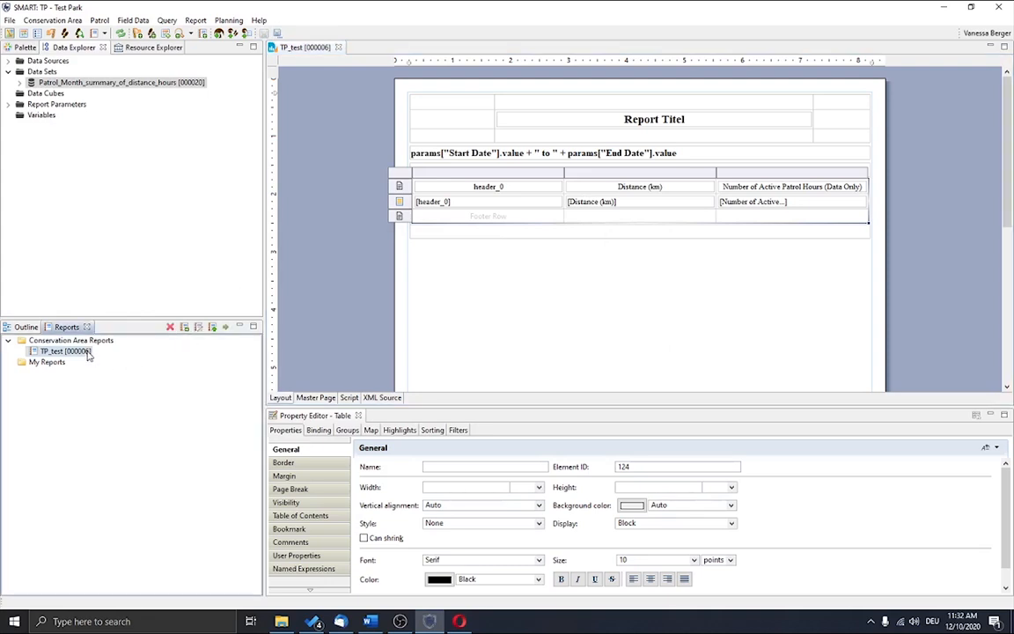
pyautogui.click(225, 328)
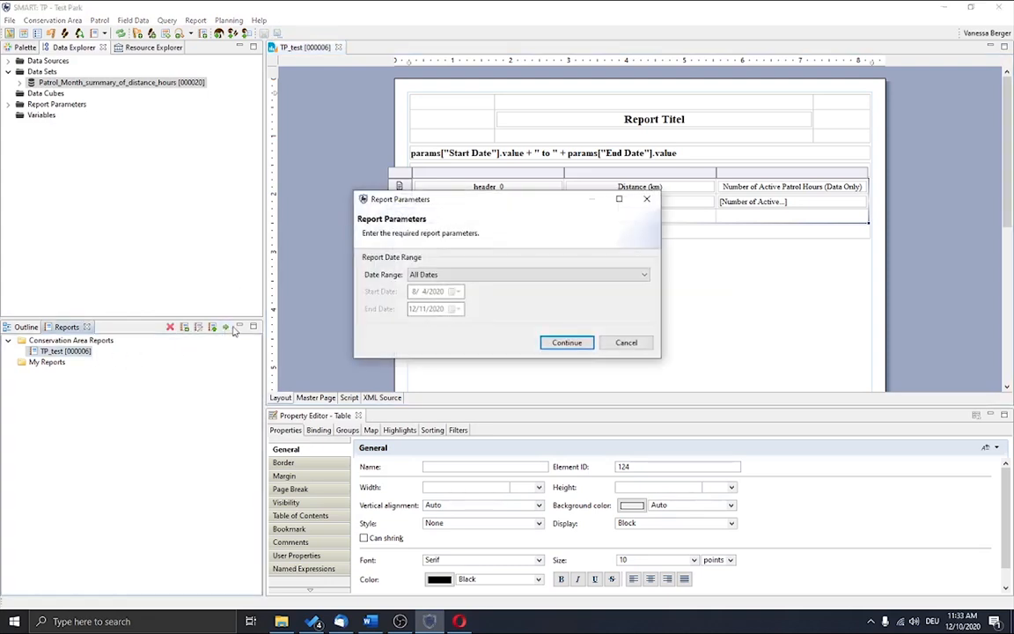
pyautogui.click(566, 343)
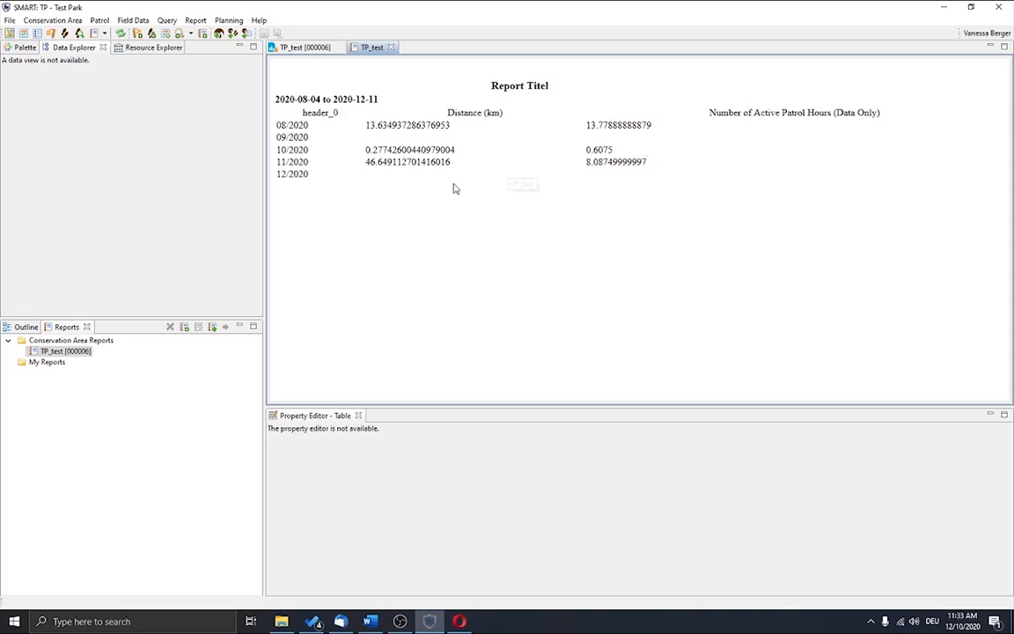
pyautogui.rightClick(78, 350)
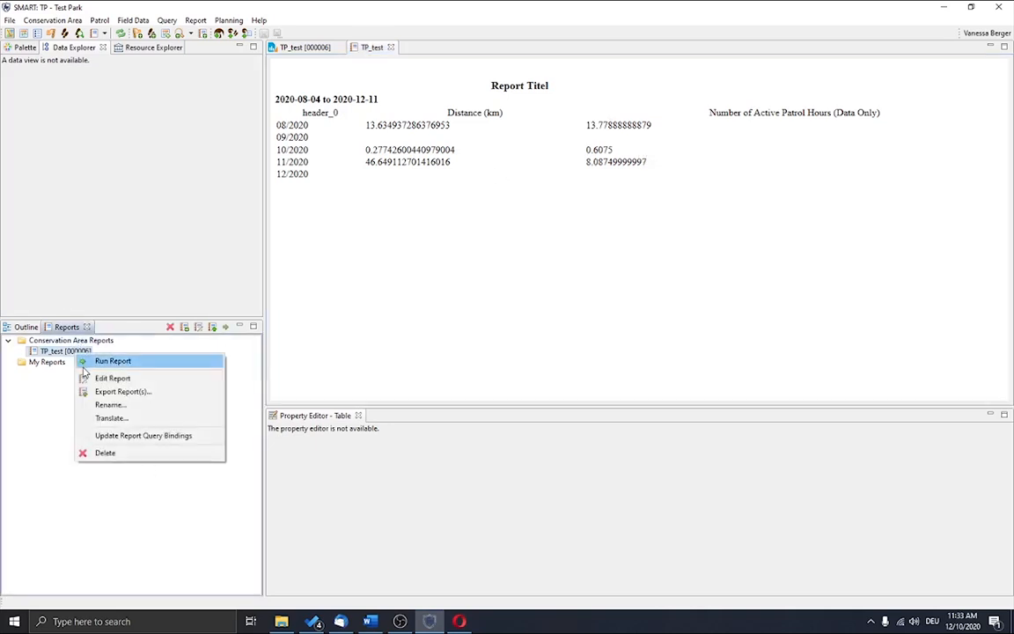
pyautogui.click(112, 377)
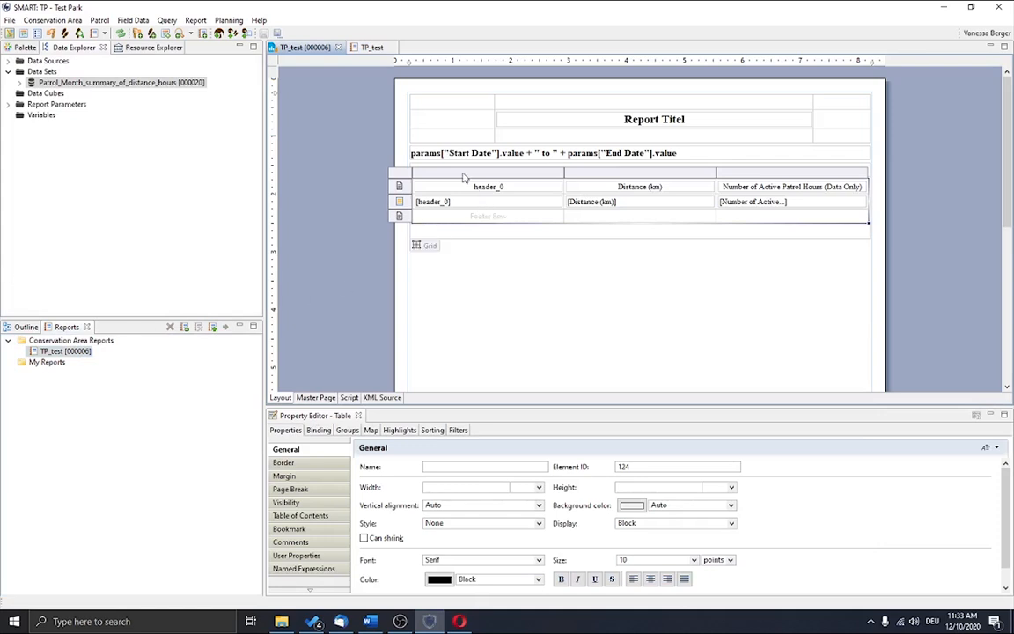
# Change the table's header_0 column heading to "Moth".
pyautogui.click(399, 203)
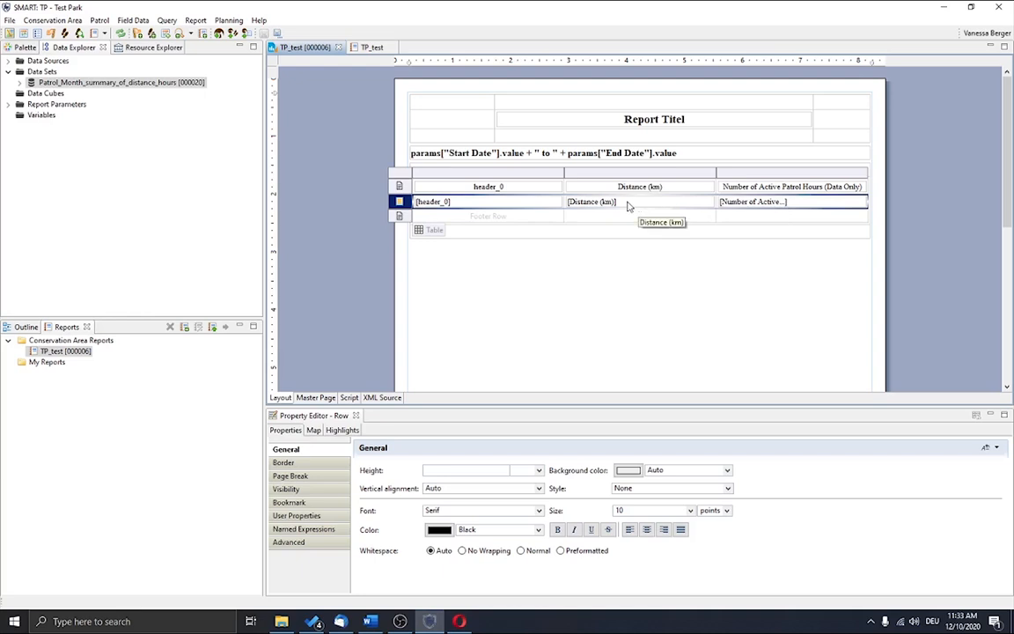
pyautogui.click(518, 189)
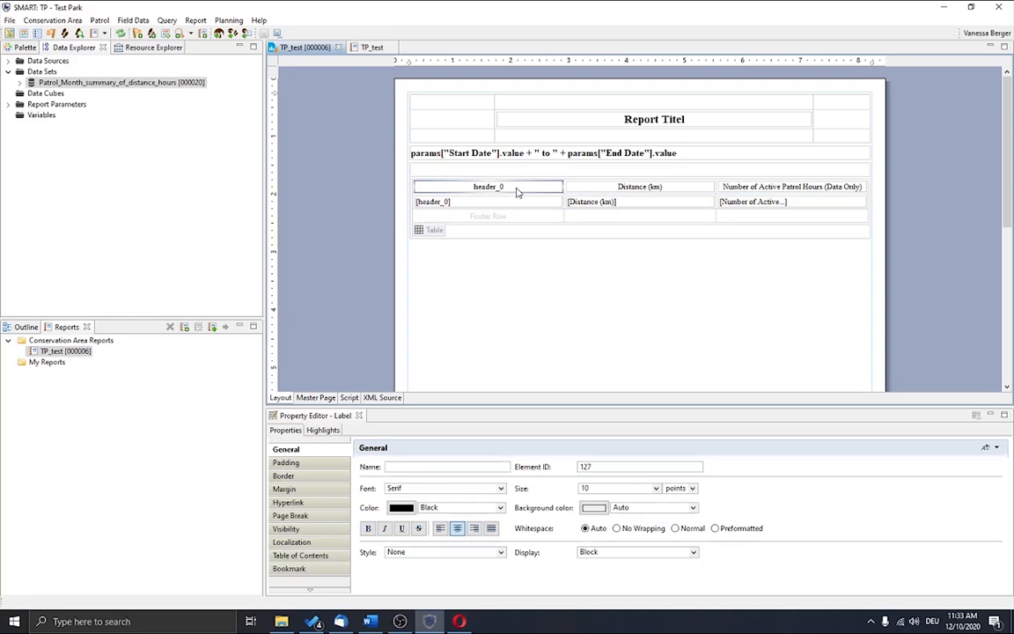
pyautogui.doubleClick(515, 189)
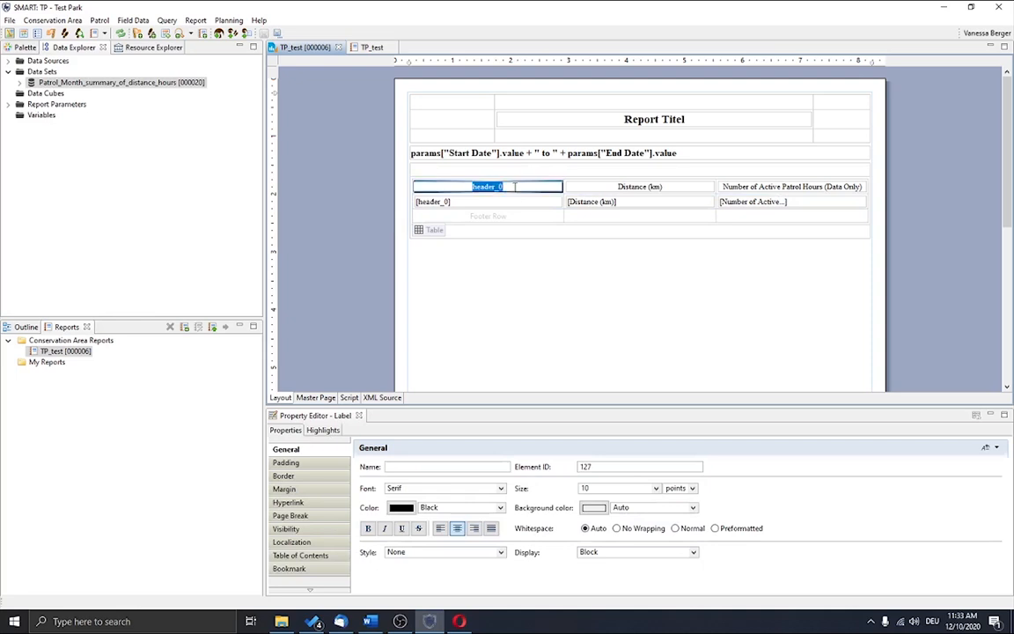
pyautogui.write('Moth')
# Remove "(Data Only)" from the Number of Active Patrol Hours column heading.
pyautogui.doubleClick(794, 188)
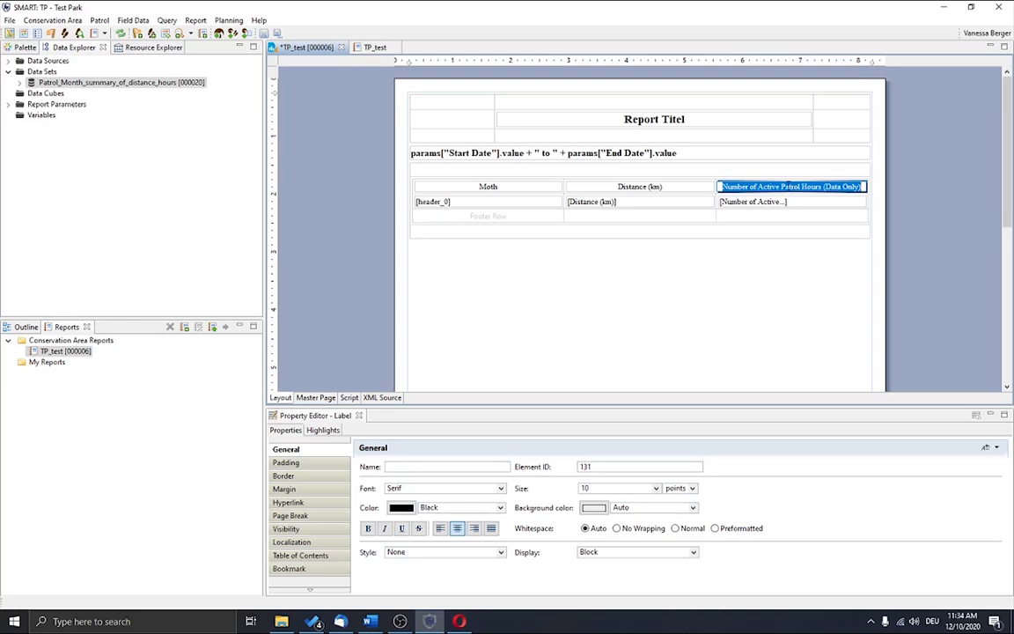
pyautogui.moveTo(861, 187); pyautogui.dragTo(823, 187)
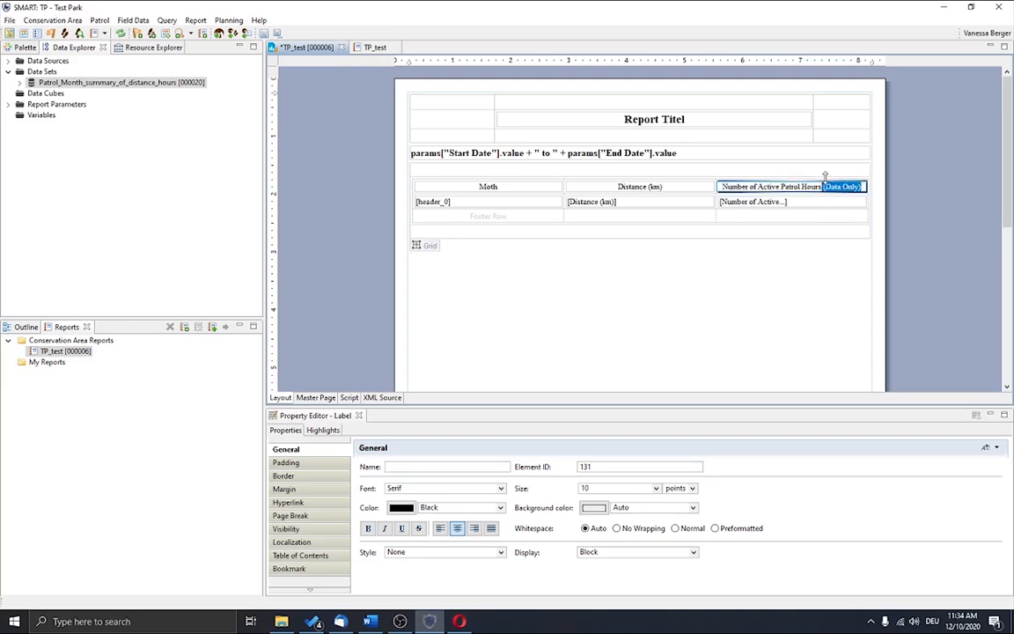
pyautogui.press('BackSpace')
pyautogui.click(785, 209)
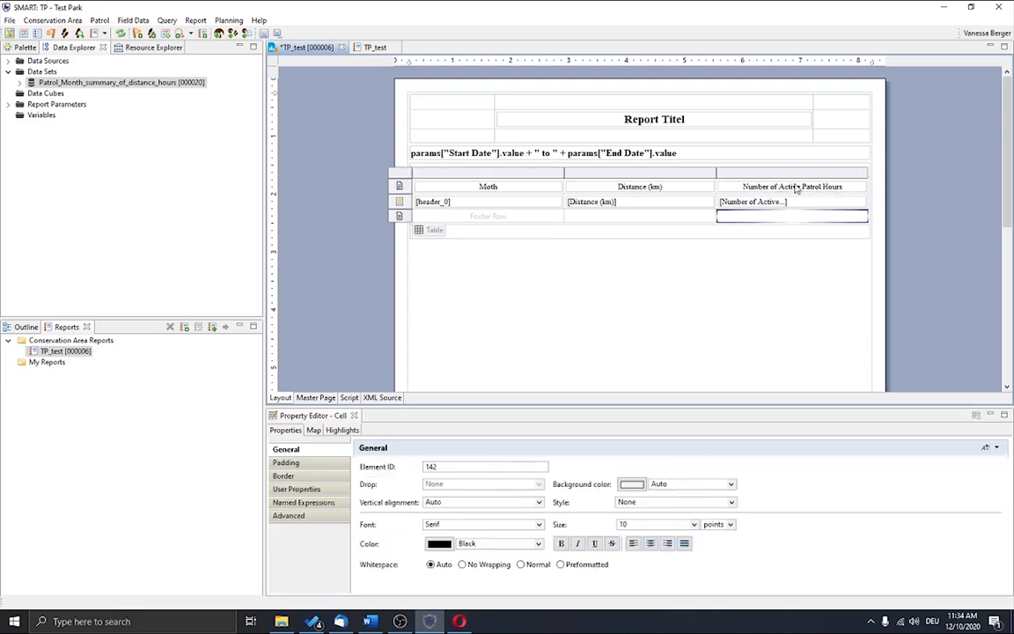
# Make all three column headings of the patrol summary table bold.
pyautogui.click(795, 188)
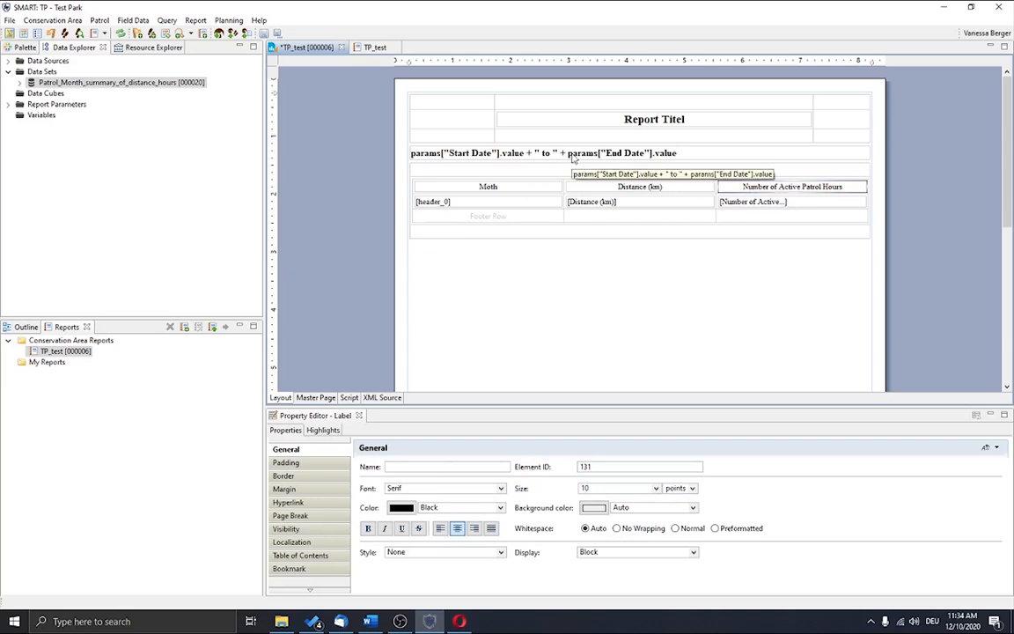
pyautogui.moveTo(541, 197); pyautogui.dragTo(750, 195)
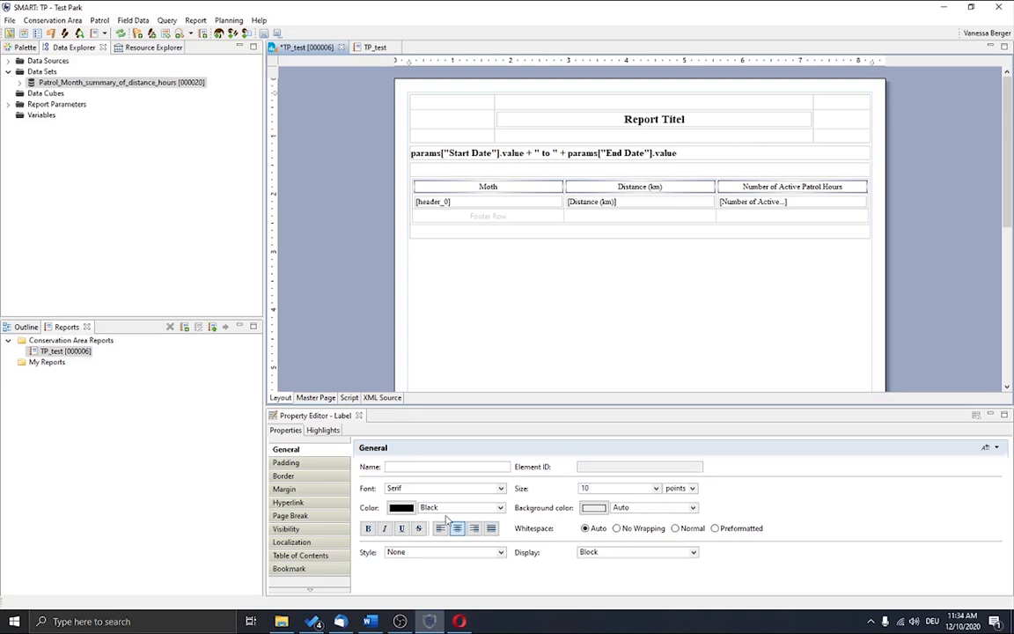
pyautogui.click(368, 528)
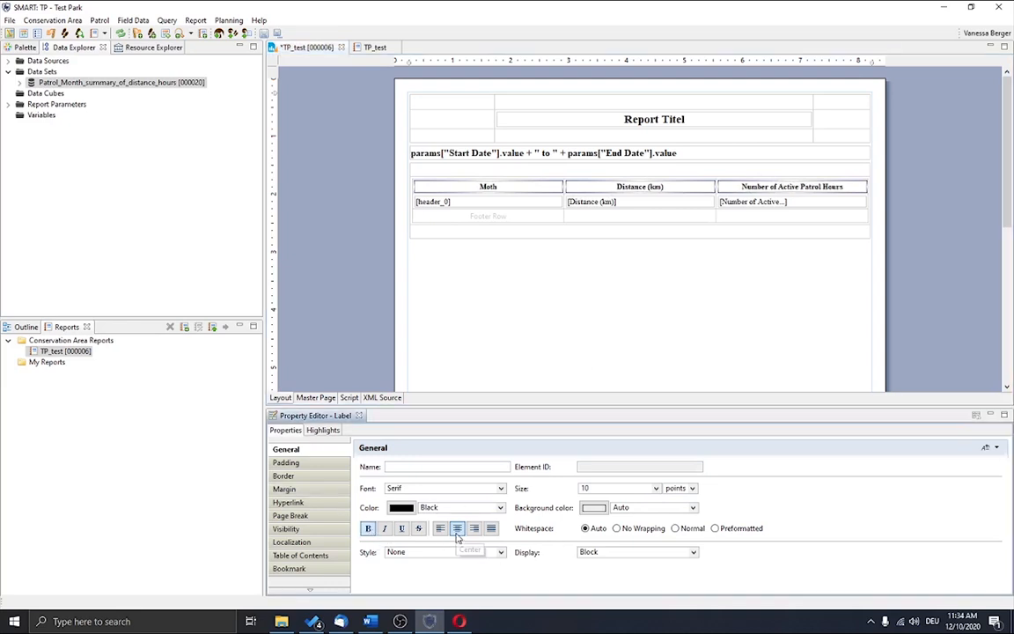
# Center the three data fields in the table's detail row and make the header_0 field bold.
pyautogui.click(540, 202)
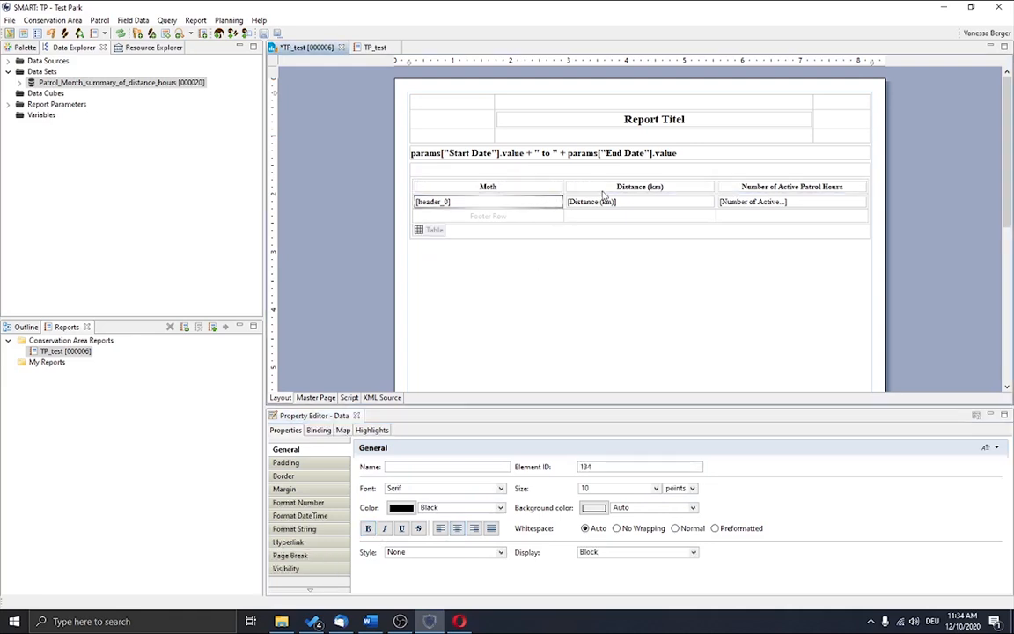
pyautogui.click(772, 209)
pyautogui.click(768, 202)
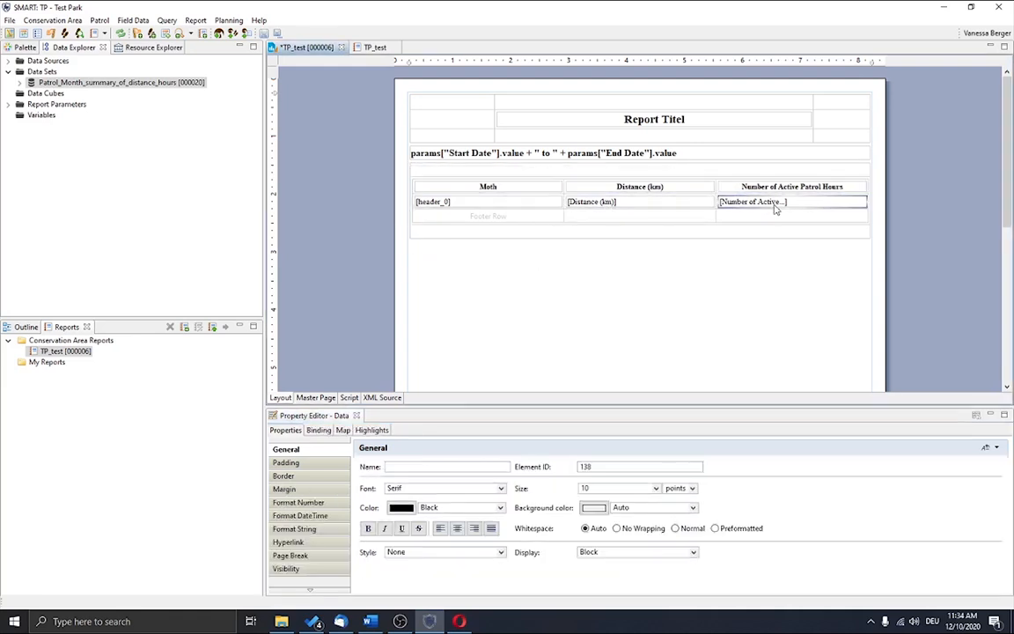
pyautogui.keyDown('shift'); pyautogui.click(490, 200); pyautogui.keyUp('shift')
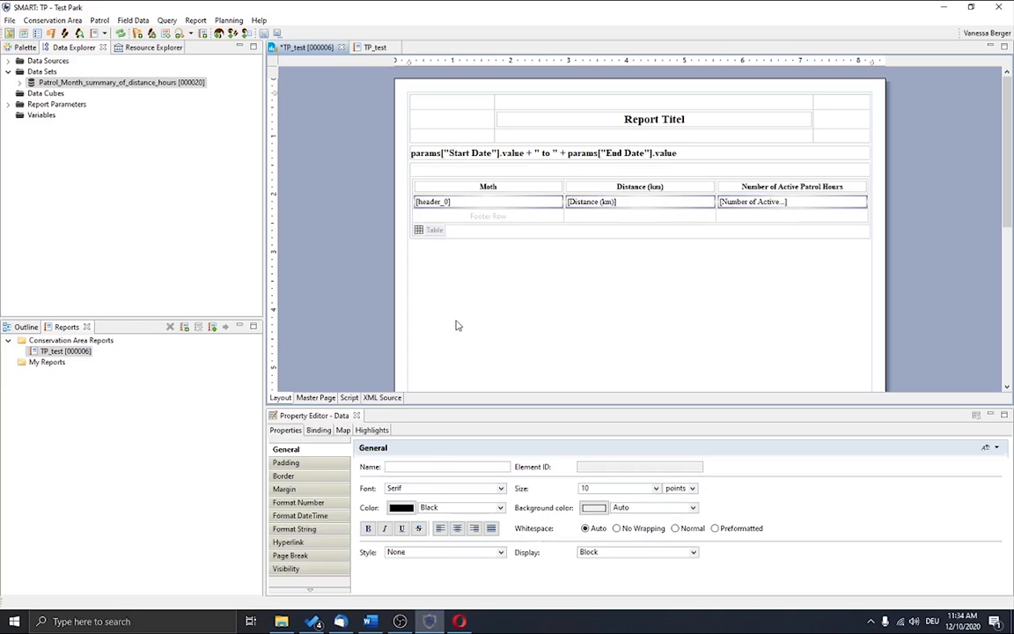
pyautogui.click(457, 529)
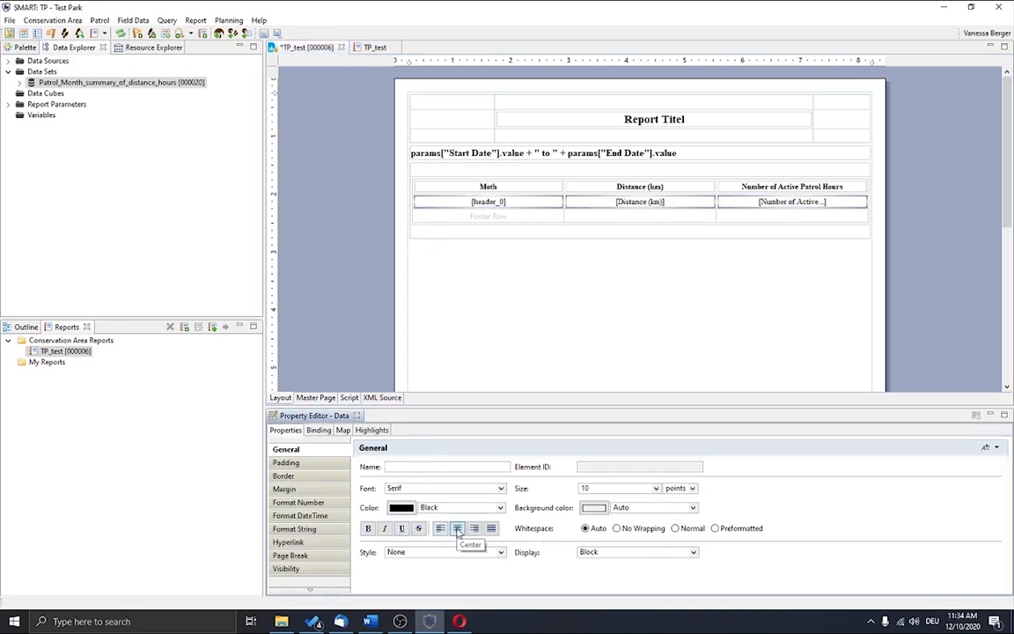
pyautogui.click(515, 206)
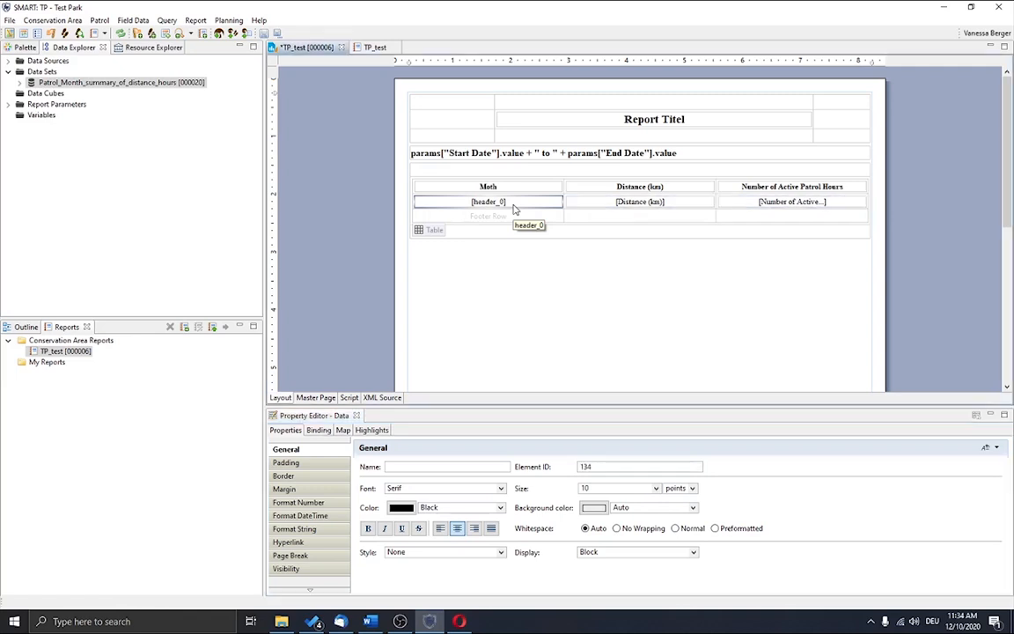
pyautogui.click(368, 529)
# Set the number format of the Distance (km) and active patrol hours data fields to Fixed.
pyautogui.click(640, 203)
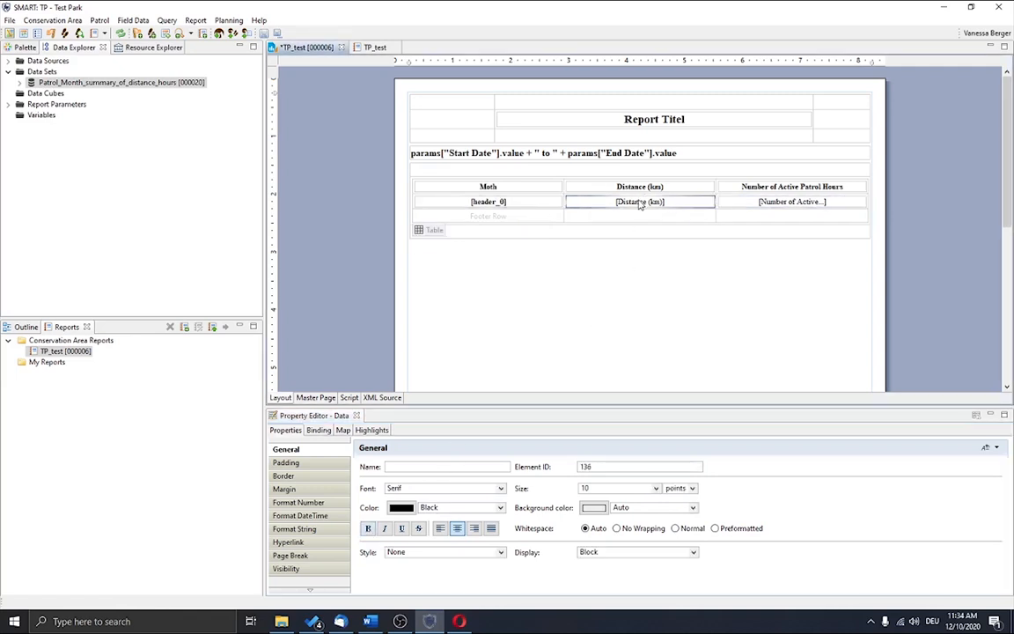
pyautogui.keyDown('shift'); pyautogui.click(777, 205); pyautogui.keyUp('shift')
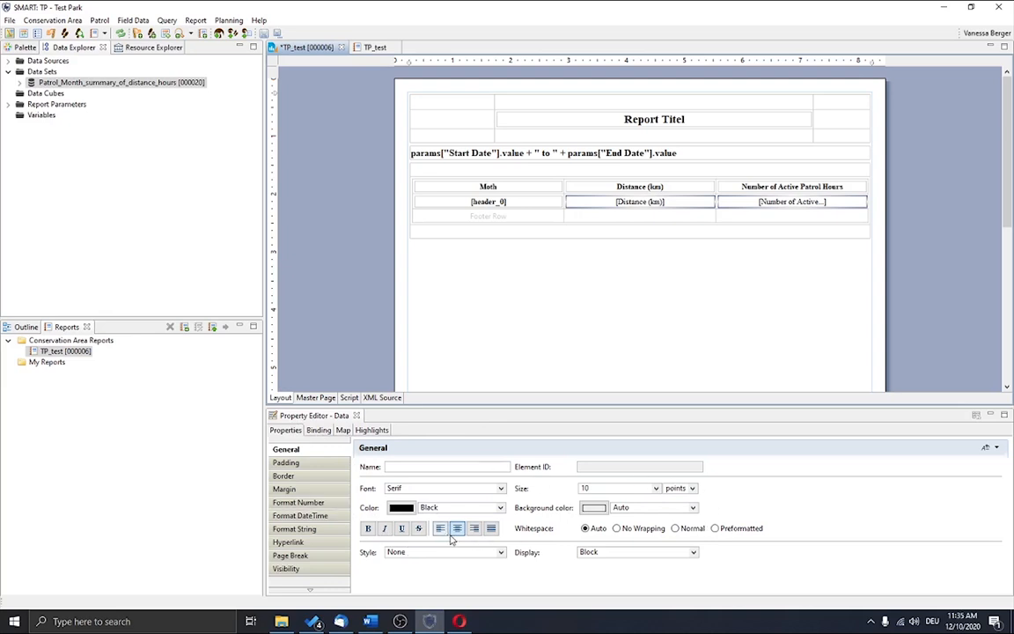
pyautogui.click(318, 502)
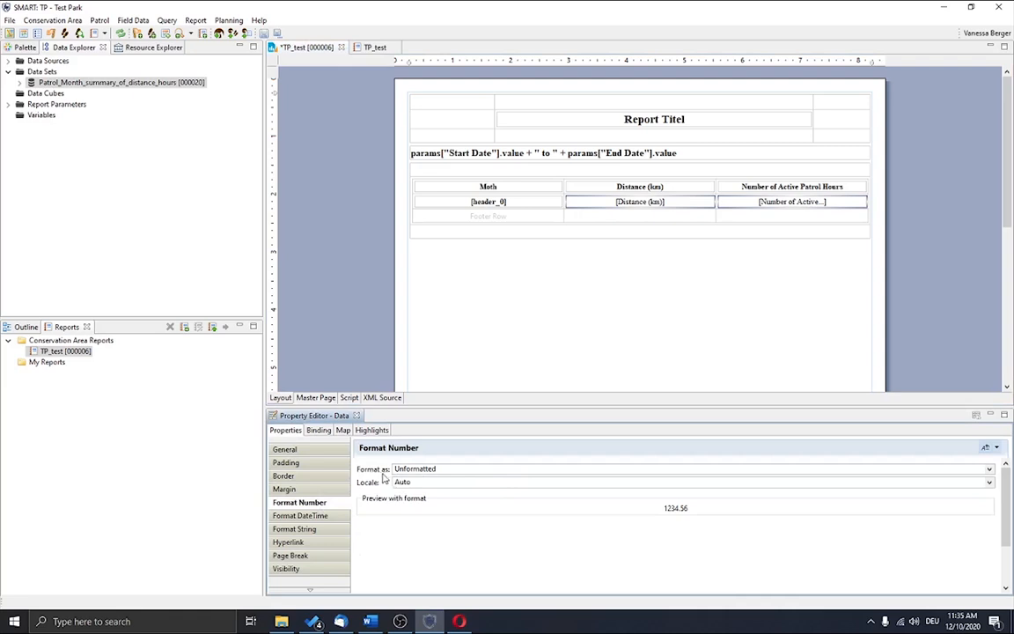
pyautogui.click(989, 470)
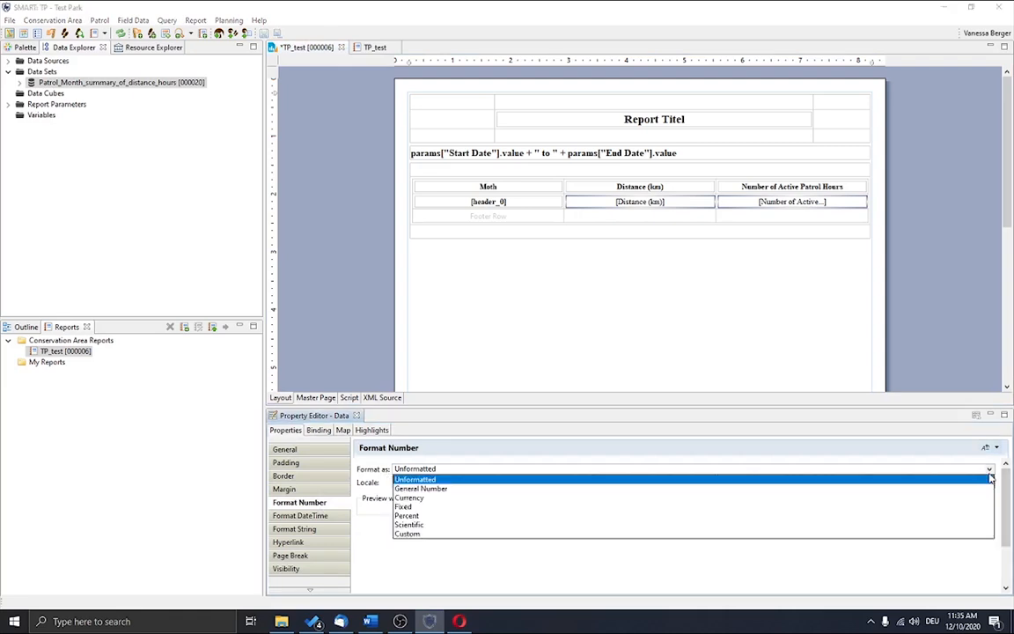
pyautogui.click(409, 535)
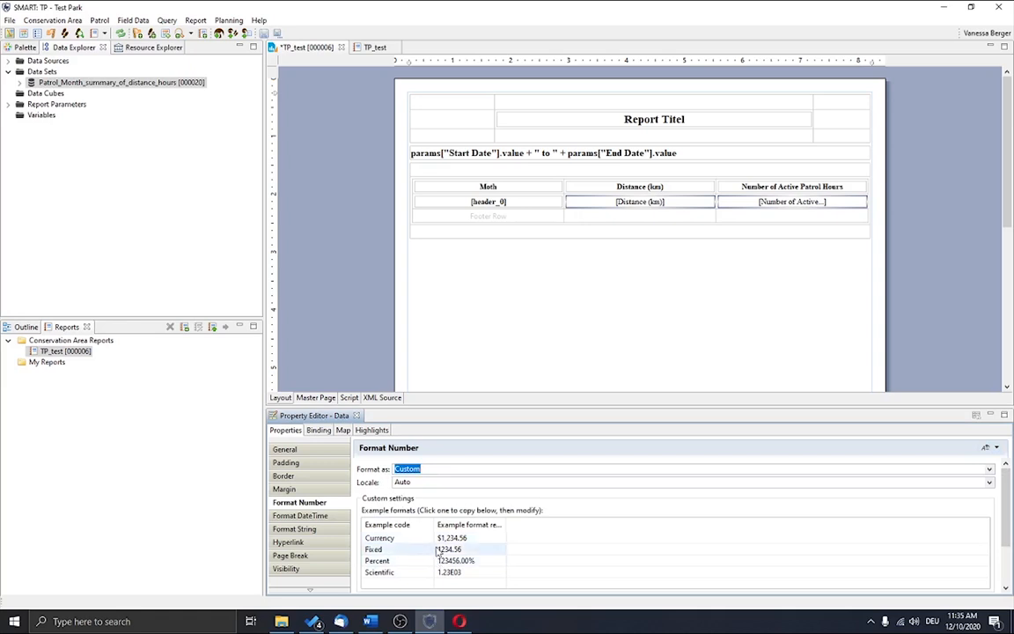
pyautogui.click(771, 468)
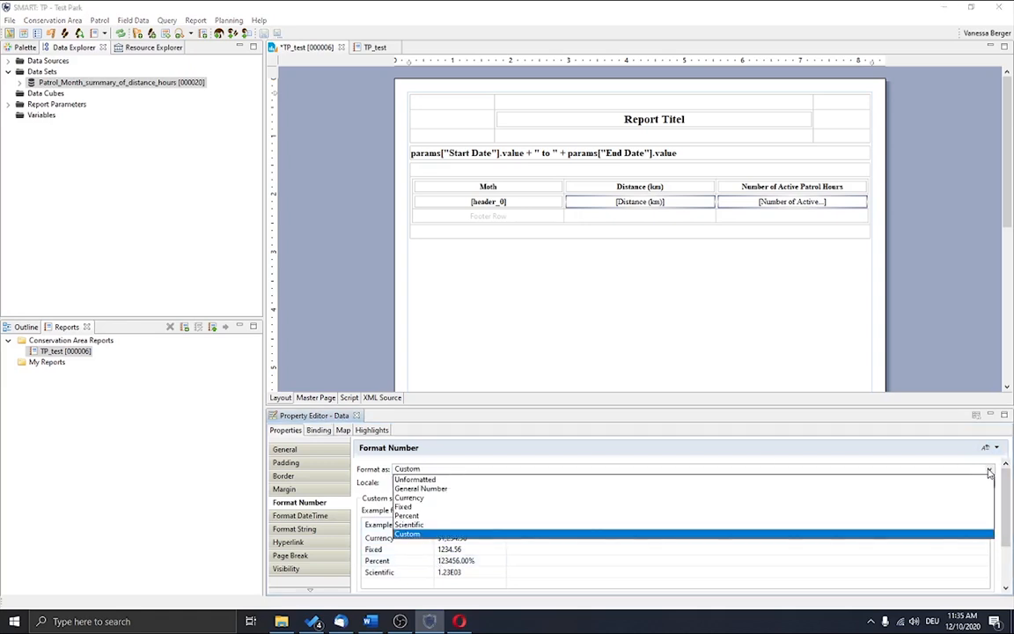
pyautogui.click(403, 507)
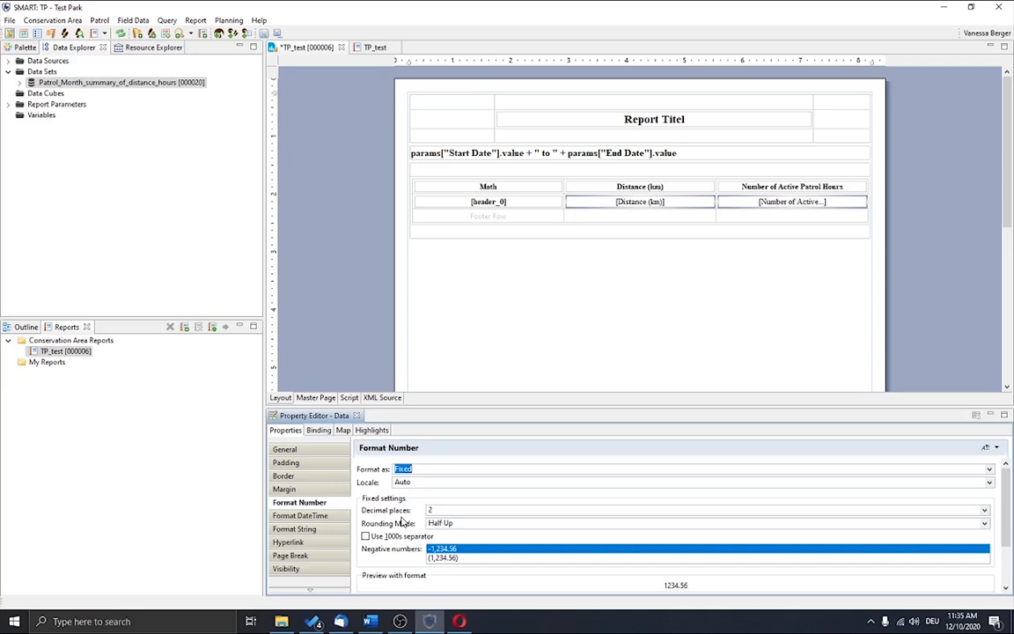
# Set the fixed format to 1 decimal place with a 1000s separator and save the report.
pyautogui.click(437, 510)
pyautogui.press('BackSpace')
pyautogui.write('1')
pyautogui.click(377, 540)
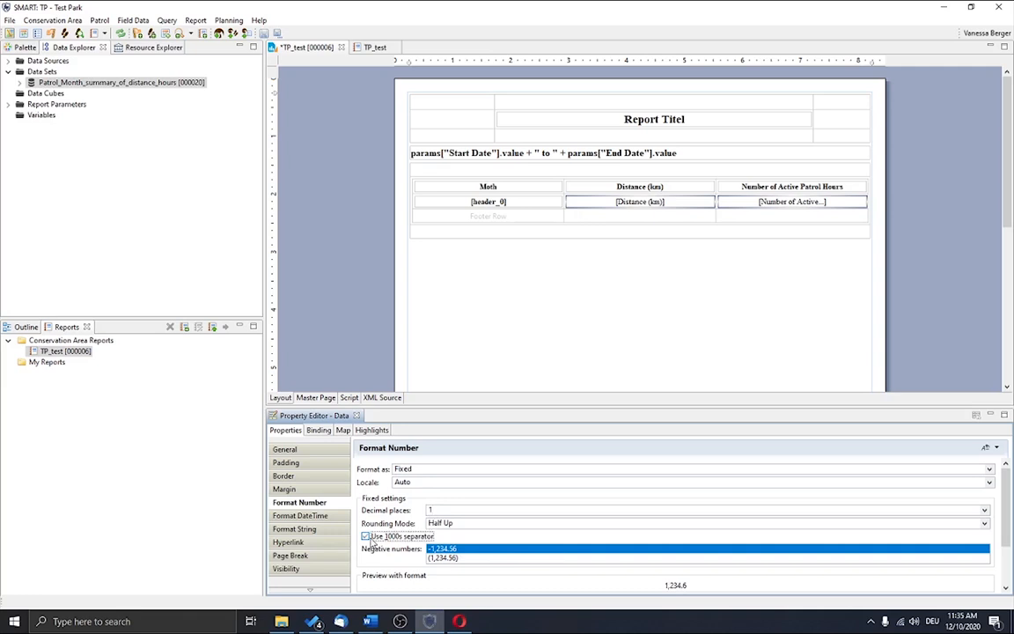
pyautogui.scroll(-1, 385, 536)
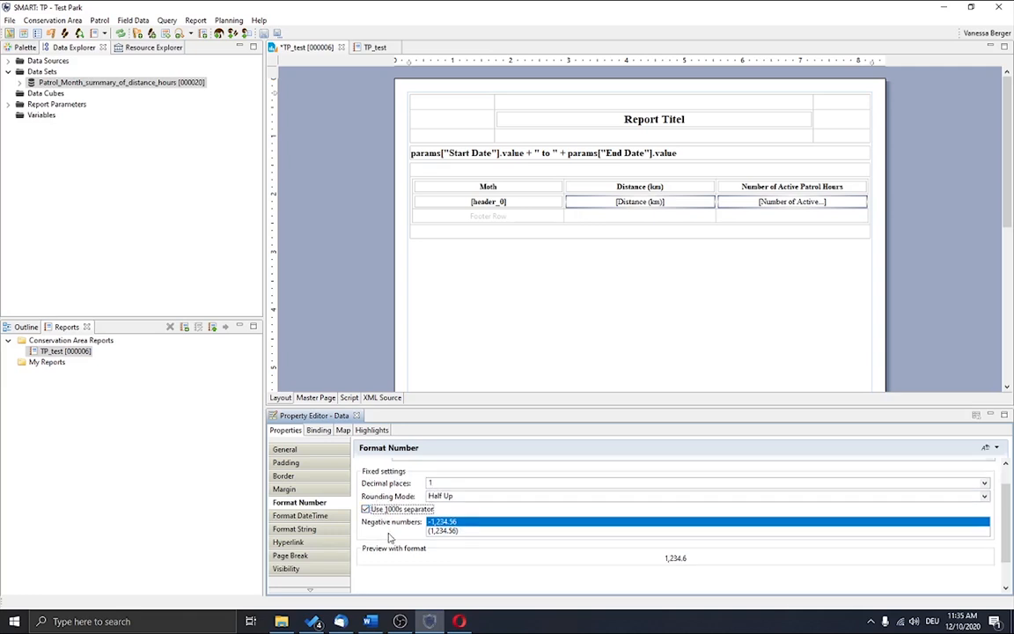
pyautogui.click(264, 33)
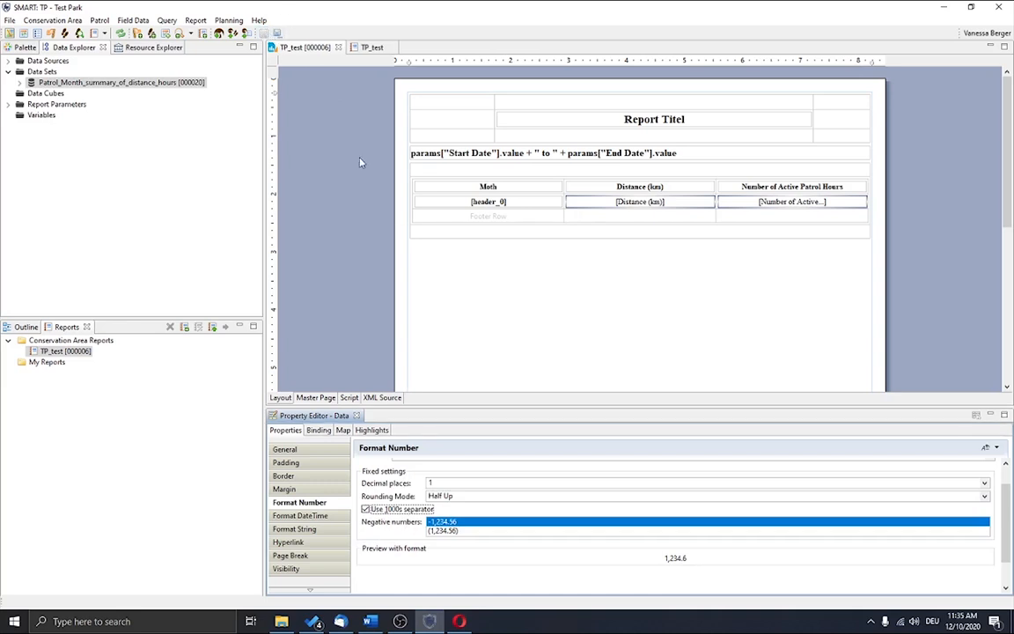
# Add a solid bottom border to the Moth heading of the table.
pyautogui.click(493, 189)
pyautogui.keyDown('ctrl'); pyautogui.click(610, 190); pyautogui.keyUp('ctrl')
pyautogui.keyDown('ctrl'); pyautogui.click(800, 189); pyautogui.keyUp('ctrl')
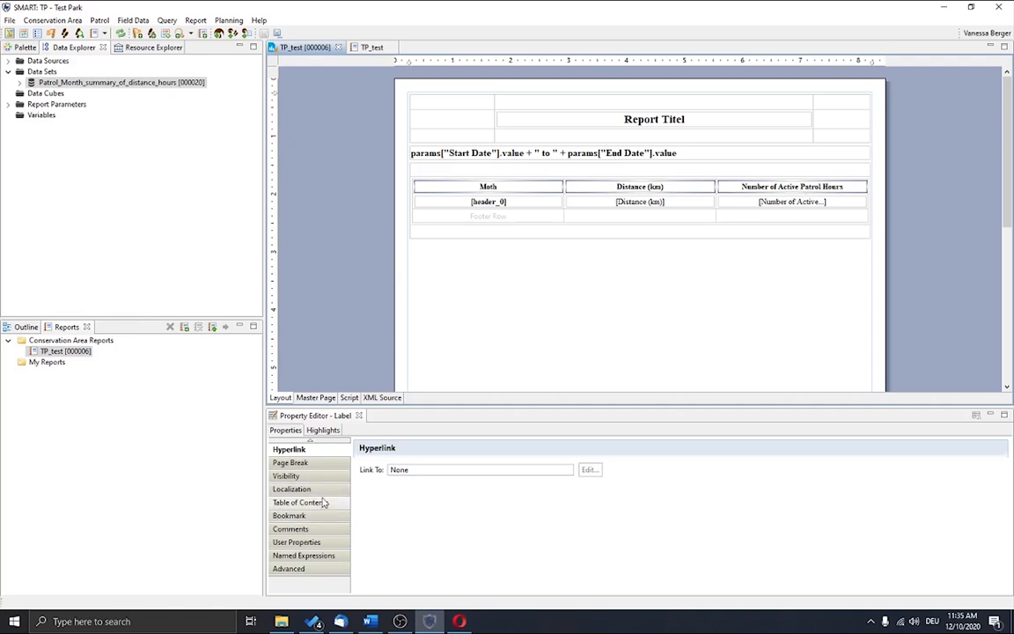
pyautogui.click(299, 463)
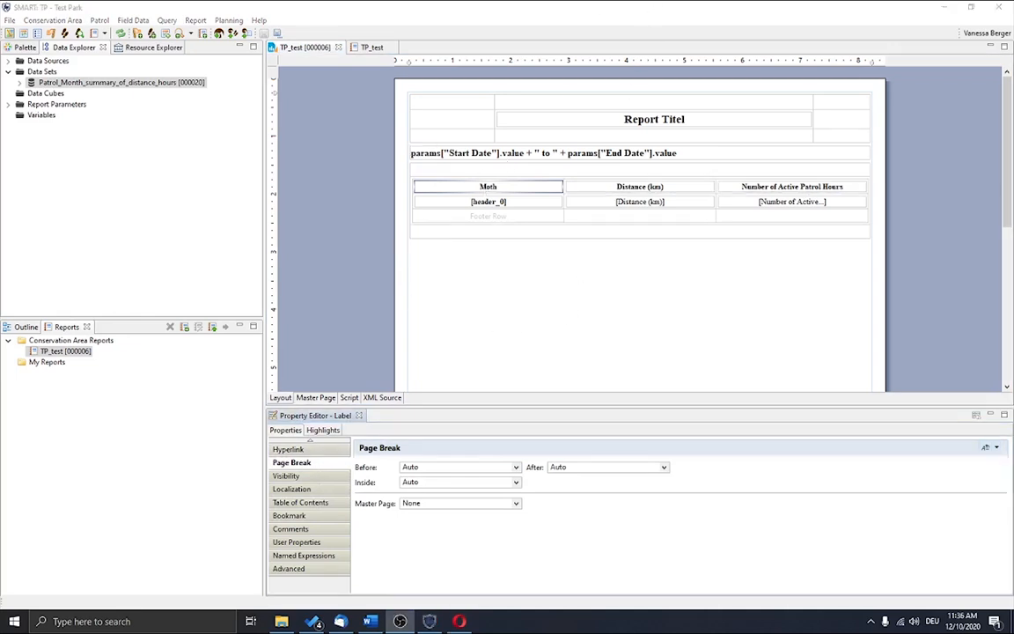
pyautogui.click(315, 448)
pyautogui.scroll(2, 312, 445)
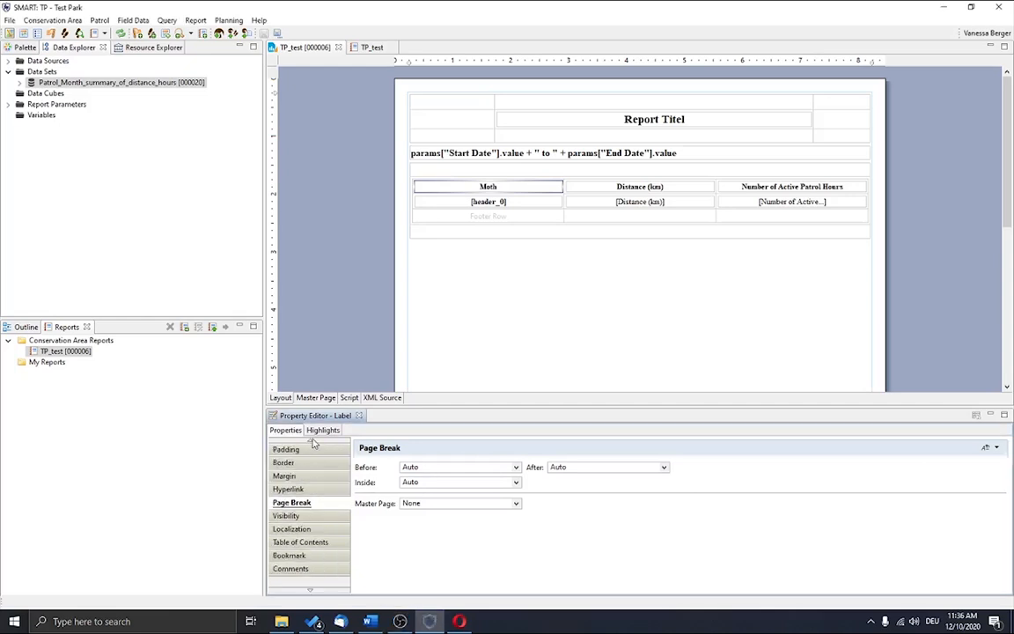
pyautogui.click(305, 476)
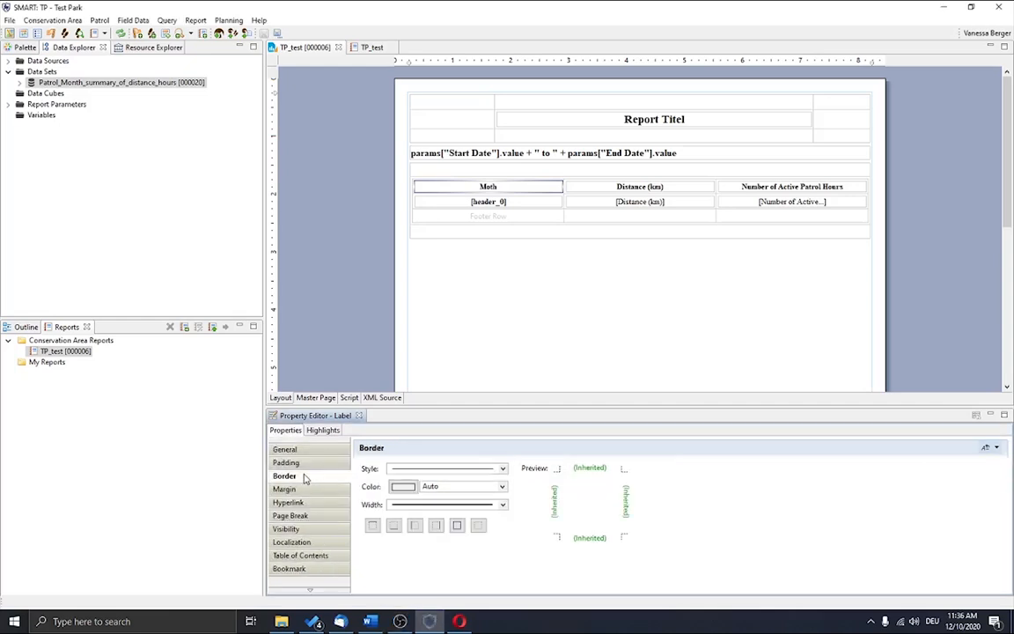
pyautogui.click(587, 535)
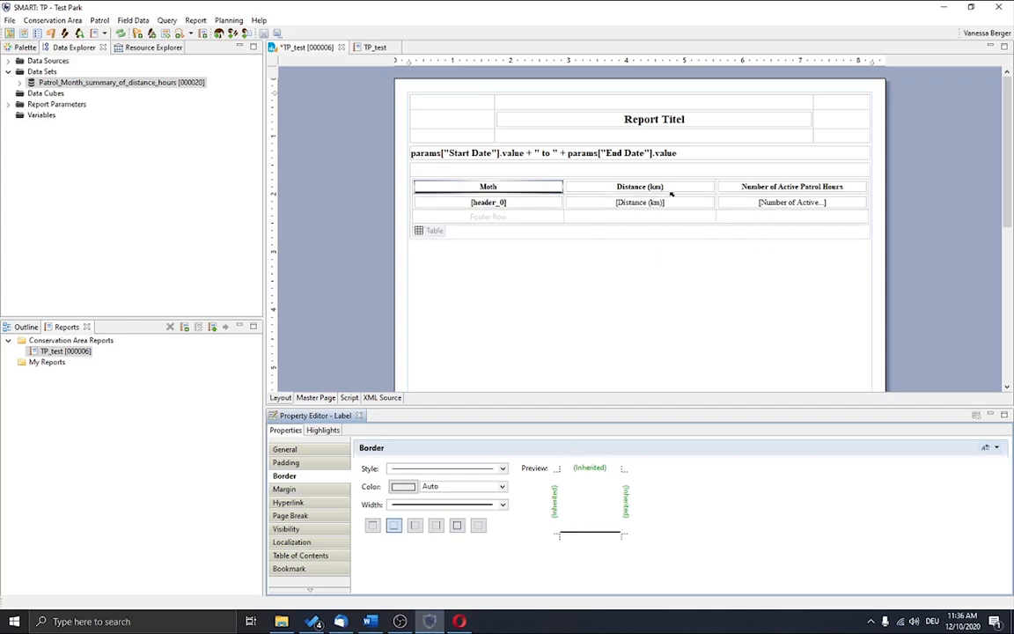
# Add a solid bottom border to the Distance (km) and Number of Active Patrol Hours headings and save the report.
pyautogui.moveTo(669, 191); pyautogui.dragTo(763, 193)
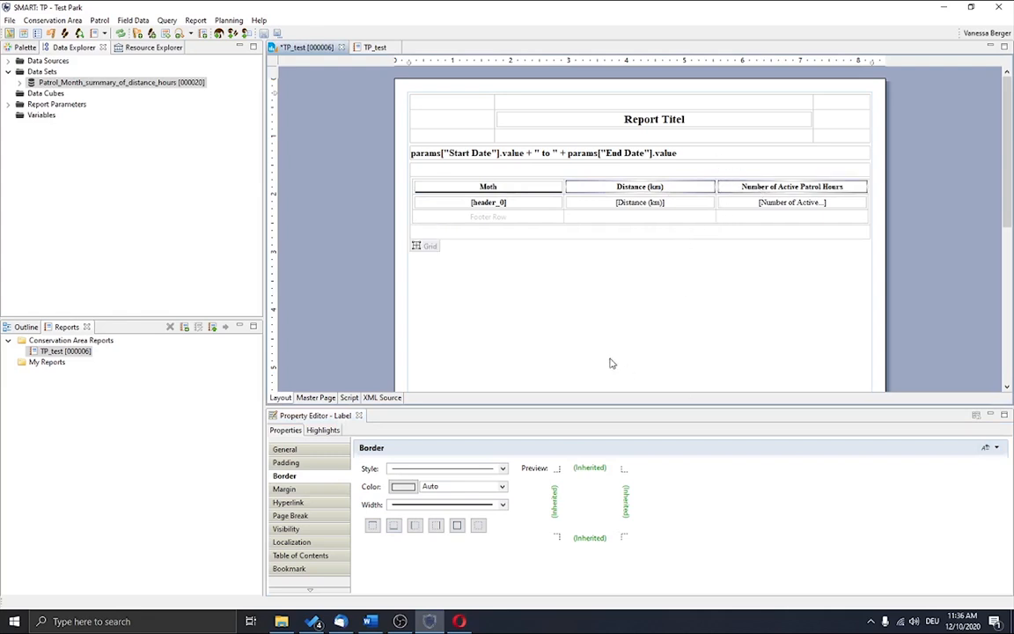
pyautogui.click(582, 533)
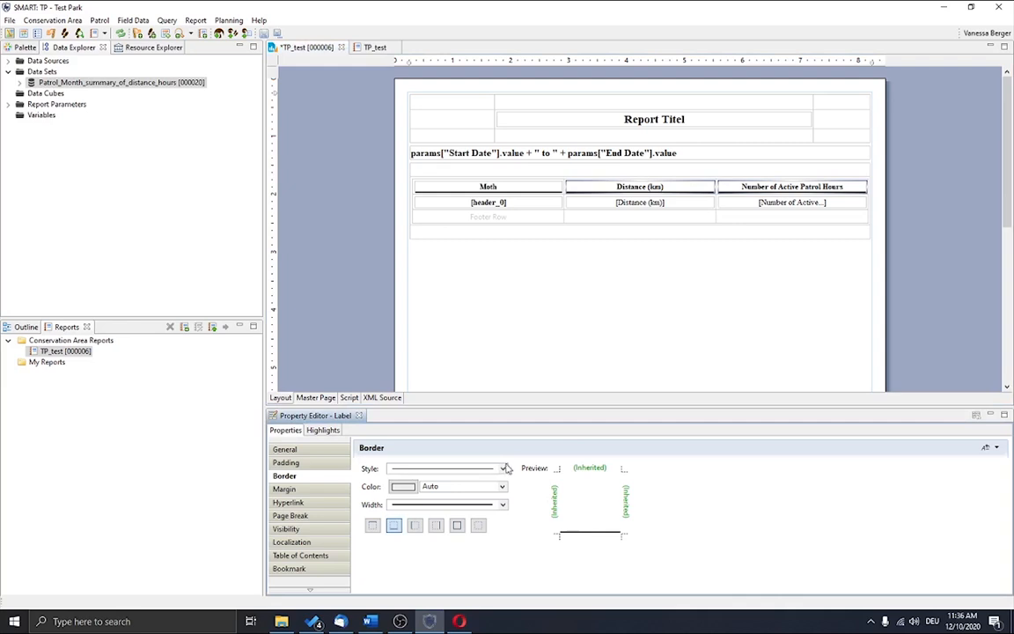
pyautogui.click(564, 312)
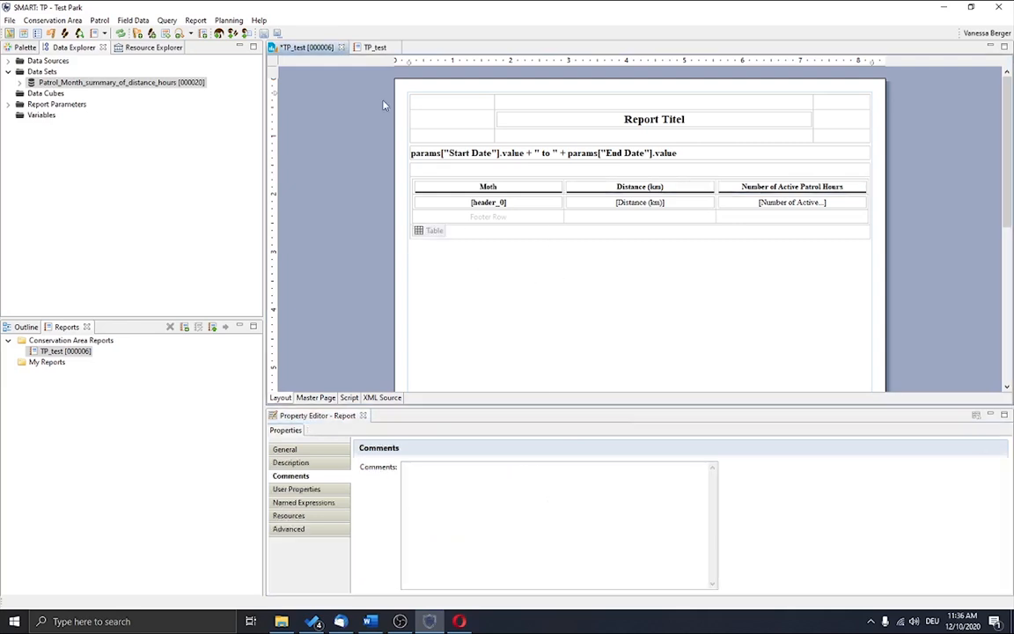
pyautogui.click(265, 32)
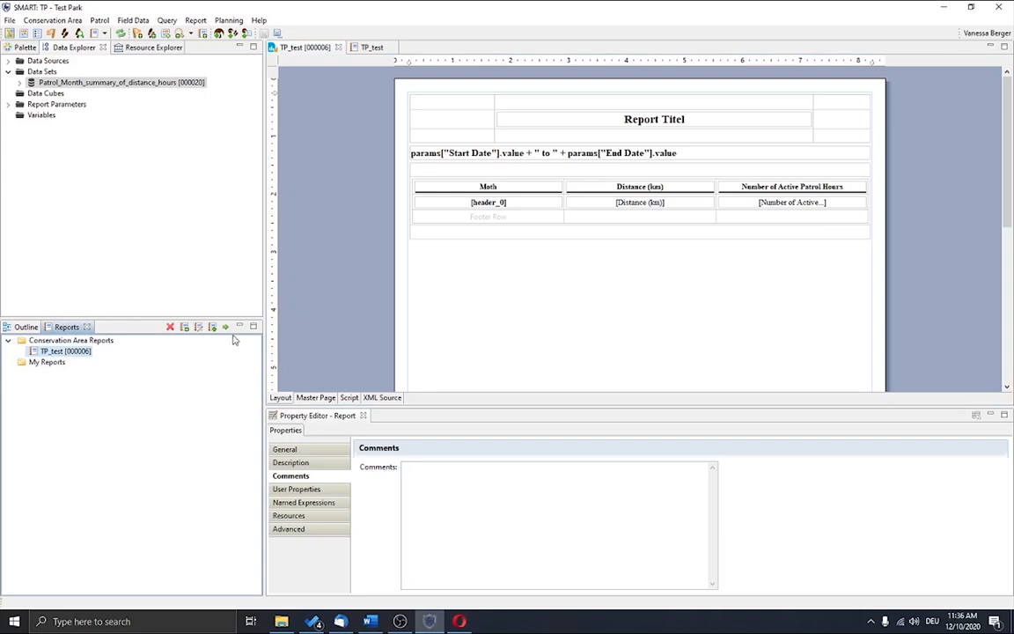
# Run the TP_test report and view its output with the new heading borders.
pyautogui.click(225, 327)
pyautogui.click(567, 343)
pyautogui.click(359, 48)
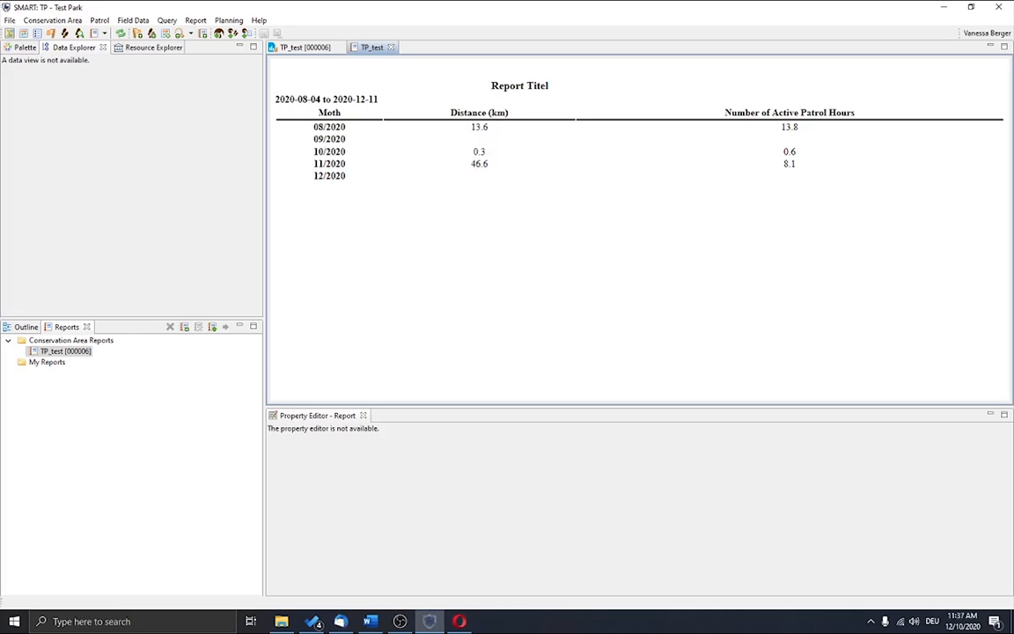
# Return to the report design and narrow the table's three columns to about 2.3, 1.8 and 2.5 in.
pyautogui.click(291, 47)
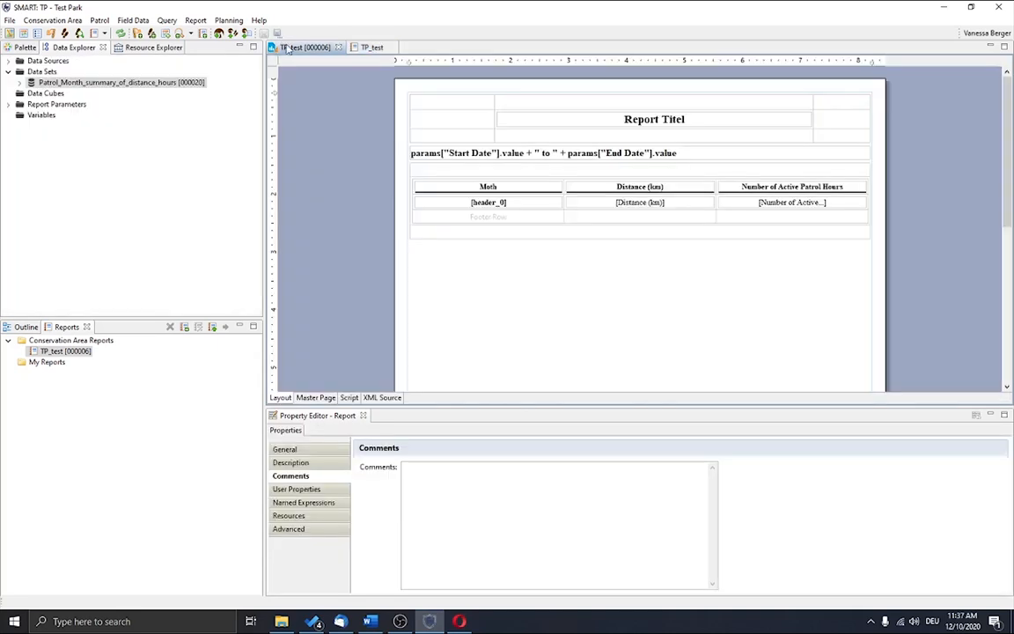
pyautogui.moveTo(564, 185); pyautogui.dragTo(545, 185)
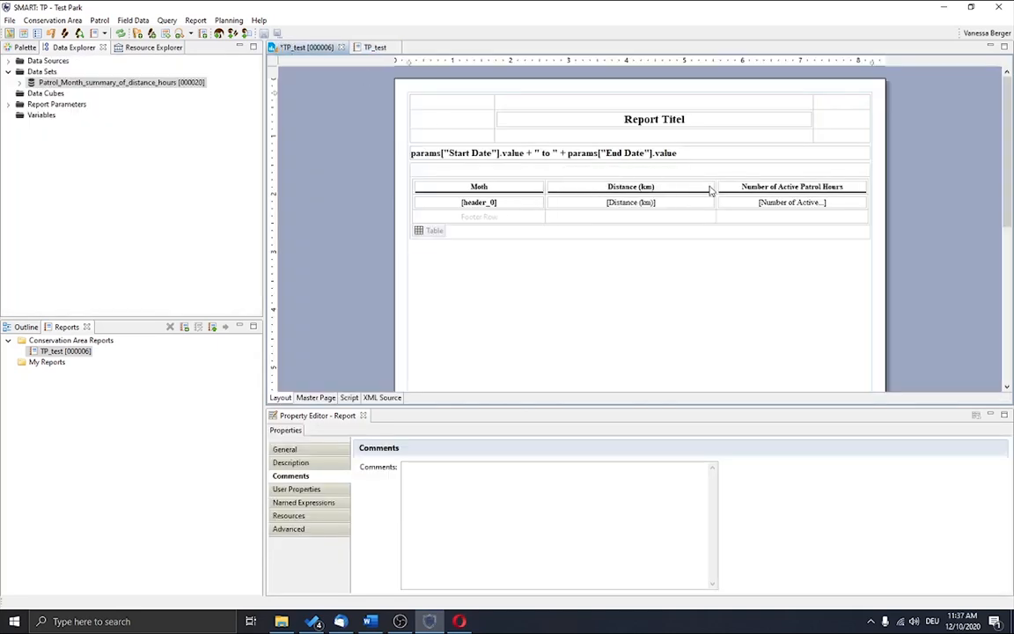
pyautogui.moveTo(716, 185); pyautogui.dragTo(648, 185)
pyautogui.moveTo(866, 190); pyautogui.dragTo(758, 187)
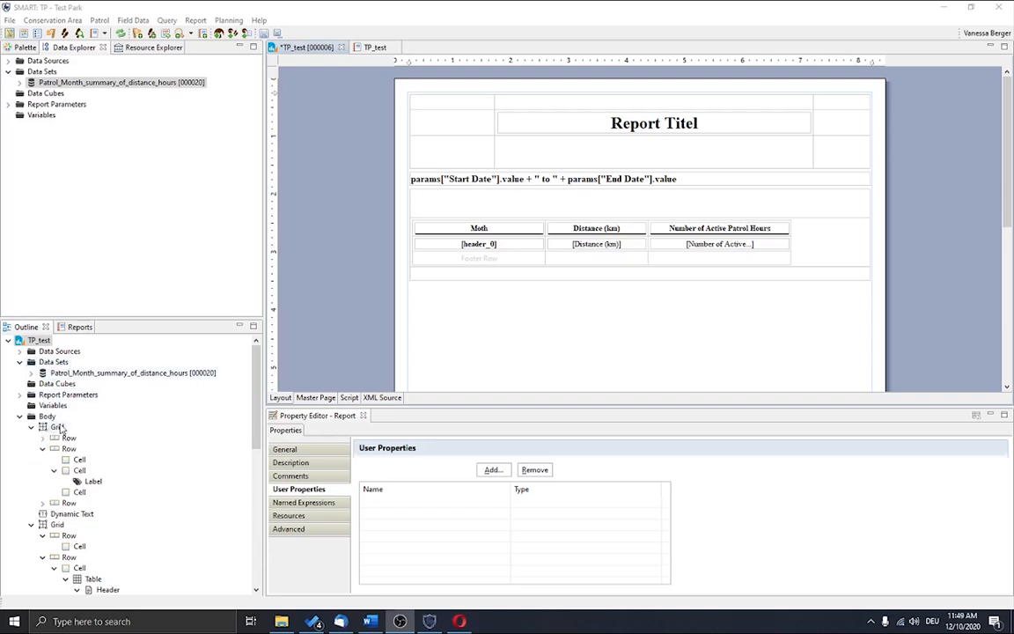
# Examine the report's outline structure, matching the title label, dynamic text, table and header labels to their places in the layout.
pyautogui.click(92, 481)
pyautogui.scroll(-2, 92, 483)
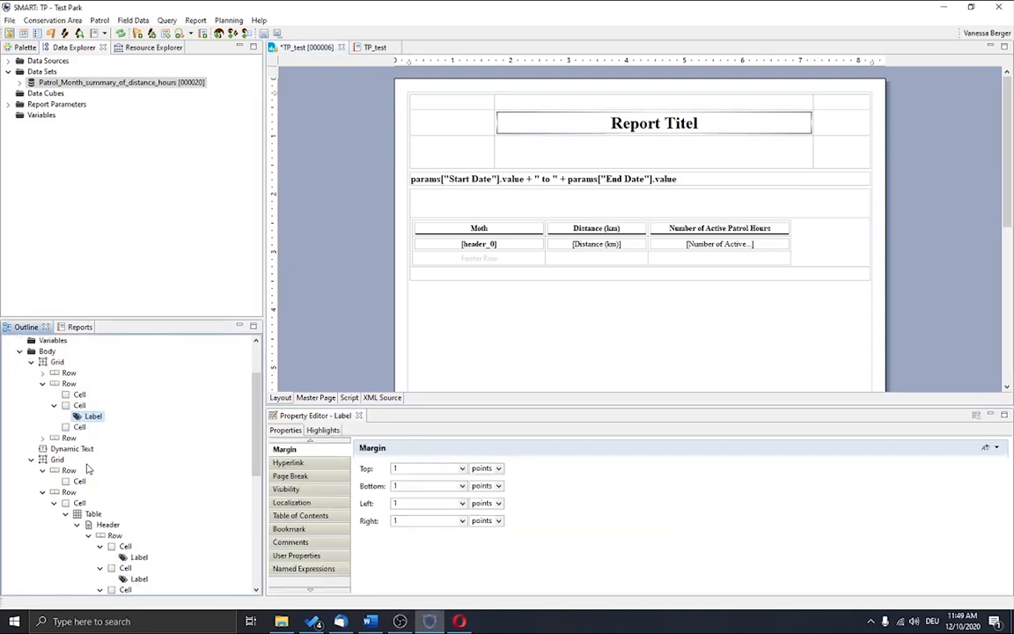
pyautogui.click(85, 449)
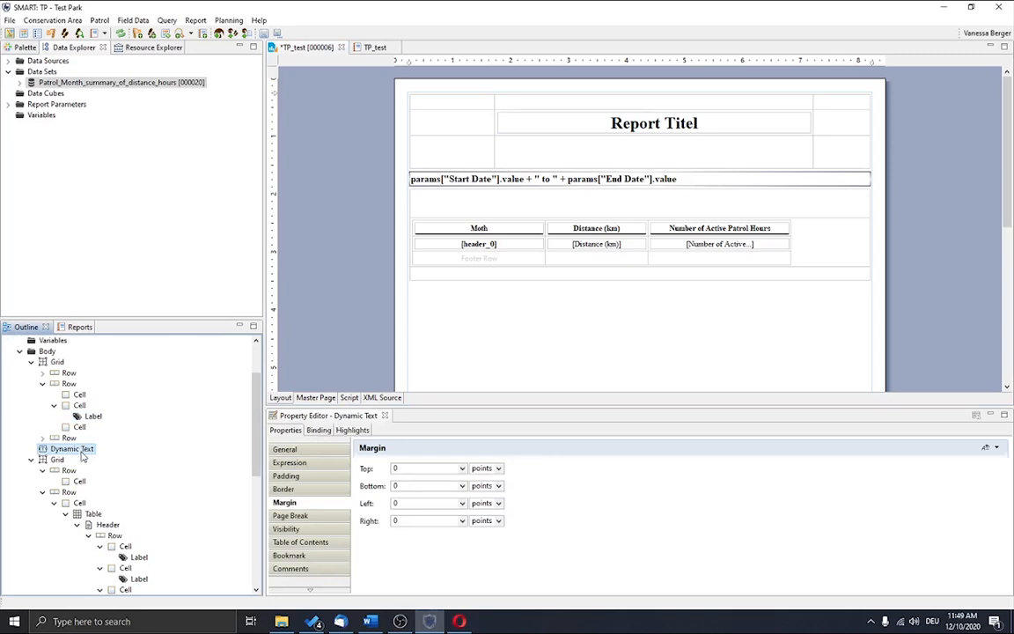
pyautogui.scroll(-2, 58, 464)
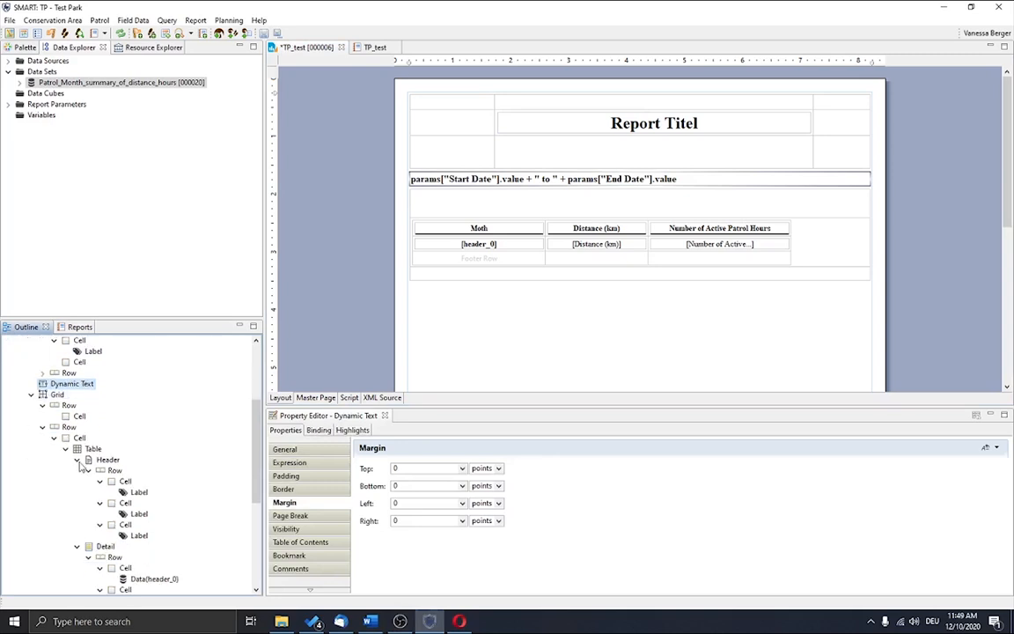
pyautogui.click(108, 460)
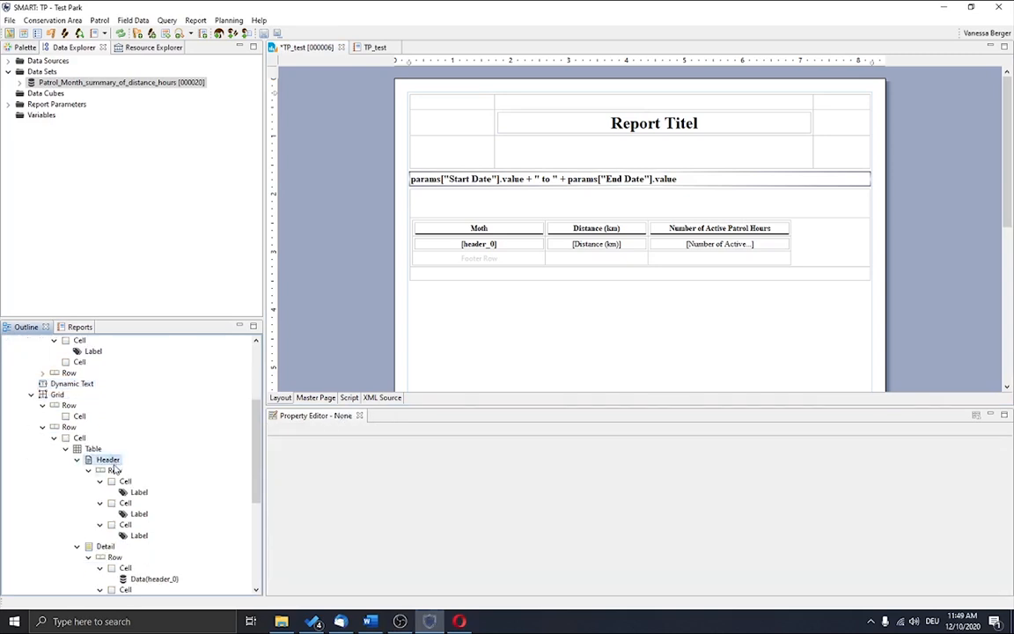
pyautogui.click(94, 450)
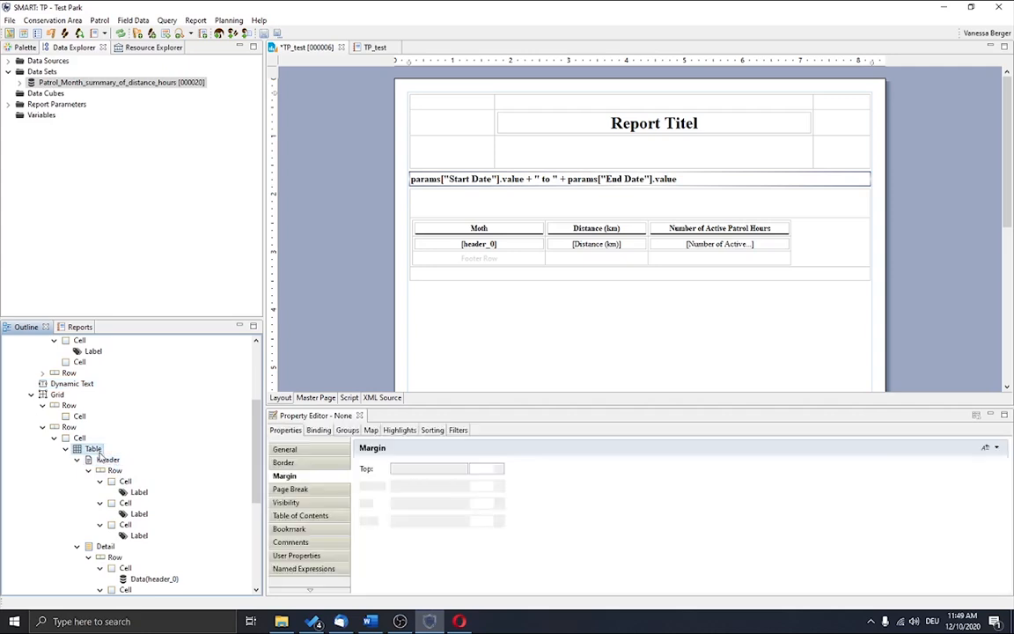
pyautogui.click(104, 460)
pyautogui.click(114, 470)
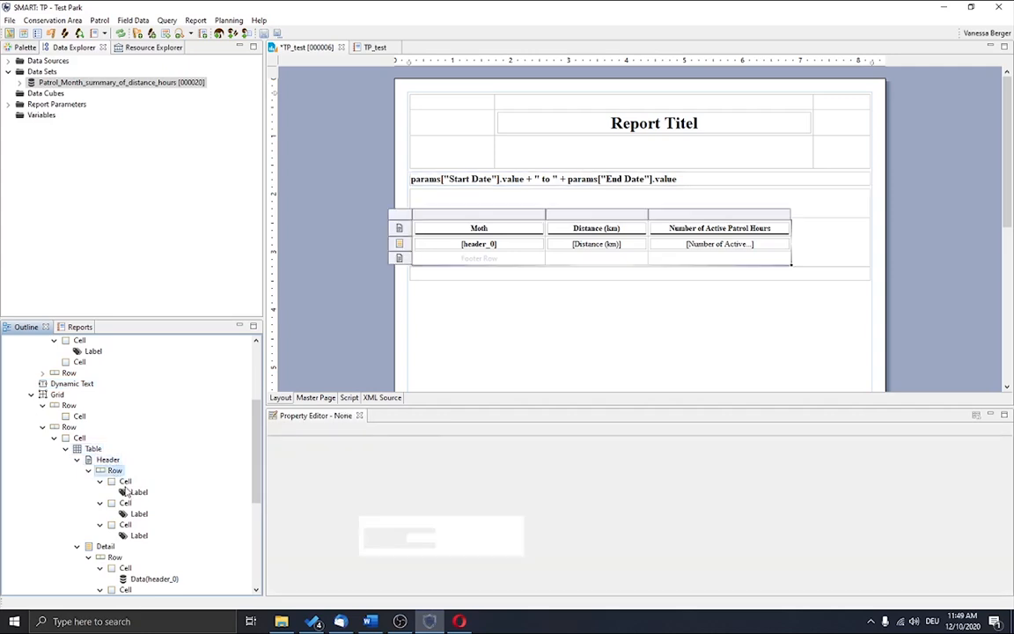
pyautogui.click(125, 481)
pyautogui.click(137, 492)
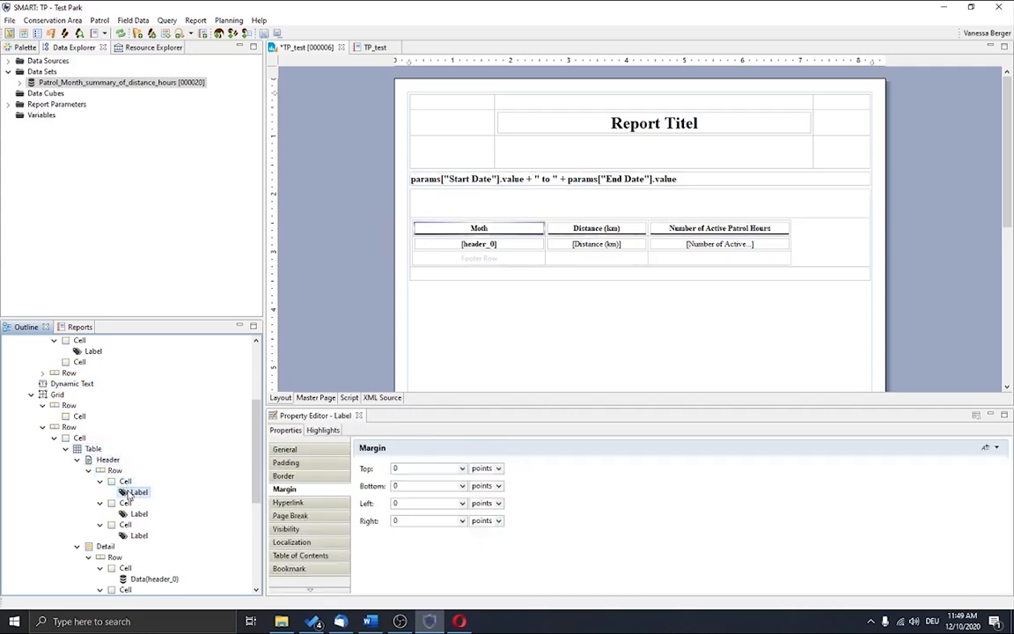
pyautogui.click(137, 513)
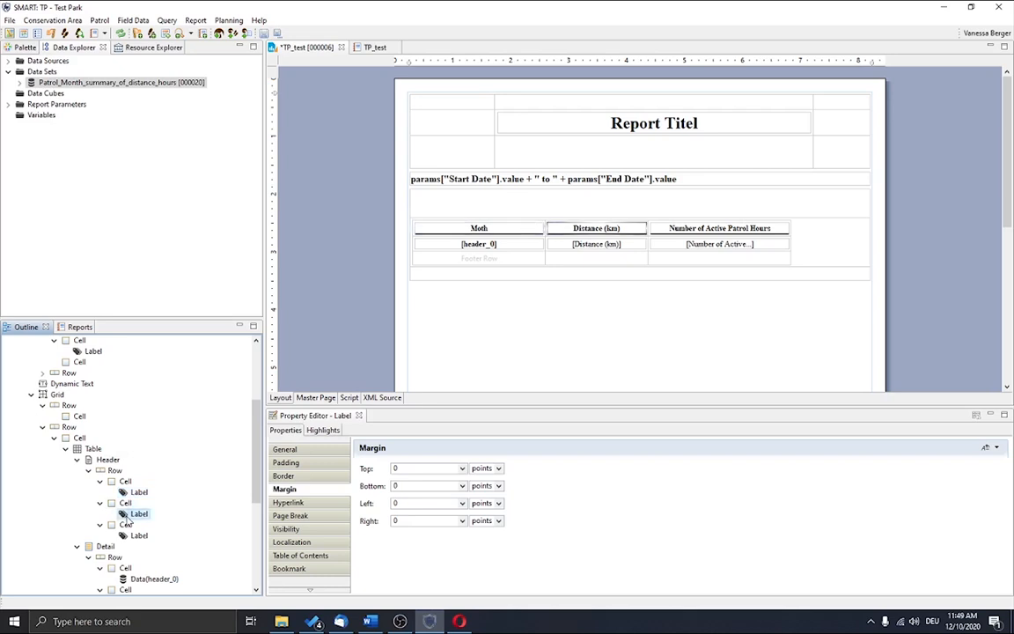
pyautogui.scroll(-1, 130, 521)
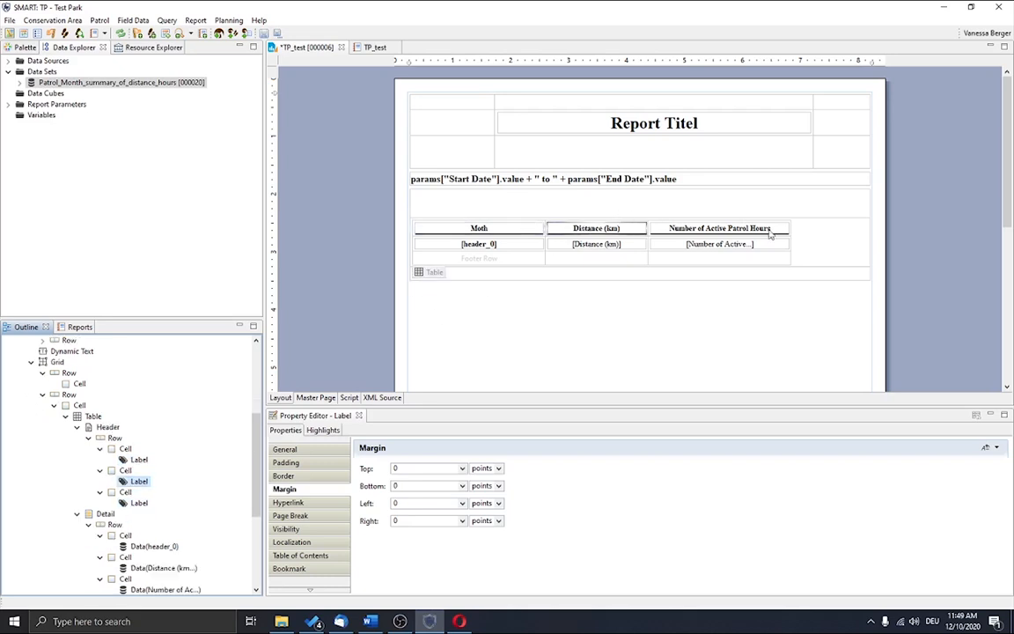
pyautogui.click(139, 503)
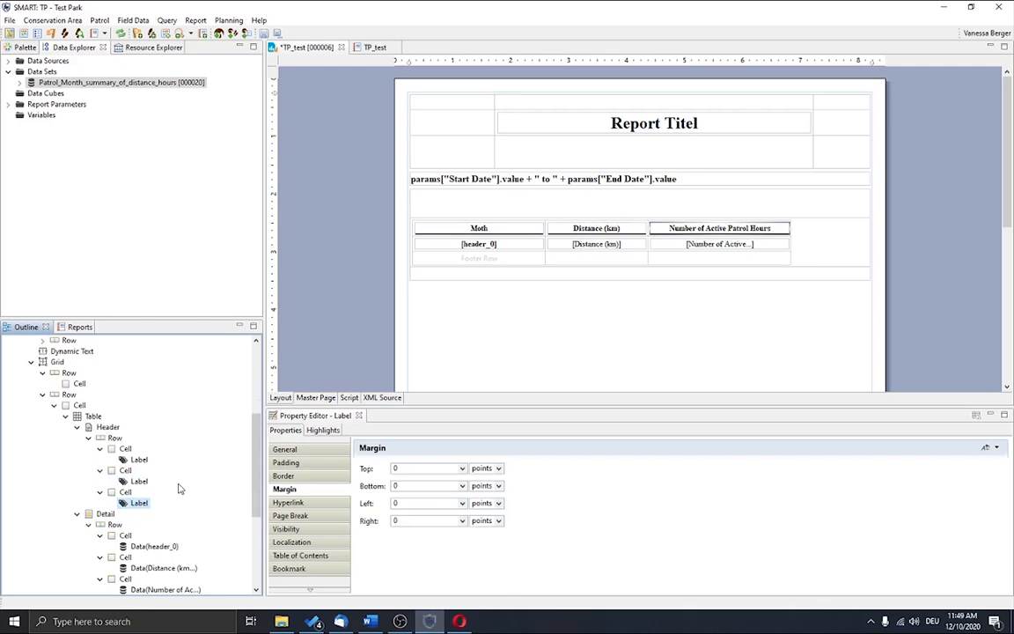
pyautogui.scroll(-2, 178, 488)
pyautogui.scroll(-3, 179, 484)
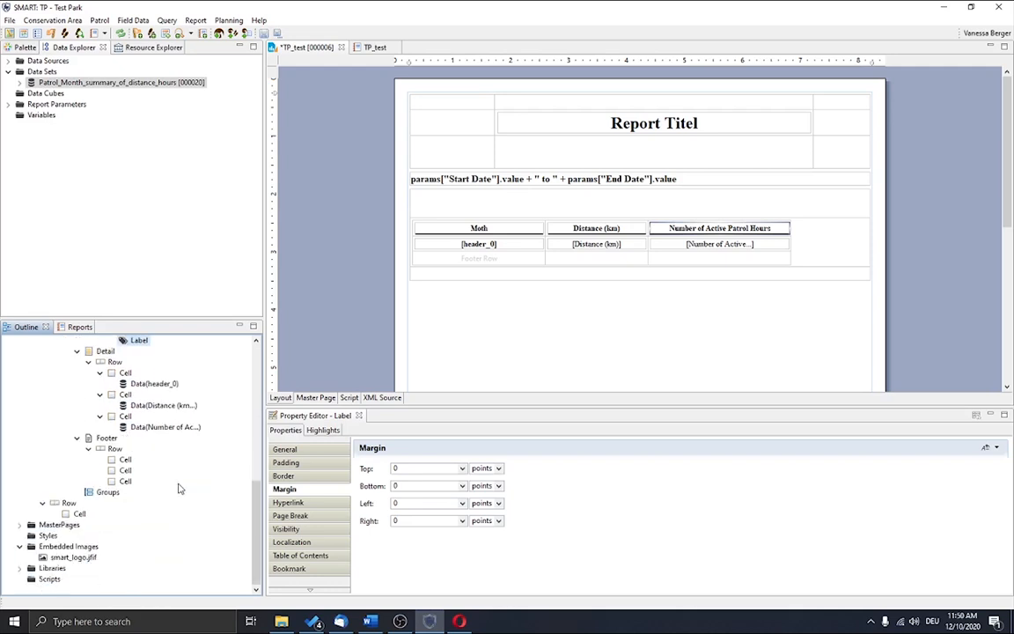
# Try to add smart_logo.jfif from the Datarepository folder as a new embedded image in the report.
pyautogui.click(75, 556)
pyautogui.click(75, 548)
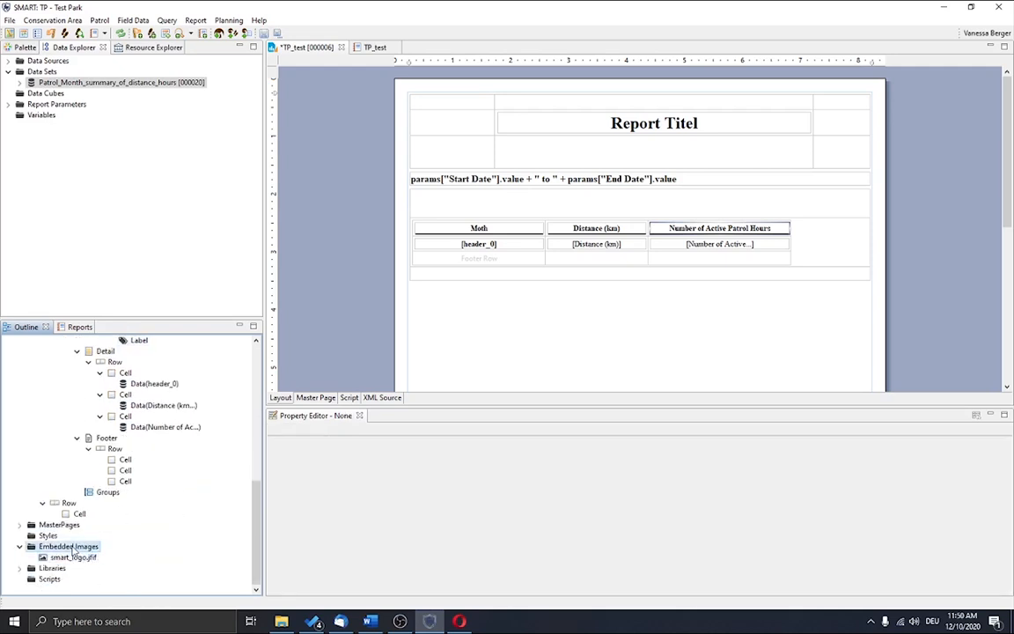
pyautogui.click(19, 546)
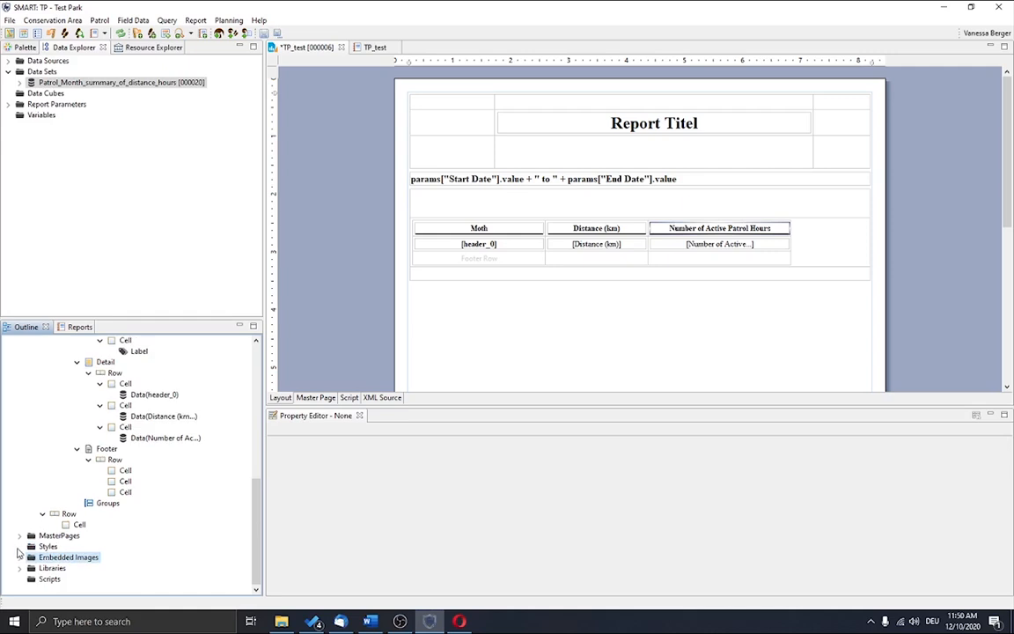
pyautogui.rightClick(40, 558)
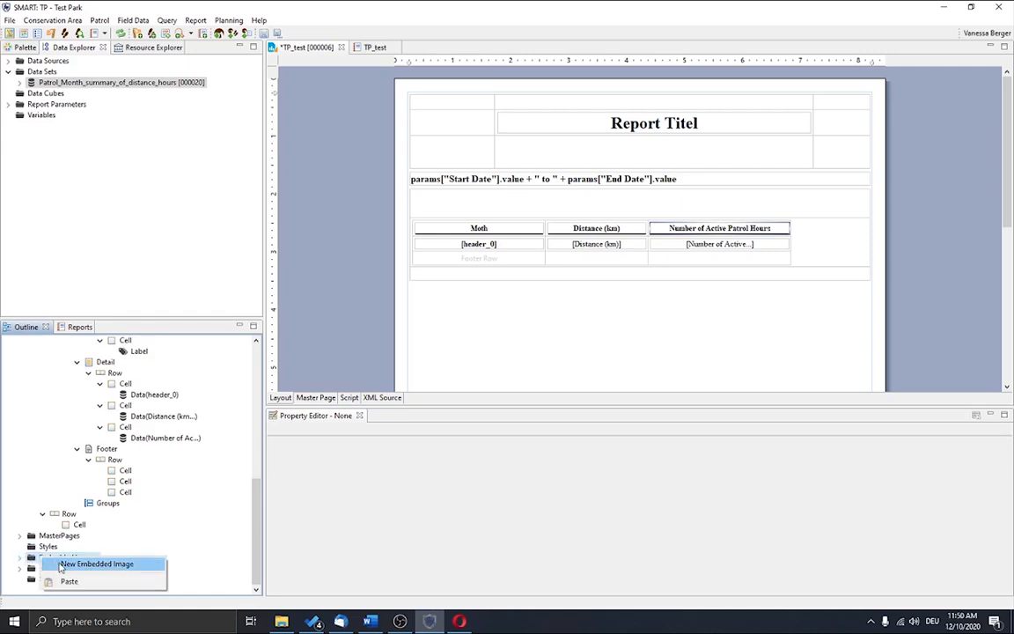
pyautogui.click(60, 564)
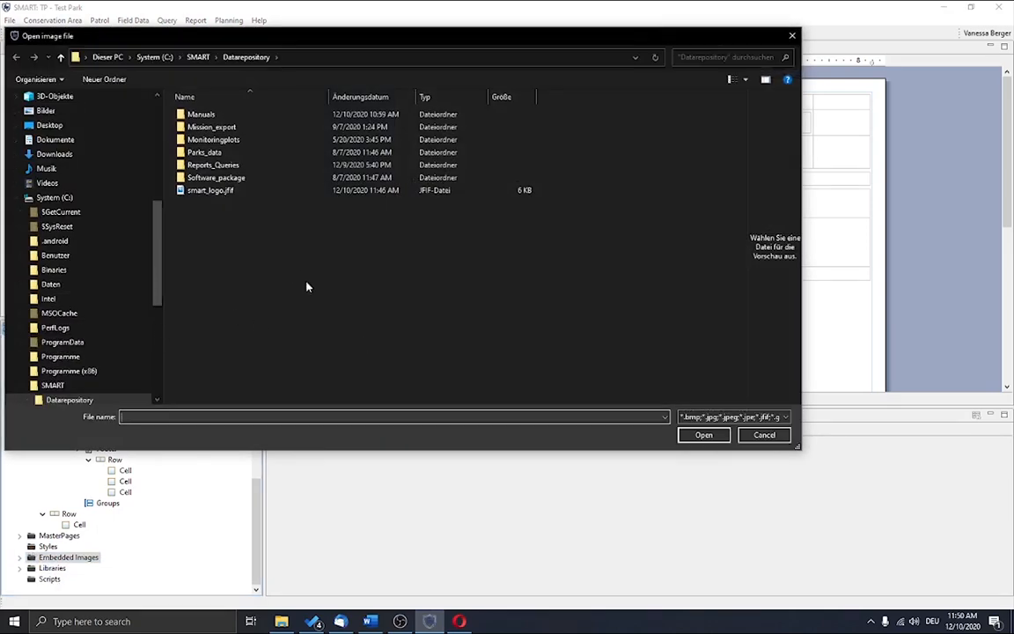
pyautogui.click(279, 190)
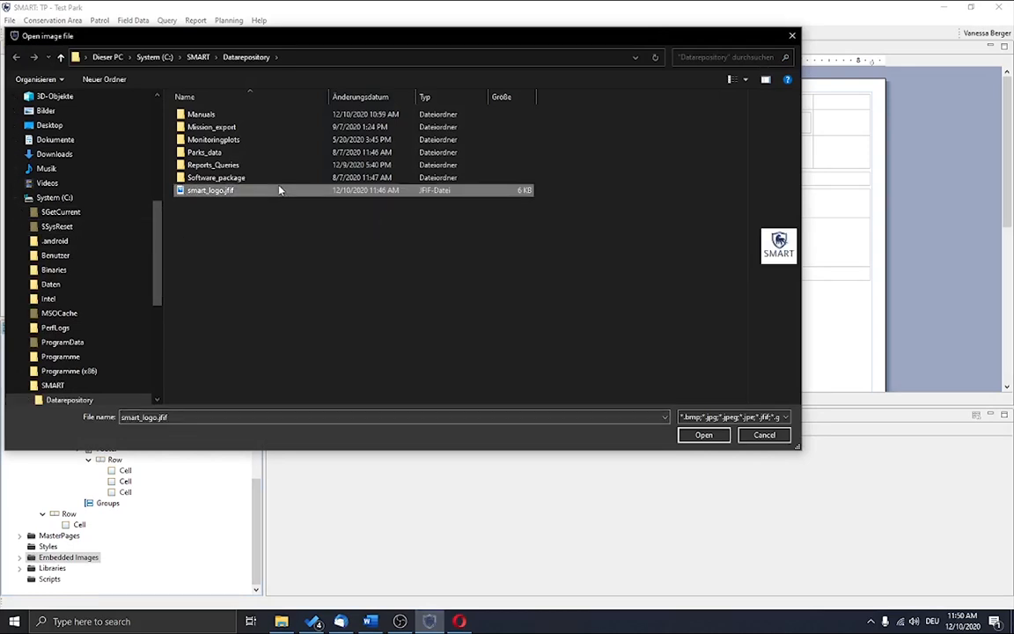
pyautogui.click(714, 434)
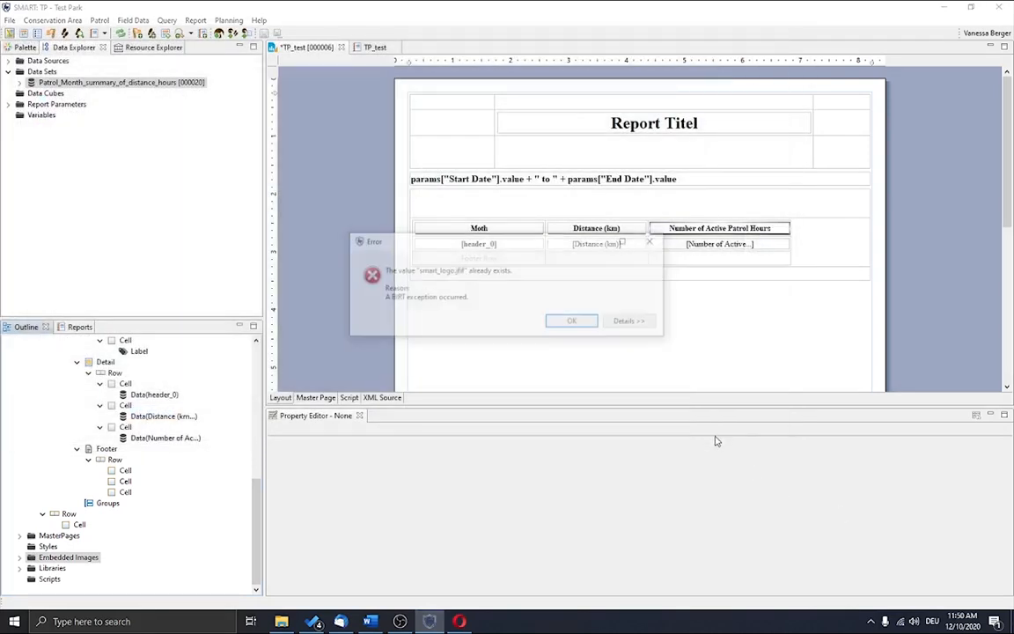
pyautogui.click(573, 321)
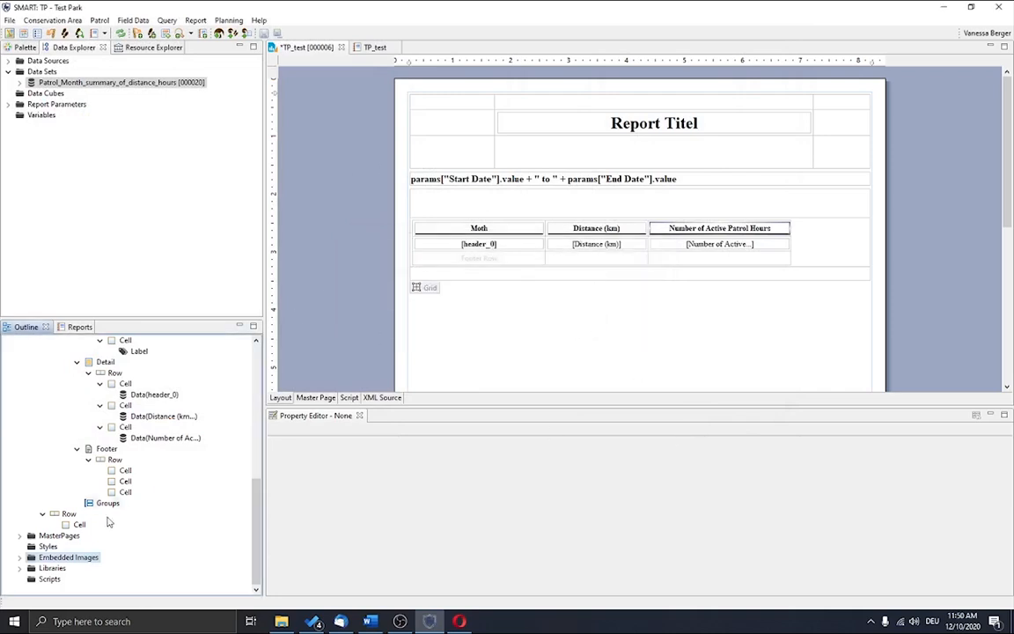
# Insert the embedded smart_logo.jfif in the grid cell before the report title and shrink it to about 1.6 by 1.1 in.
pyautogui.click(20, 558)
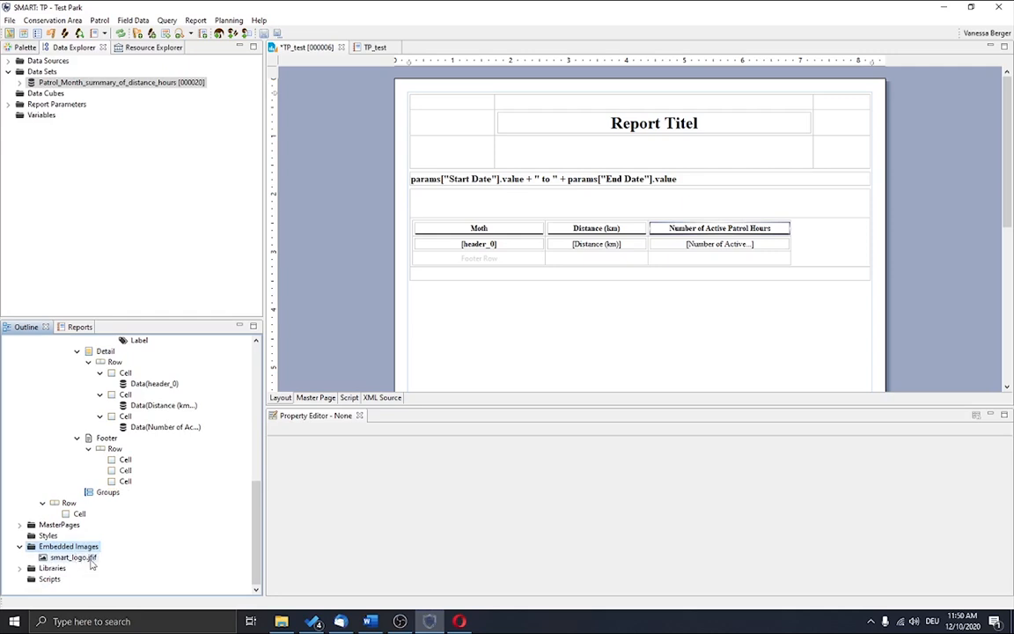
pyautogui.click(88, 557)
pyautogui.moveTo(88, 559); pyautogui.dragTo(429, 123)
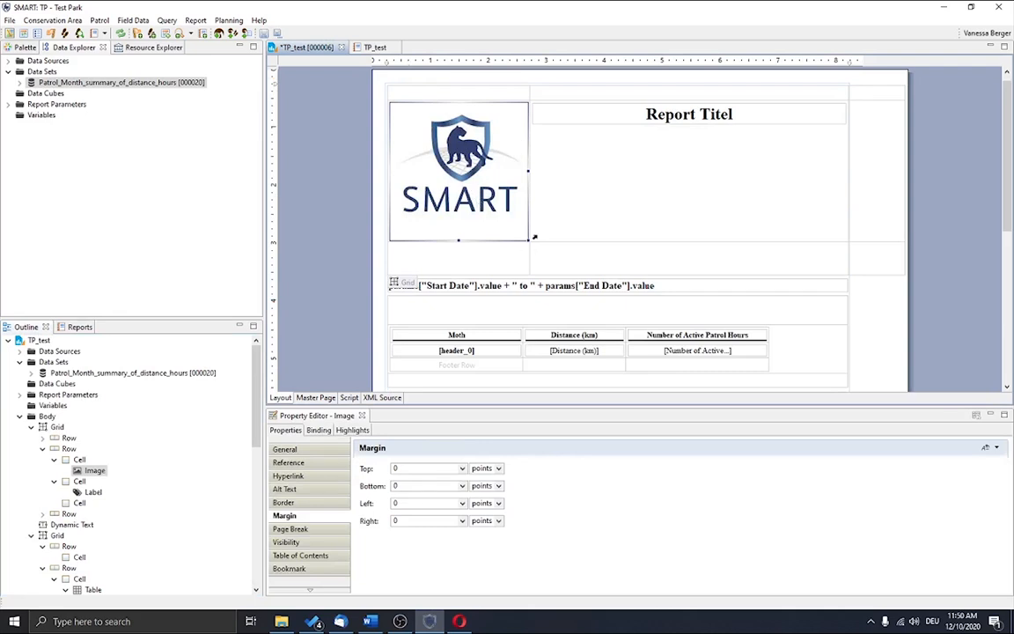
pyautogui.moveTo(528, 240); pyautogui.dragTo(503, 165)
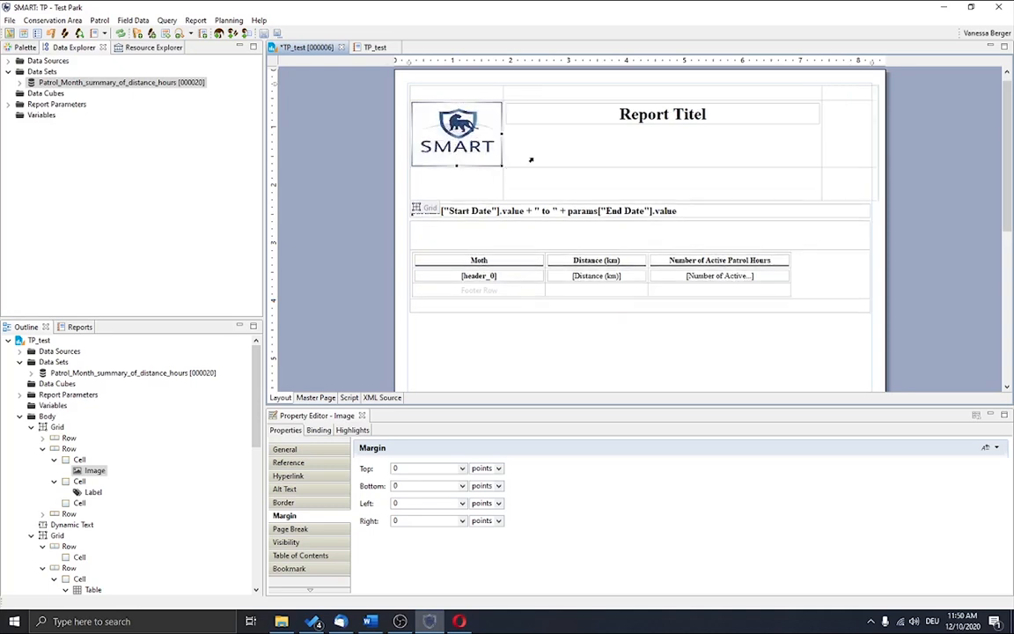
# Set the top margin of the Report Titel label to 1 cm and save the report.
pyautogui.click(589, 118)
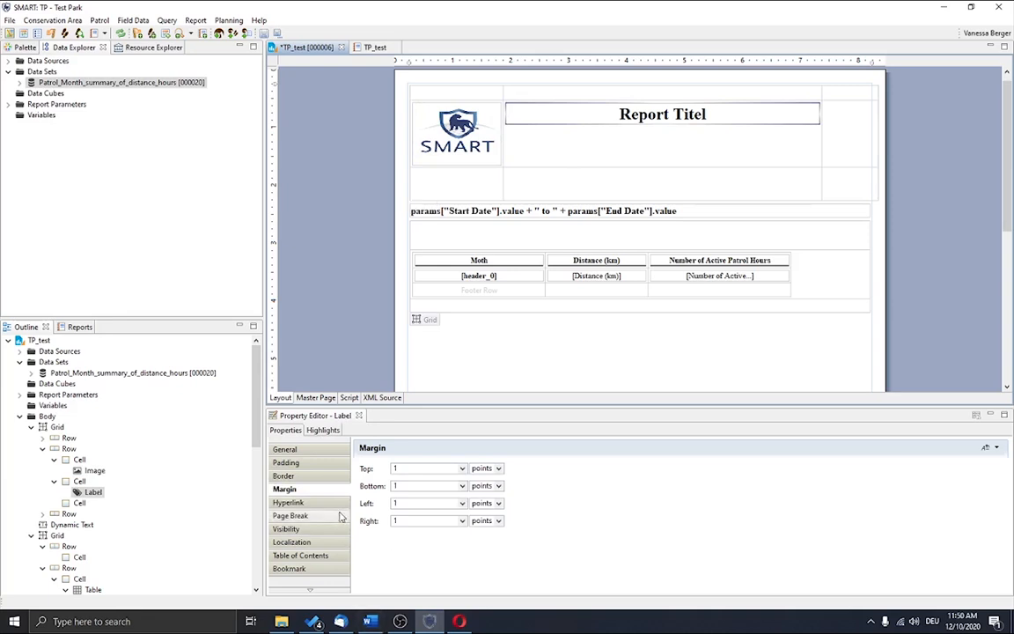
pyautogui.click(407, 470)
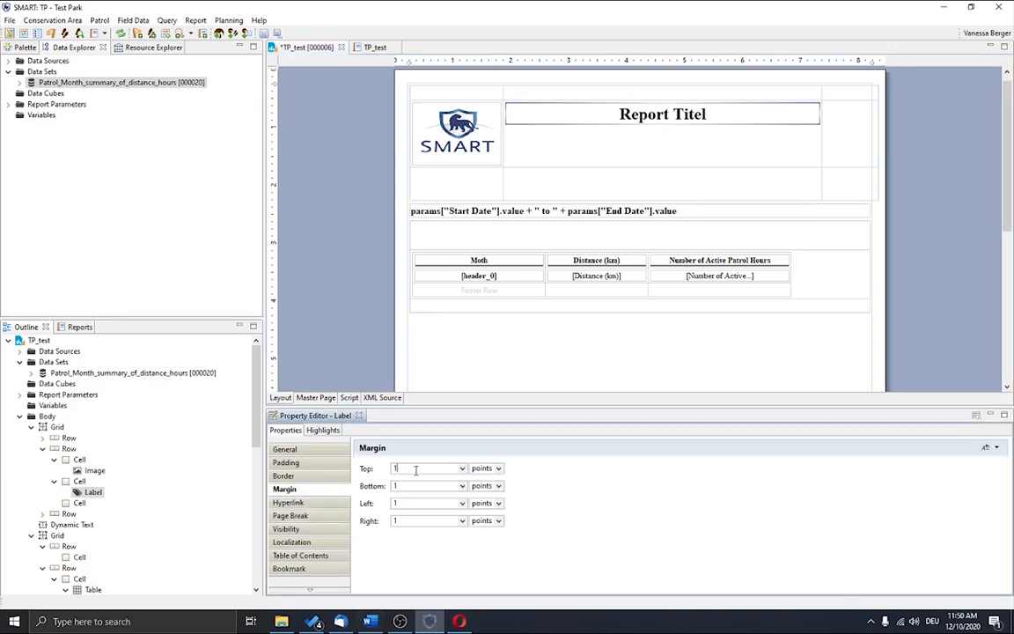
pyautogui.click(497, 468)
pyautogui.click(483, 487)
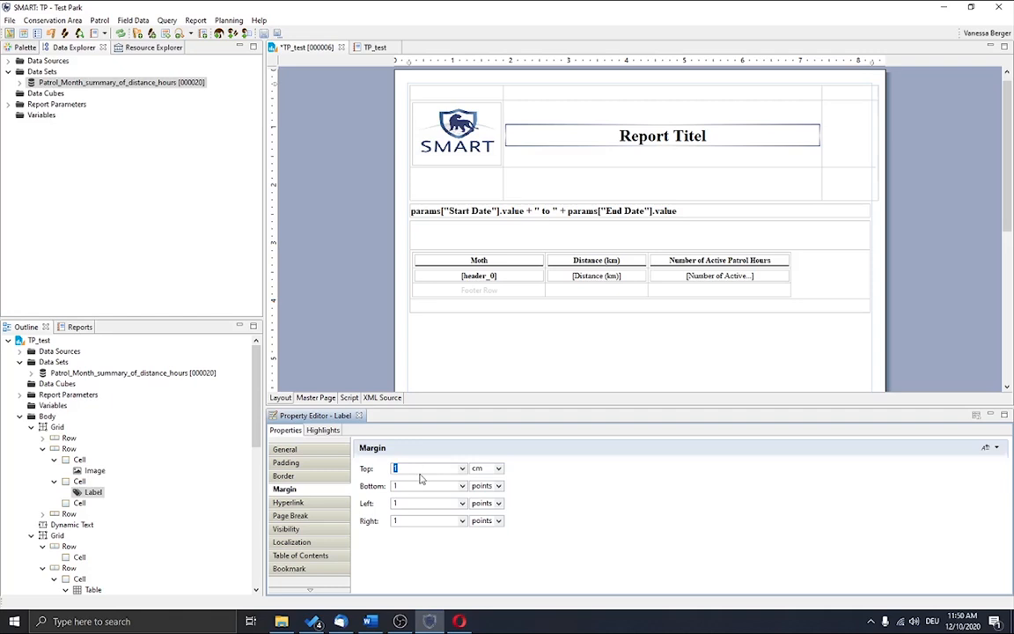
pyautogui.click(367, 173)
pyautogui.hotkey('ctrl', 's')
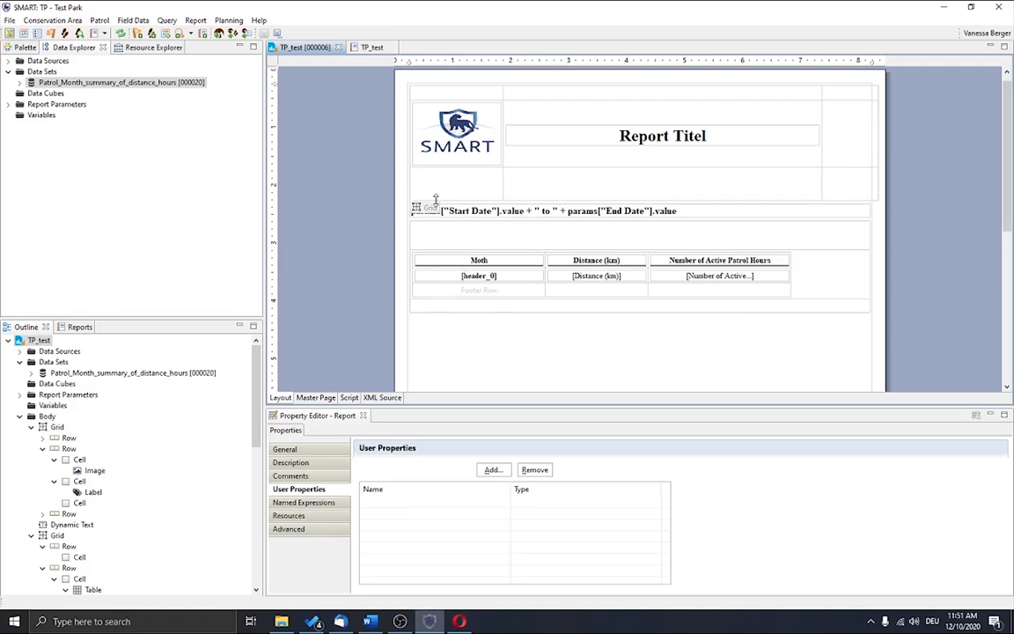
# Add a Page n of m auto text to the footer of the master page and save the report.
pyautogui.click(317, 398)
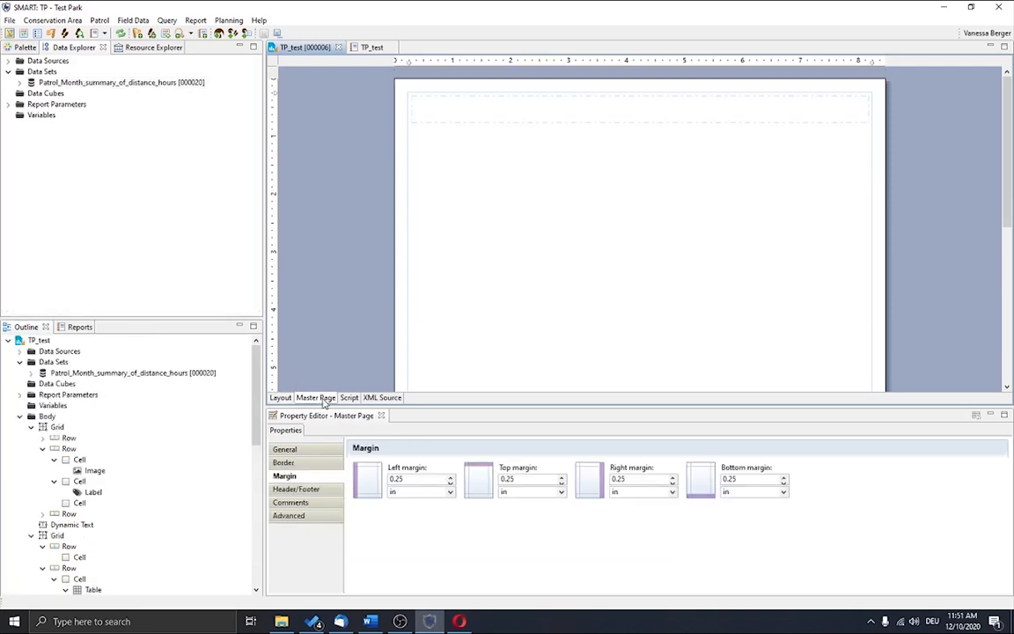
pyautogui.click(22, 49)
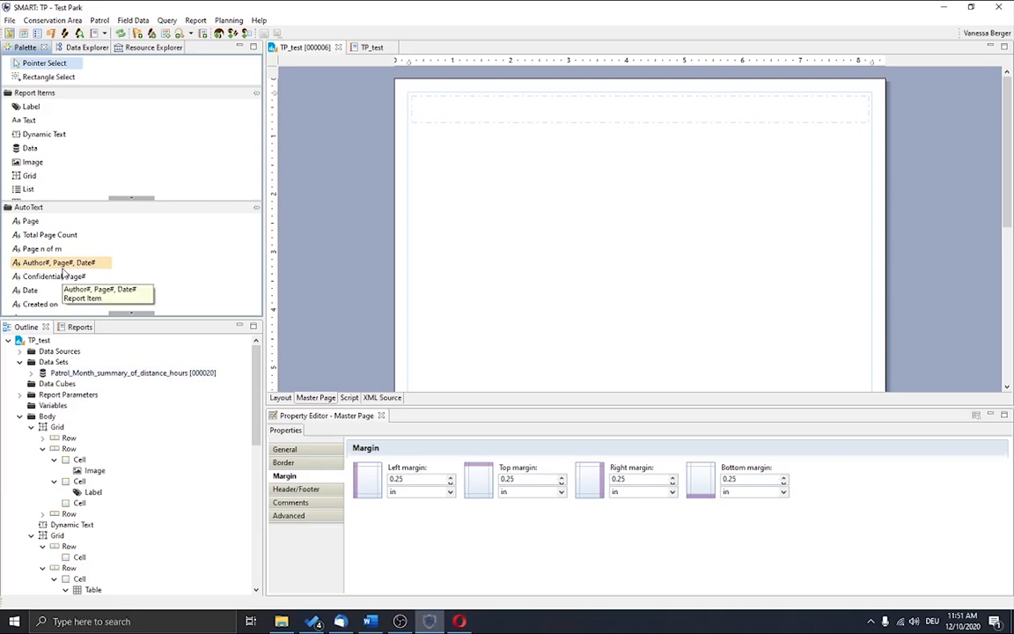
pyautogui.click(58, 220)
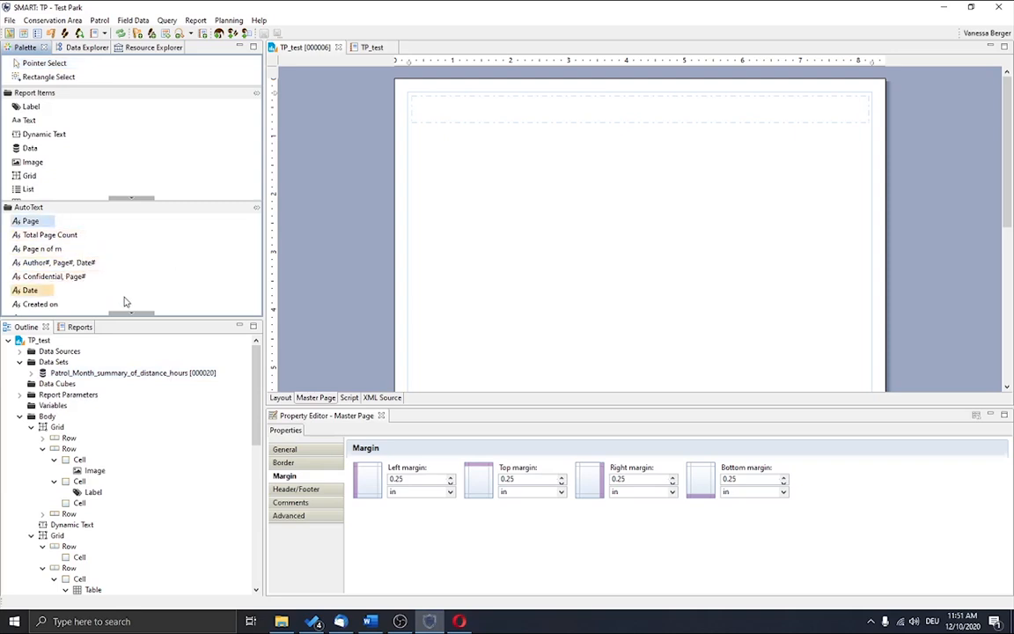
pyautogui.click(67, 253)
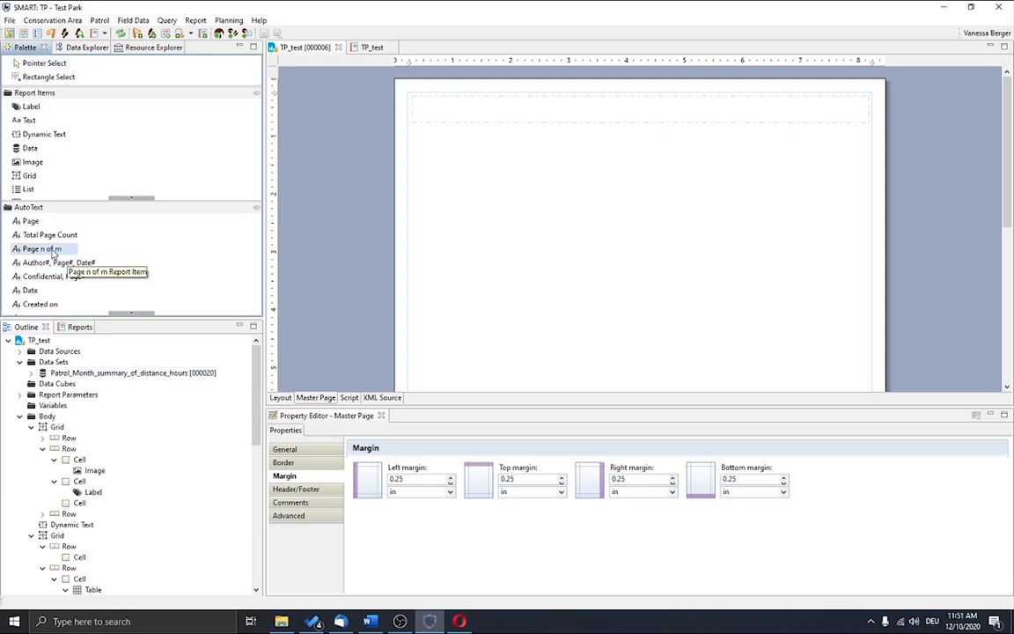
pyautogui.scroll(-5, 543, 229)
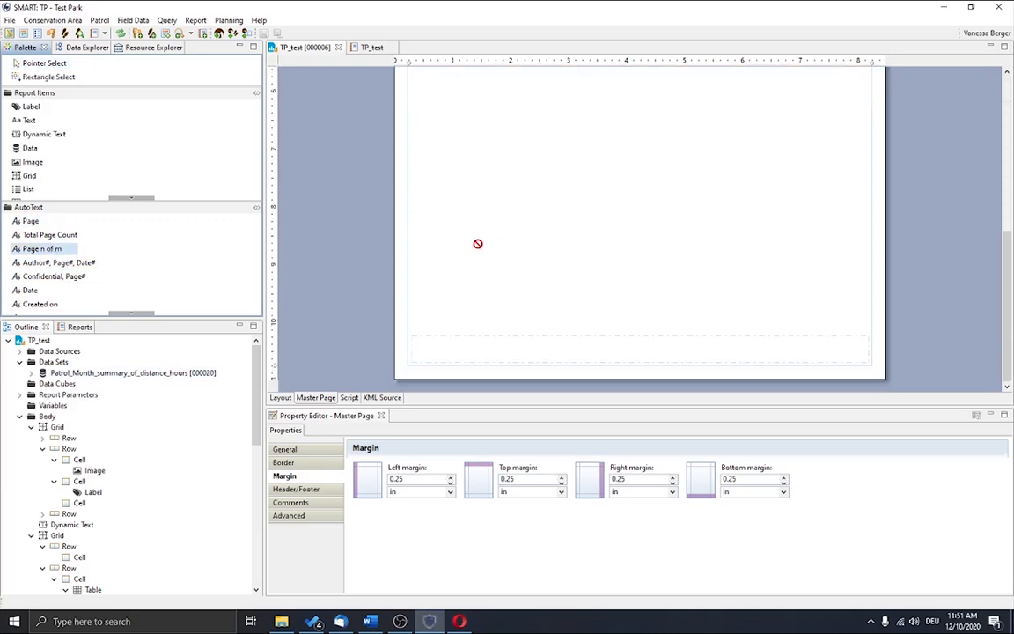
pyautogui.moveTo(48, 248); pyautogui.dragTo(426, 345)
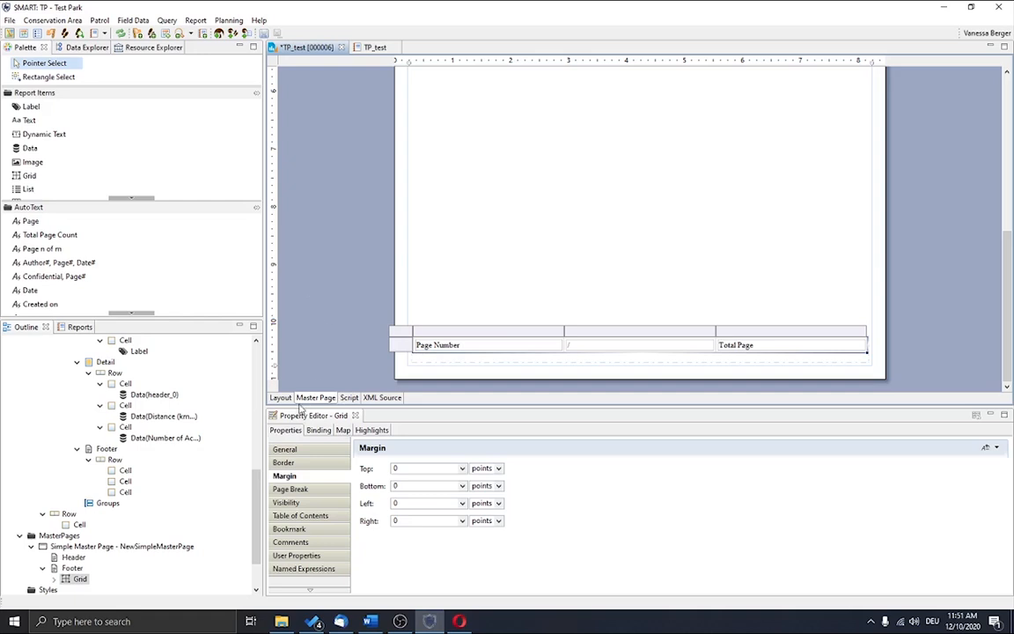
pyautogui.hotkey('ctrl', 's')
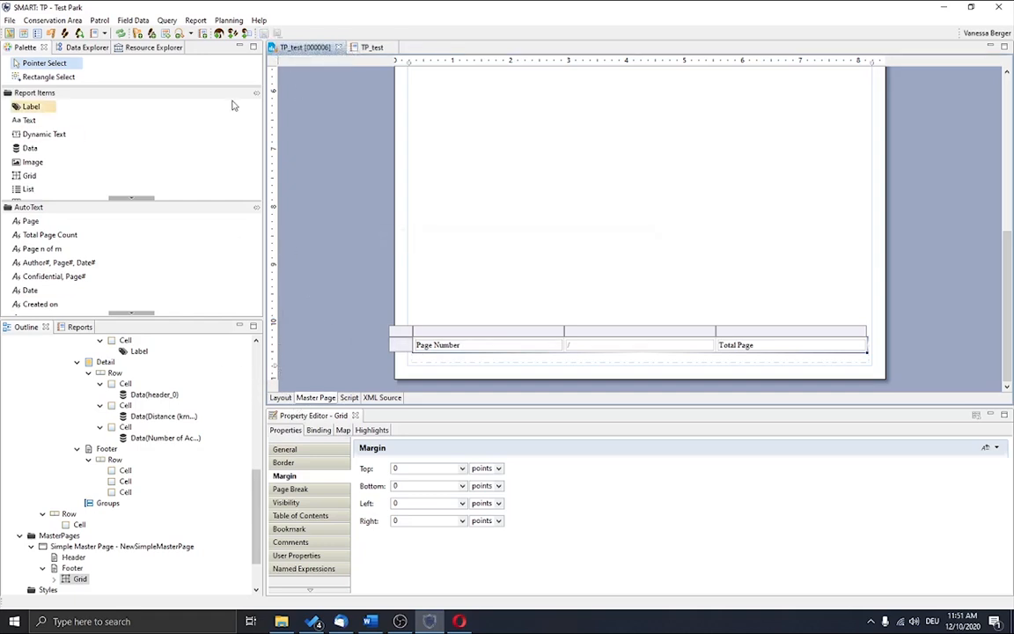
# Run the TP_test report with the date range All Dates and view its output.
pyautogui.click(67, 327)
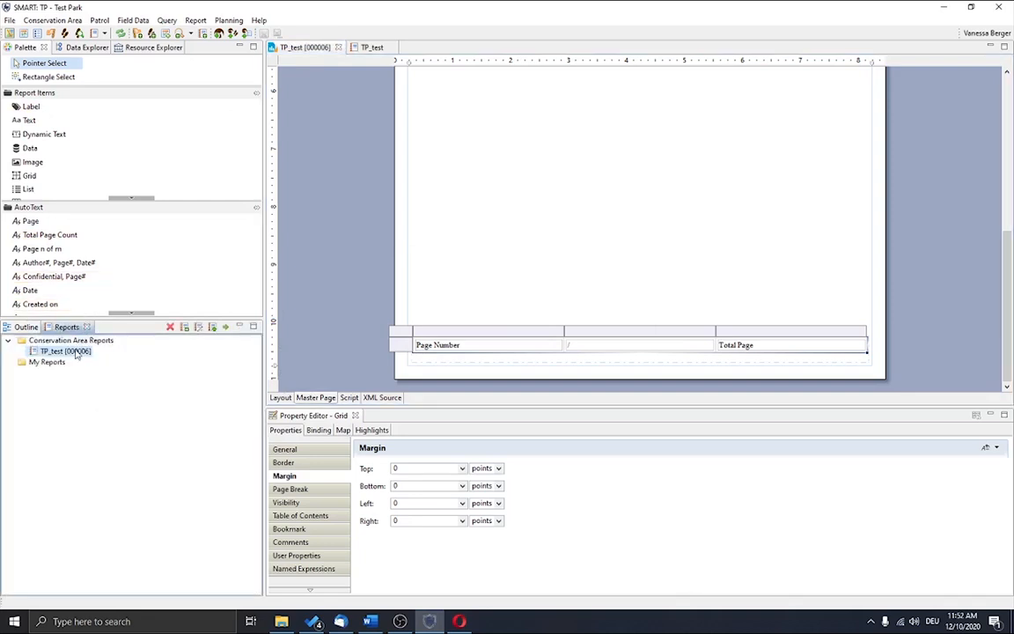
pyautogui.click(225, 326)
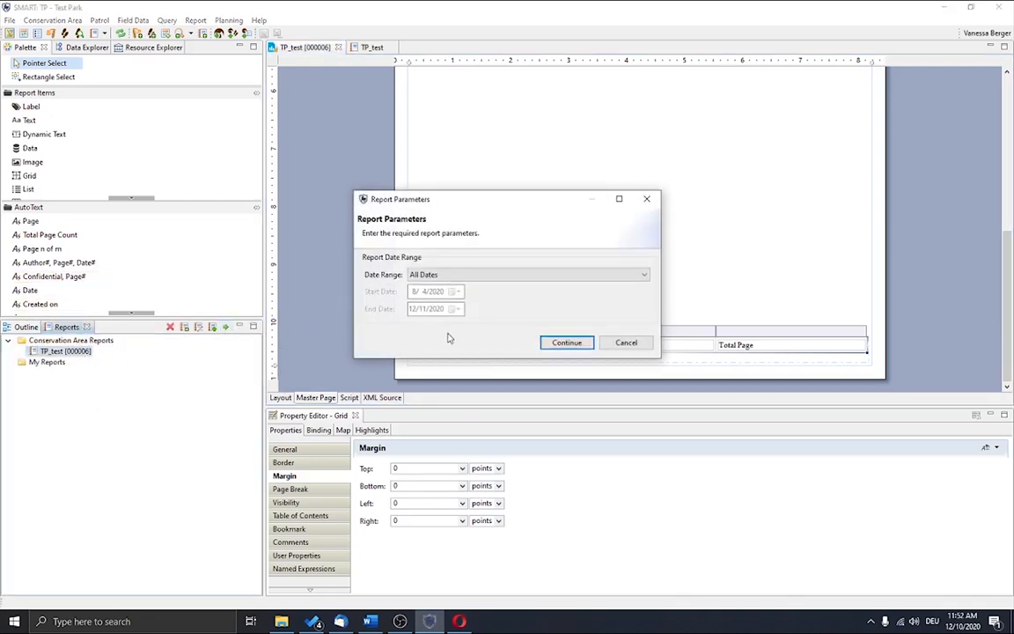
pyautogui.click(567, 343)
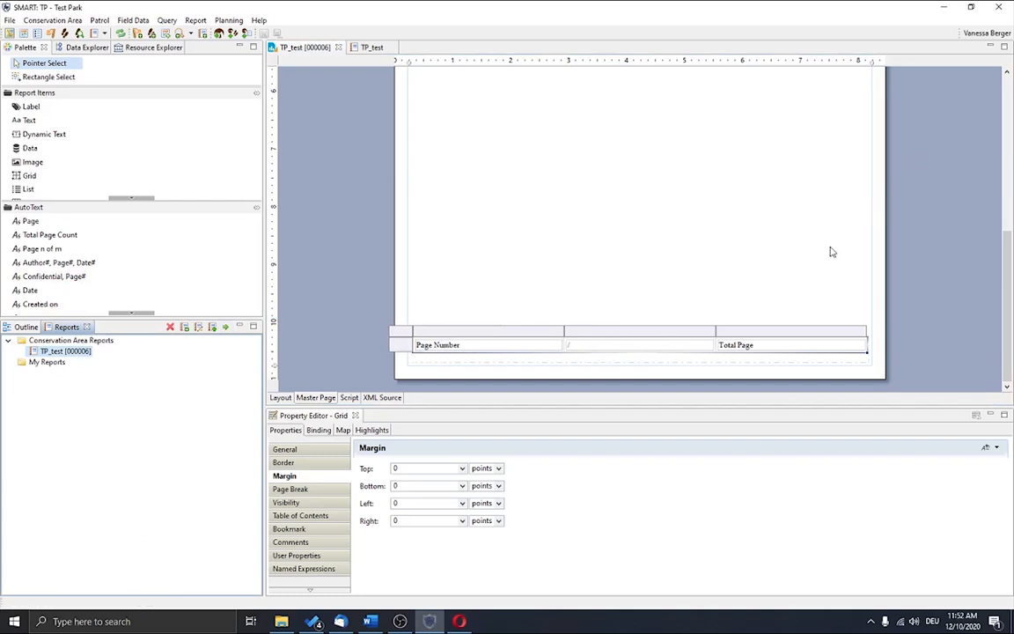
pyautogui.click(370, 48)
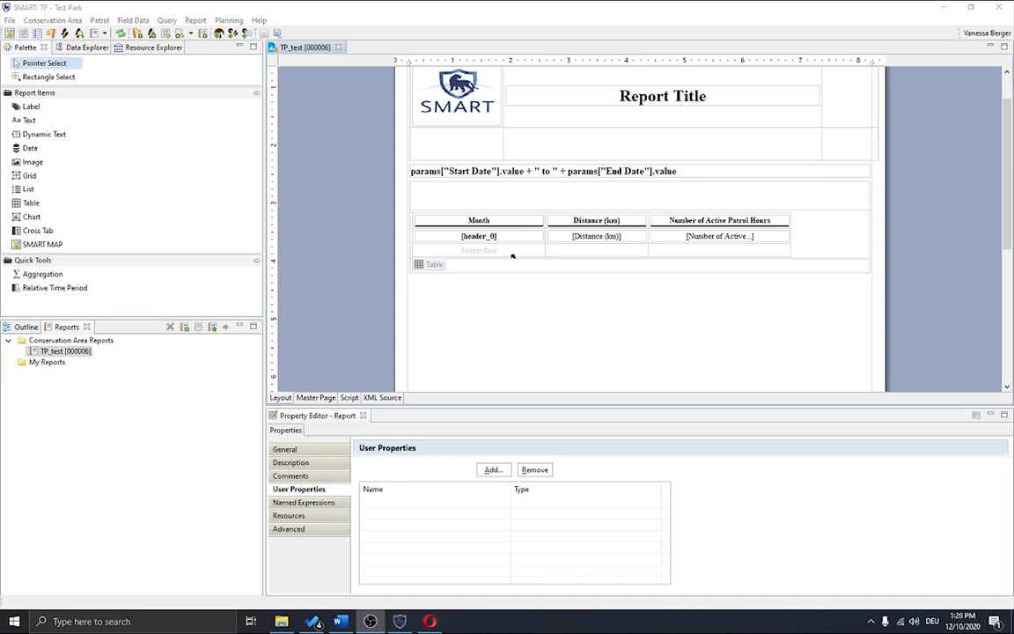
# Start inserting an aggregation in the table's footer cell below Distance (km).
pyautogui.click(513, 253)
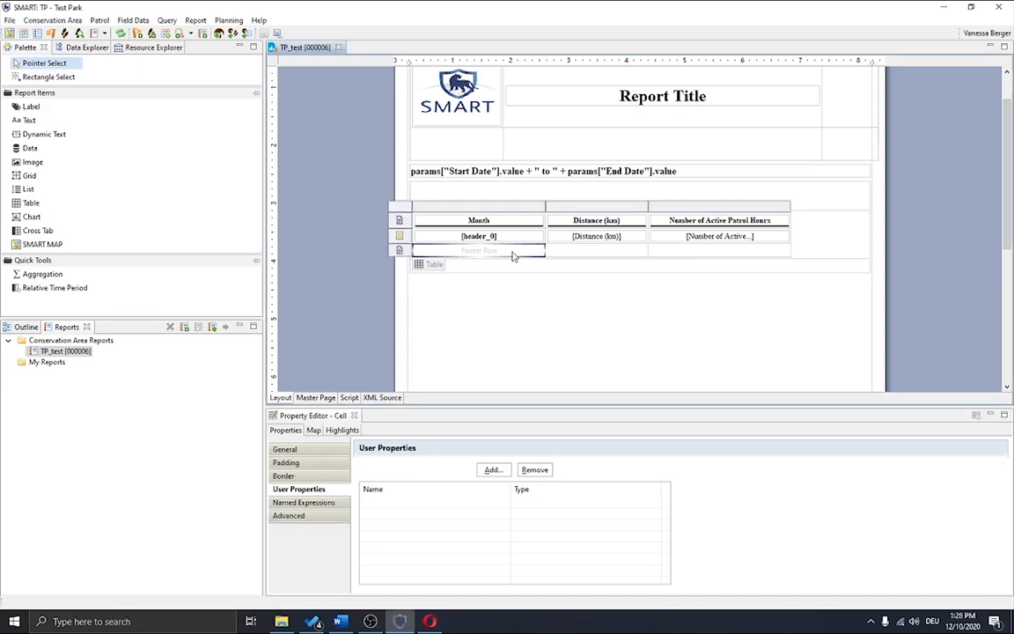
pyautogui.click(571, 252)
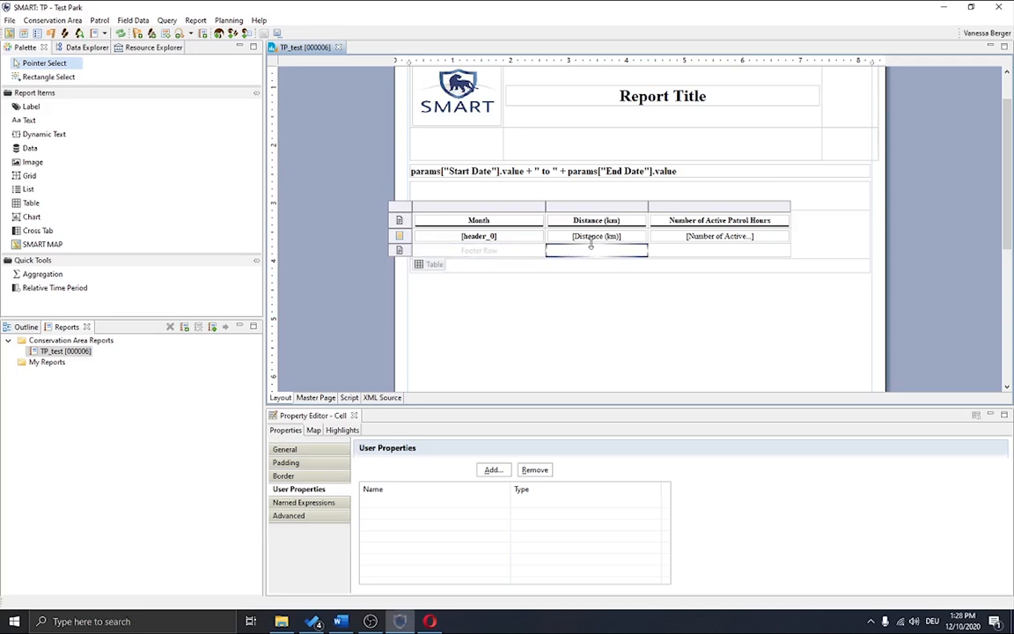
pyautogui.rightClick(599, 256)
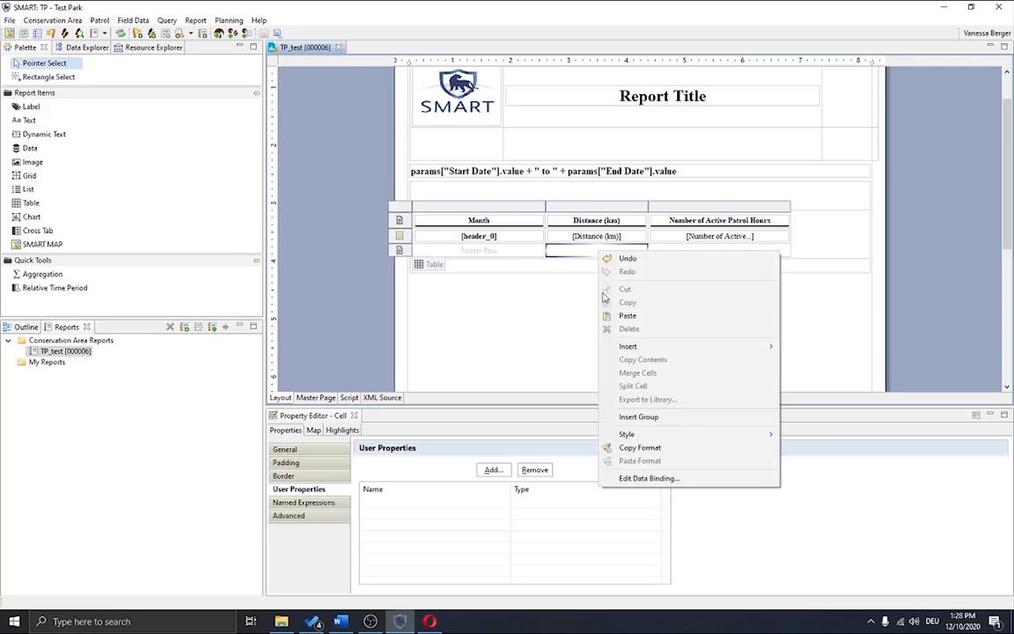
pyautogui.moveTo(667, 346)
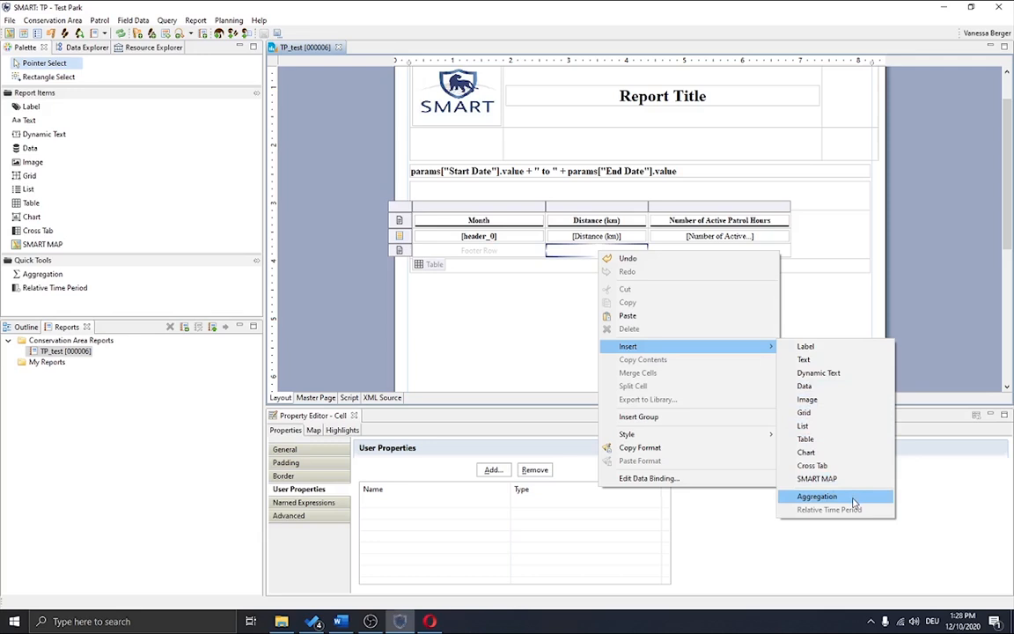
pyautogui.click(817, 497)
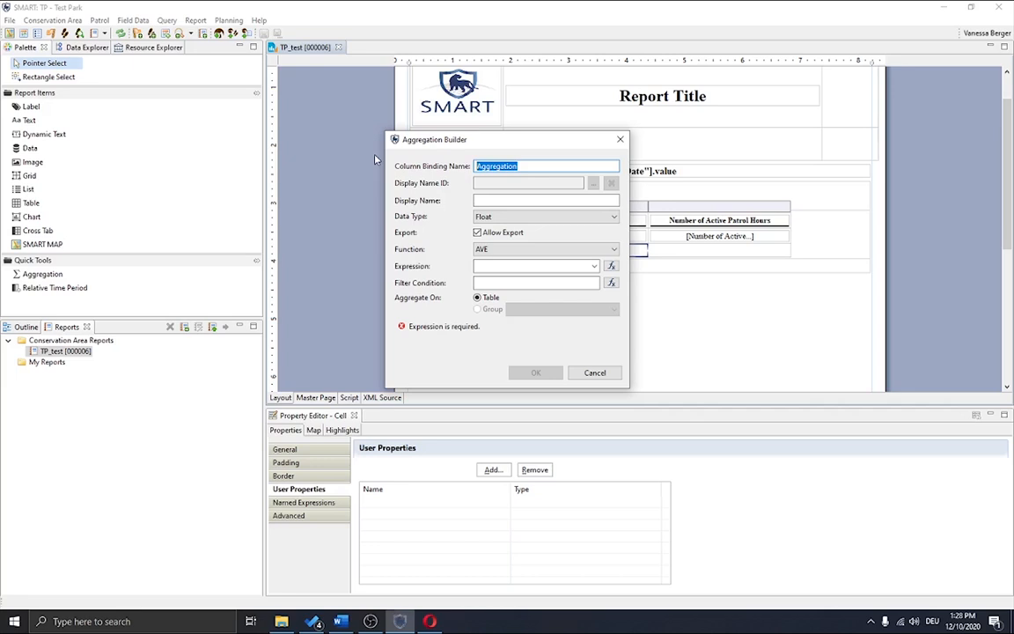
# Name the aggregation's column binding Distance_SUM and give it the display name Distance SUM.
pyautogui.write('Distance_SUM')
pyautogui.click(488, 201)
pyautogui.moveTo(530, 167); pyautogui.dragTo(407, 158)
pyautogui.hotkey('ctrl', 'c')
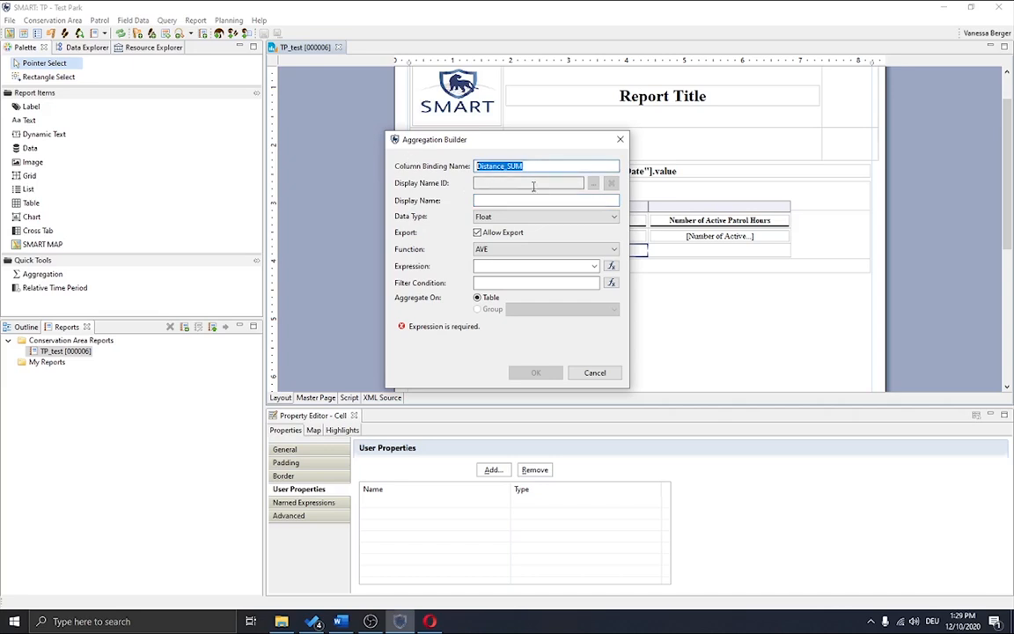
pyautogui.click(510, 201)
pyautogui.hotkey('ctrl', 'v')
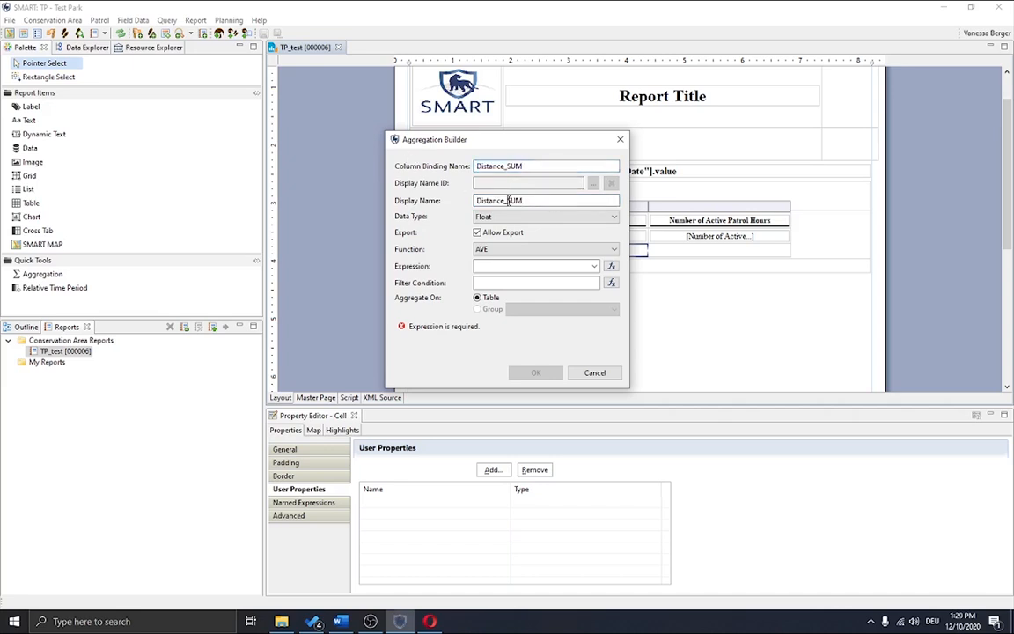
pyautogui.click(508, 201)
pyautogui.press('BackSpace')
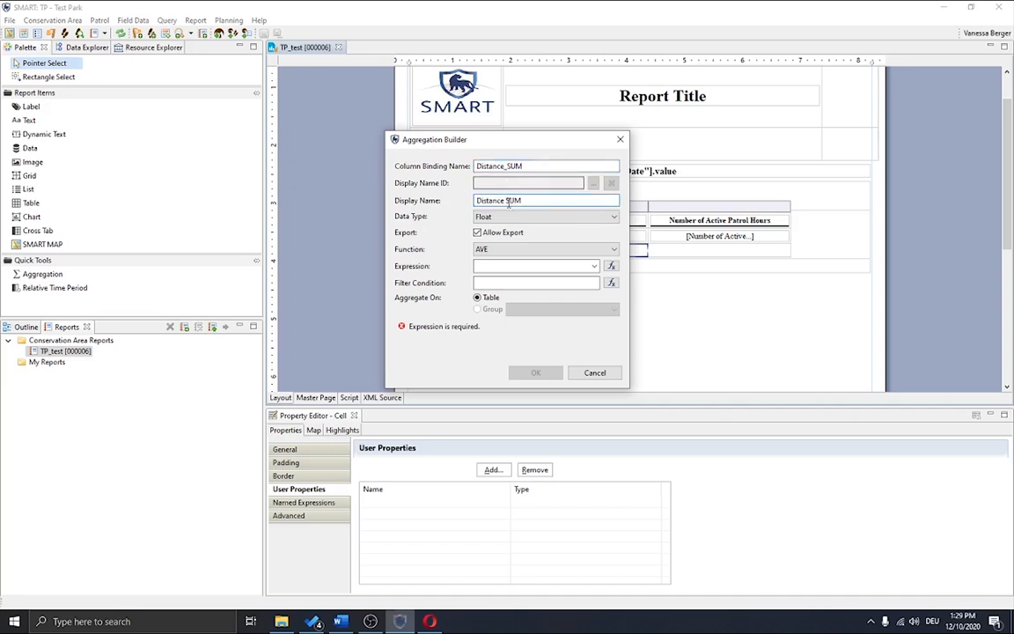
# Try Decimal and Integer as the data type of the Distance_SUM aggregation.
pyautogui.click(508, 217)
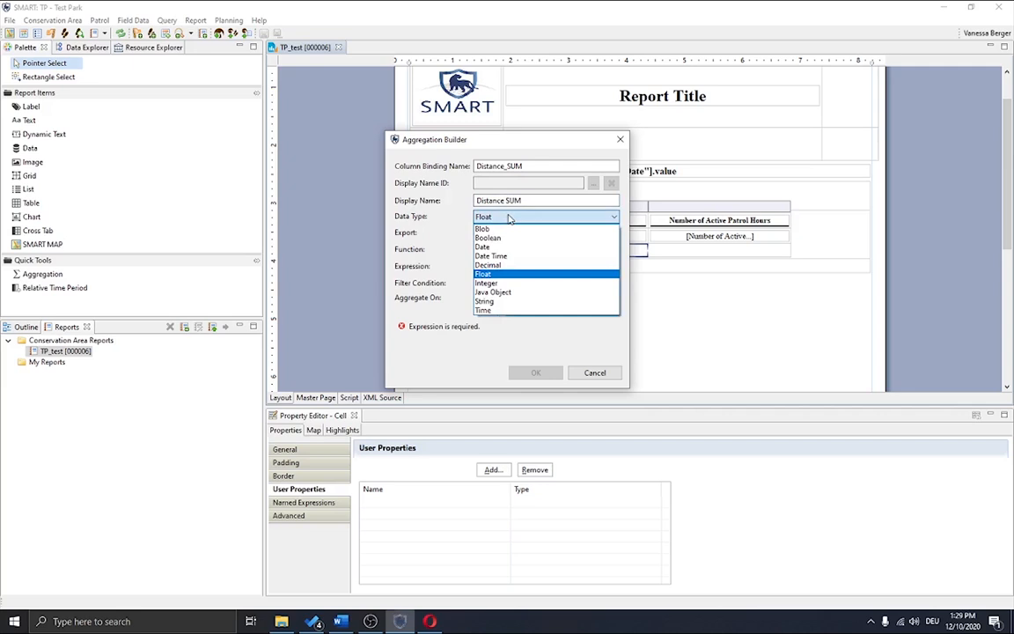
pyautogui.click(508, 264)
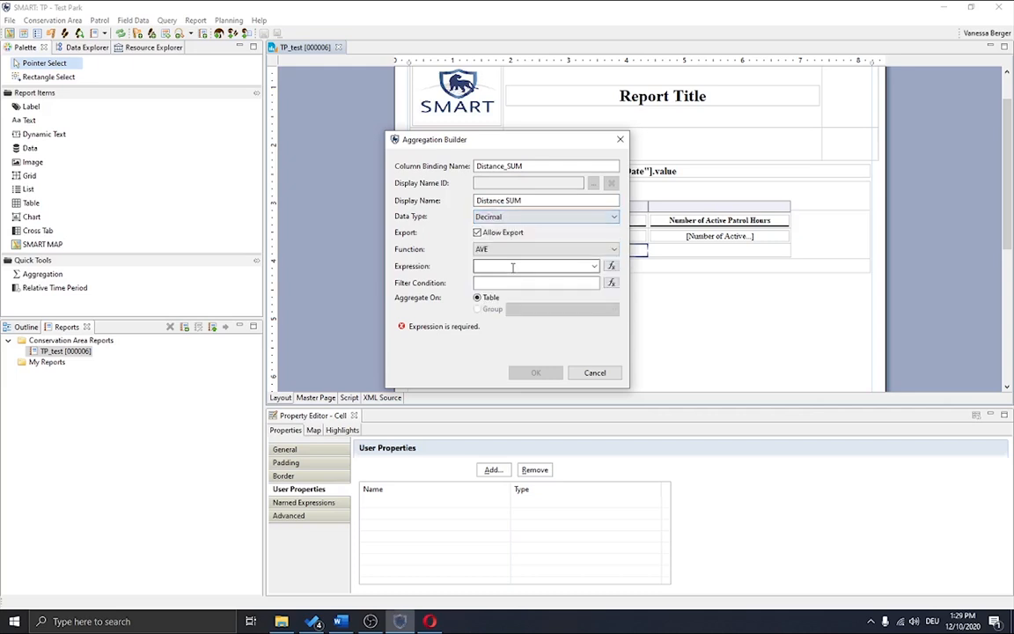
pyautogui.click(523, 217)
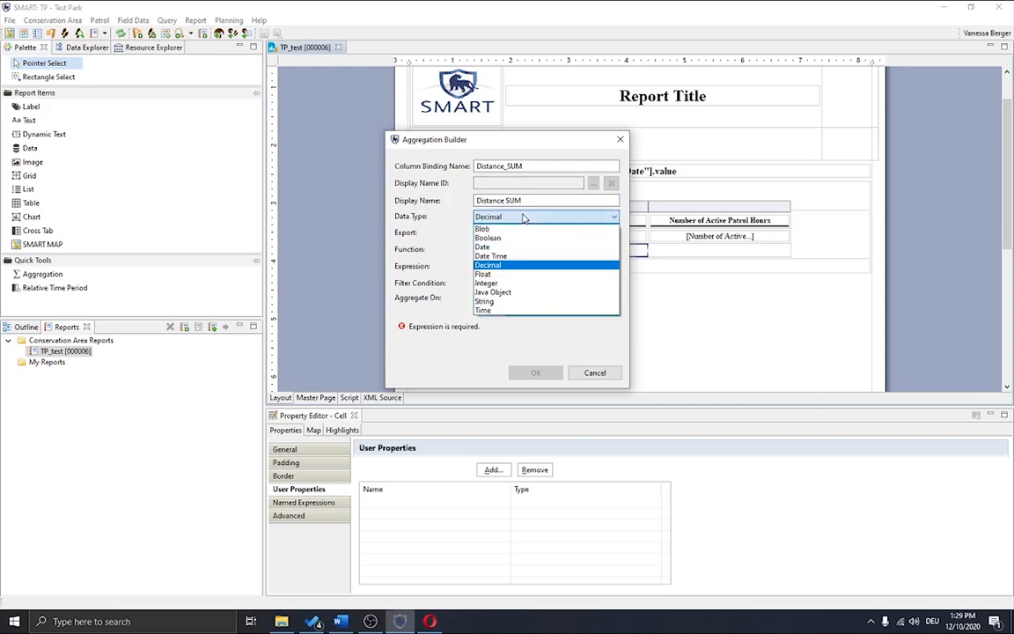
pyautogui.click(516, 288)
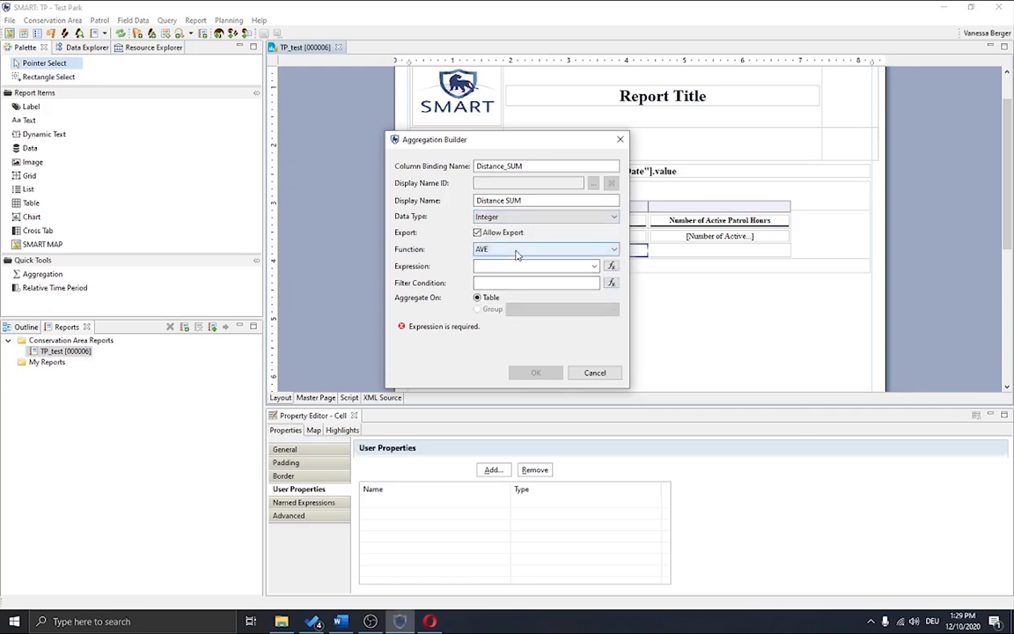
# Create the distance aggregation with function SUM on the Distance (km) expression, and accept the VPN login prompt with its saved credentials.
pyautogui.click(518, 251)
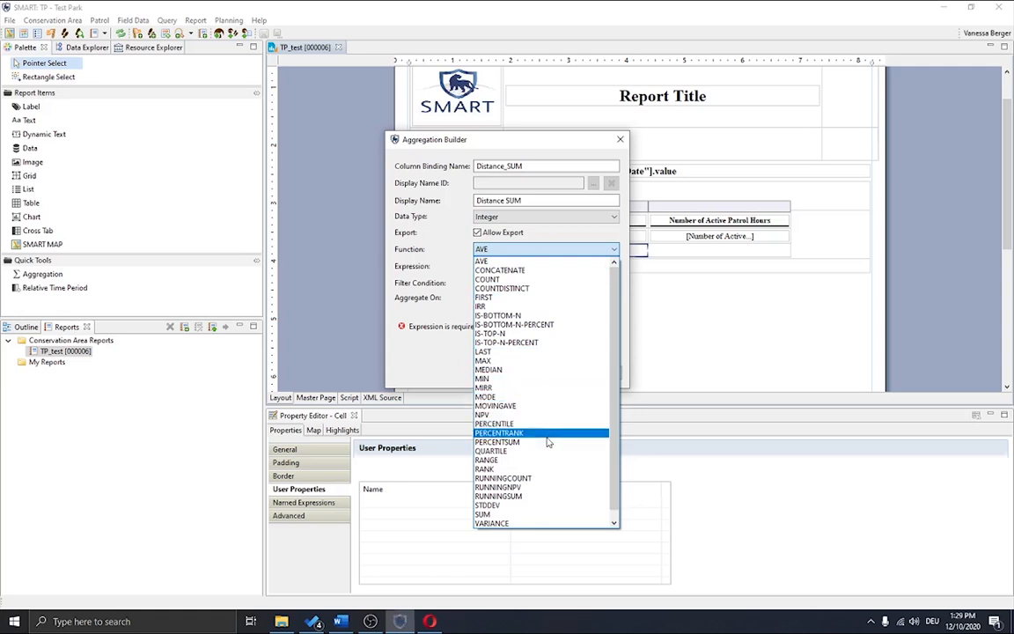
pyautogui.click(532, 514)
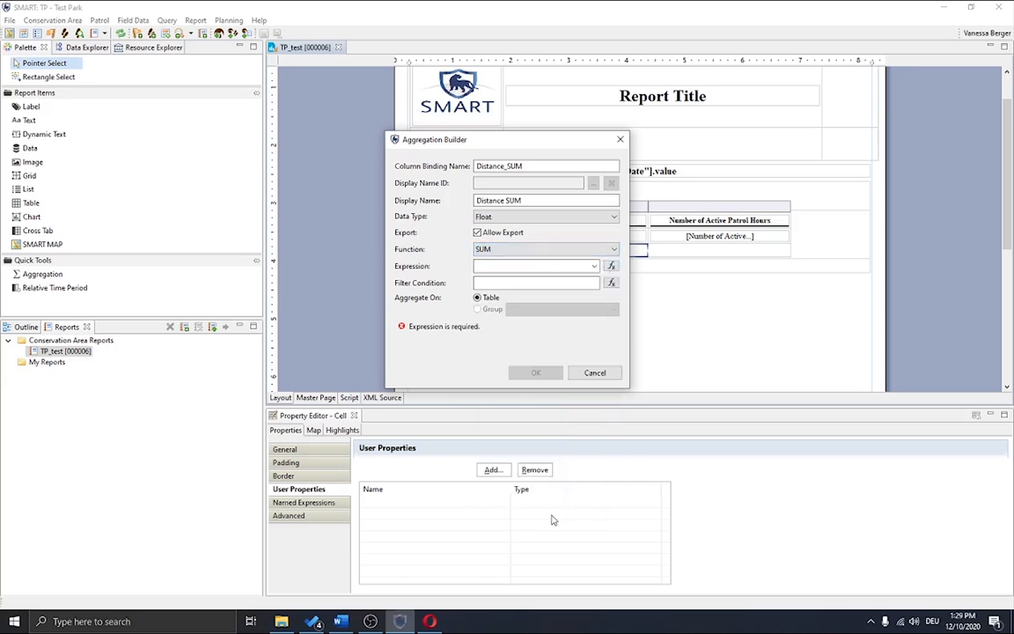
pyautogui.click(596, 267)
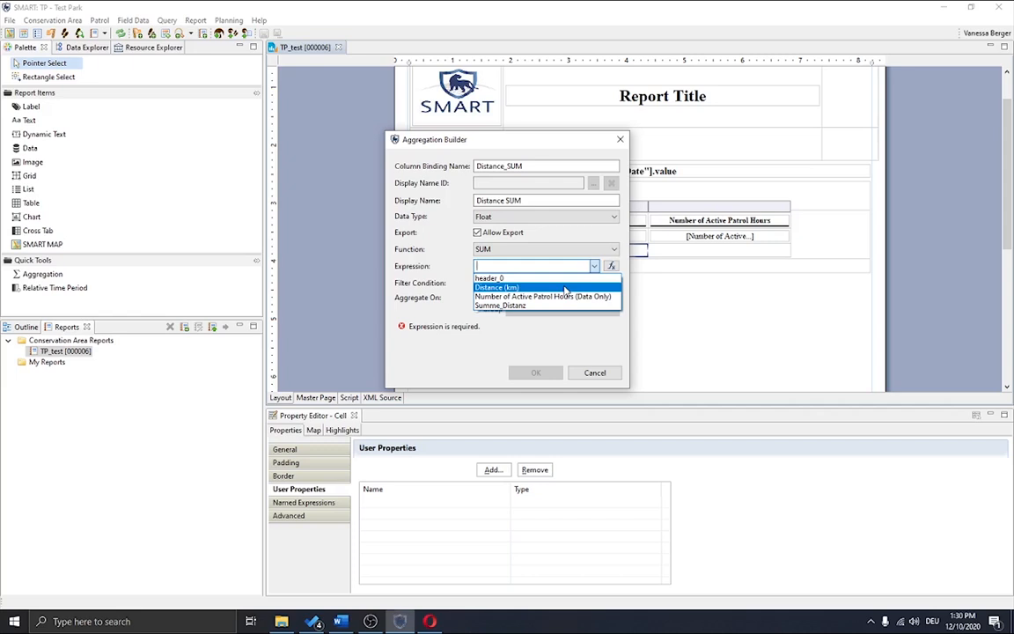
pyautogui.click(565, 289)
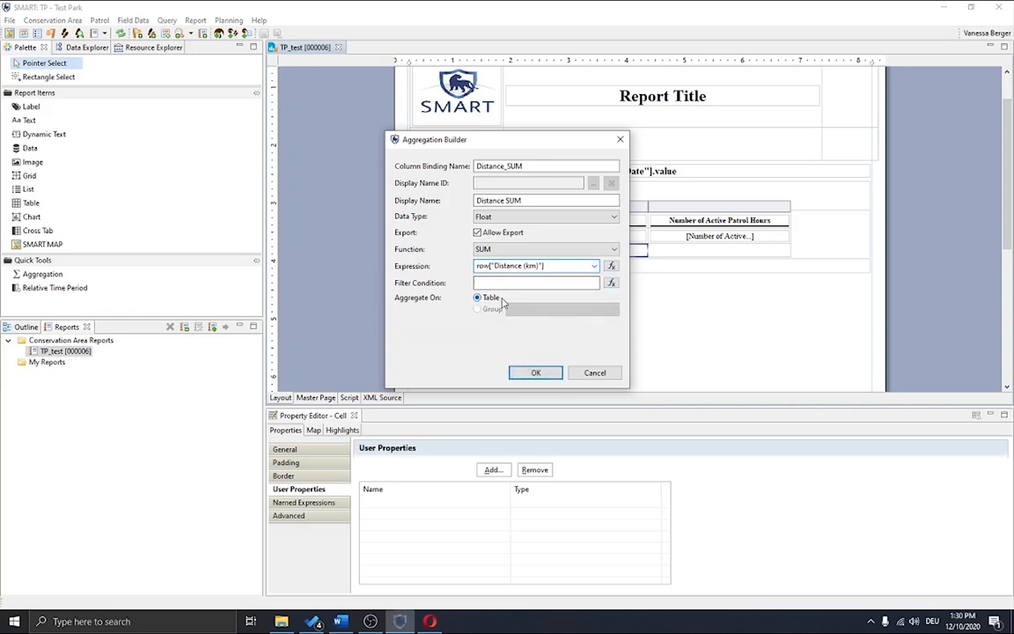
pyautogui.click(543, 374)
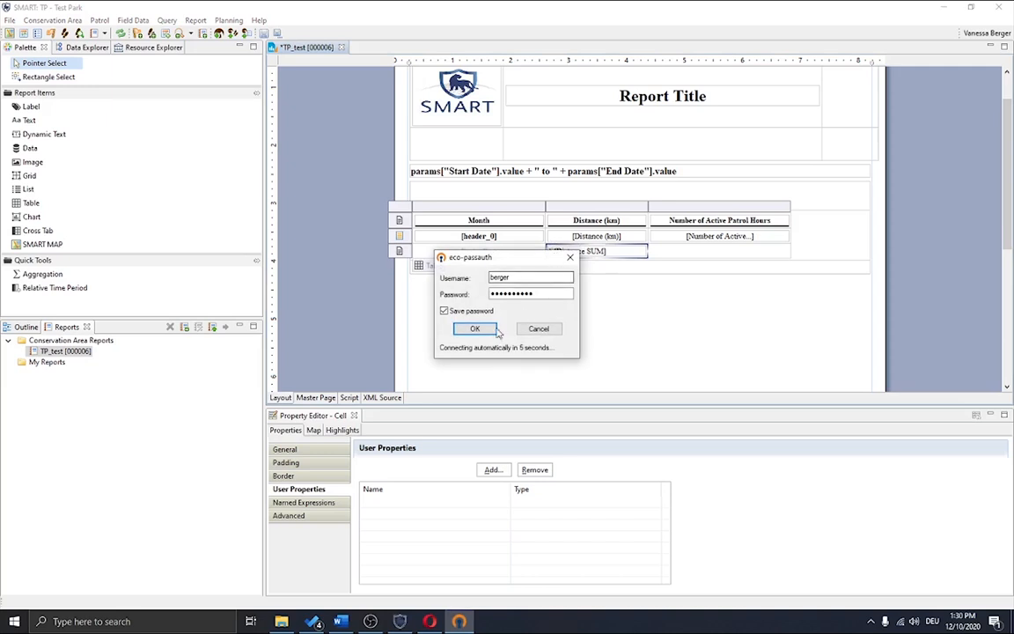
pyautogui.click(495, 330)
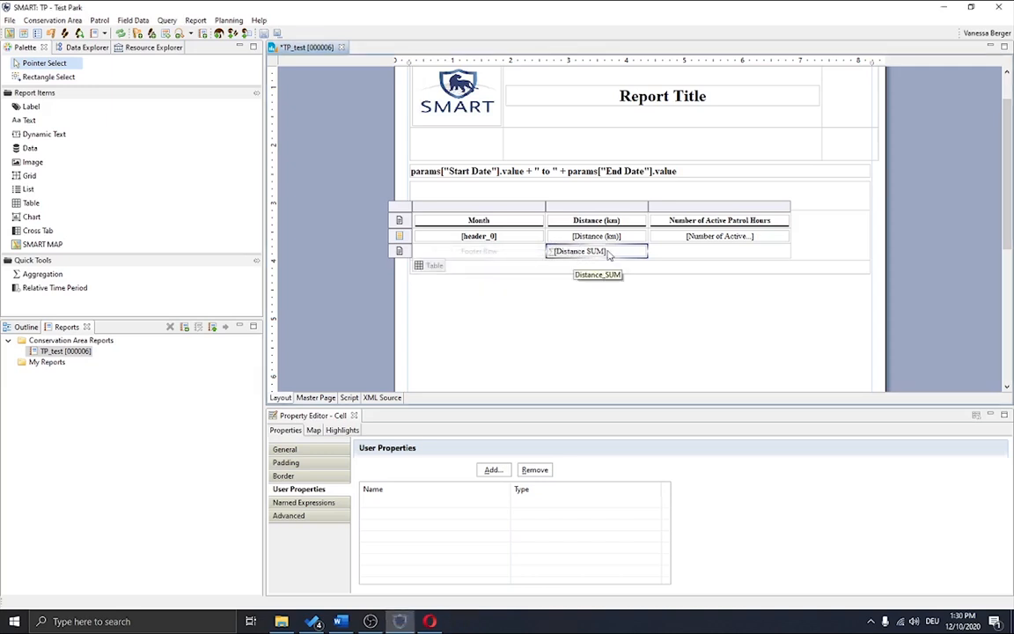
# Start inserting an aggregation in the table's footer cell below Number of Active Patrol Hours.
pyautogui.click(693, 255)
pyautogui.rightClick(692, 251)
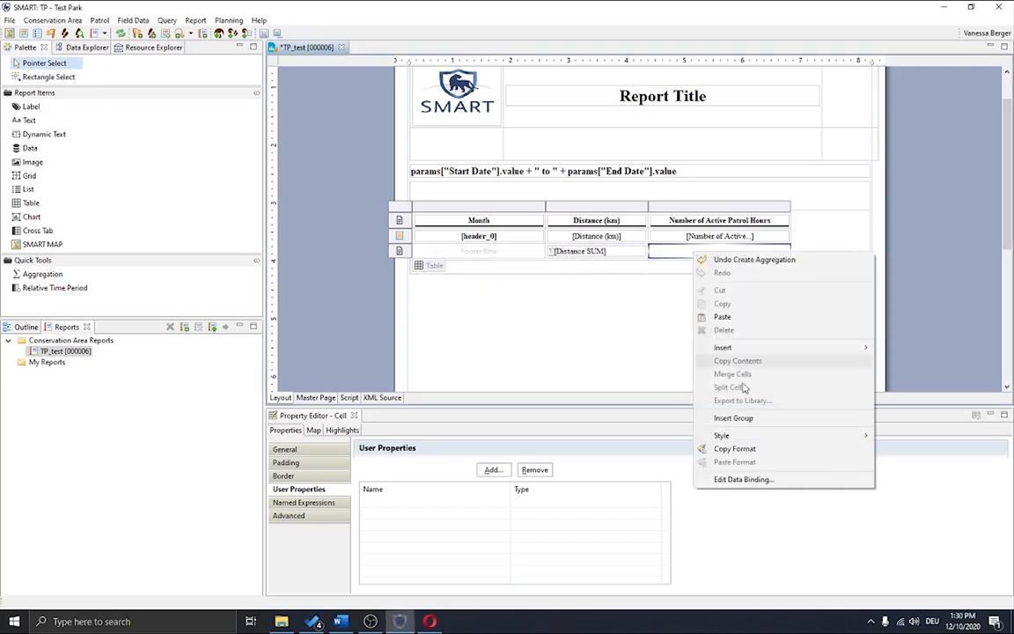
pyautogui.moveTo(746, 438)
pyautogui.moveTo(803, 347)
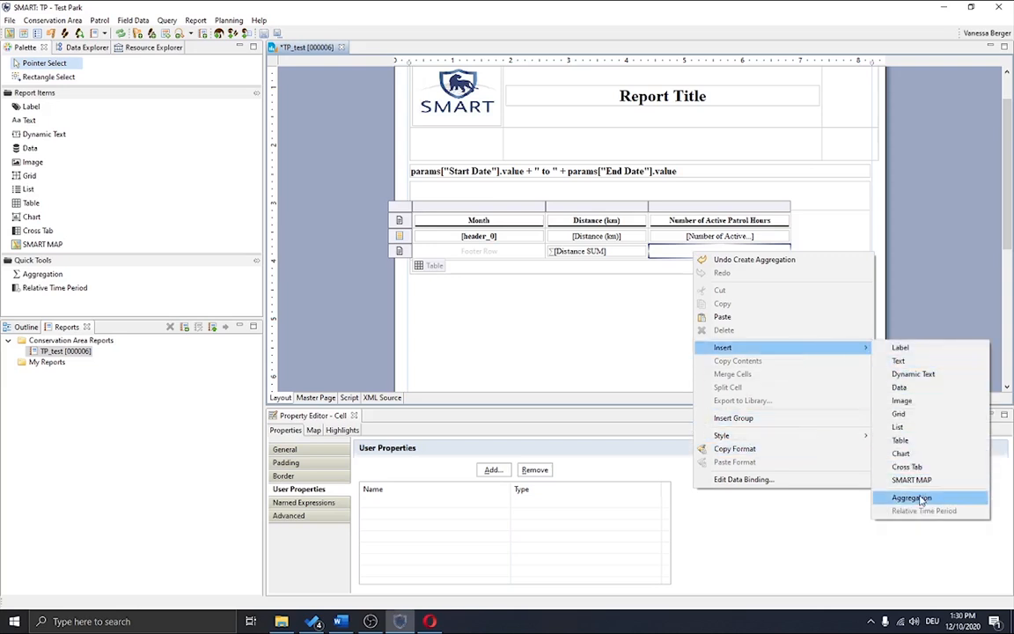
pyautogui.click(912, 498)
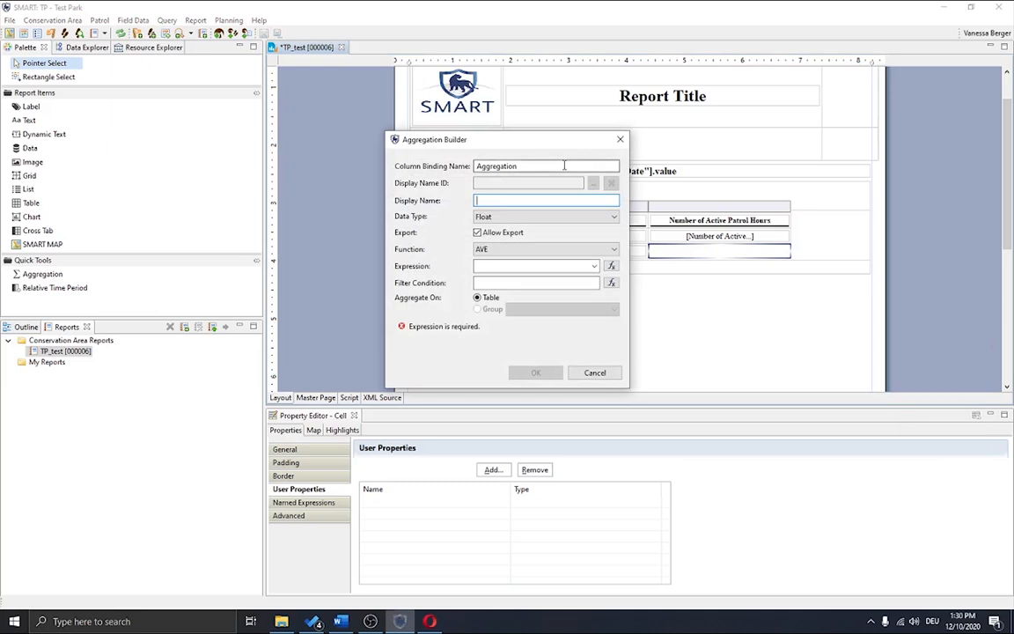
# Name the second aggregation's column binding Patrol_hours_SUM and give it the display name Patrol hours SUM.
pyautogui.moveTo(564, 166); pyautogui.dragTo(371, 152)
pyautogui.write('Patrol_hours_SUM')
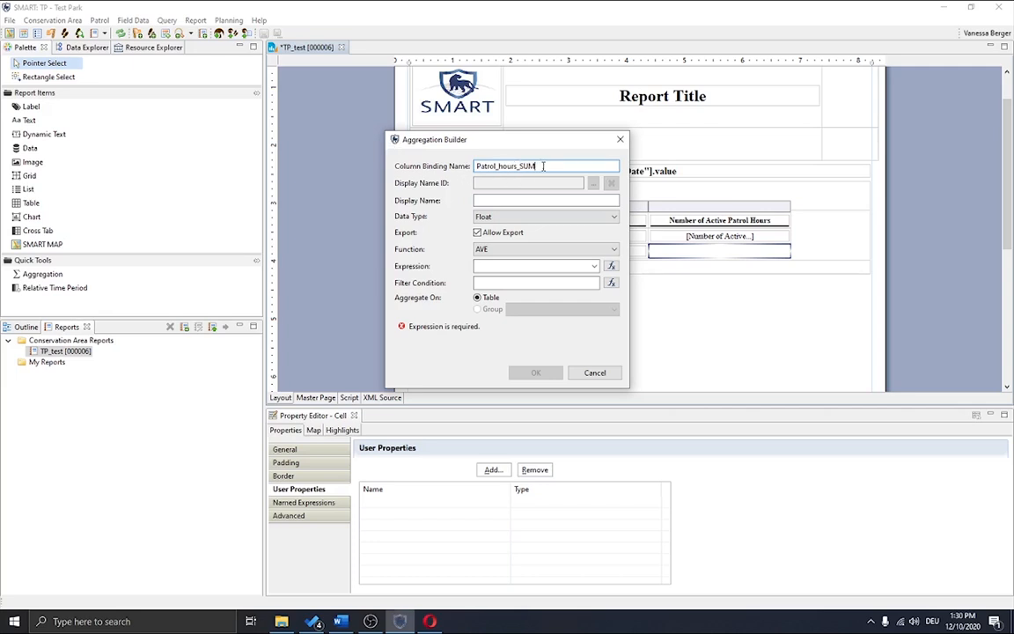
pyautogui.moveTo(543, 165); pyautogui.dragTo(406, 148)
pyautogui.hotkey('ctrl', 'c')
pyautogui.click(498, 200)
pyautogui.hotkey('ctrl', 'v')
pyautogui.press('BackSpace')
# Create the patrol hours aggregation with data type Float, function SUM and the Number of Active Patrol Hours (Data Only) expression.
pyautogui.click(547, 217)
pyautogui.click(538, 283)
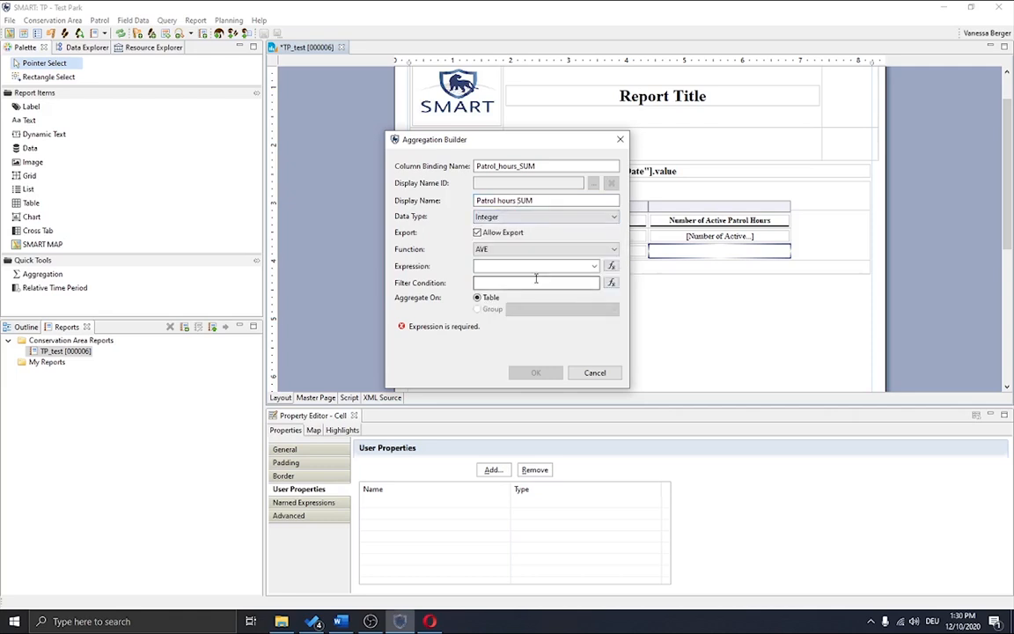
pyautogui.click(538, 250)
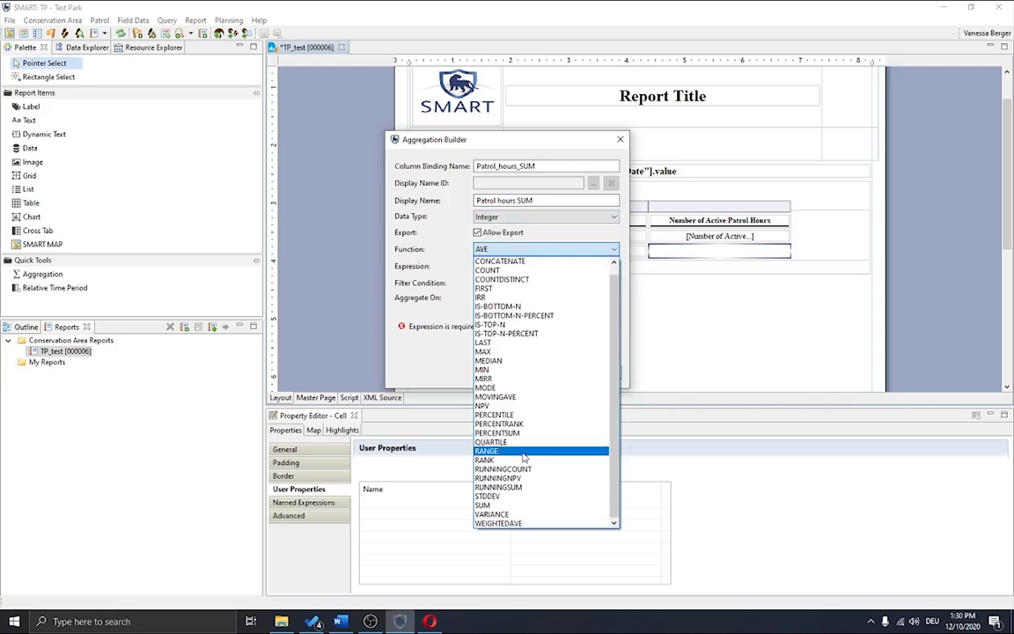
pyautogui.click(511, 505)
pyautogui.click(595, 266)
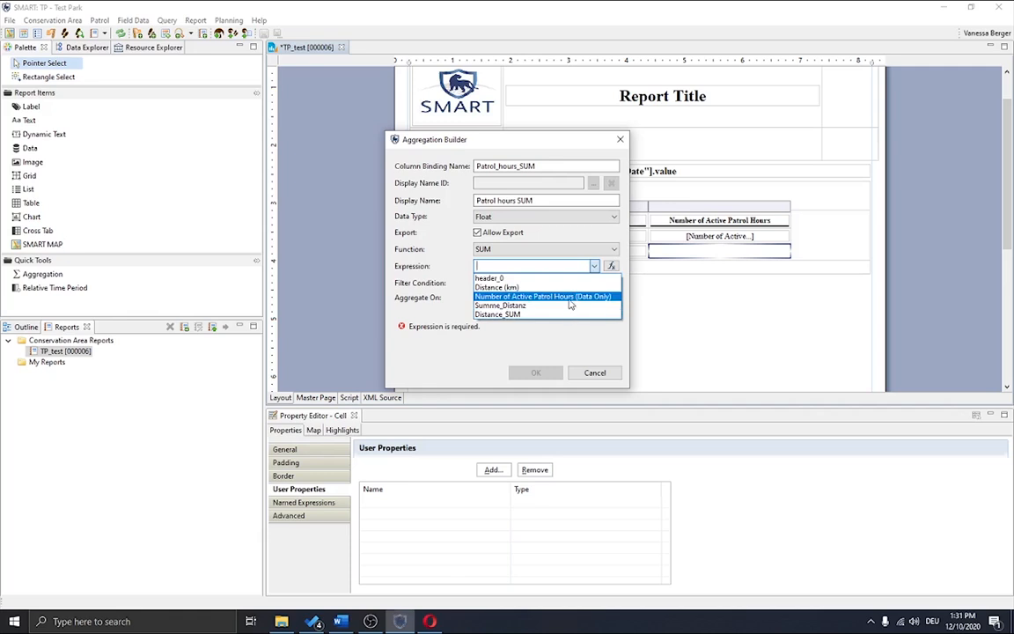
pyautogui.click(569, 298)
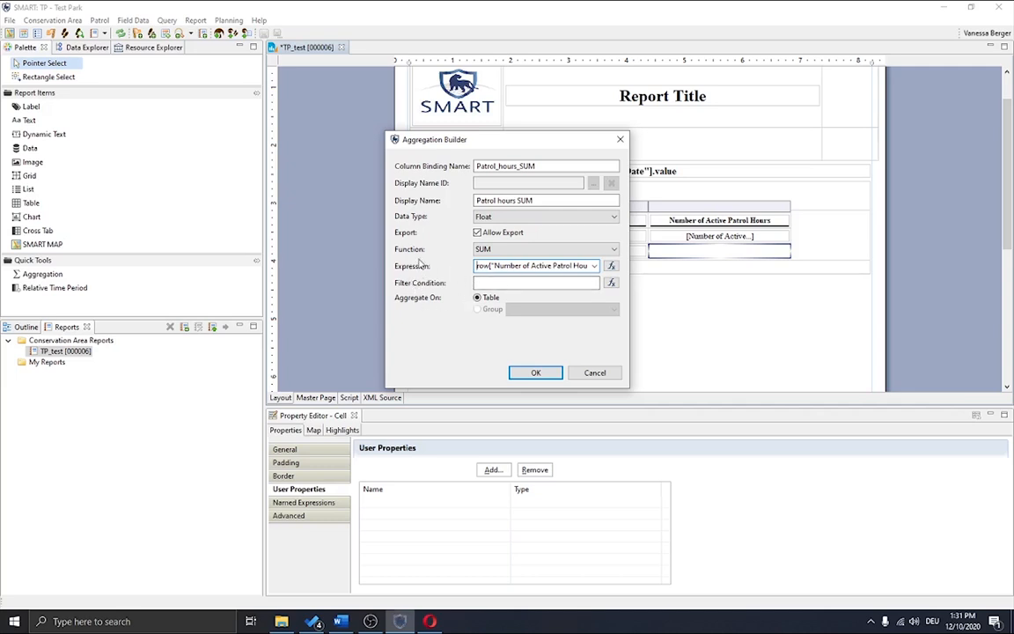
pyautogui.click(611, 265)
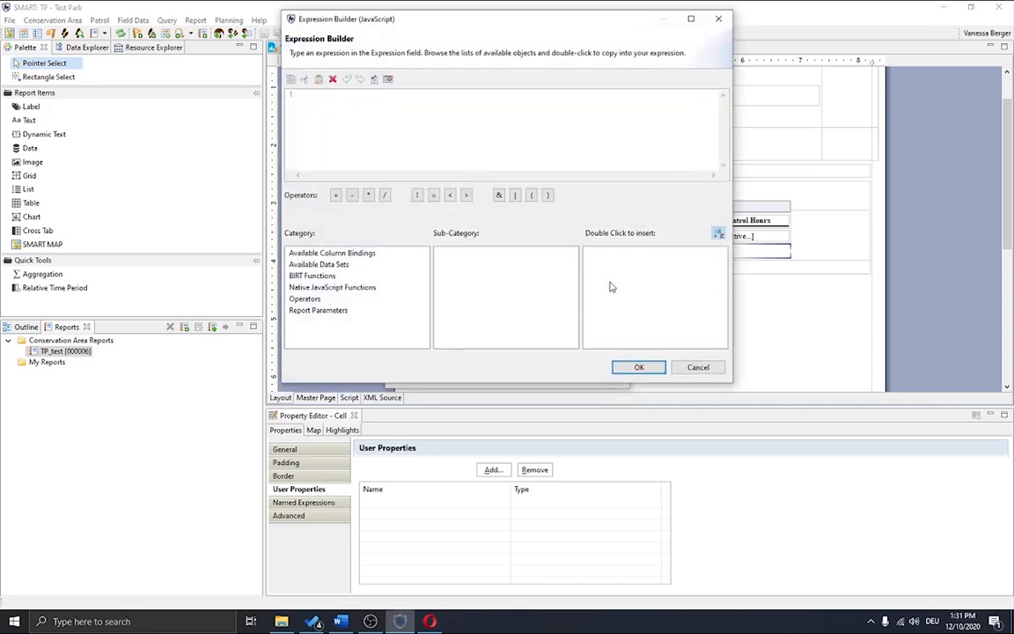
pyautogui.click(720, 19)
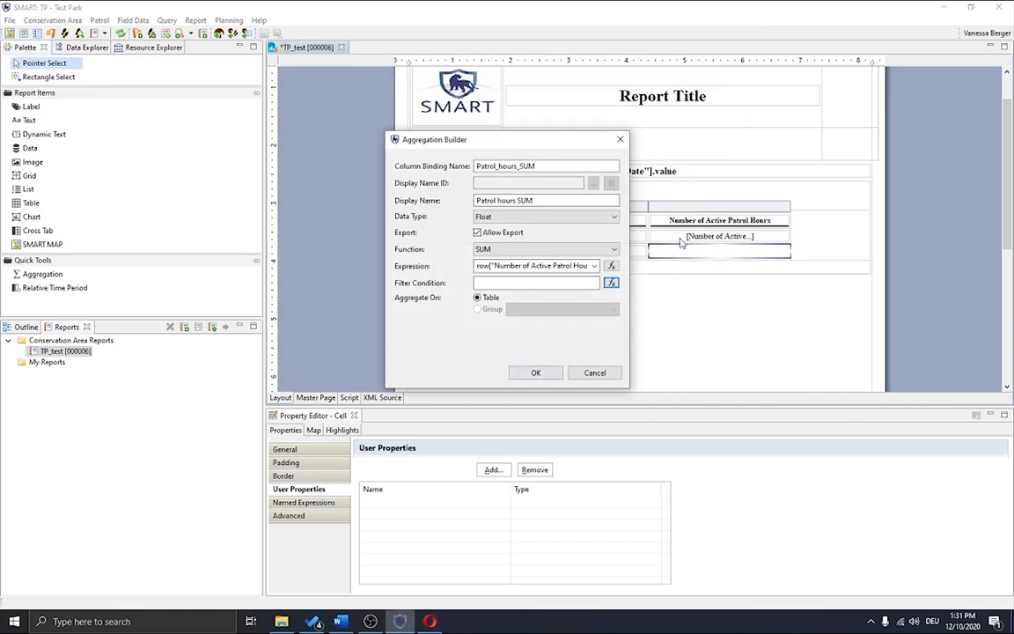
pyautogui.click(536, 373)
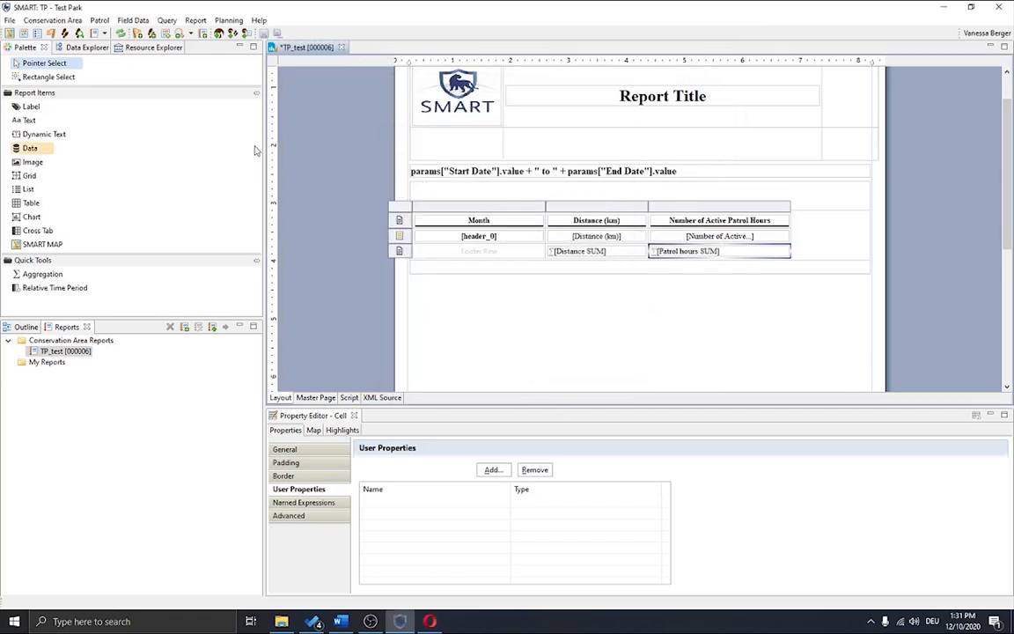
# Save the report and run TP_test to view its output.
pyautogui.click(267, 41)
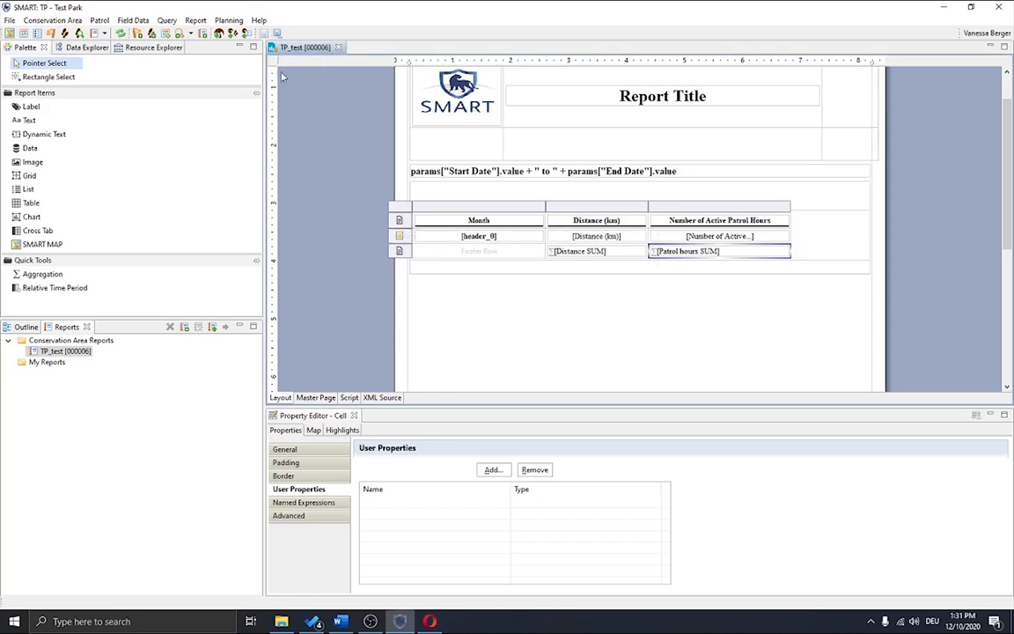
pyautogui.click(83, 351)
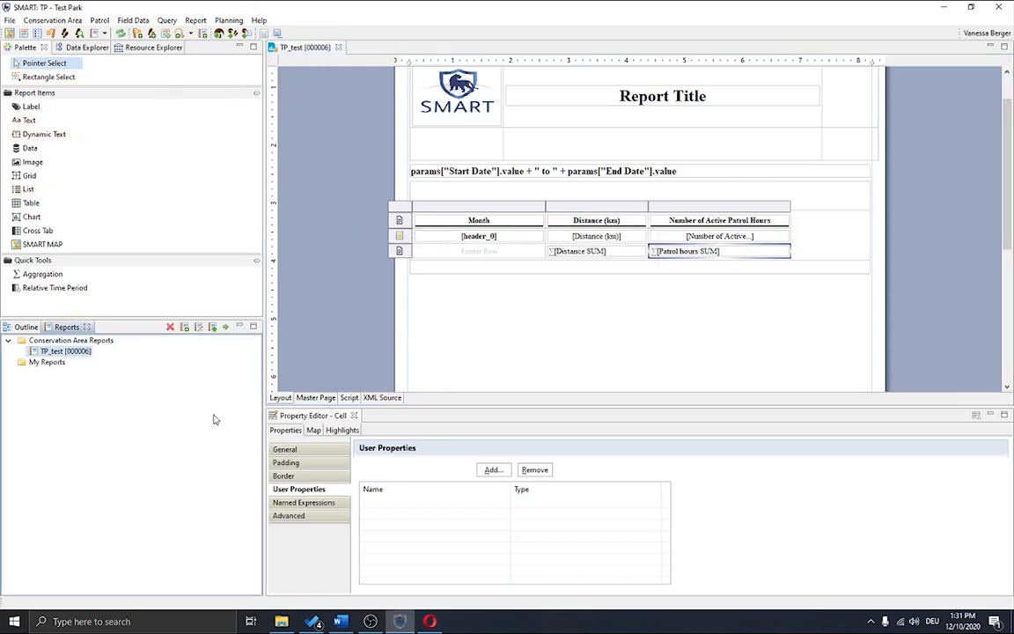
pyautogui.click(226, 327)
pyautogui.click(560, 342)
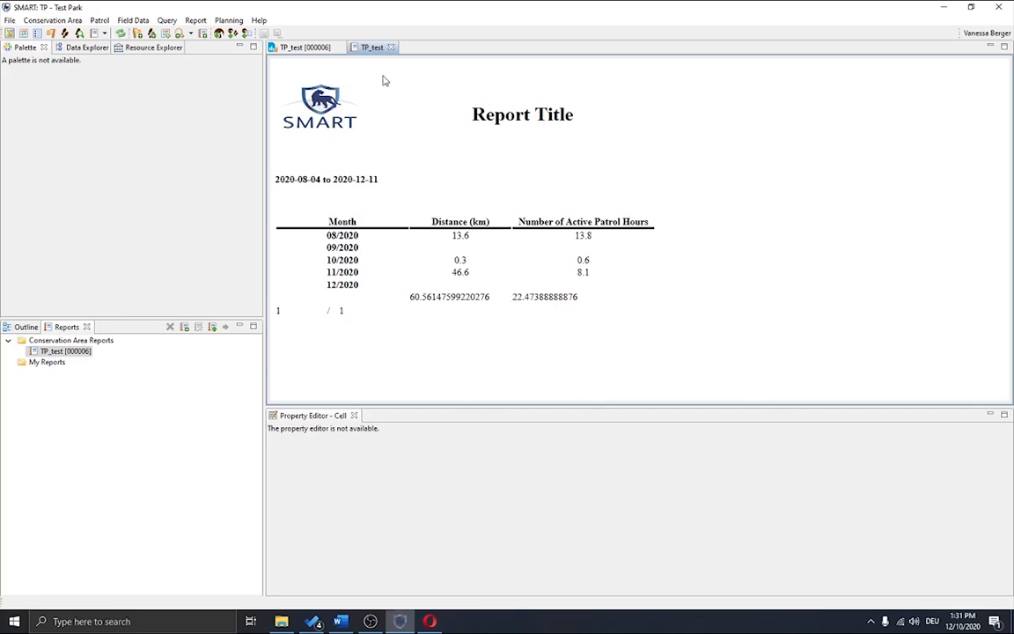
# Back in the report design, format both footer sums as Fixed numbers with 0 decimal places and Half Up rounding, and save the report.
pyautogui.rightClick(85, 354)
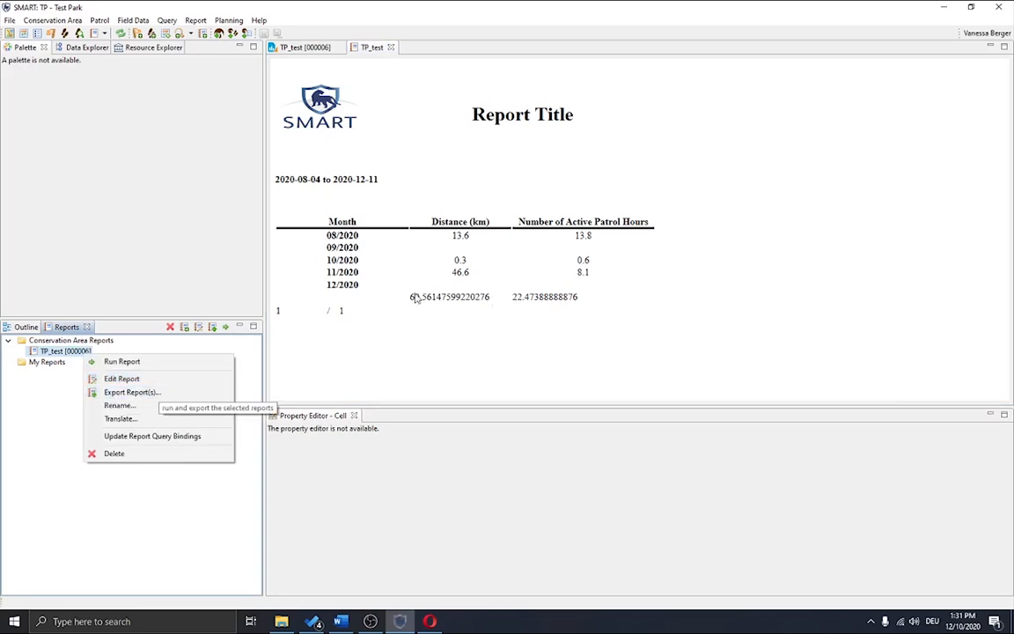
pyautogui.click(185, 382)
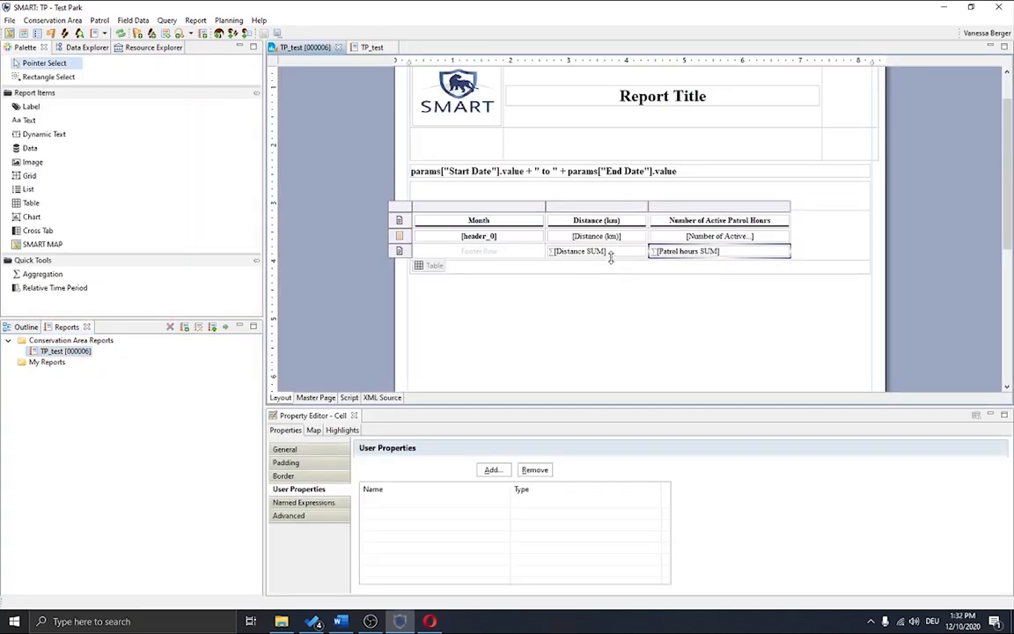
pyautogui.click(611, 252)
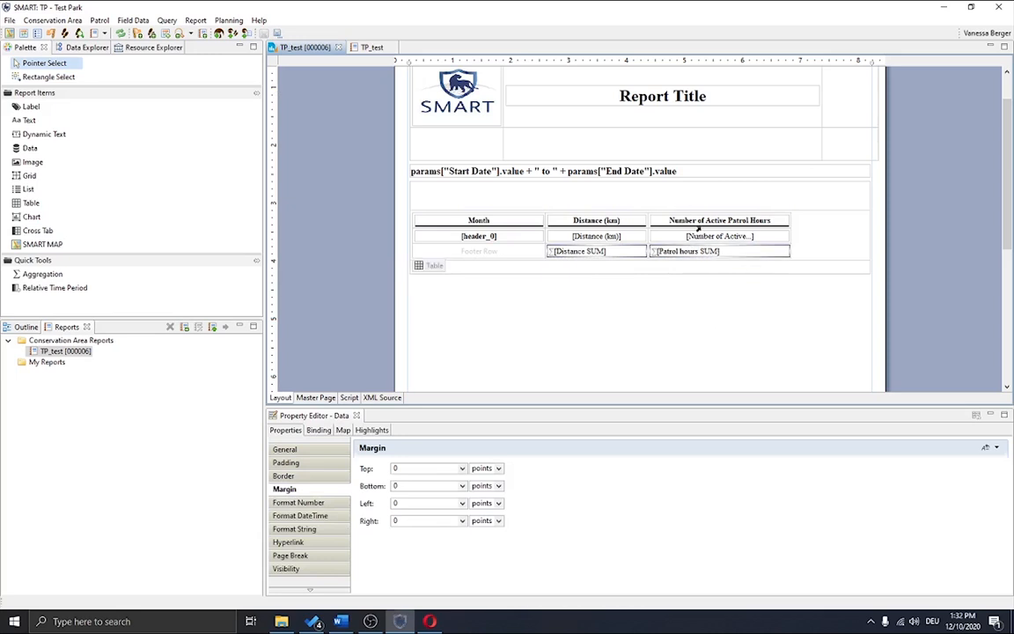
pyautogui.click(297, 503)
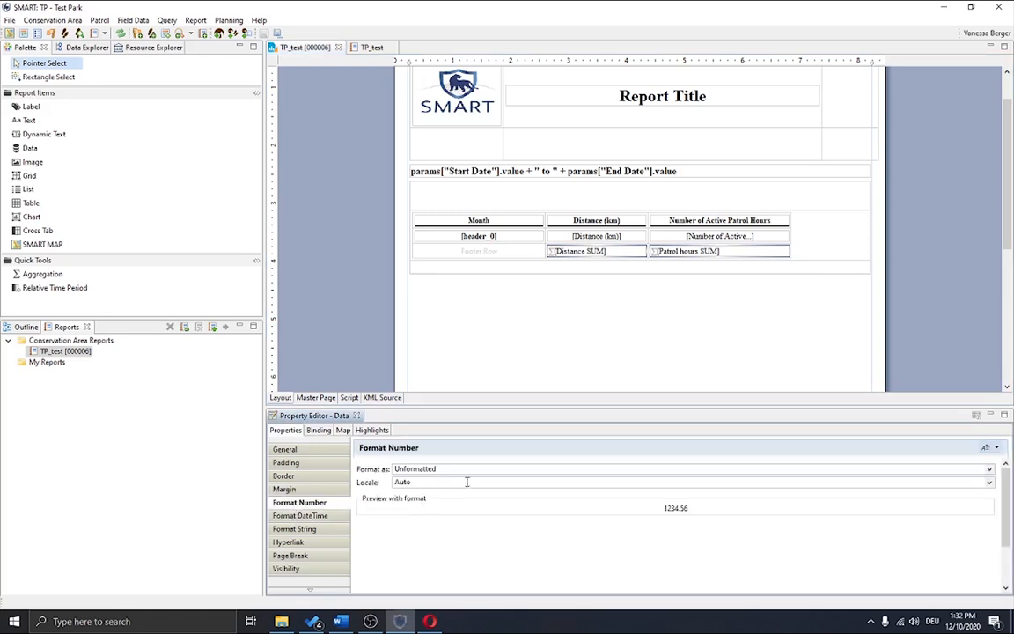
pyautogui.click(431, 469)
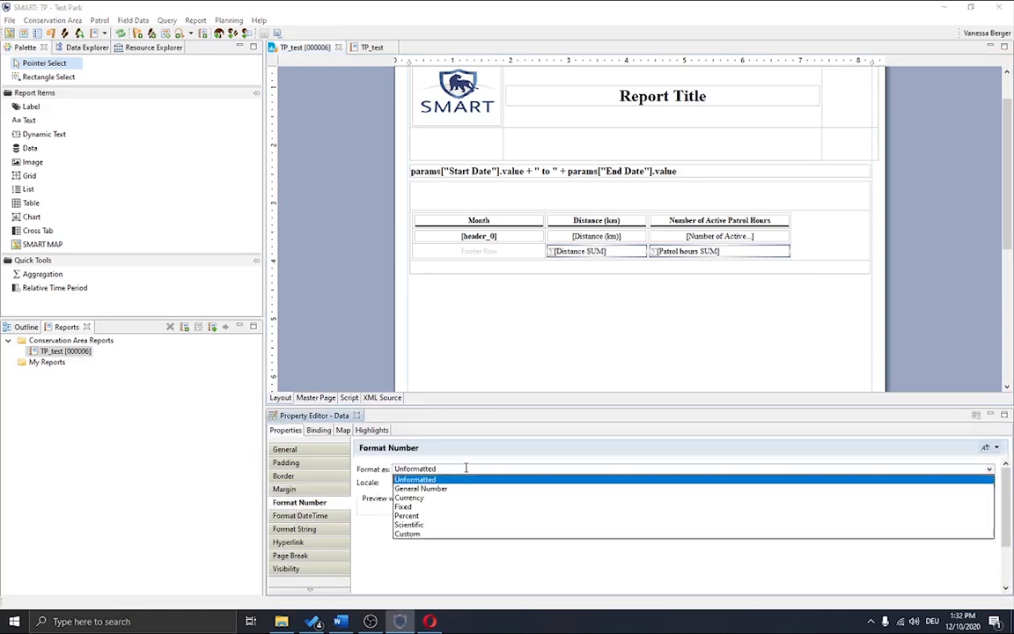
pyautogui.click(404, 507)
pyautogui.moveTo(440, 512); pyautogui.dragTo(421, 512)
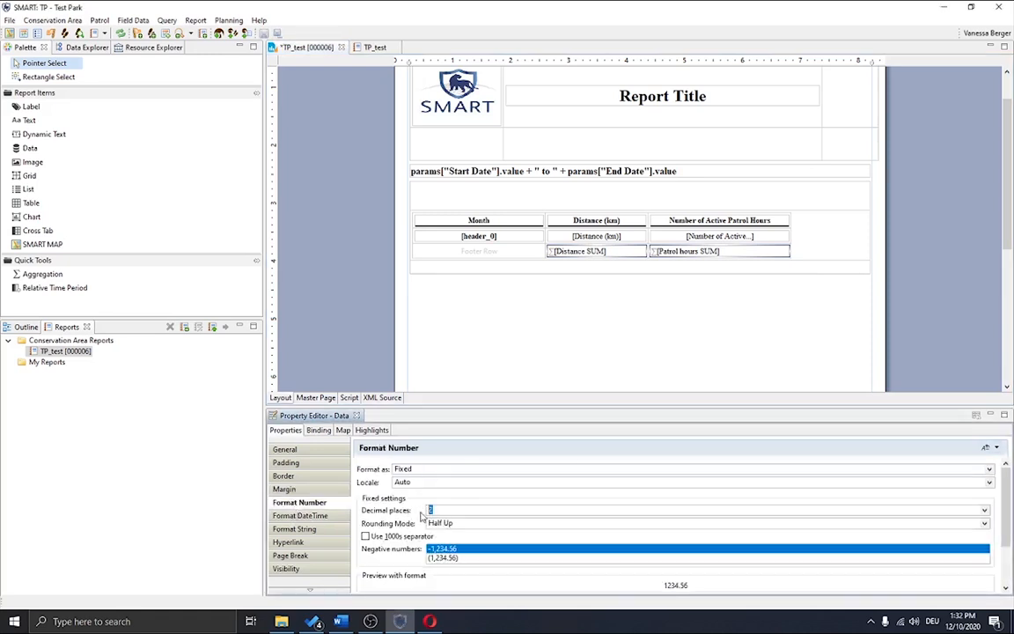
pyautogui.write('0')
pyautogui.click(454, 523)
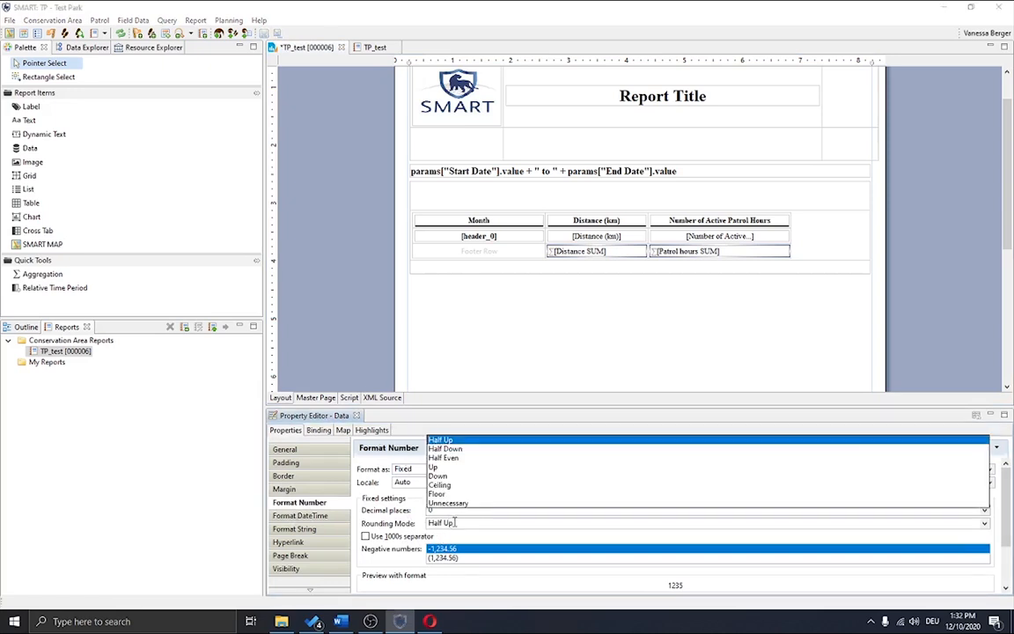
pyautogui.click(446, 438)
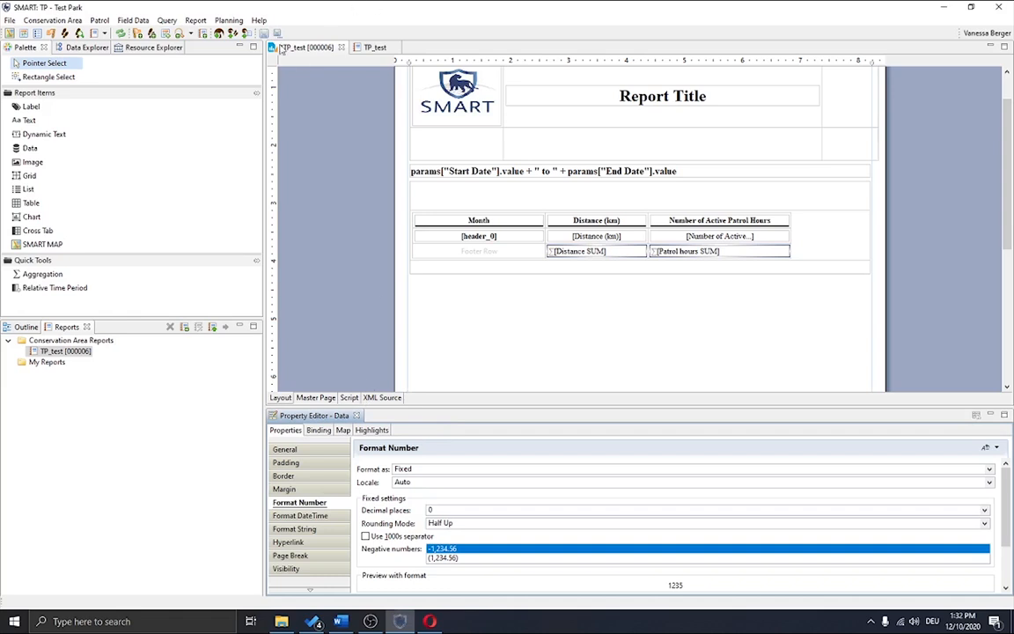
pyautogui.click(245, 33)
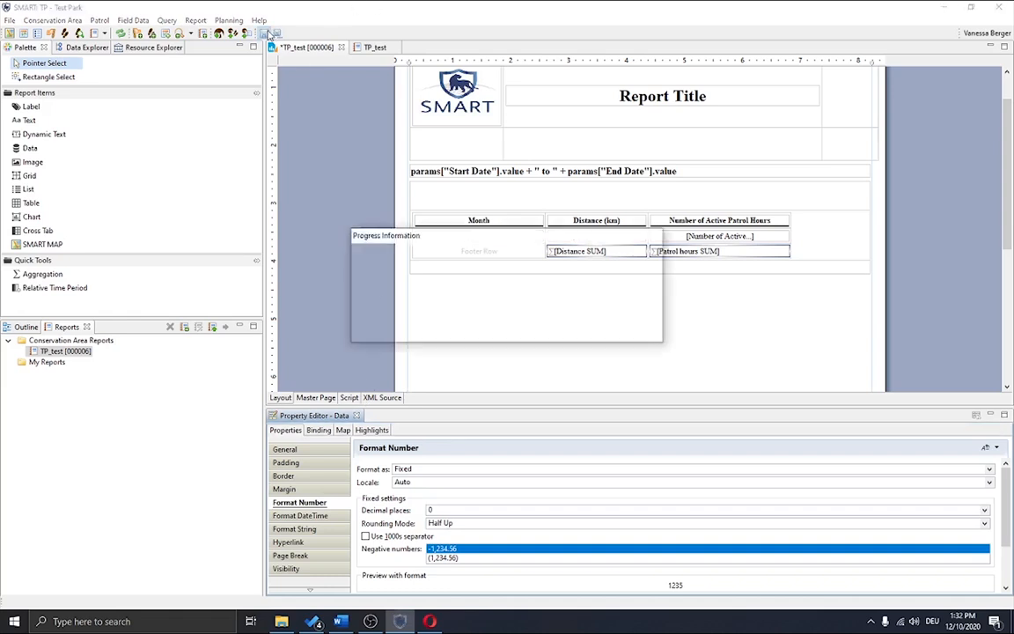
# Insert a text item reading Total in the table's footer cell below Month.
pyautogui.click(468, 253)
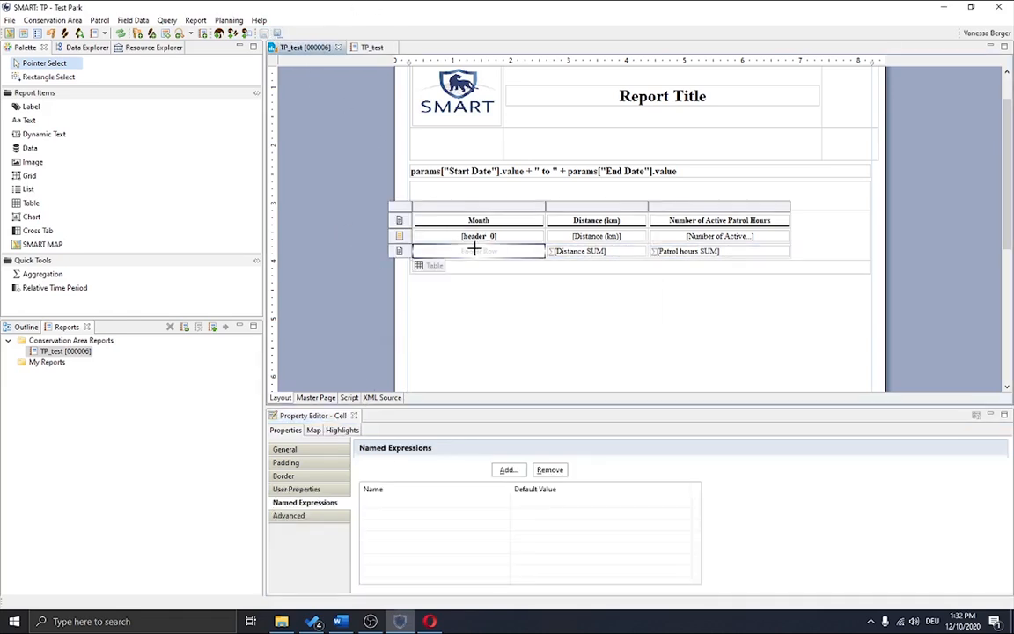
pyautogui.rightClick(474, 250)
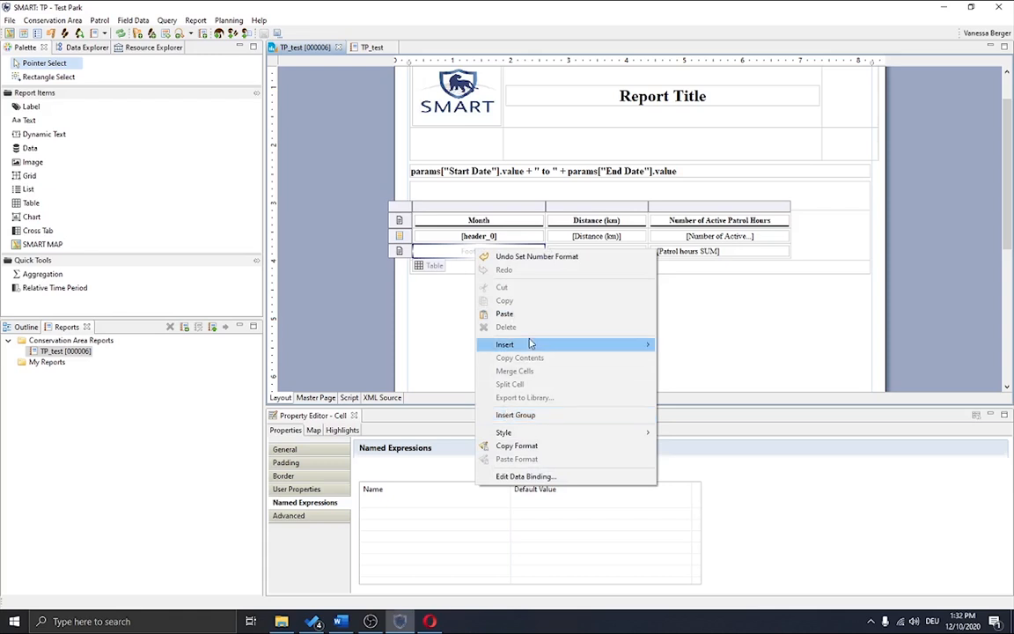
pyautogui.moveTo(623, 349)
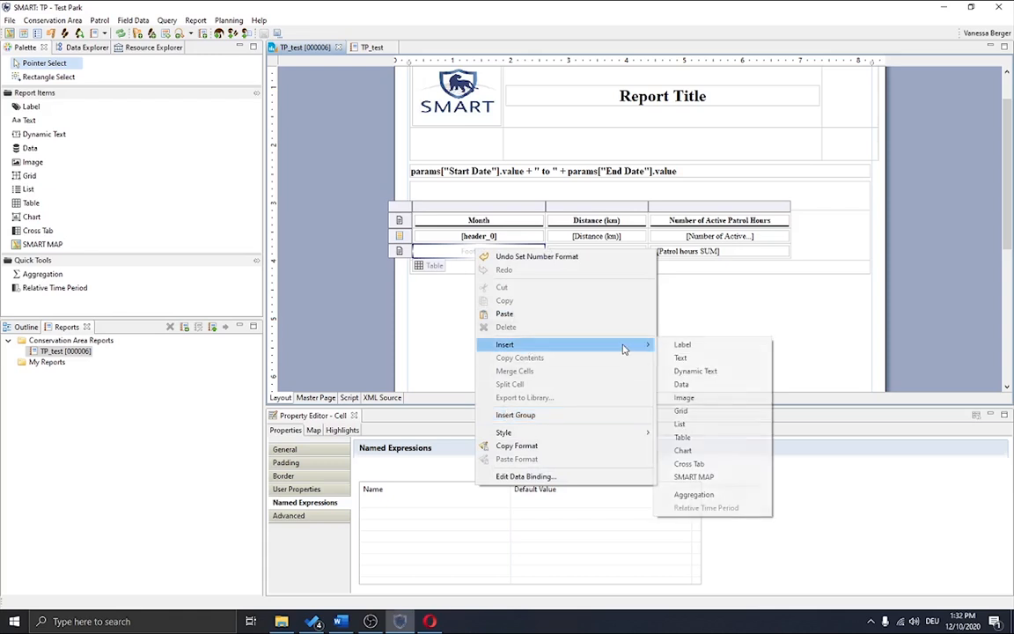
pyautogui.click(680, 357)
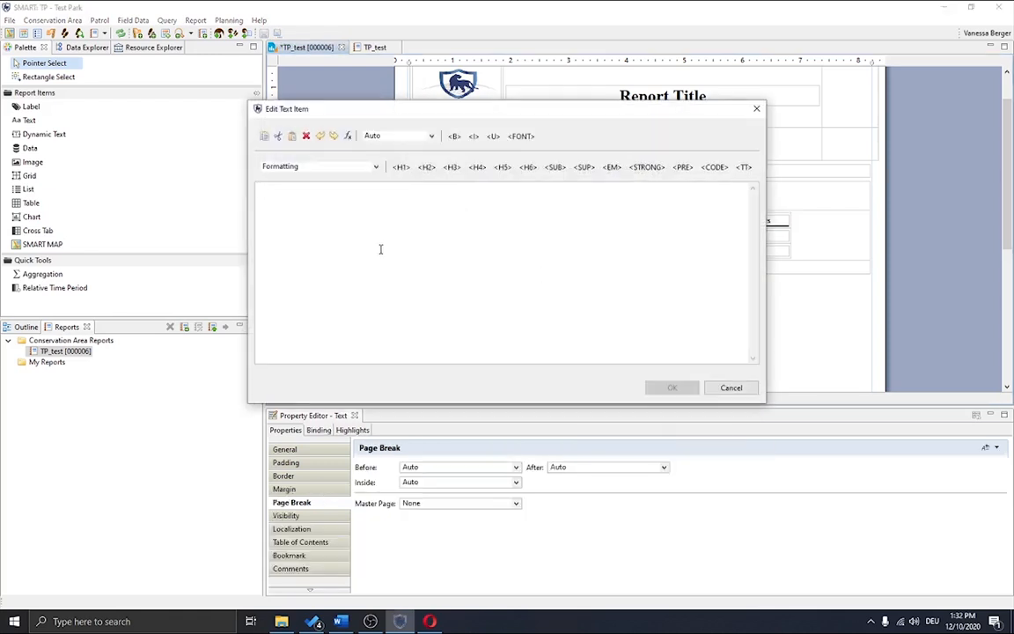
pyautogui.write('Total')
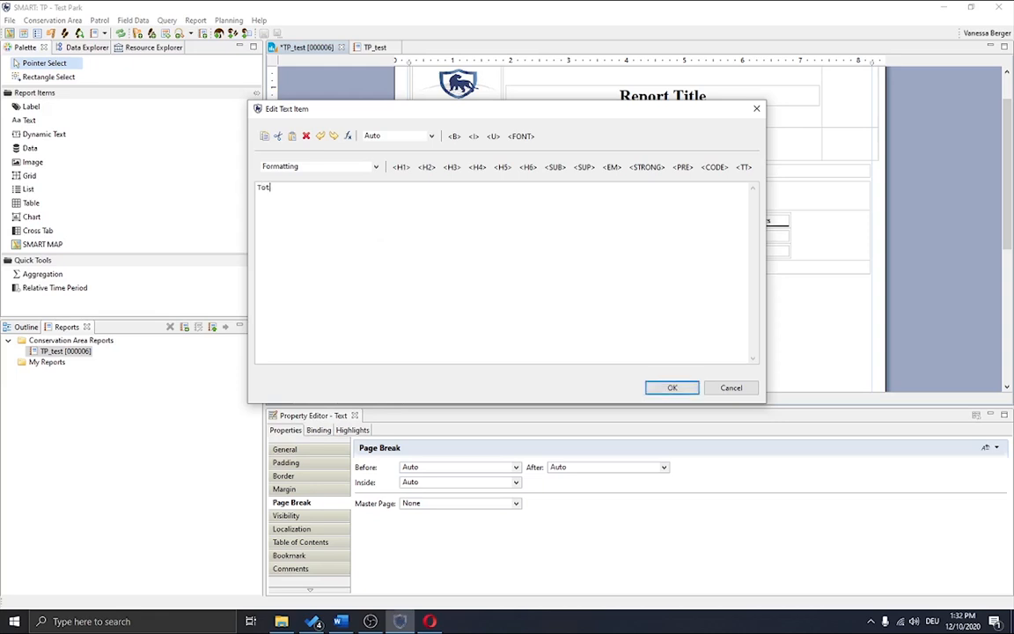
pyautogui.click(672, 387)
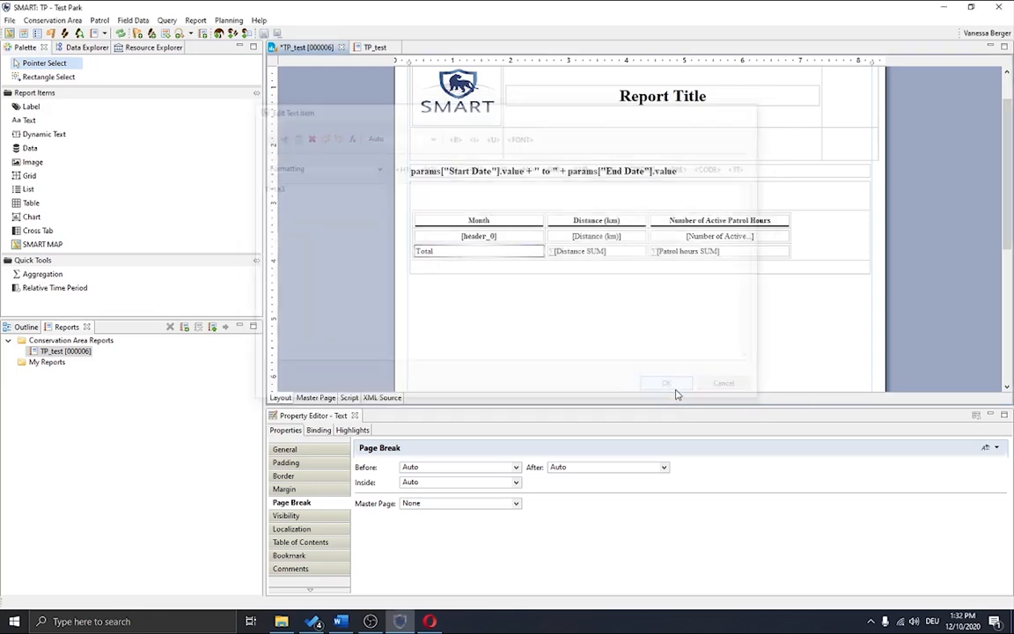
# Make the Distance SUM and Patrol hours SUM footer items bold.
pyautogui.click(618, 256)
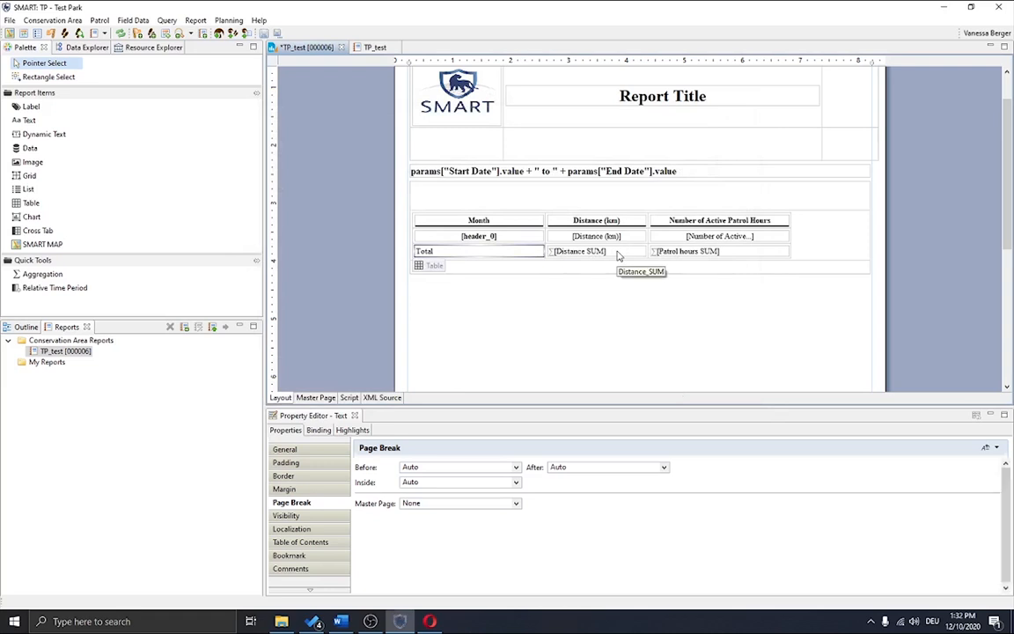
pyautogui.click(524, 255)
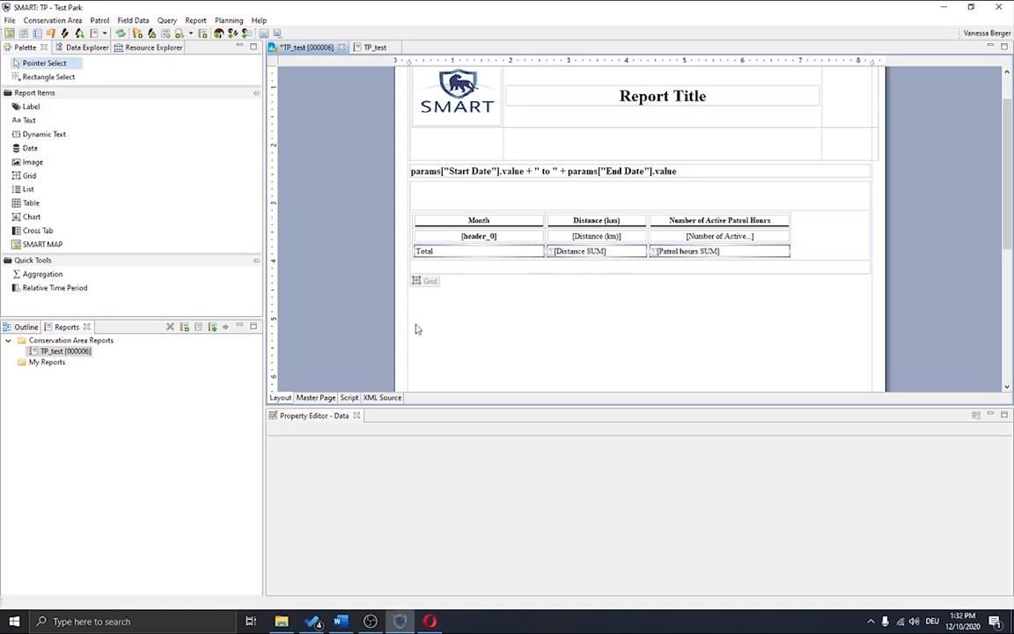
pyautogui.click(563, 254)
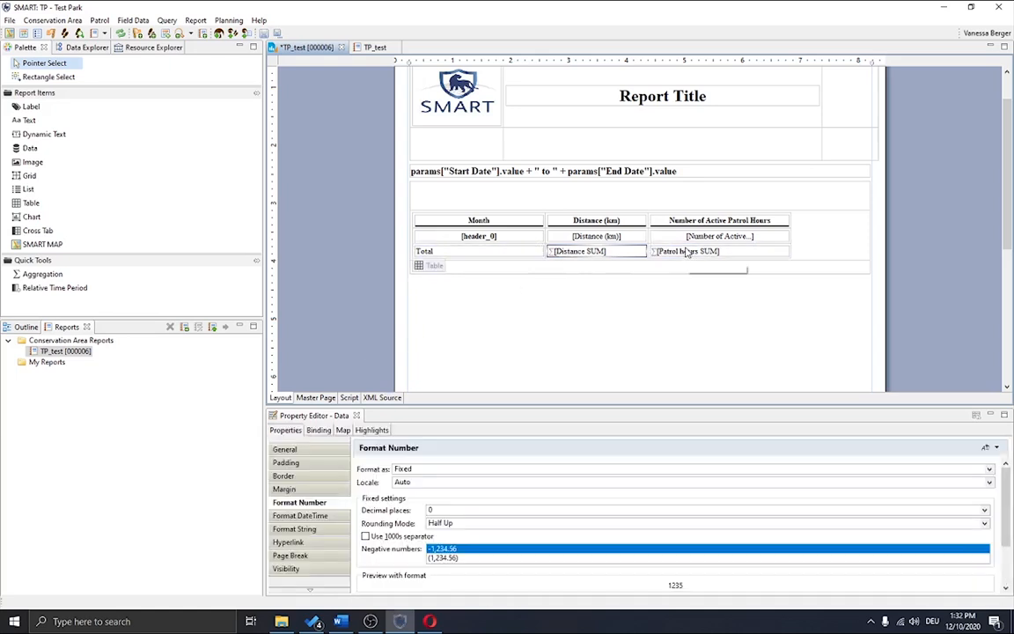
pyautogui.click(687, 252)
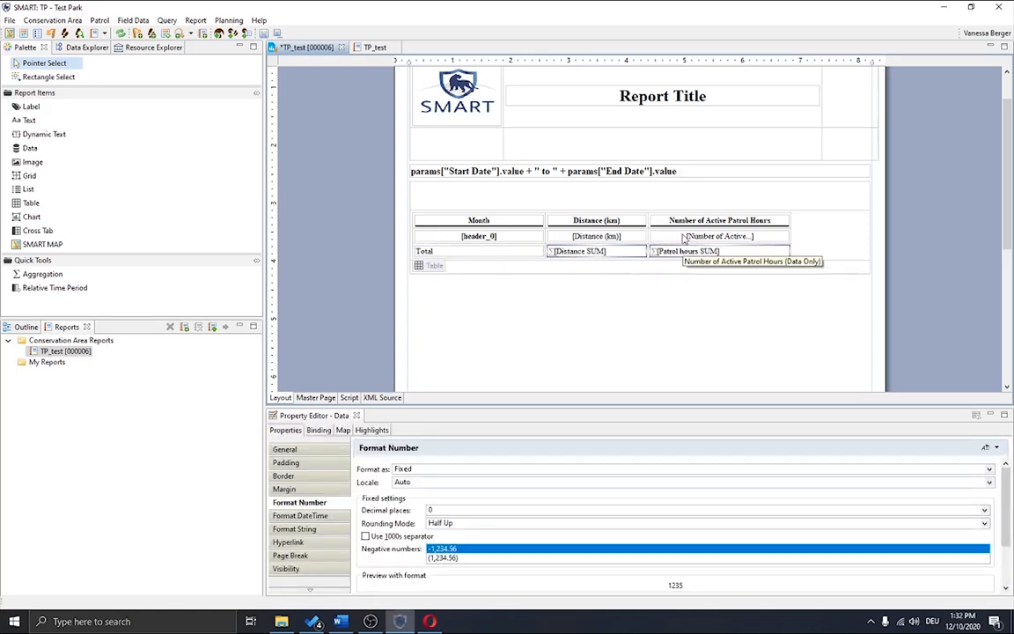
pyautogui.click(287, 450)
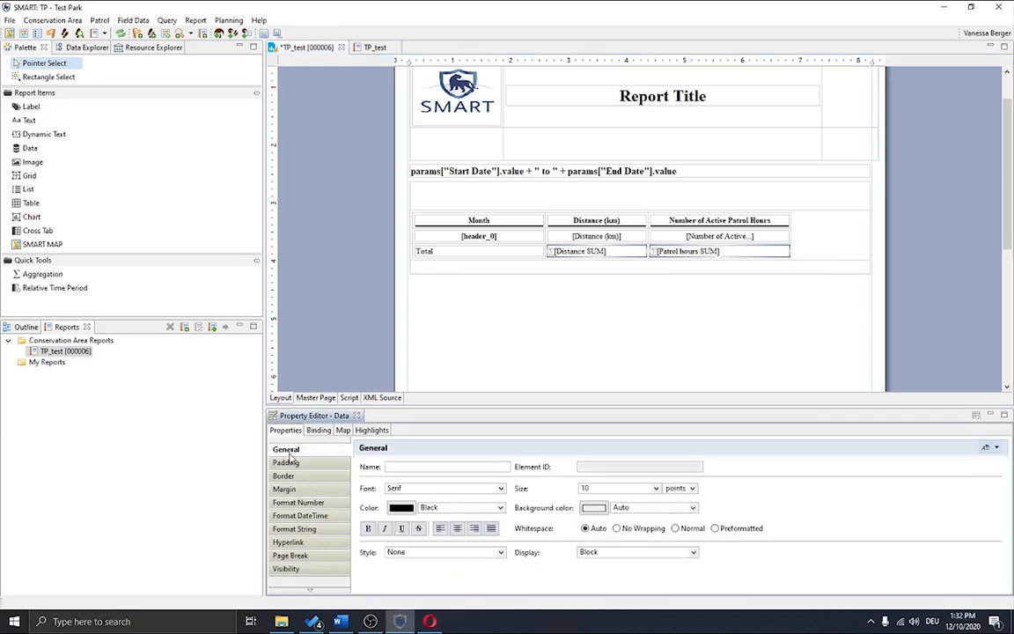
pyautogui.click(372, 532)
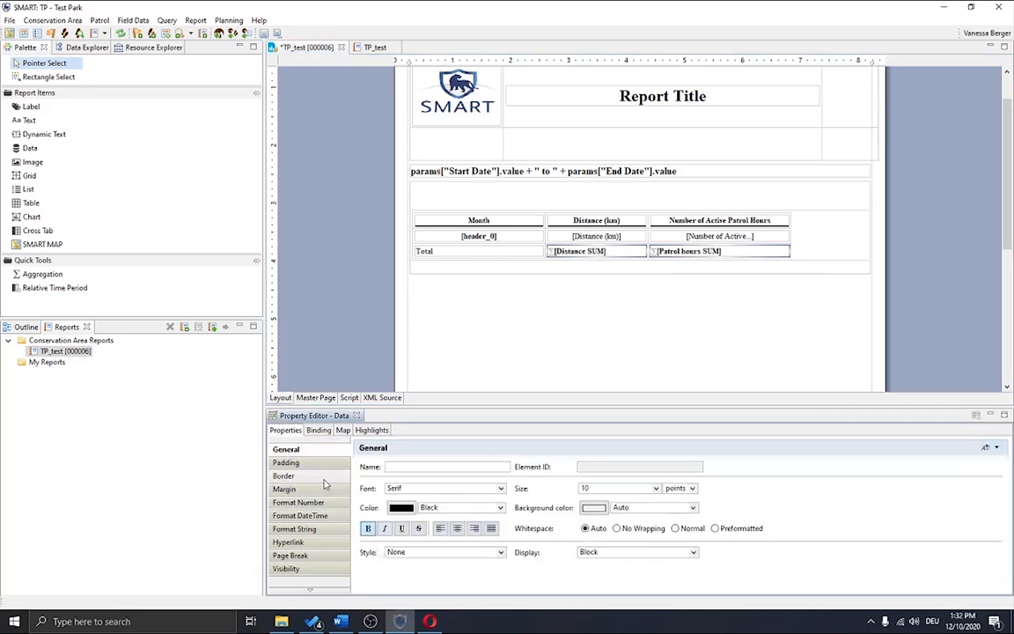
# Add a top border to the two footer sums and to the Total text item.
pyautogui.click(317, 476)
pyautogui.click(372, 525)
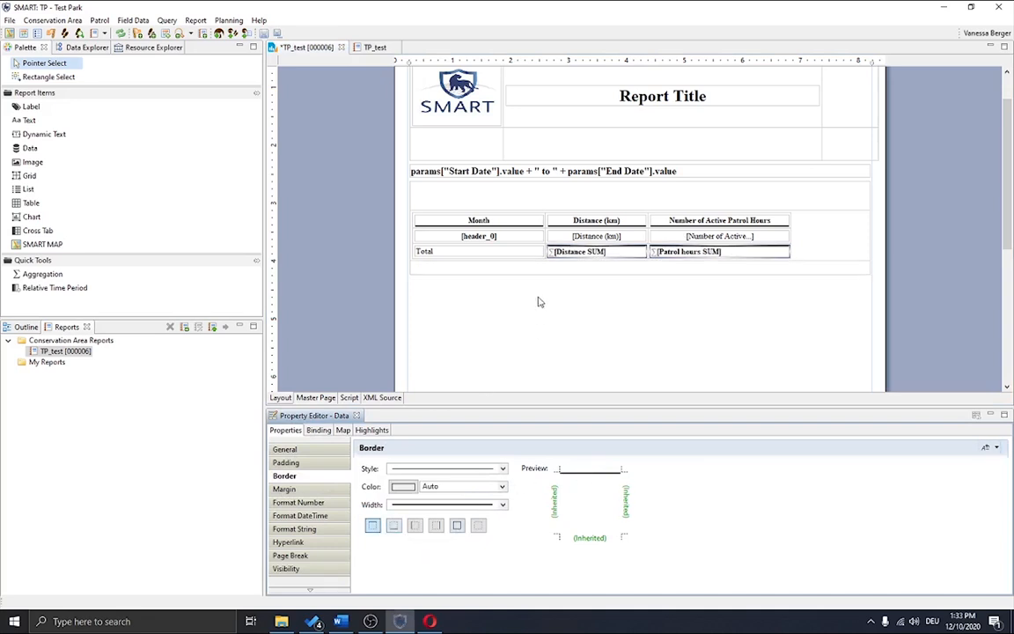
pyautogui.click(520, 254)
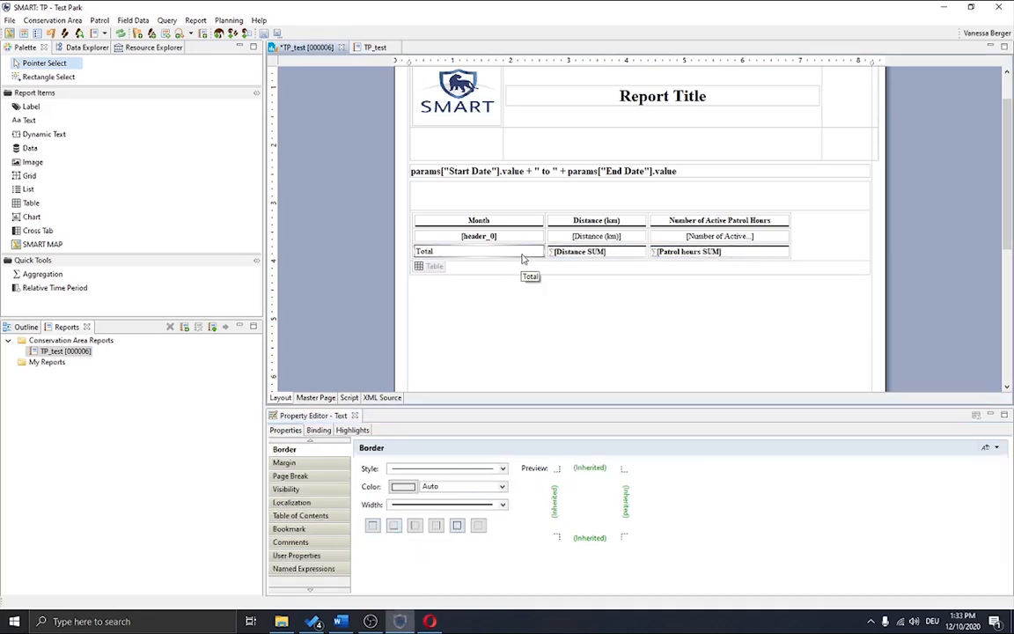
pyautogui.click(595, 479)
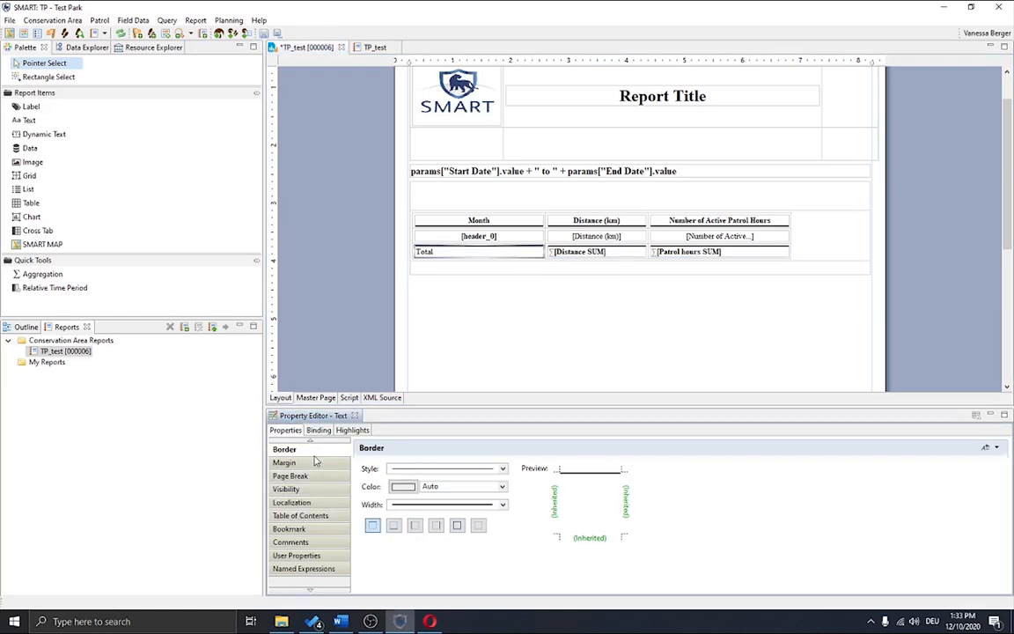
pyautogui.scroll(2, 316, 447)
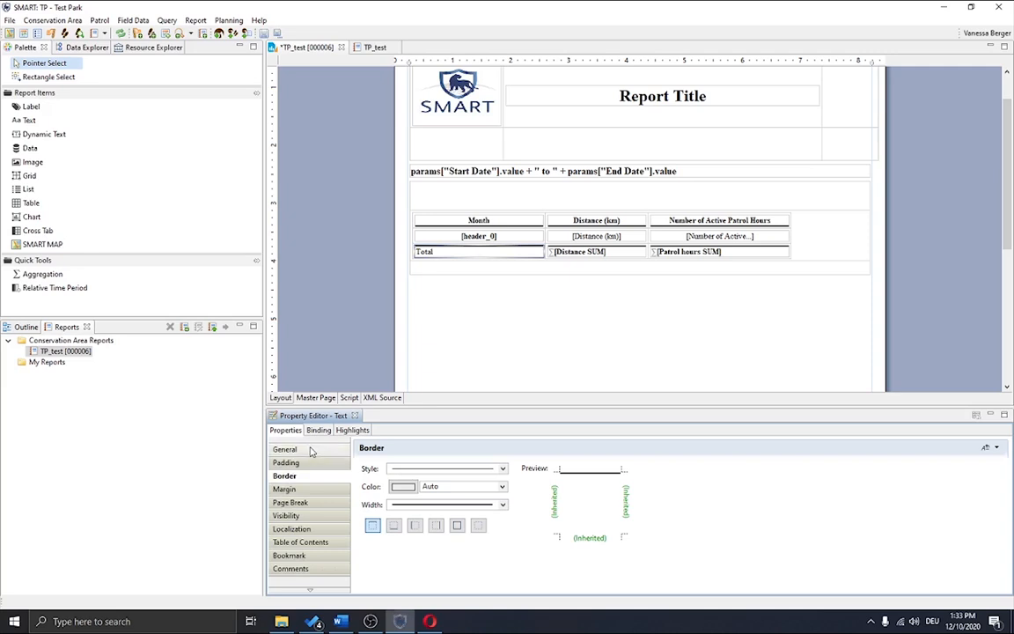
# Make the Total footer text bold and right-aligned, and save the report.
pyautogui.click(311, 450)
pyautogui.click(368, 543)
pyautogui.click(474, 543)
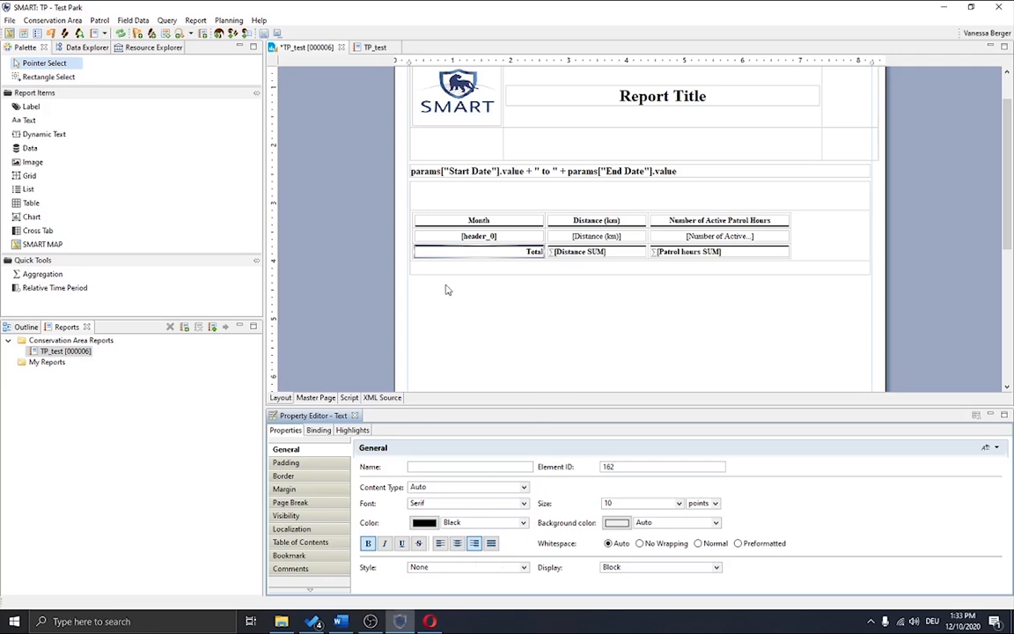
pyautogui.click(507, 335)
pyautogui.hotkey('ctrl', 's')
# Run the TP_test report for All Dates to check the formatted totals row, and close the report output.
pyautogui.click(77, 352)
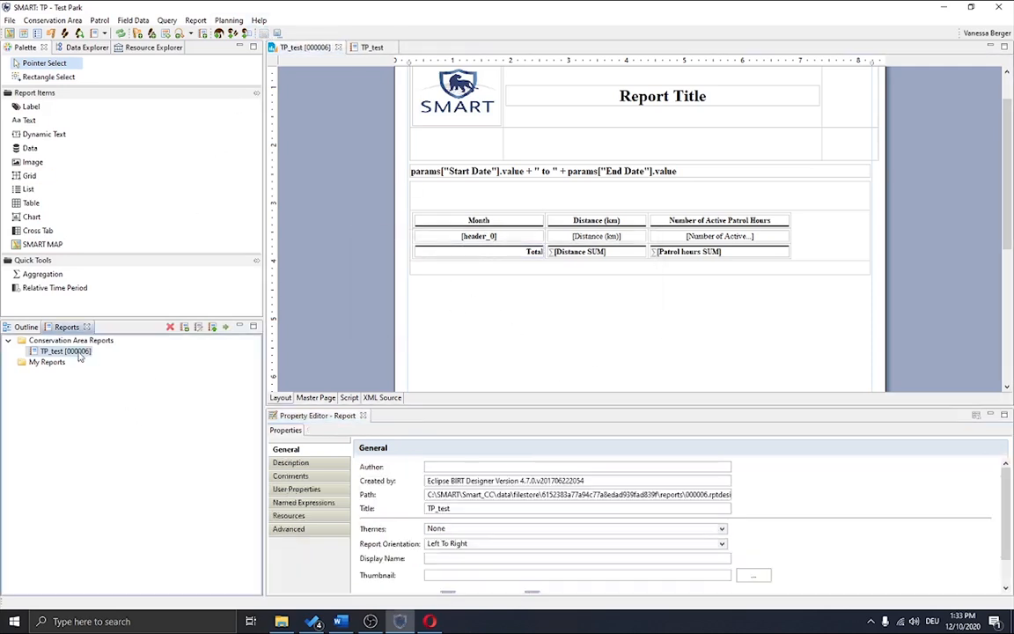
pyautogui.click(226, 326)
pyautogui.click(567, 342)
pyautogui.click(393, 48)
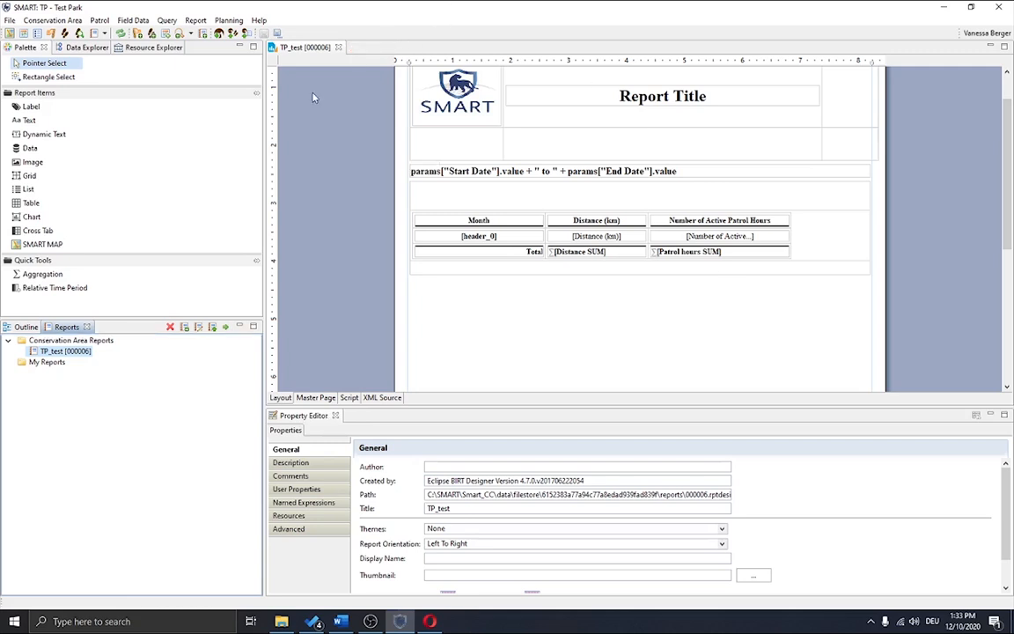
pyautogui.rightClick(89, 353)
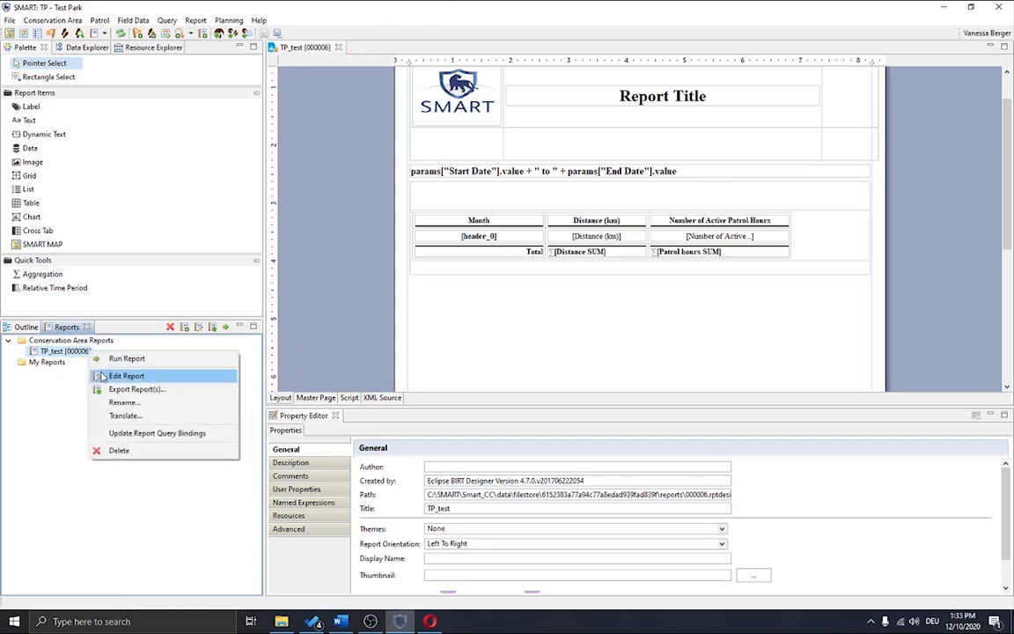
pyautogui.click(114, 358)
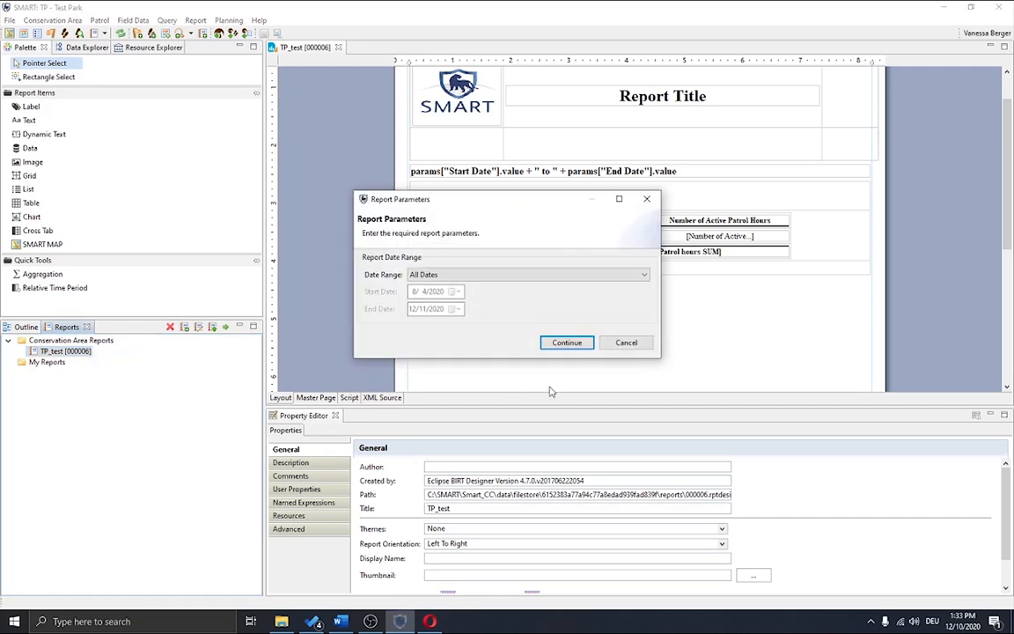
pyautogui.click(568, 342)
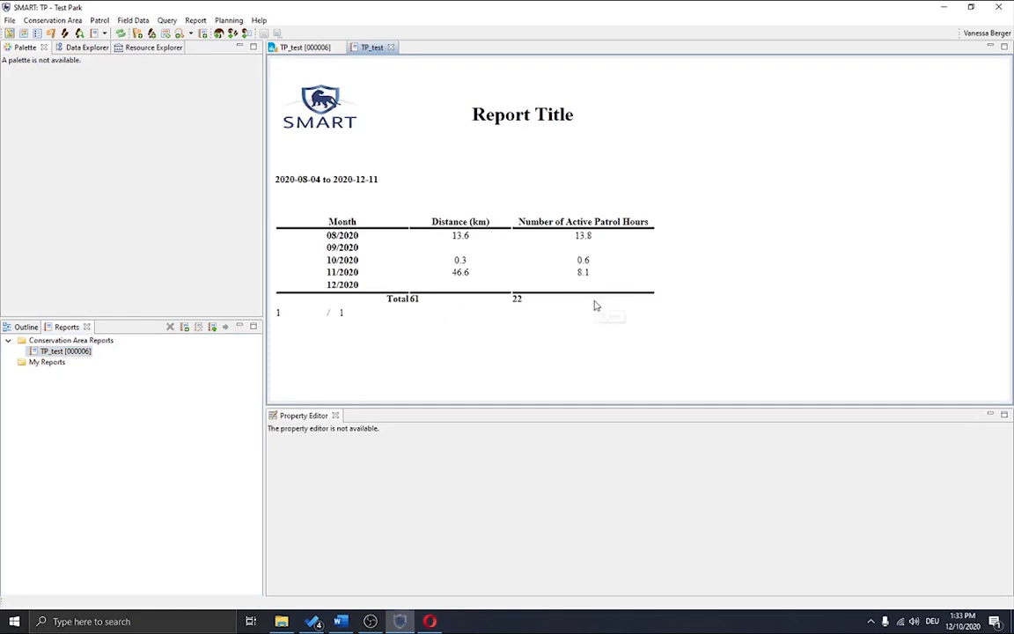
pyautogui.rightClick(361, 47)
pyautogui.click(355, 49)
pyautogui.click(389, 47)
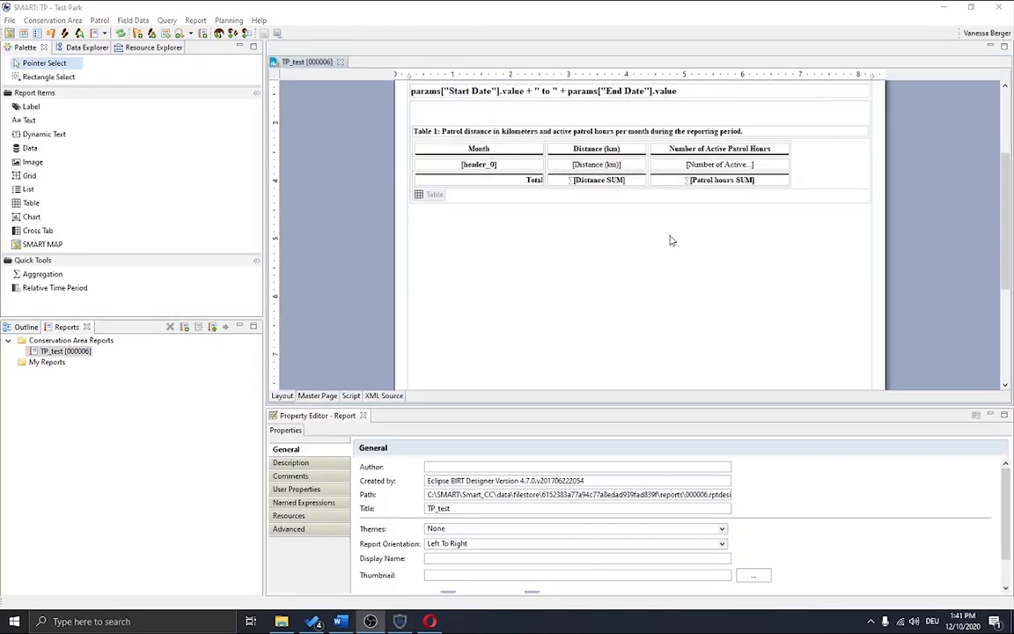
# Open the queries view, run summary_administrative_zone_observation for All Dates, and widen its first result column to read the full heading.
pyautogui.click(164, 22)
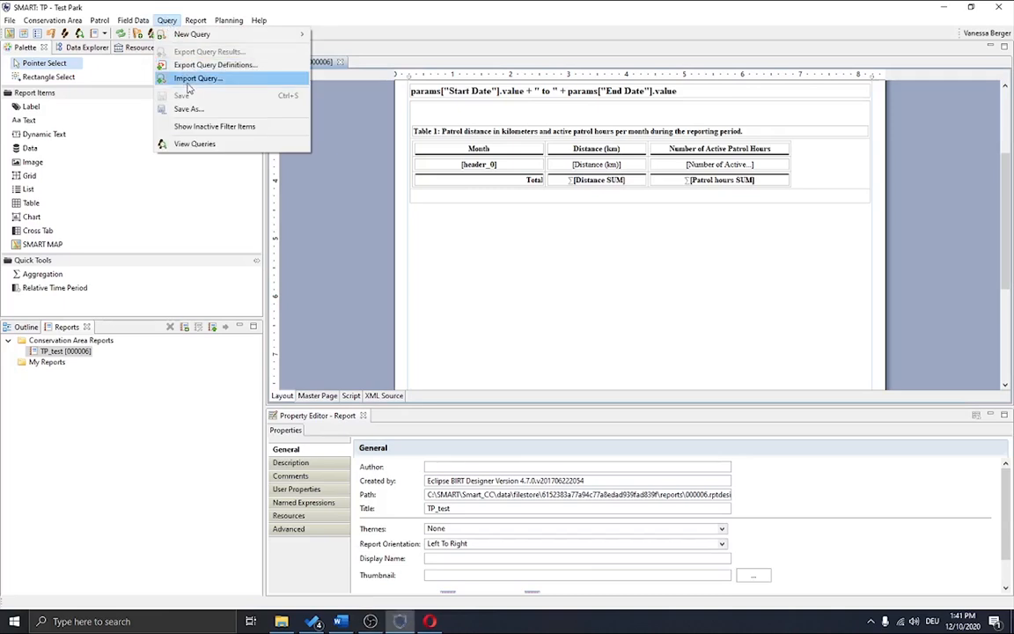
pyautogui.click(187, 143)
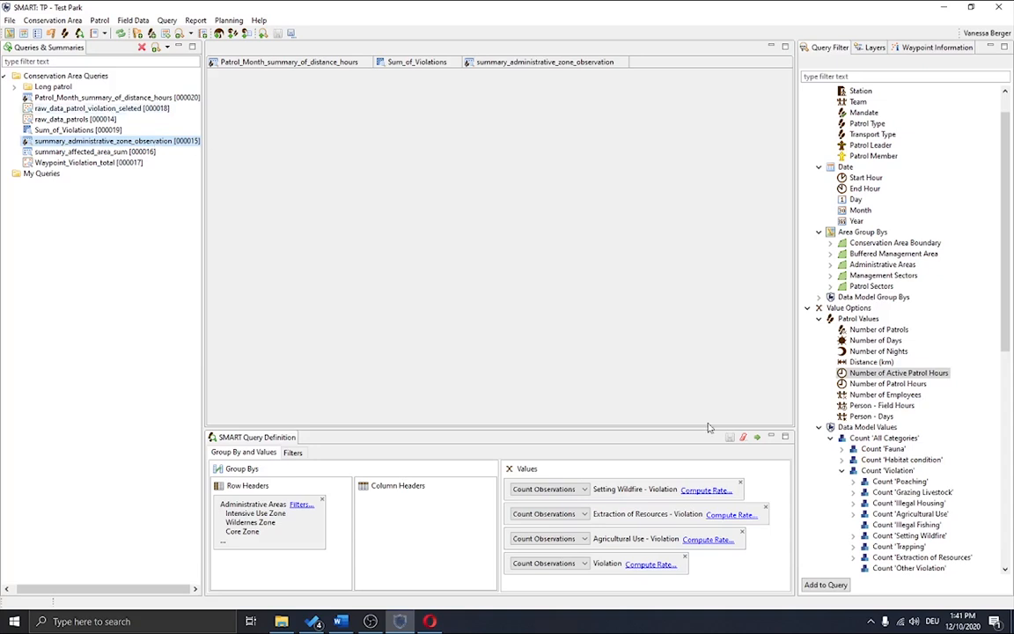
pyautogui.click(757, 439)
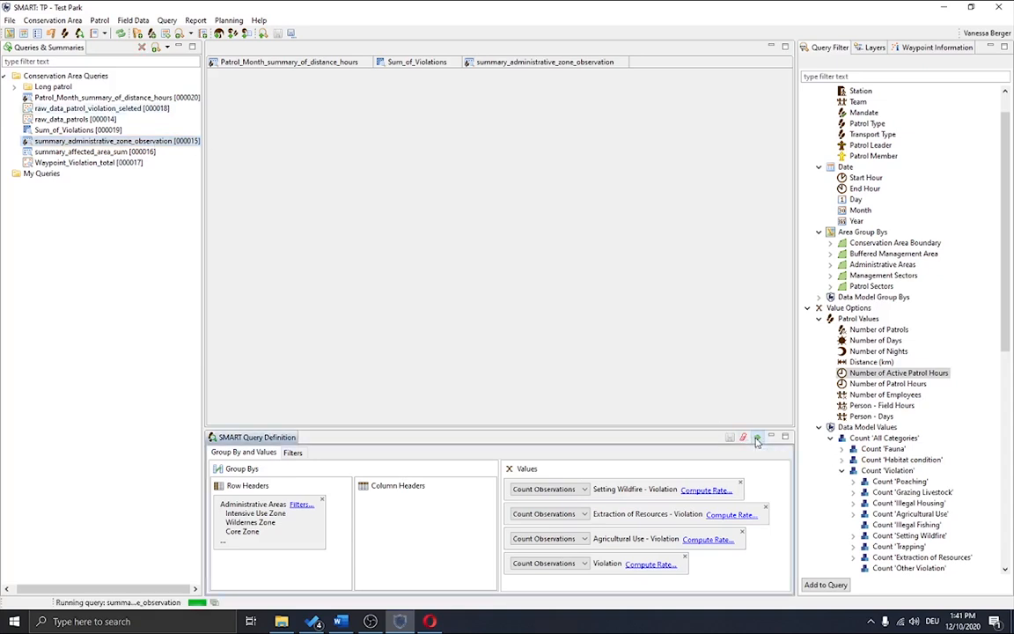
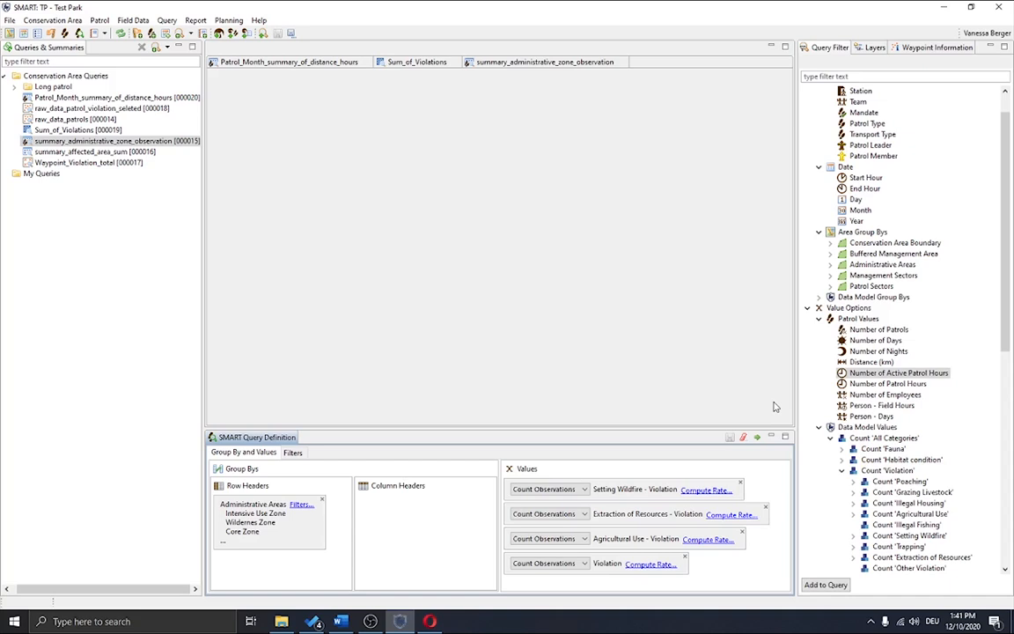
pyautogui.click(757, 437)
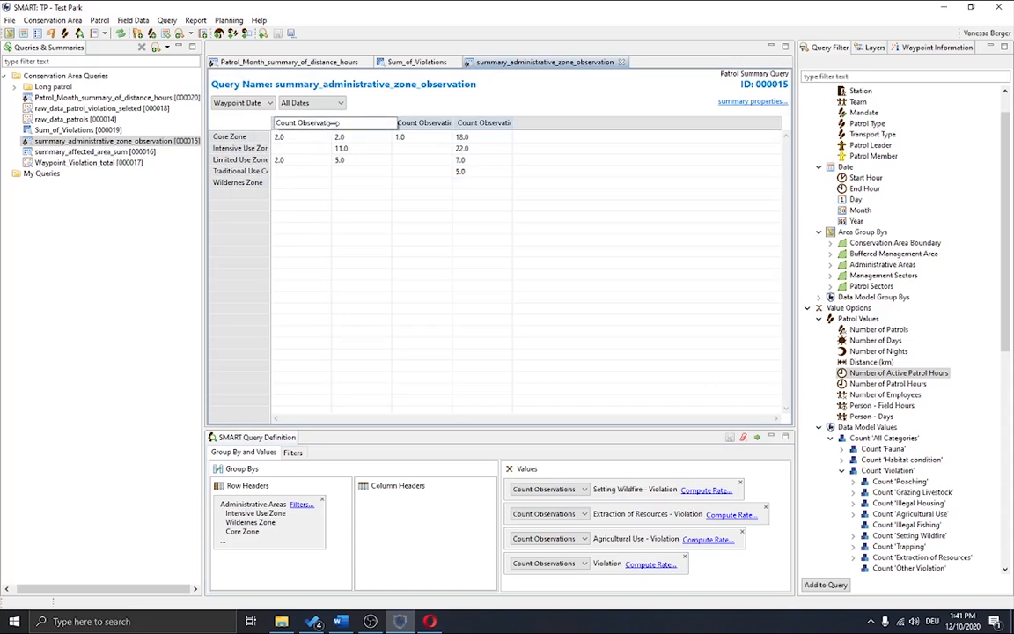
pyautogui.doubleClick(331, 123)
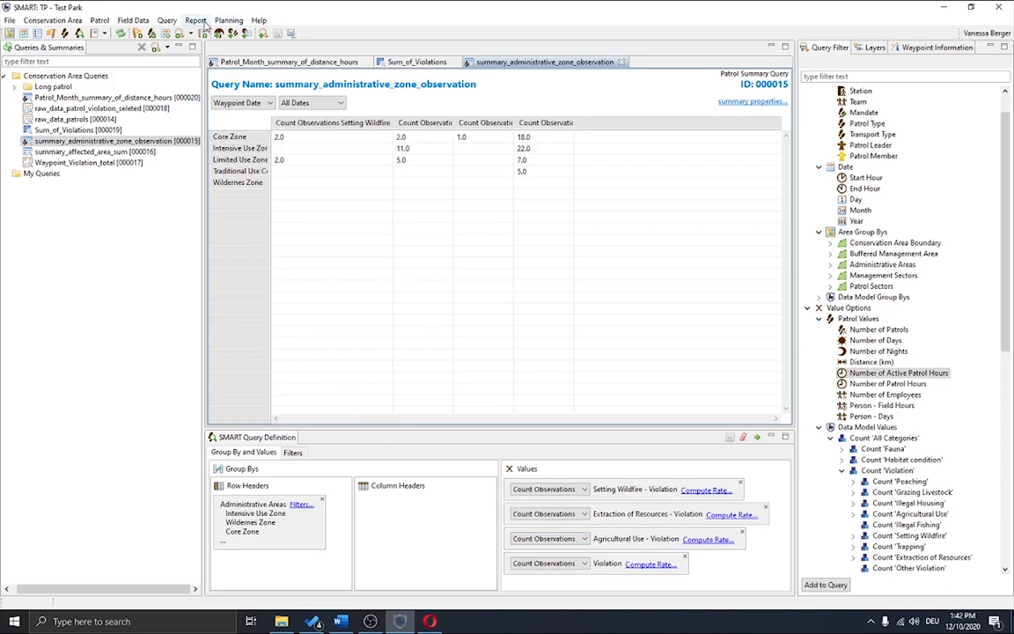
# Return to the reports view and open TP_test for editing.
pyautogui.click(194, 21)
pyautogui.click(201, 82)
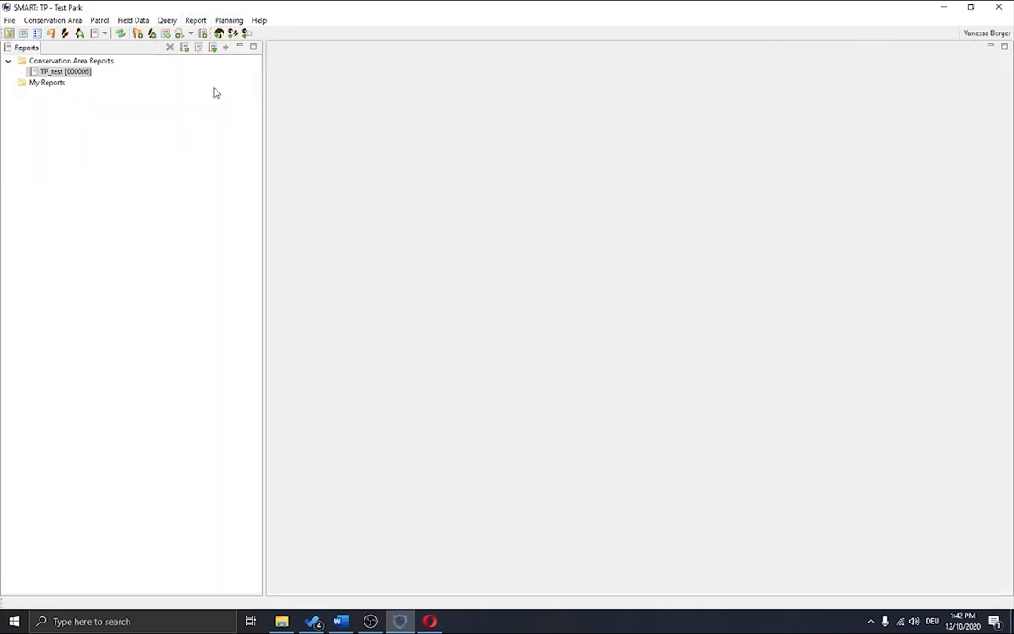
pyautogui.click(36, 74)
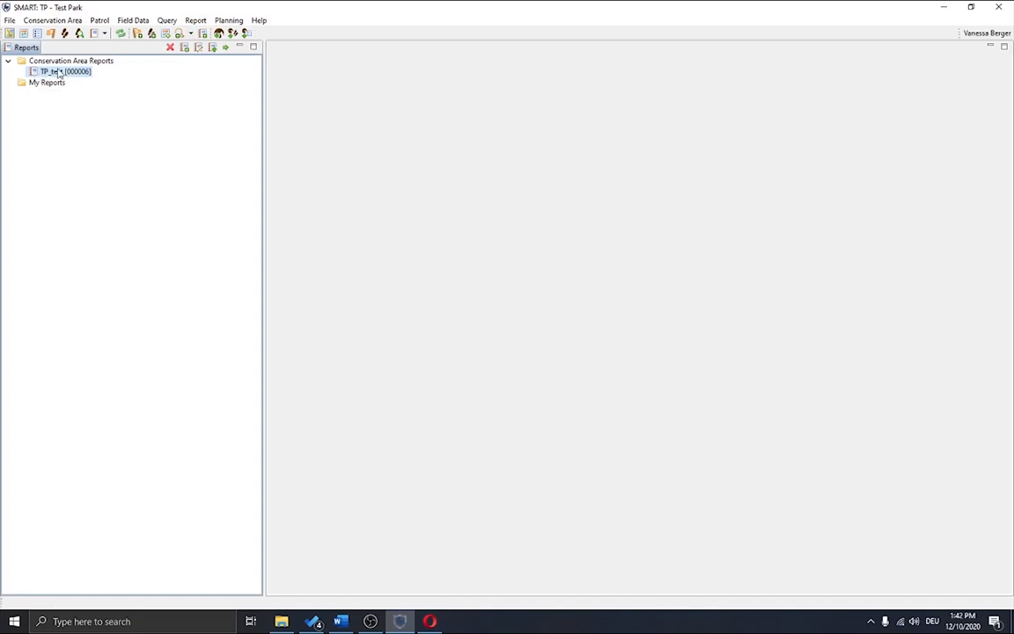
pyautogui.rightClick(60, 75)
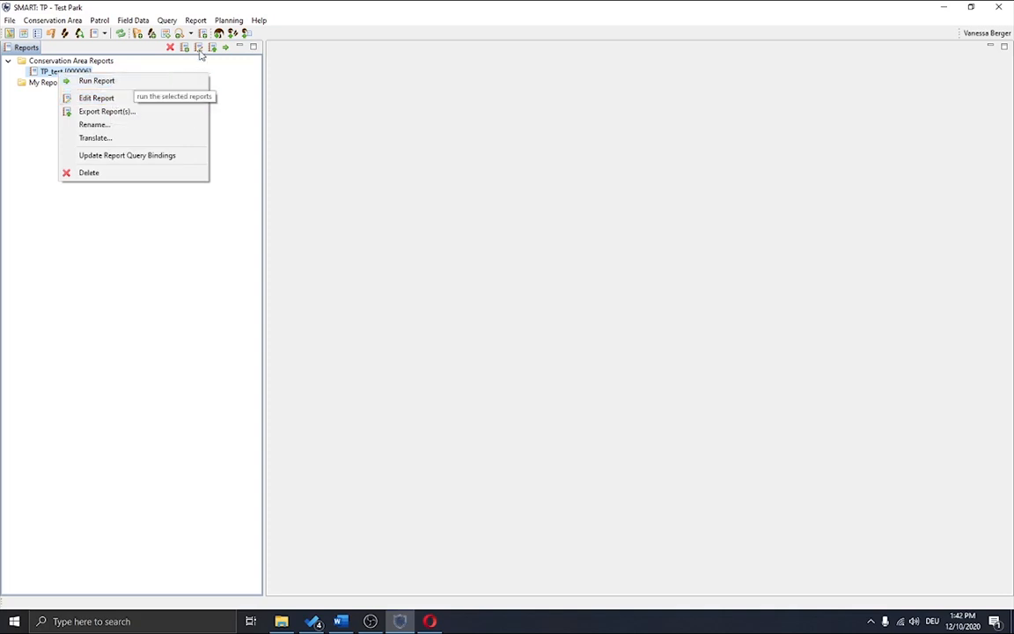
pyautogui.click(139, 97)
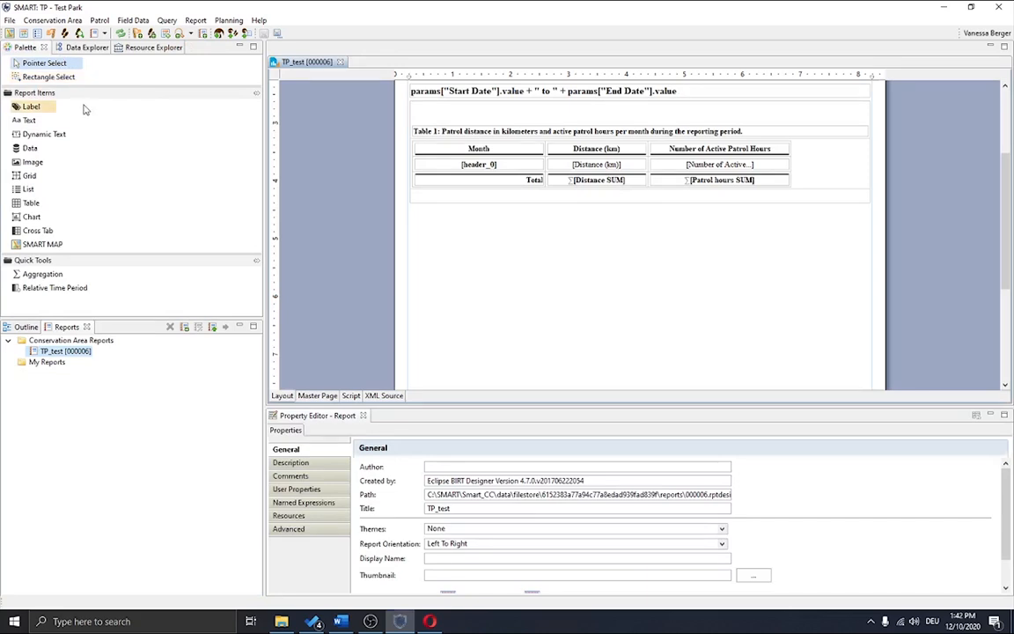
# Create a SMART Queries Data Set from the summary_administrative_zone_observation query and widen the Display Name column of its output columns.
pyautogui.click(85, 48)
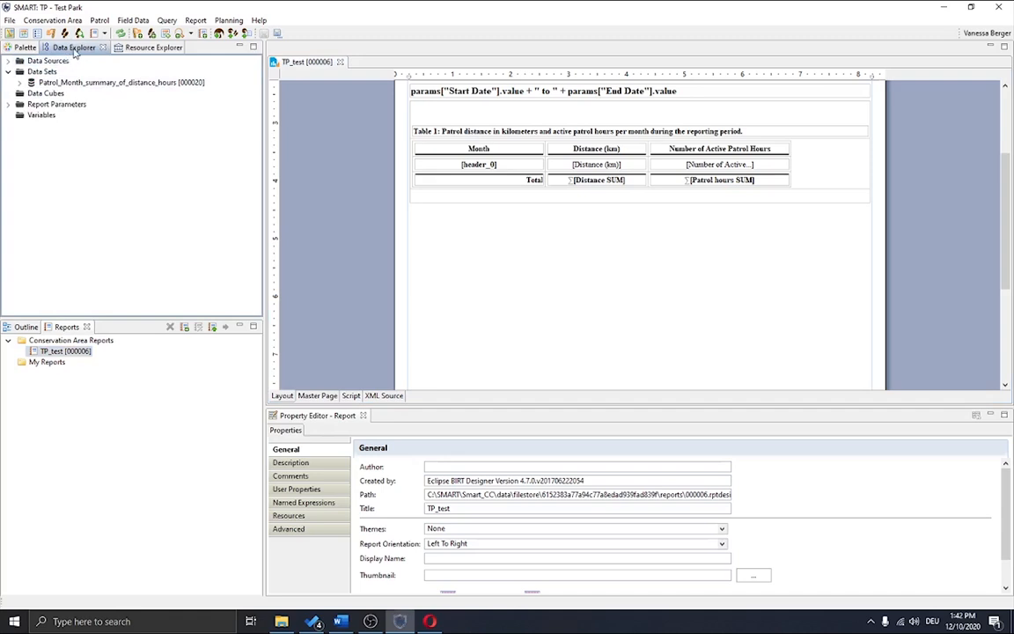
pyautogui.click(44, 73)
pyautogui.rightClick(47, 79)
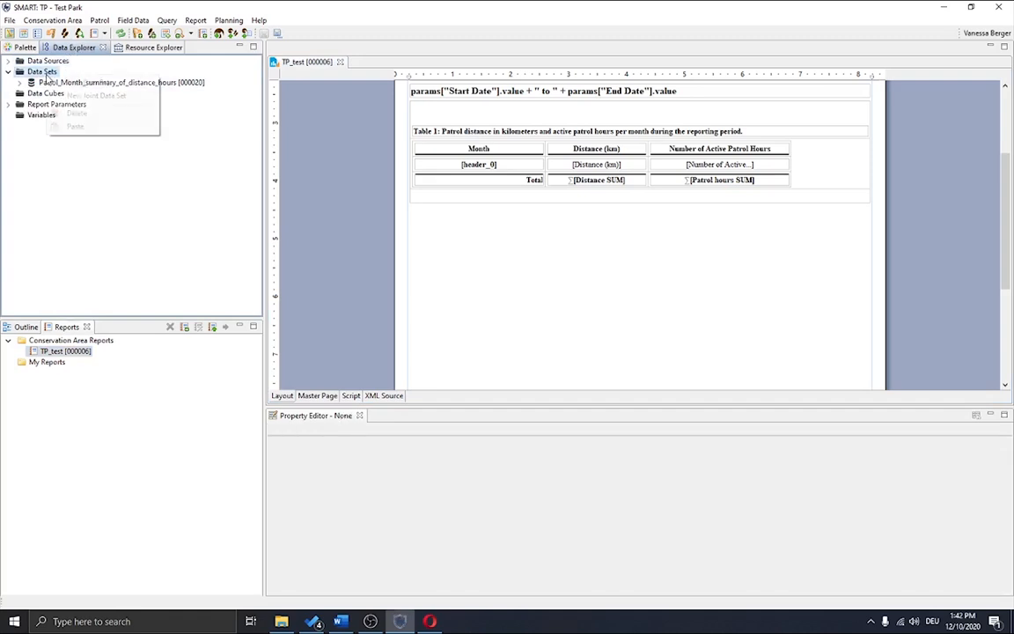
pyautogui.click(71, 83)
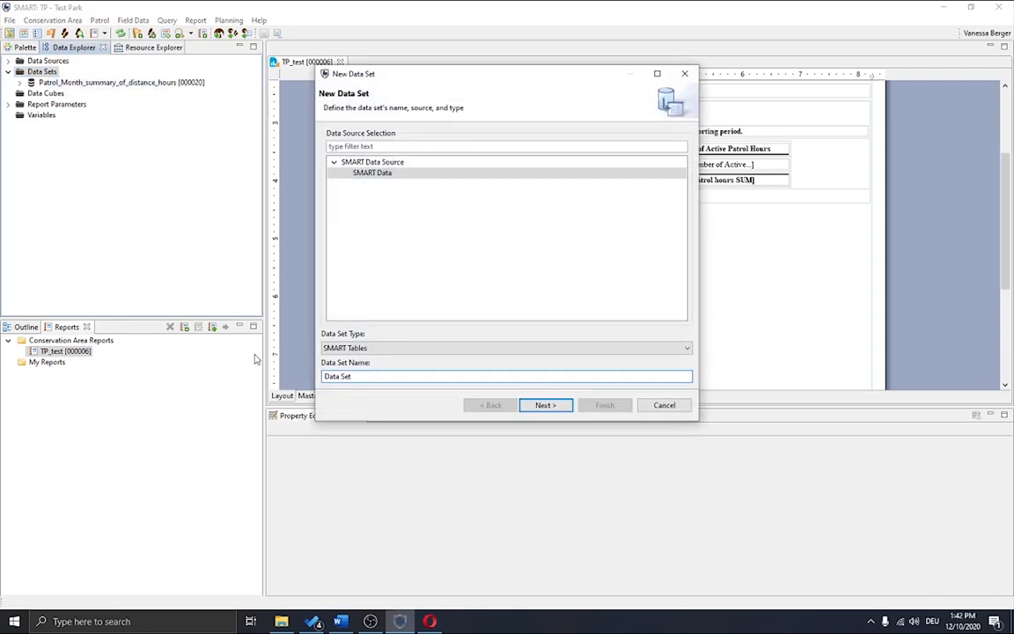
pyautogui.click(368, 349)
pyautogui.click(361, 369)
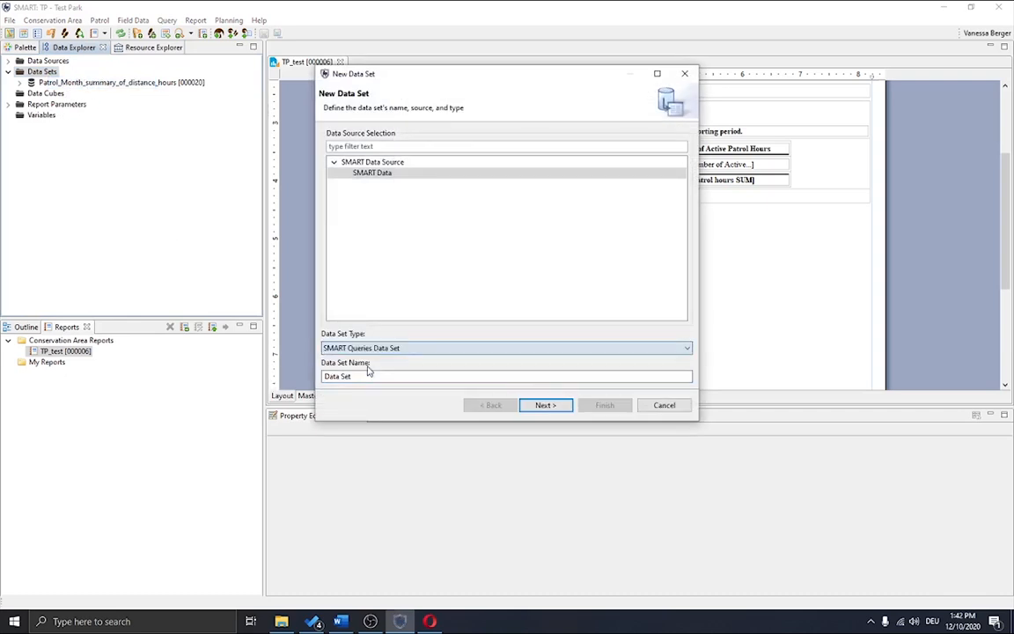
pyautogui.click(558, 407)
pyautogui.click(495, 213)
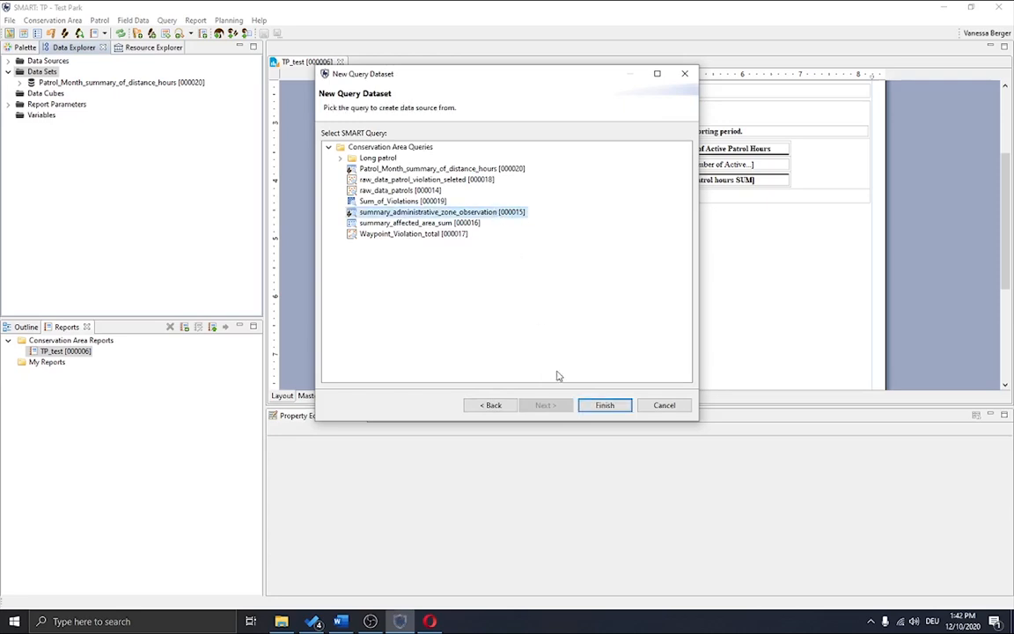
pyautogui.click(595, 406)
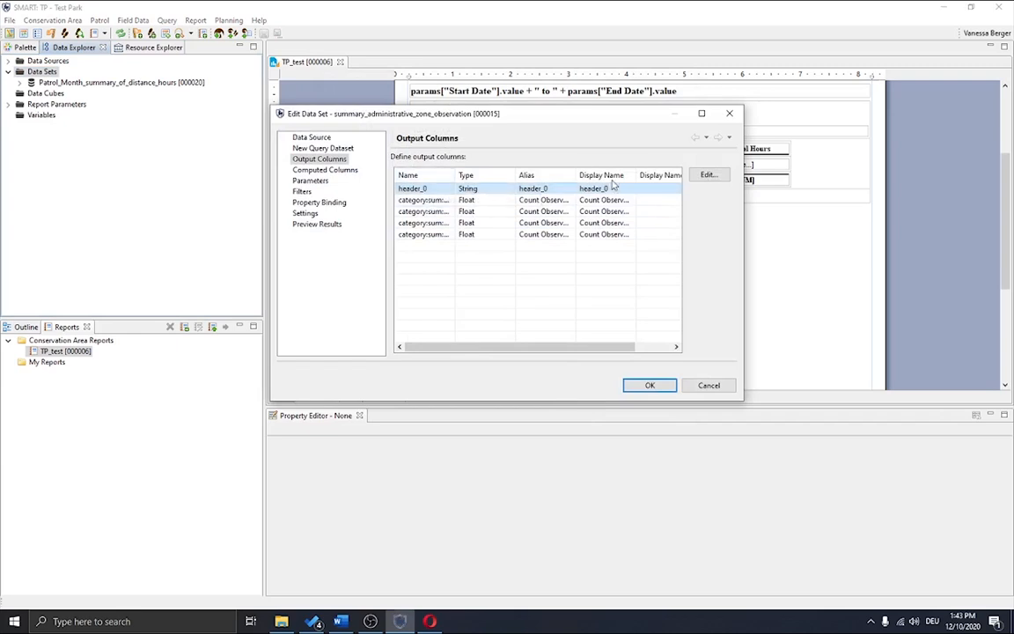
pyautogui.moveTo(637, 176); pyautogui.dragTo(673, 185)
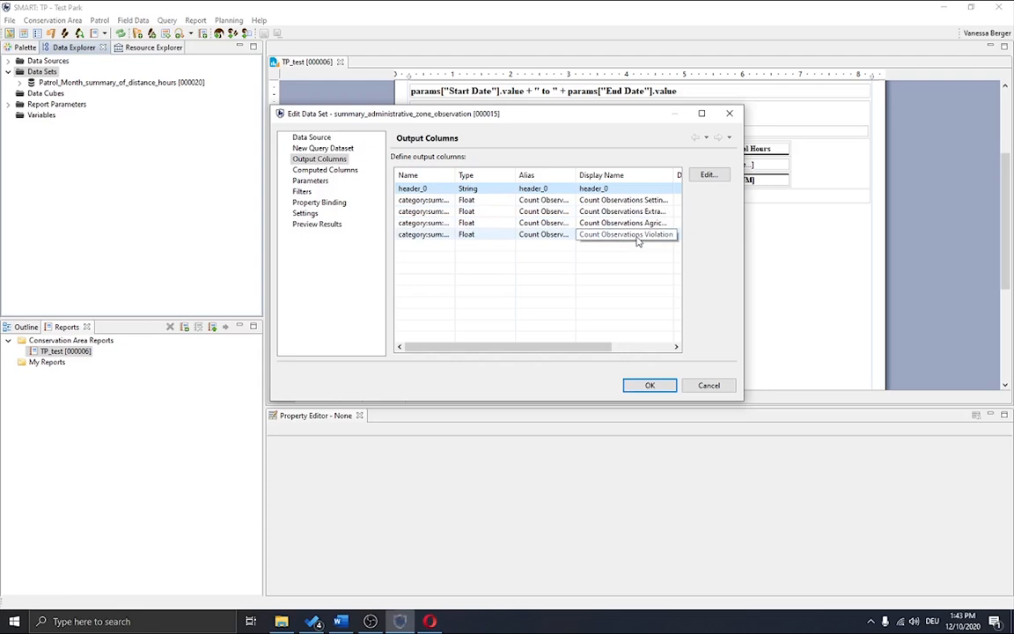
# Define a new computed column named Frequency in the data set, with Float data type and PERCENTSUM aggregation.
pyautogui.click(349, 173)
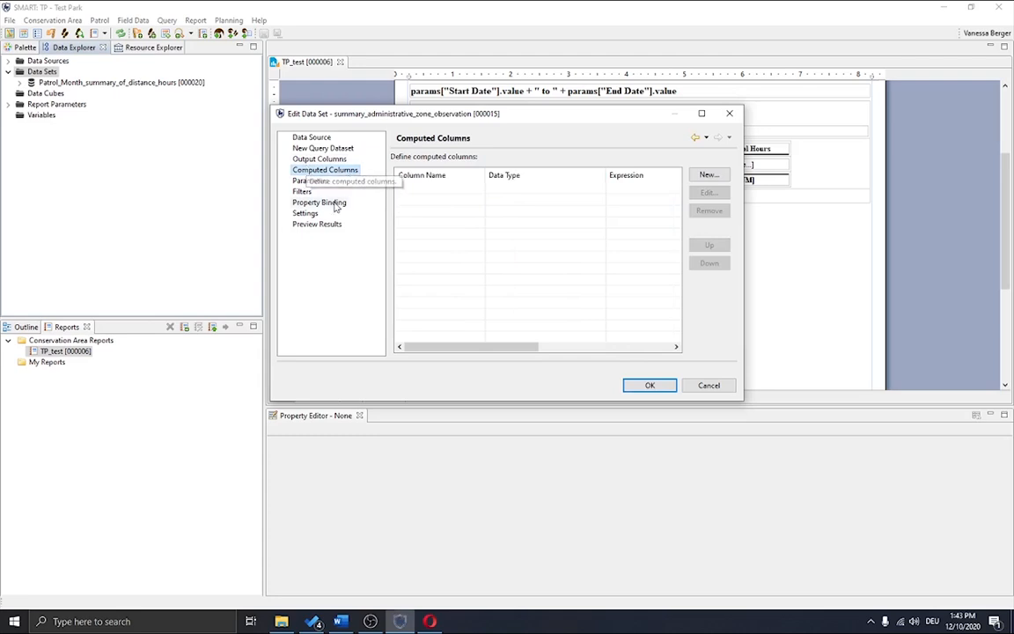
pyautogui.click(703, 176)
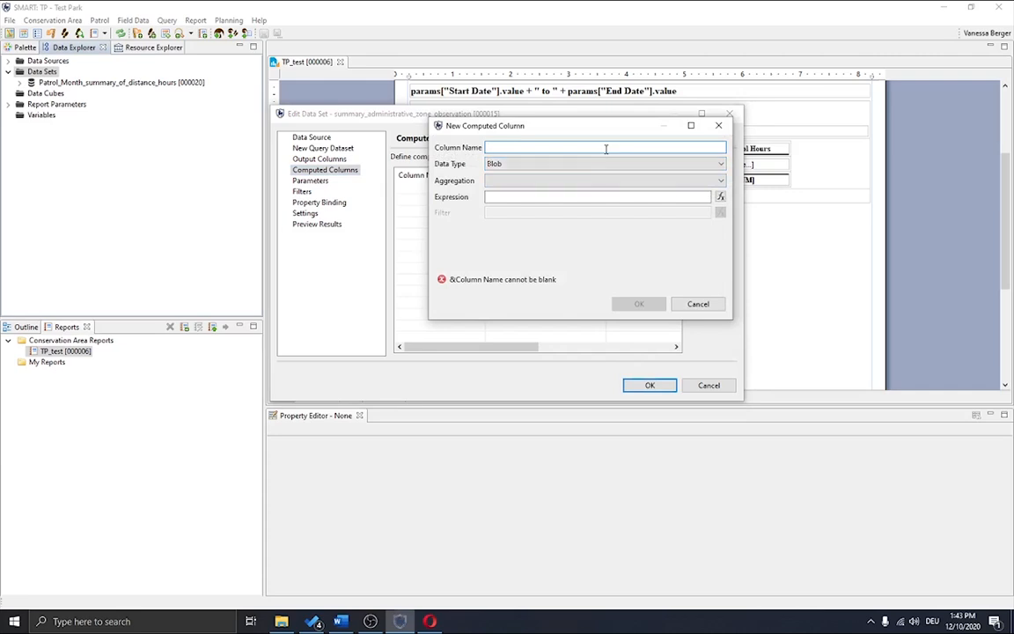
pyautogui.write('Frequency')
pyautogui.click(605, 165)
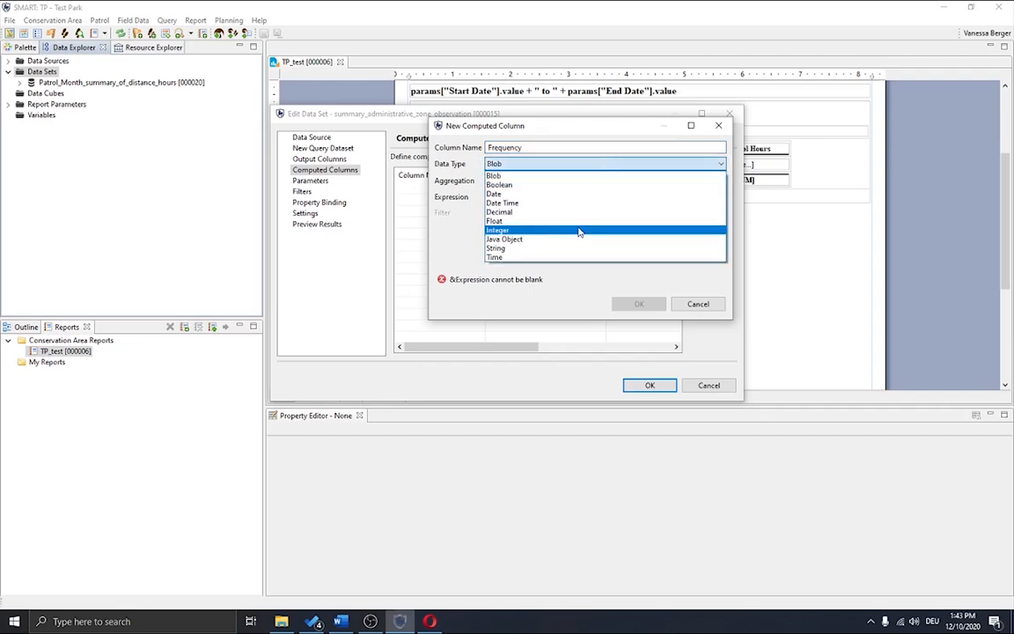
pyautogui.click(579, 230)
pyautogui.click(582, 167)
pyautogui.click(582, 167)
pyautogui.click(564, 183)
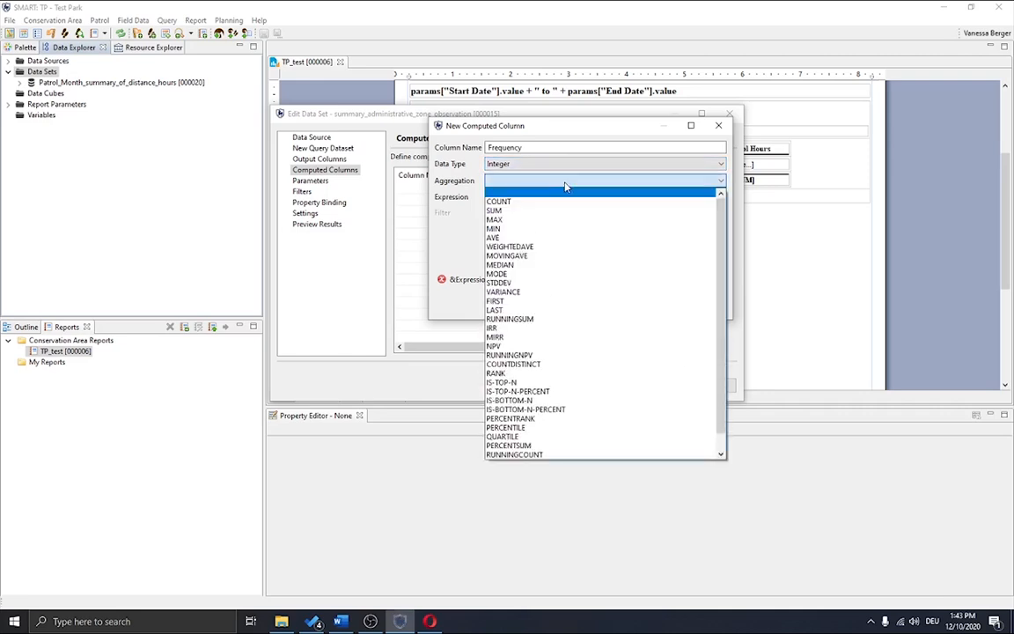
pyautogui.click(535, 448)
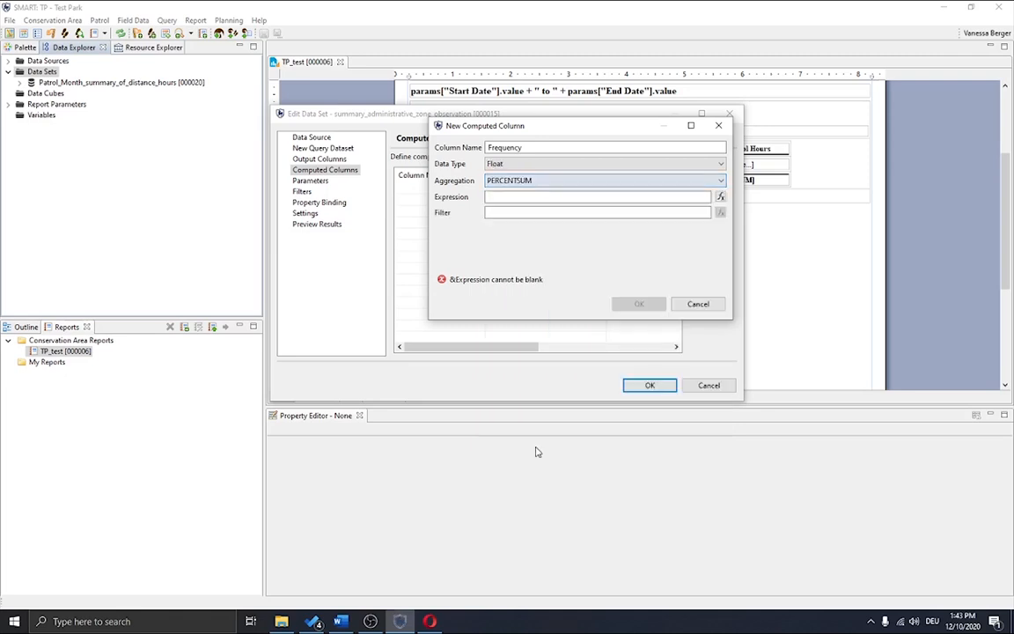
# Set the Frequency column's expression to row["Count Observations Violation"] and add the computed column.
pyautogui.click(566, 195)
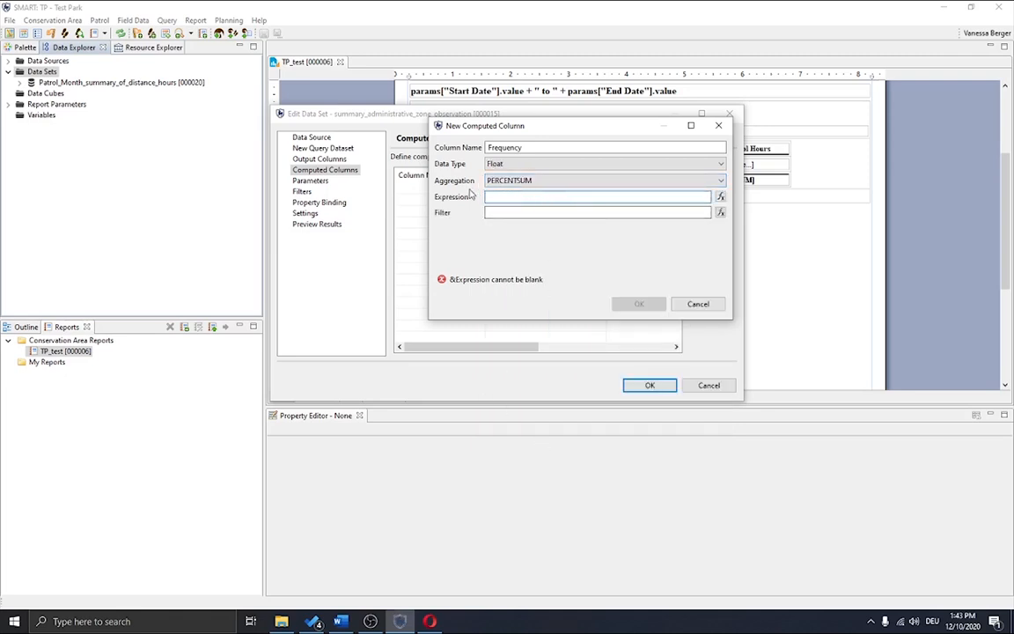
pyautogui.click(721, 199)
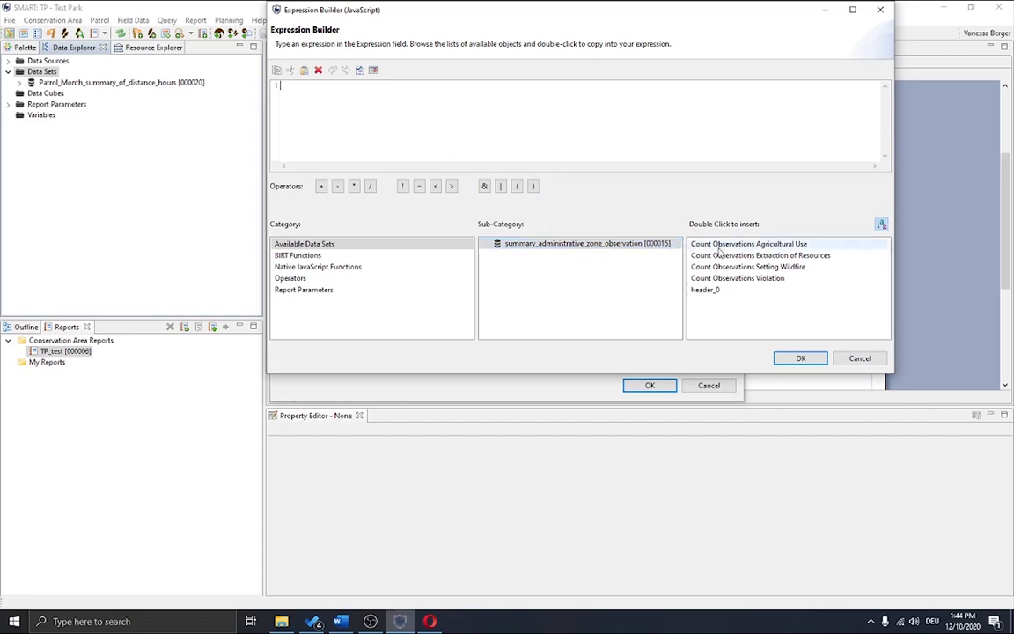
pyautogui.click(780, 280)
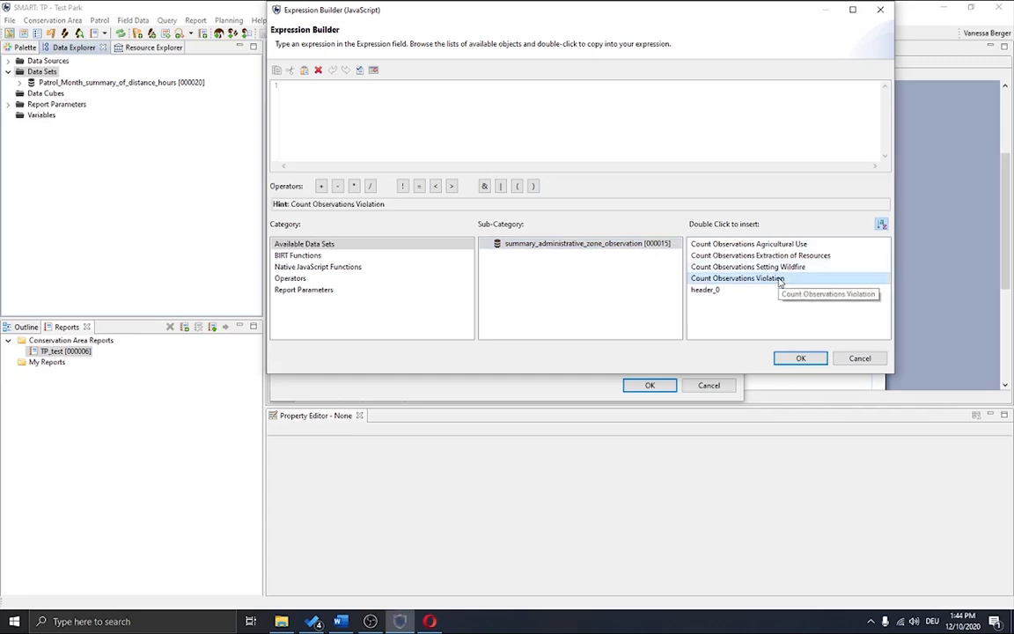
pyautogui.doubleClick(780, 280)
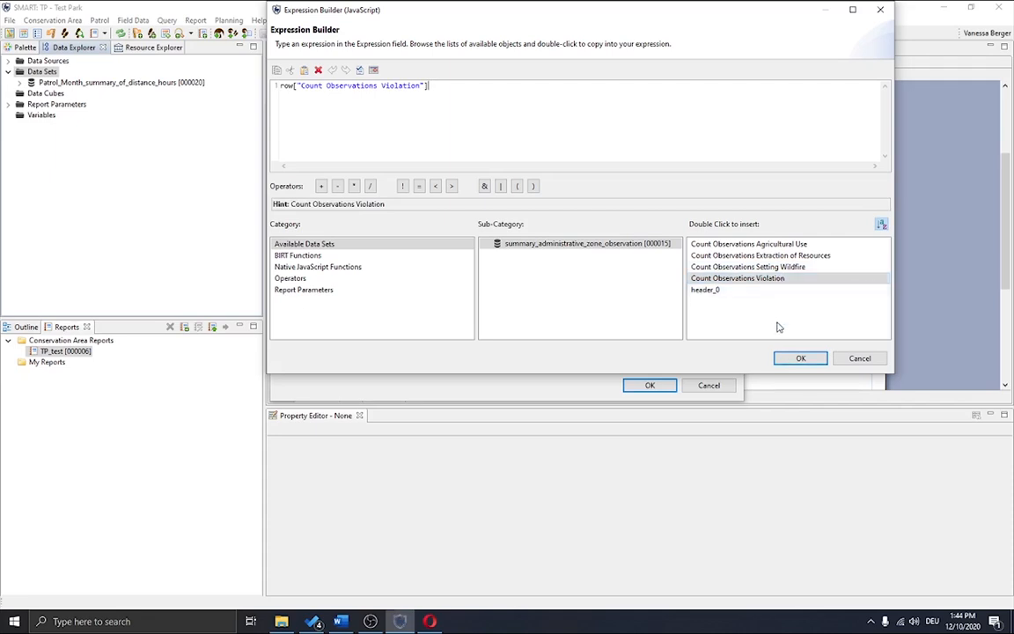
pyautogui.click(797, 360)
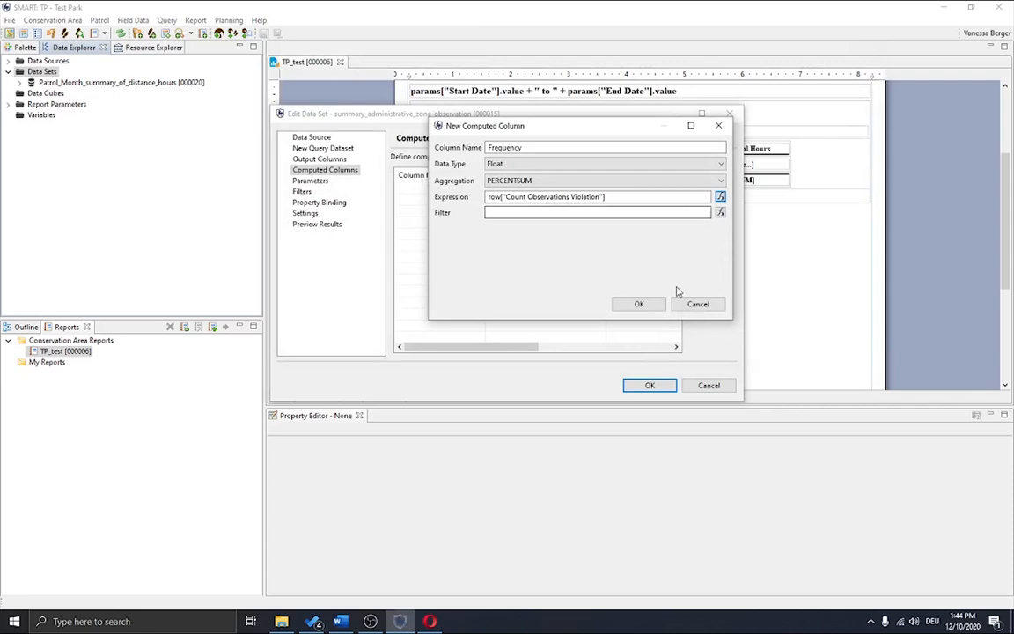
pyautogui.click(640, 304)
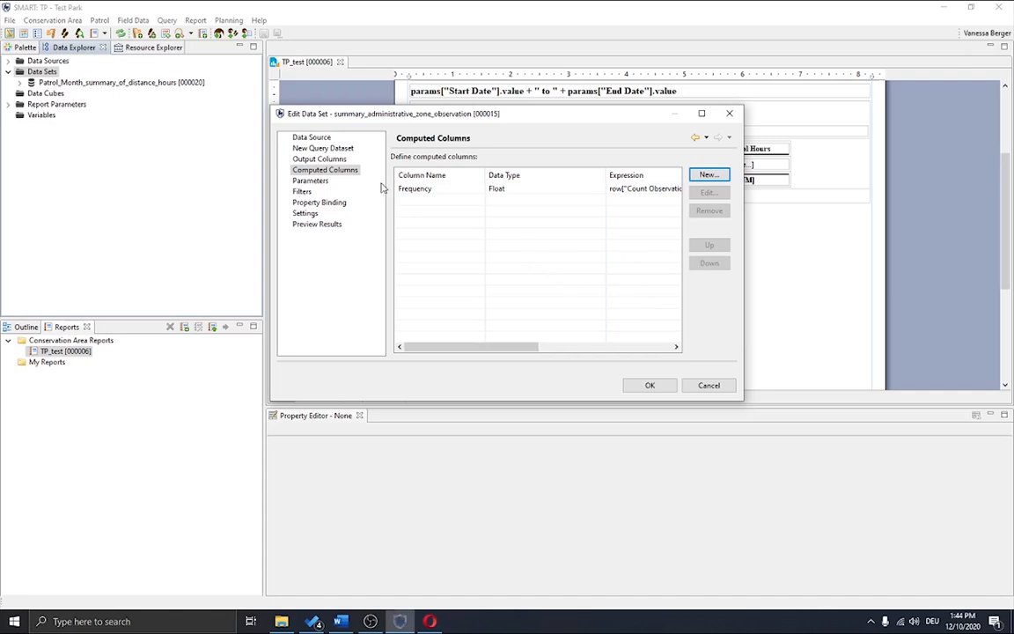
pyautogui.click(313, 181)
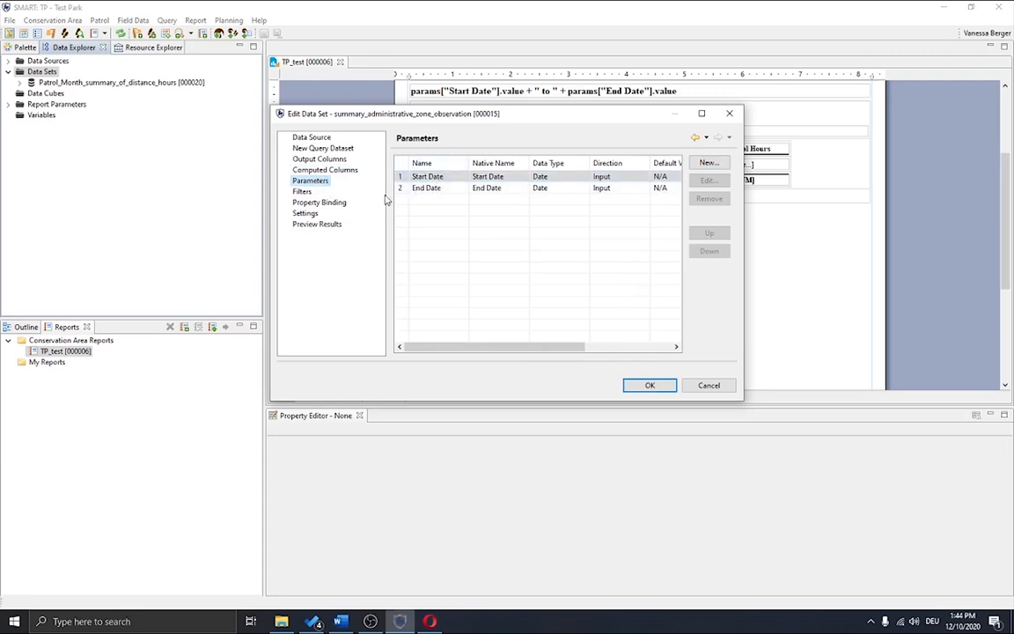
pyautogui.click(302, 192)
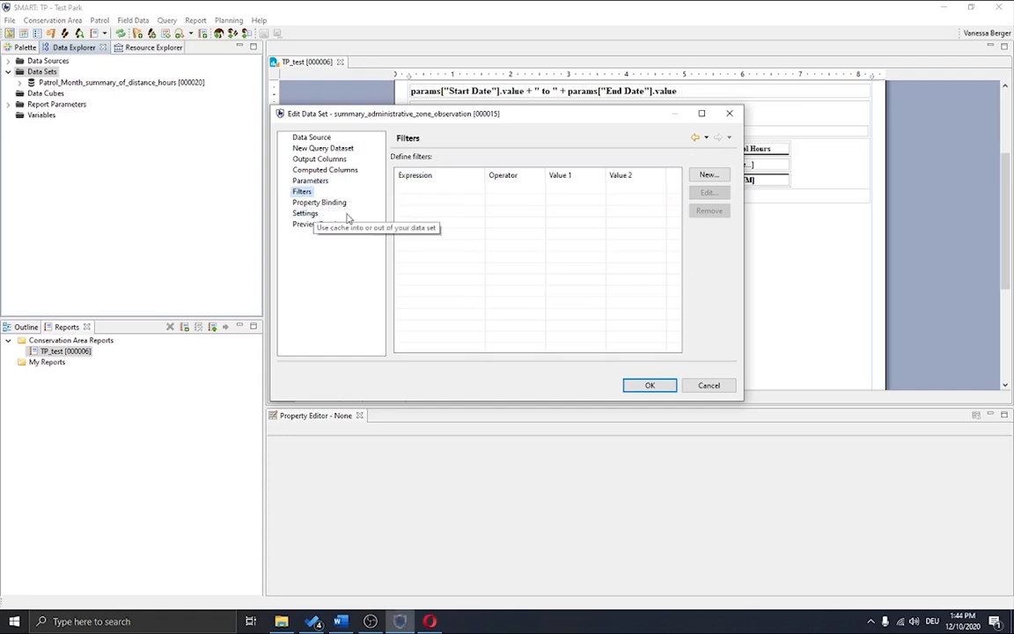
pyautogui.click(707, 175)
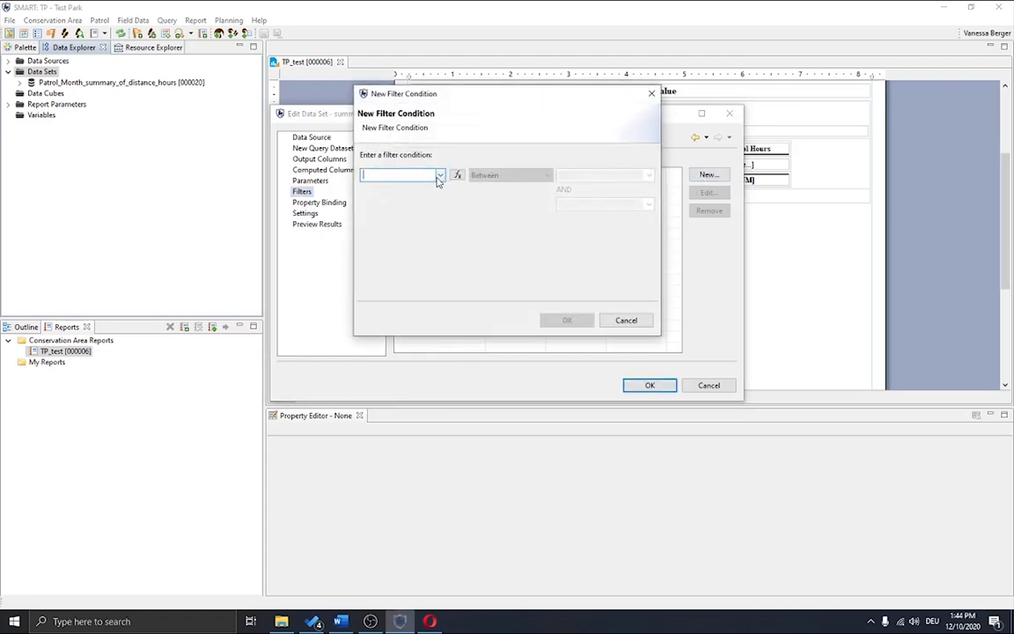
pyautogui.click(439, 175)
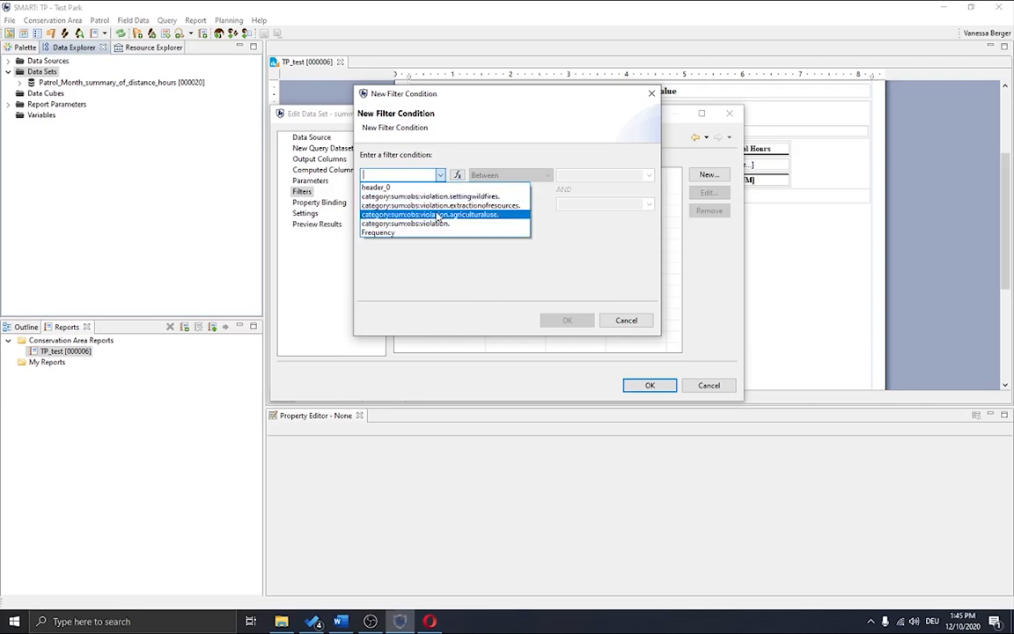
pyautogui.click(437, 215)
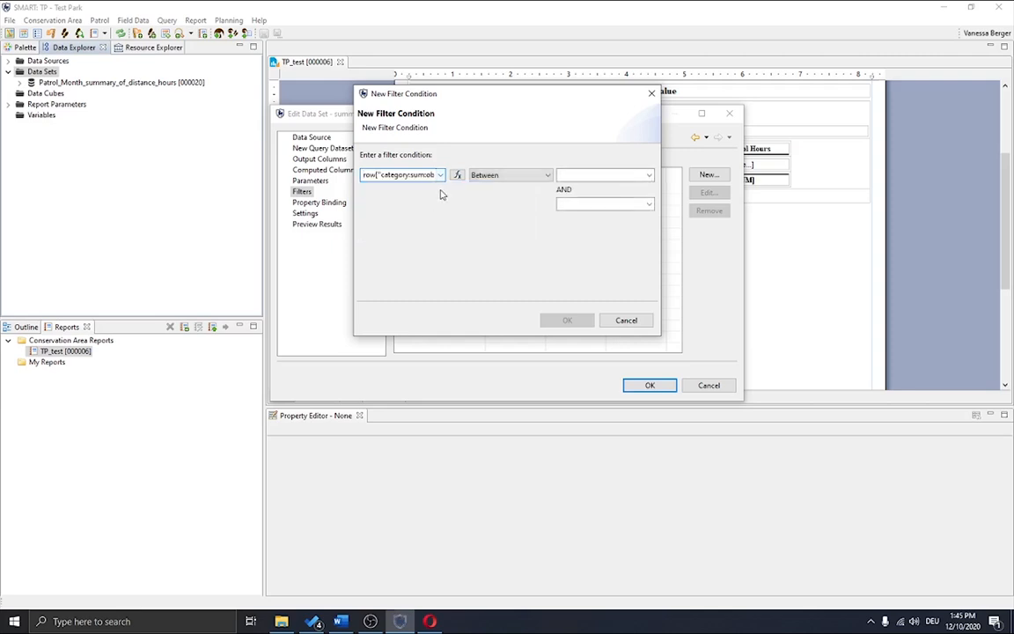
pyautogui.click(546, 175)
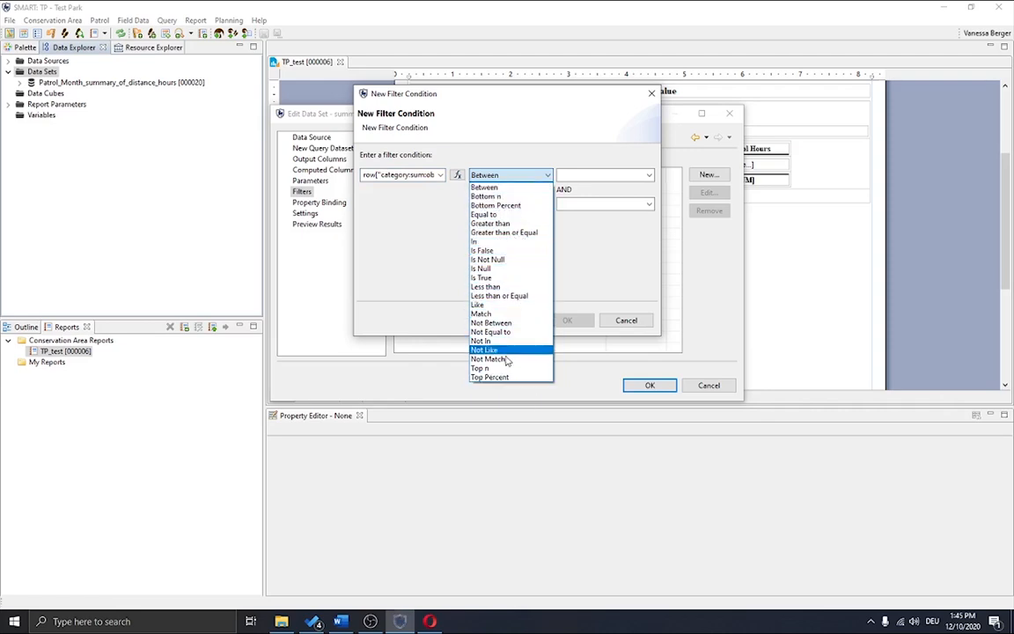
pyautogui.click(525, 177)
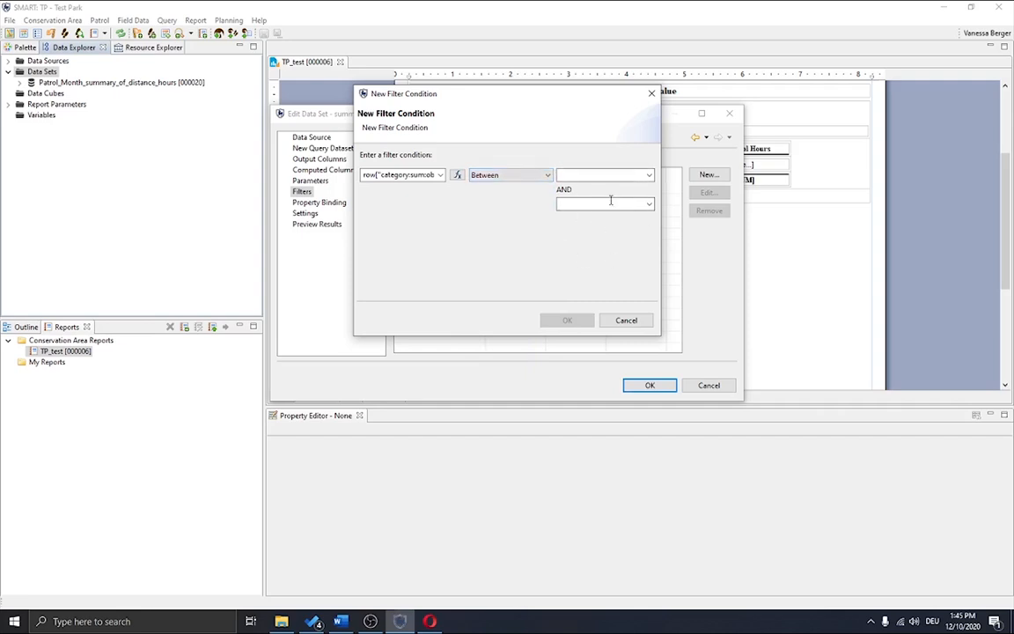
pyautogui.click(623, 319)
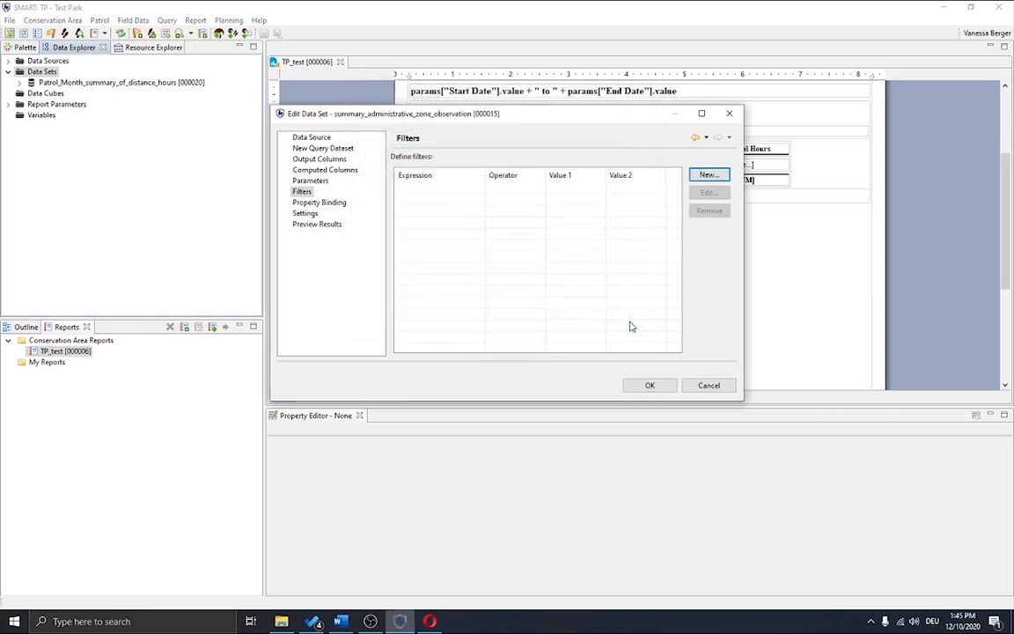
# Review the data set's property binding, settings and preview results across to the Frequency column, and accept the data set.
pyautogui.click(335, 206)
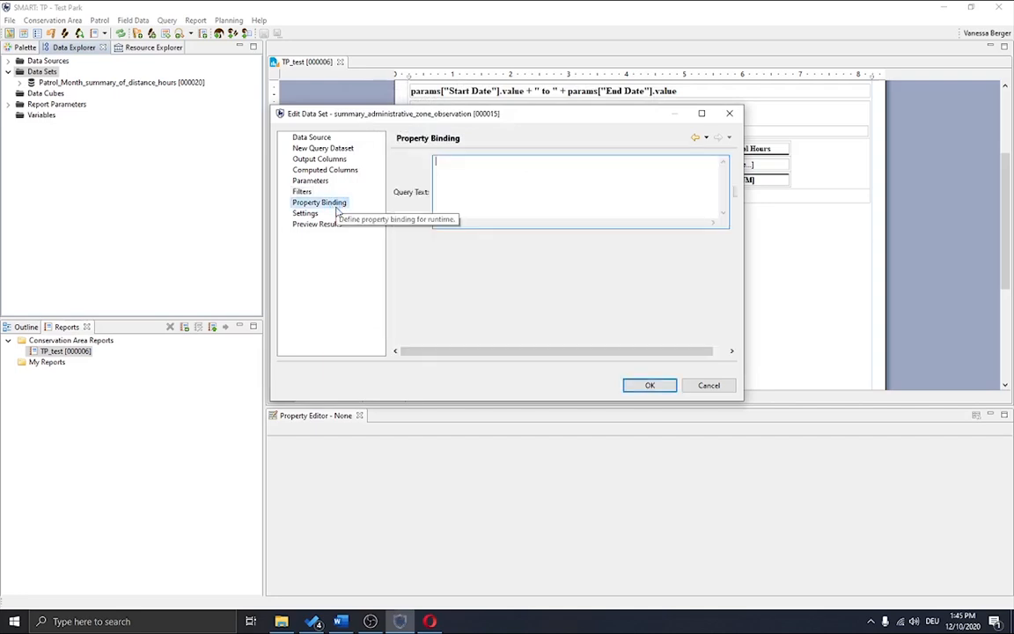
pyautogui.click(304, 214)
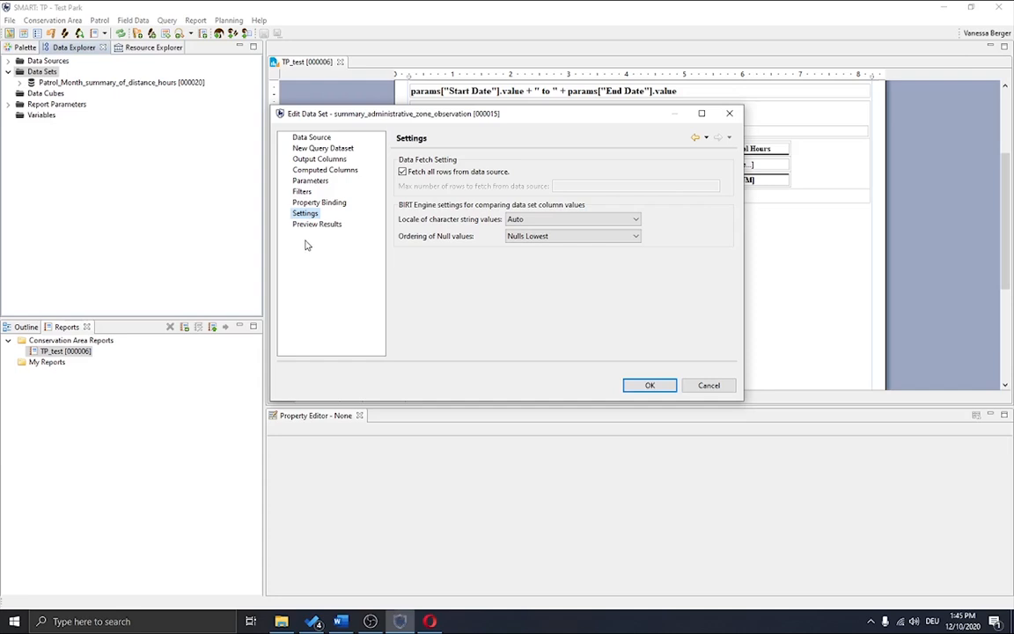
pyautogui.click(312, 225)
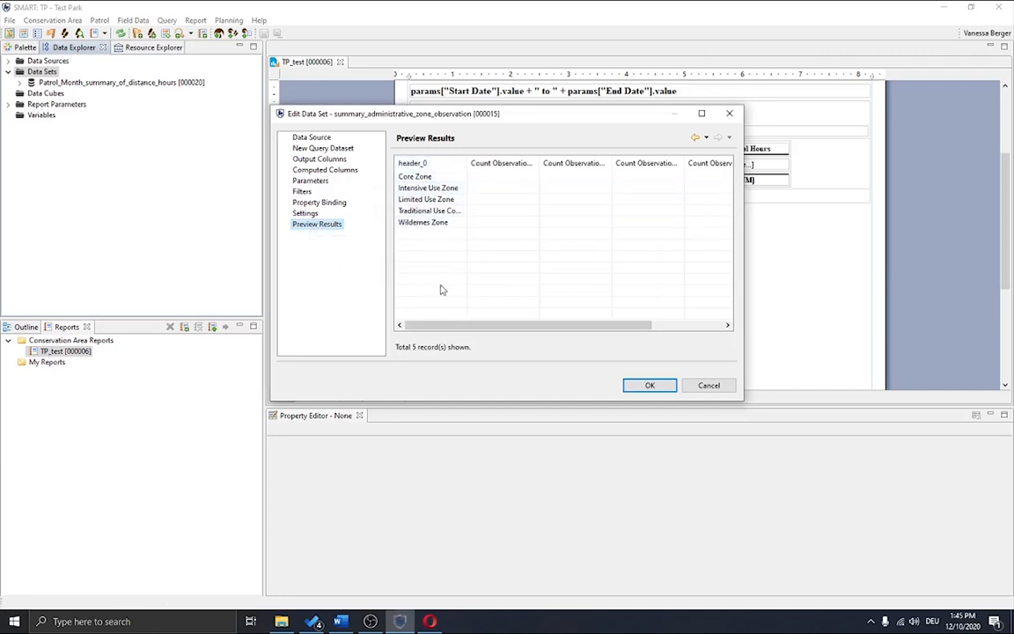
pyautogui.moveTo(437, 327); pyautogui.dragTo(489, 326)
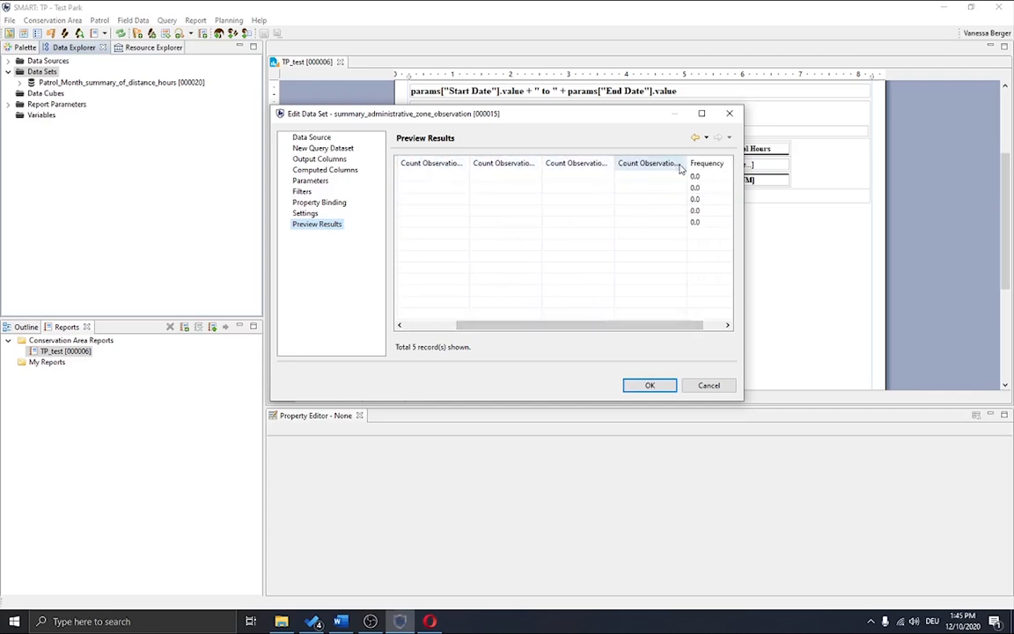
pyautogui.moveTo(672, 331); pyautogui.dragTo(691, 328)
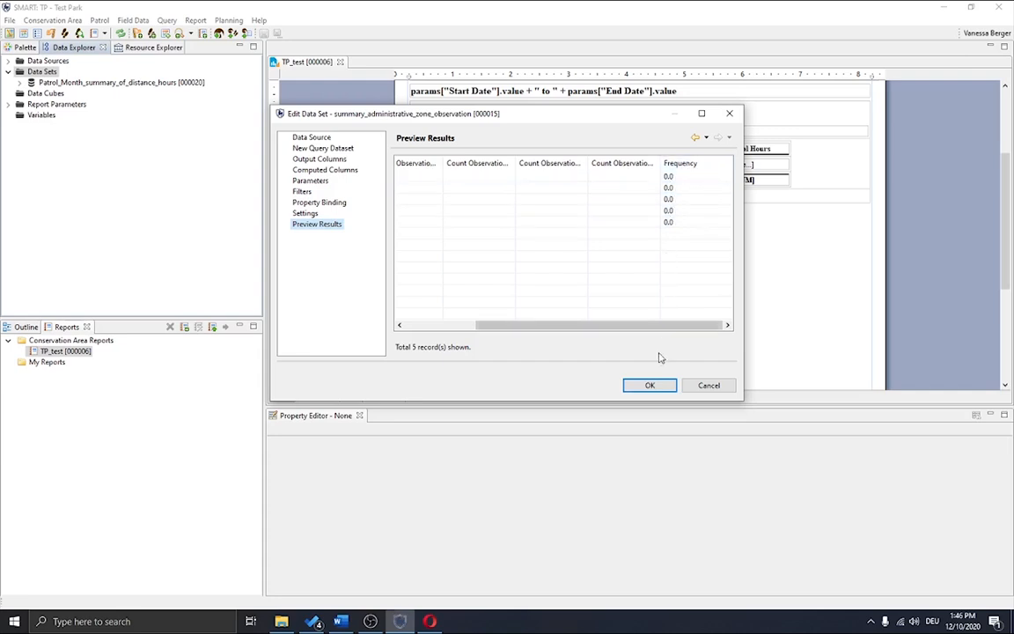
pyautogui.click(649, 385)
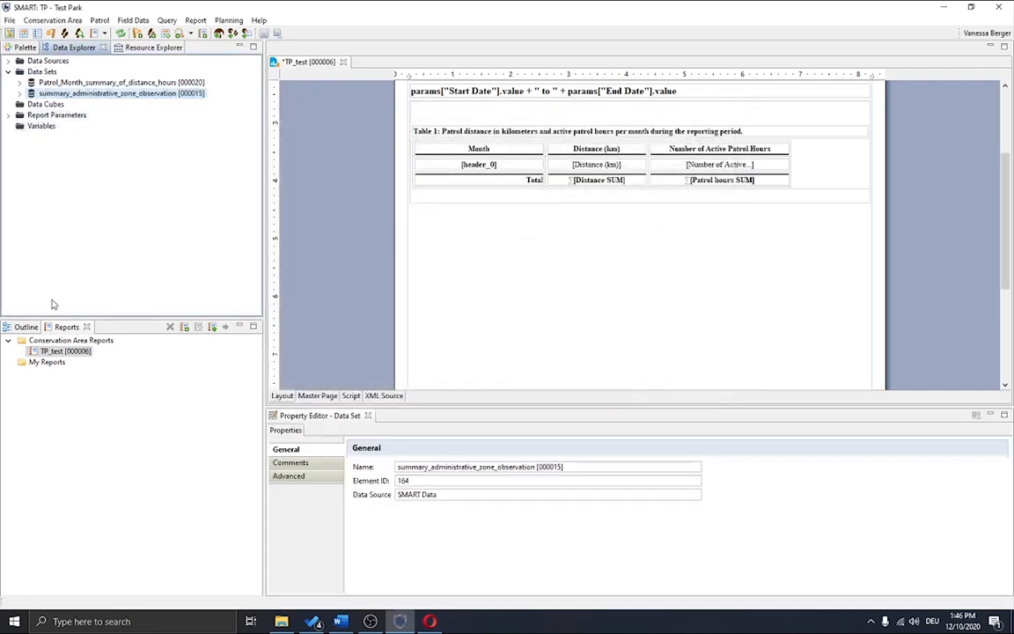
# Insert a grid with 1 column and 3 rows below the Table 1 grid.
pyautogui.click(26, 49)
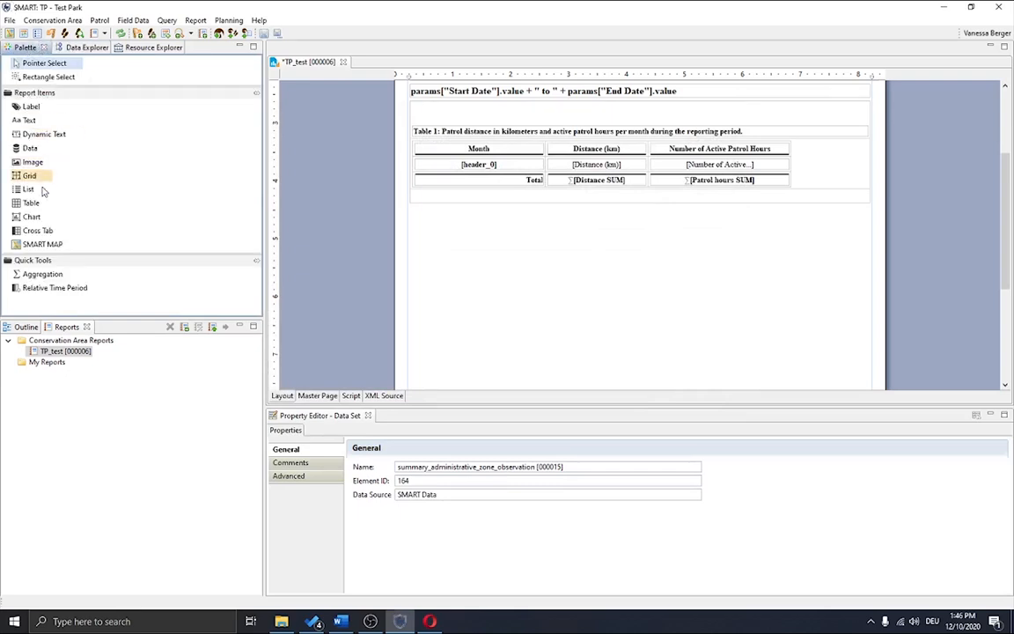
pyautogui.moveTo(31, 175); pyautogui.dragTo(449, 227)
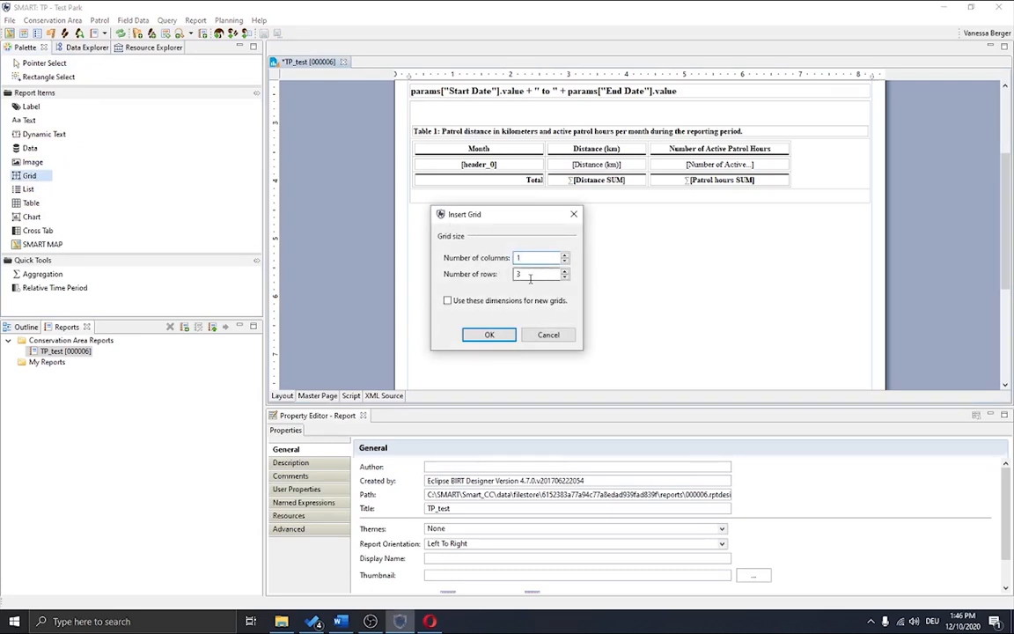
pyautogui.click(490, 334)
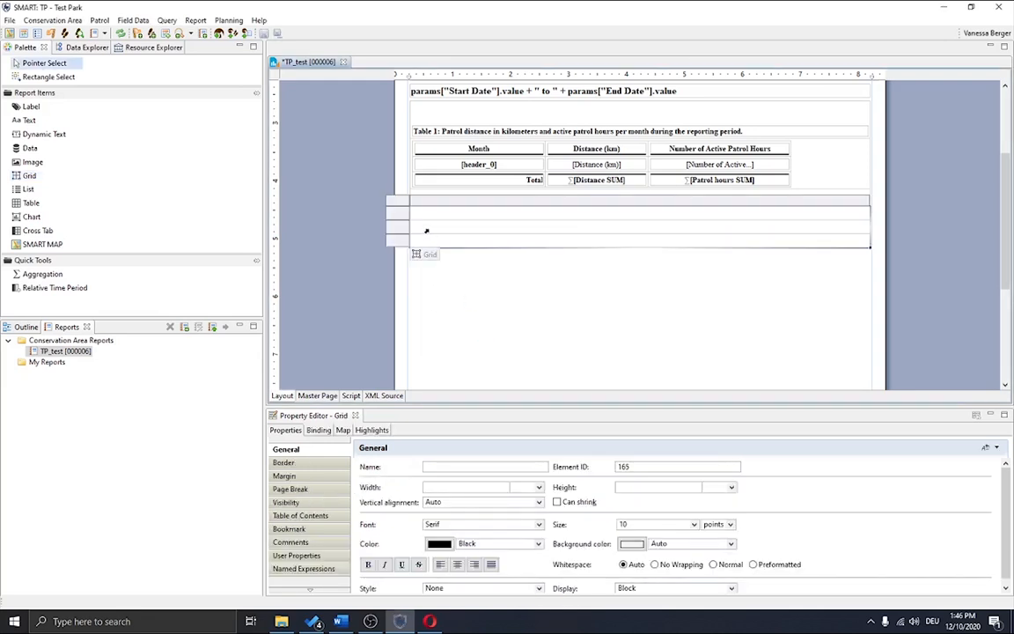
# Place the summary_administrative_zone_observation data set in the middle row of the new grid with all its columns bound.
pyautogui.click(78, 48)
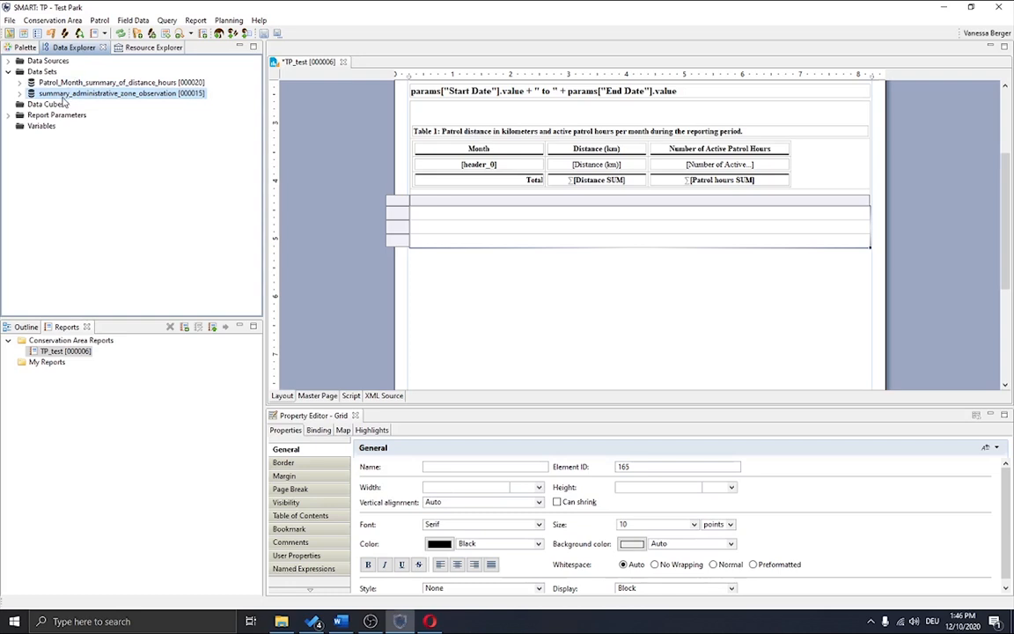
pyautogui.moveTo(63, 94); pyautogui.dragTo(447, 233)
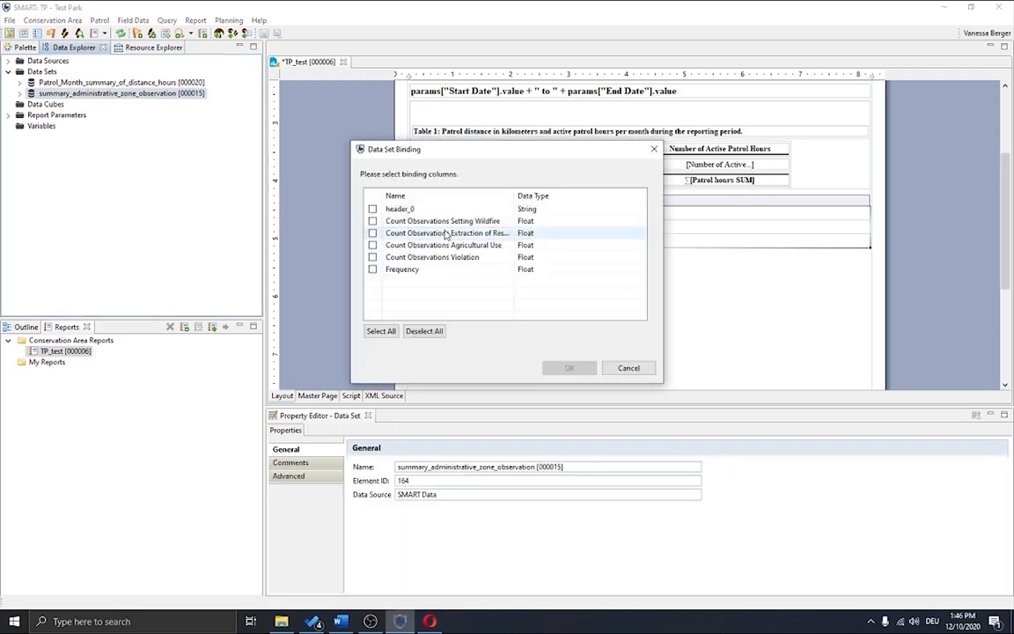
pyautogui.click(377, 331)
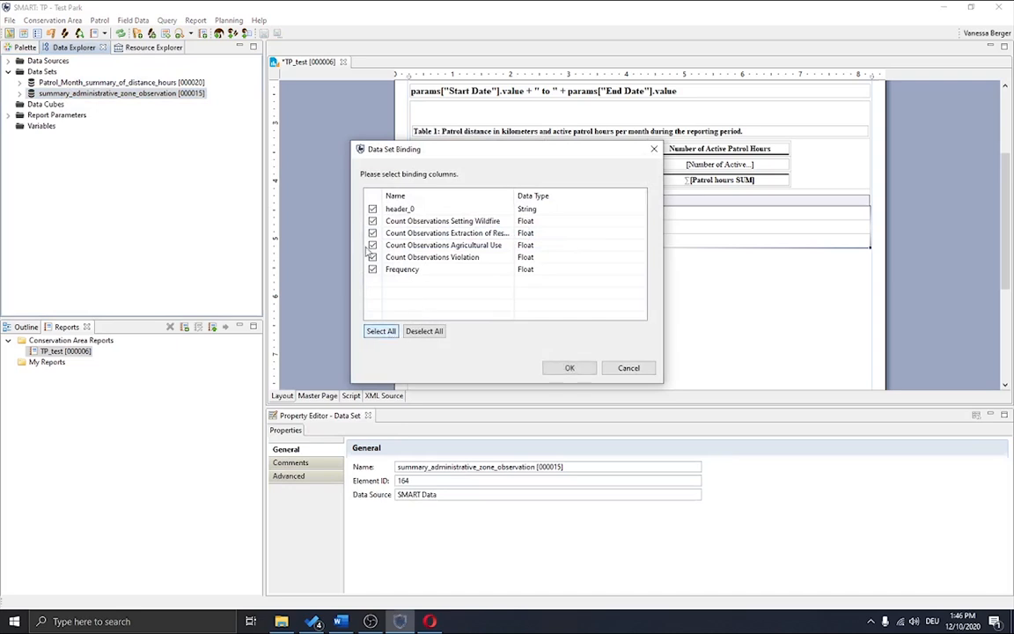
pyautogui.click(569, 367)
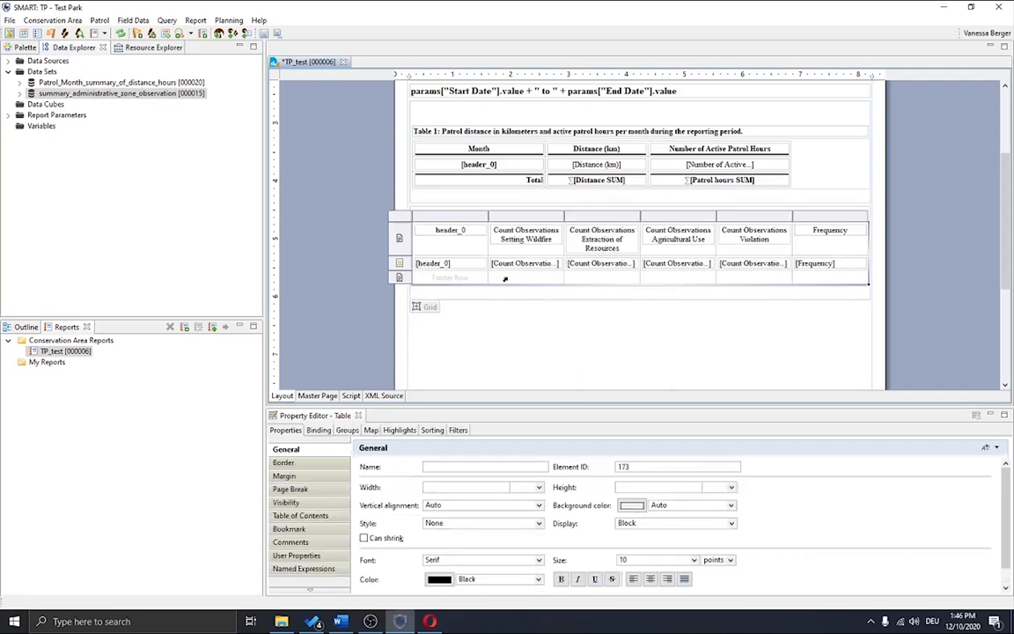
# Retitle the header_0 heading as Administratice Zone and remove the word Observations from the four count headings.
pyautogui.doubleClick(467, 232)
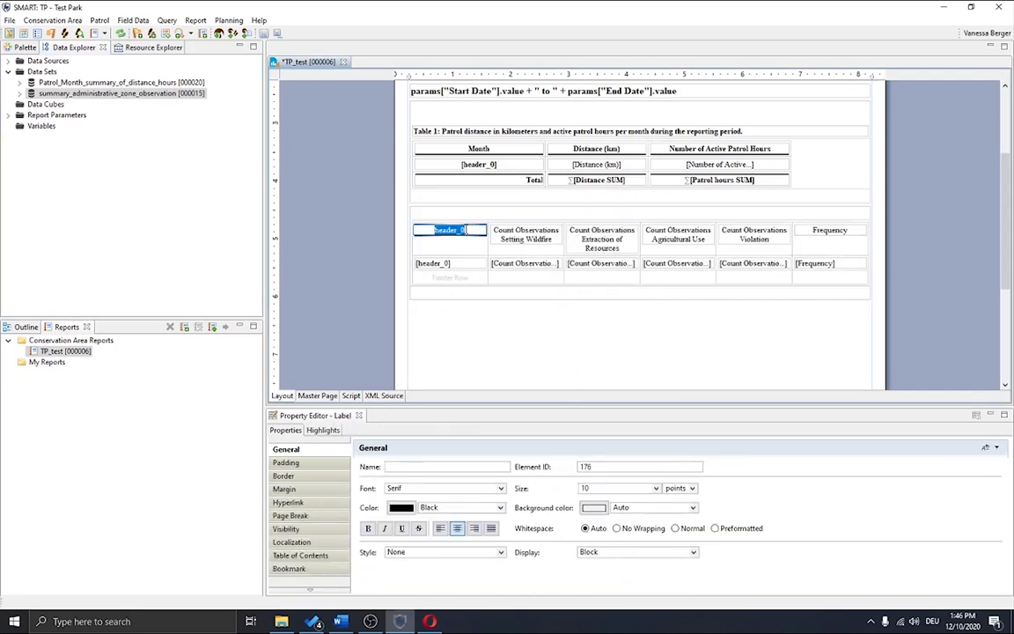
pyautogui.write('Administrative Zones')
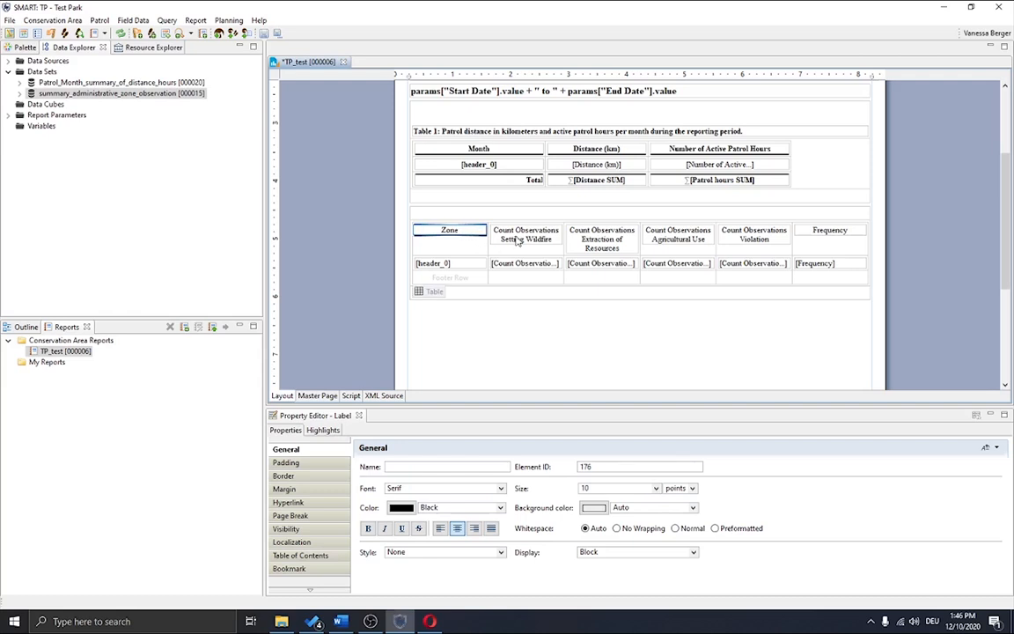
pyautogui.doubleClick(518, 238)
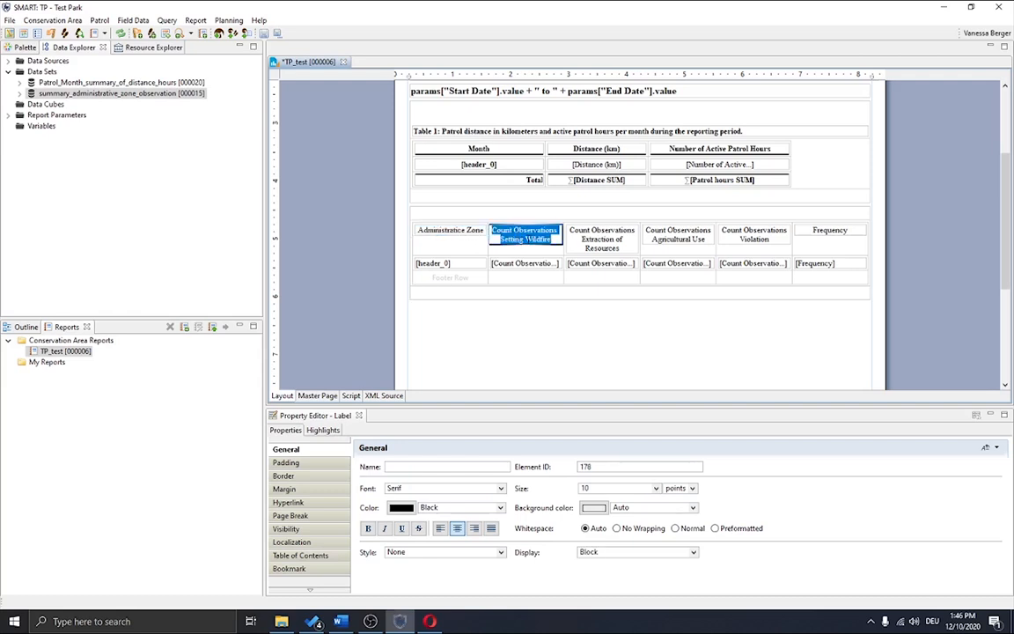
pyautogui.moveTo(525, 239); pyautogui.dragTo(519, 230)
pyautogui.doubleClick(517, 231)
pyautogui.press('Delete')
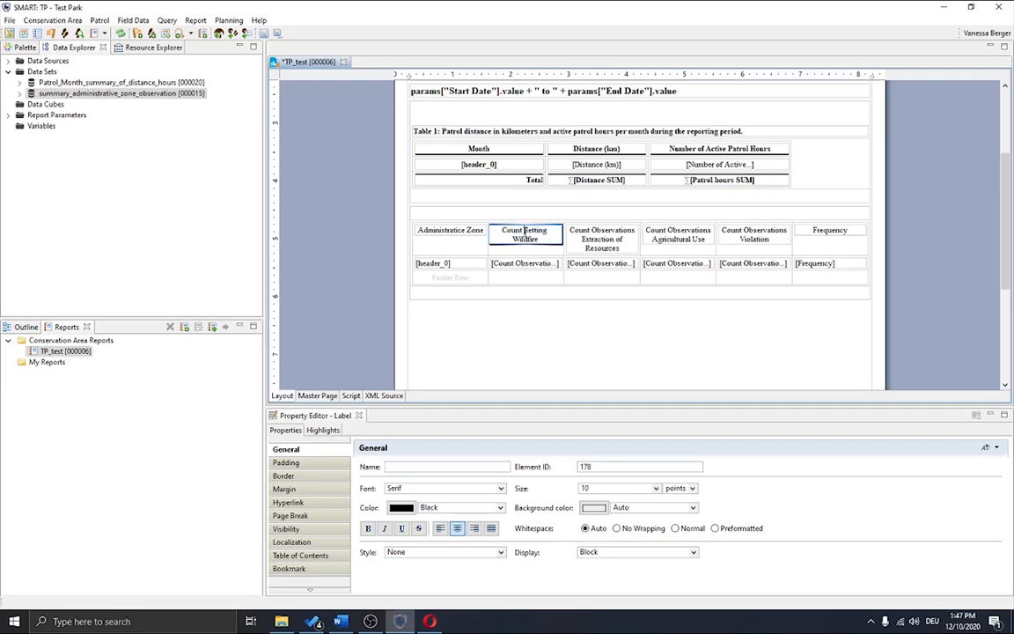
pyautogui.doubleClick(601, 238)
pyautogui.doubleClick(612, 231)
pyautogui.press('Delete')
pyautogui.doubleClick(684, 232)
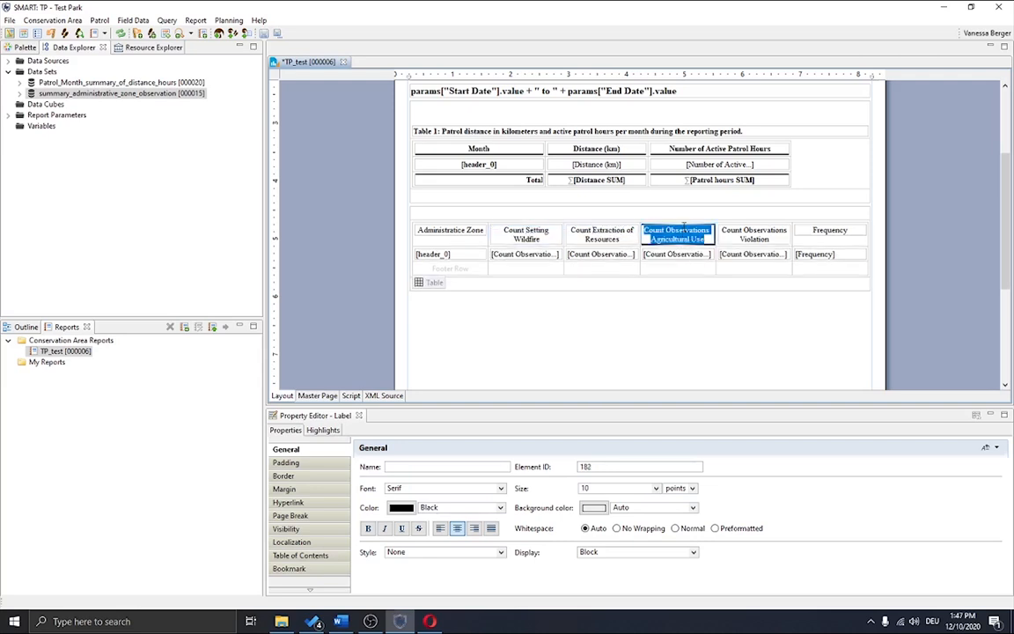
pyautogui.doubleClick(684, 232)
pyautogui.press('Delete')
pyautogui.doubleClick(759, 232)
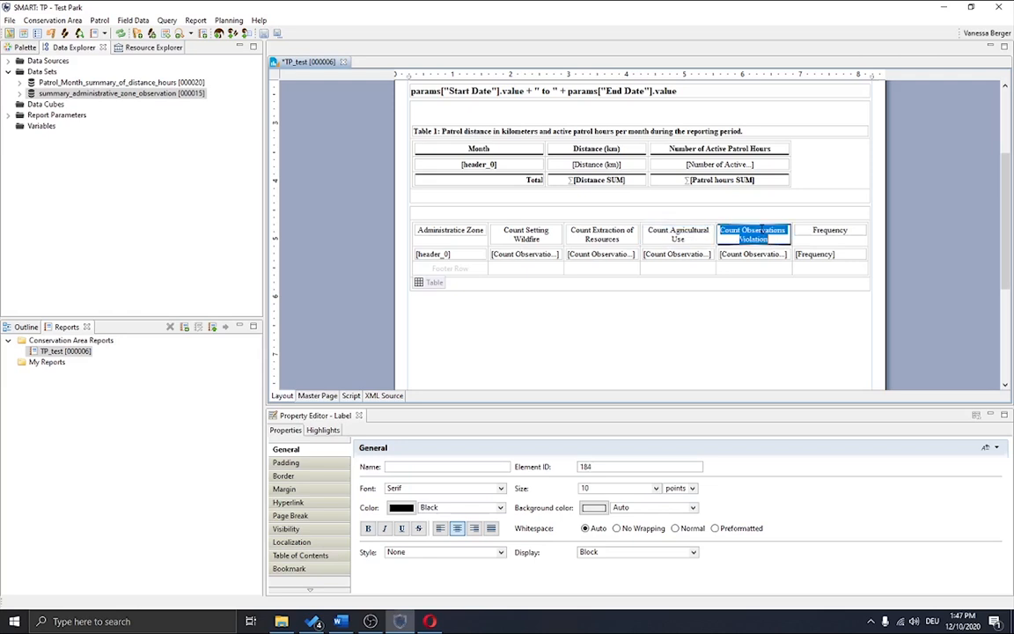
pyautogui.press('Delete')
# Remove the word Count from the Violation, Agricultural Use, Extraction of Resources and Setting Wildfire headings.
pyautogui.doubleClick(740, 231)
pyautogui.press('Delete')
pyautogui.click(662, 238)
pyautogui.doubleClick(662, 234)
pyautogui.doubleClick(658, 231)
pyautogui.press('Delete')
pyautogui.click(575, 232)
pyautogui.doubleClick(576, 231)
pyautogui.doubleClick(579, 231)
pyautogui.press('Delete')
pyautogui.doubleClick(523, 234)
pyautogui.doubleClick(512, 230)
pyautogui.press('Delete')
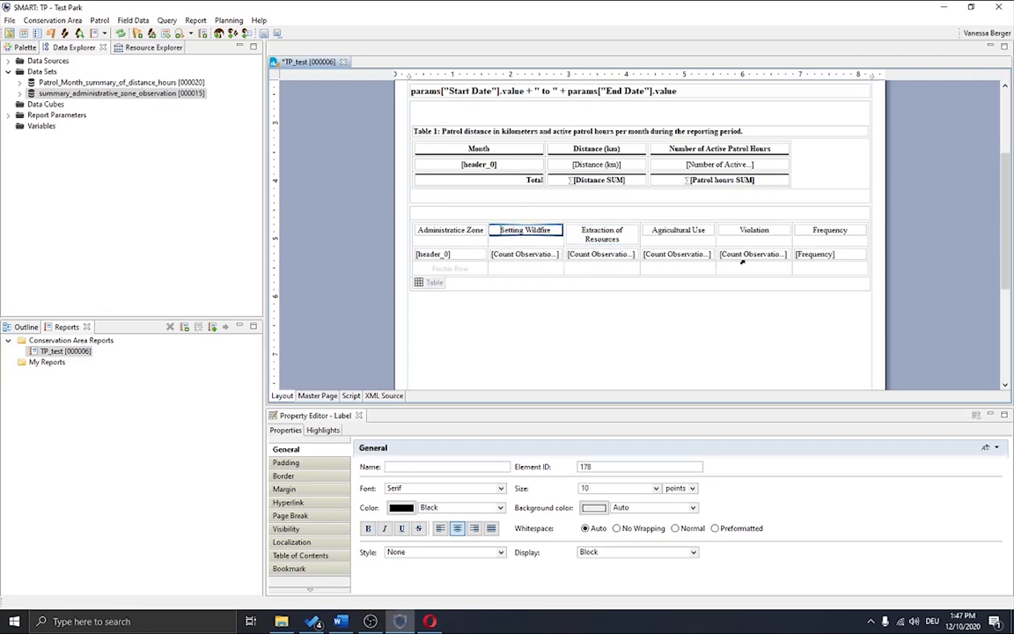
# Insert a Float aggregation named Wildfire_SUM in the Setting Wildfire footer cell, using SUM on Count Observations Setting Wildfire.
pyautogui.click(545, 270)
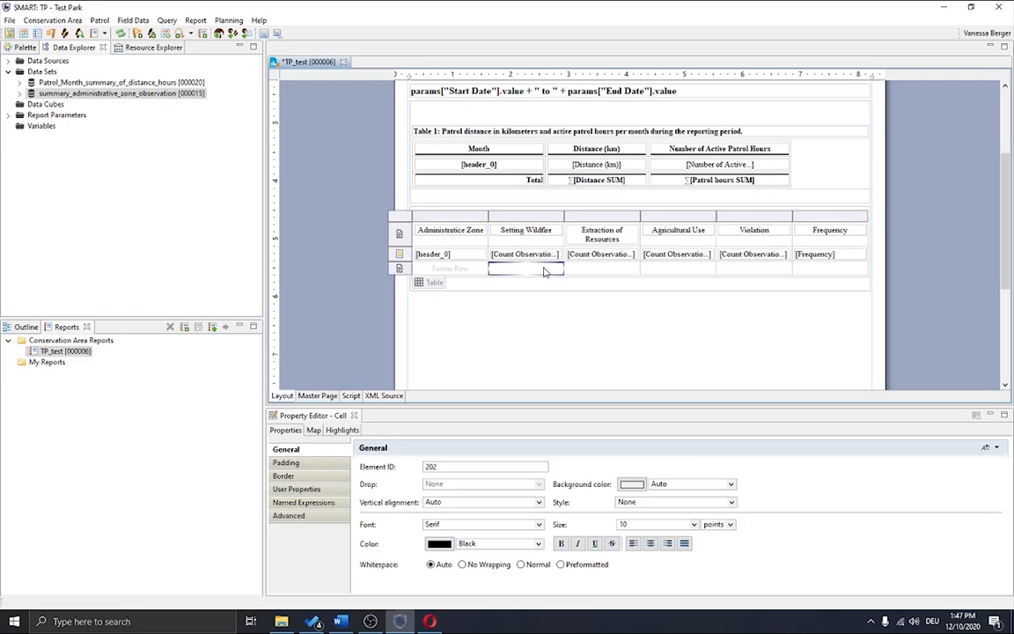
pyautogui.rightClick(545, 269)
pyautogui.moveTo(580, 362)
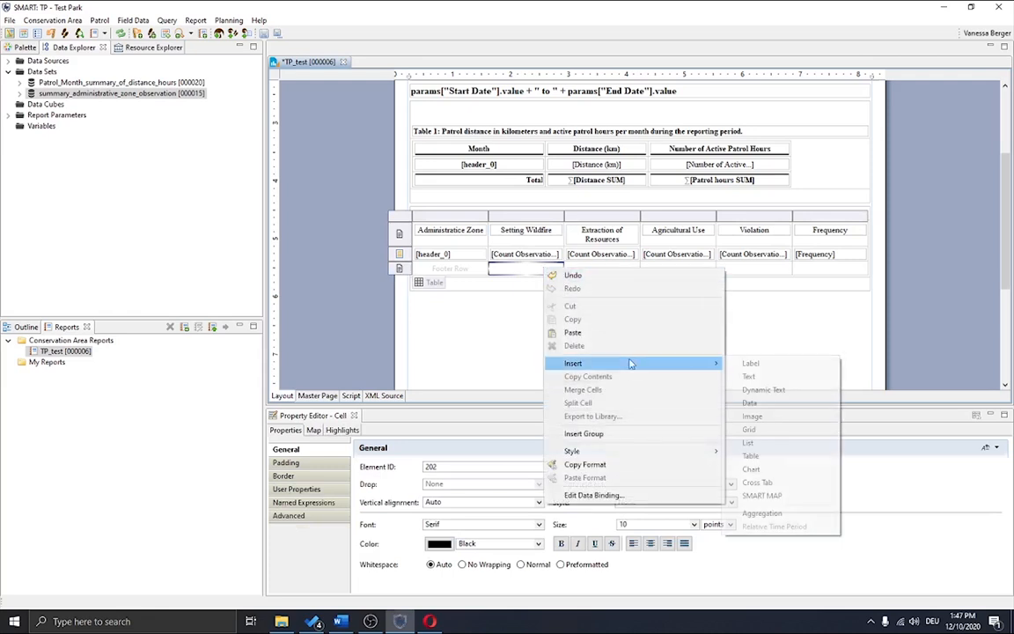
pyautogui.click(762, 513)
pyautogui.hotkey('shift', 'Tab')
pyautogui.write('W')
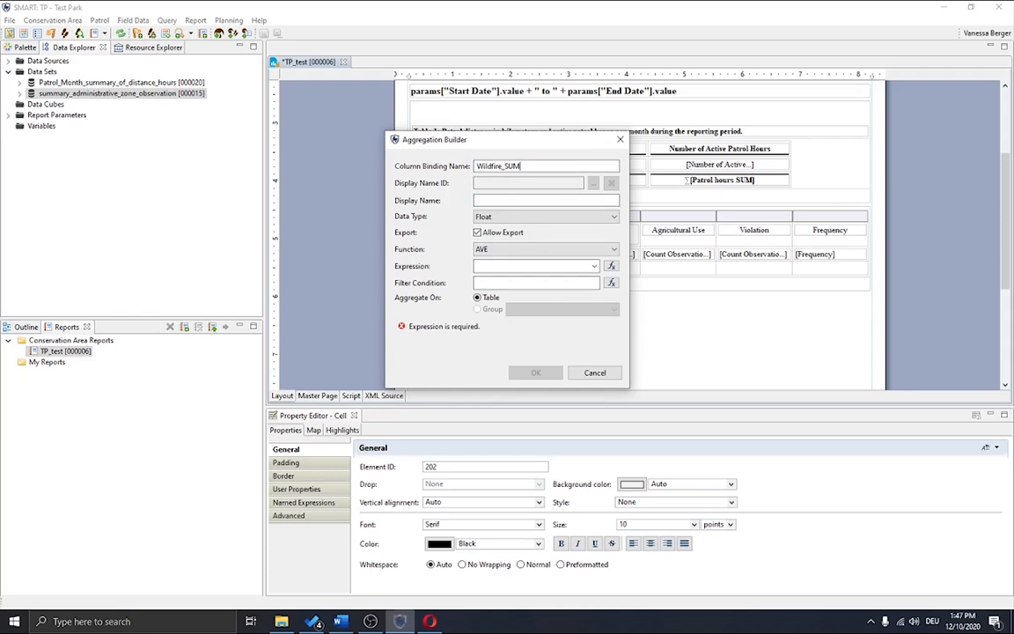
pyautogui.click(590, 220)
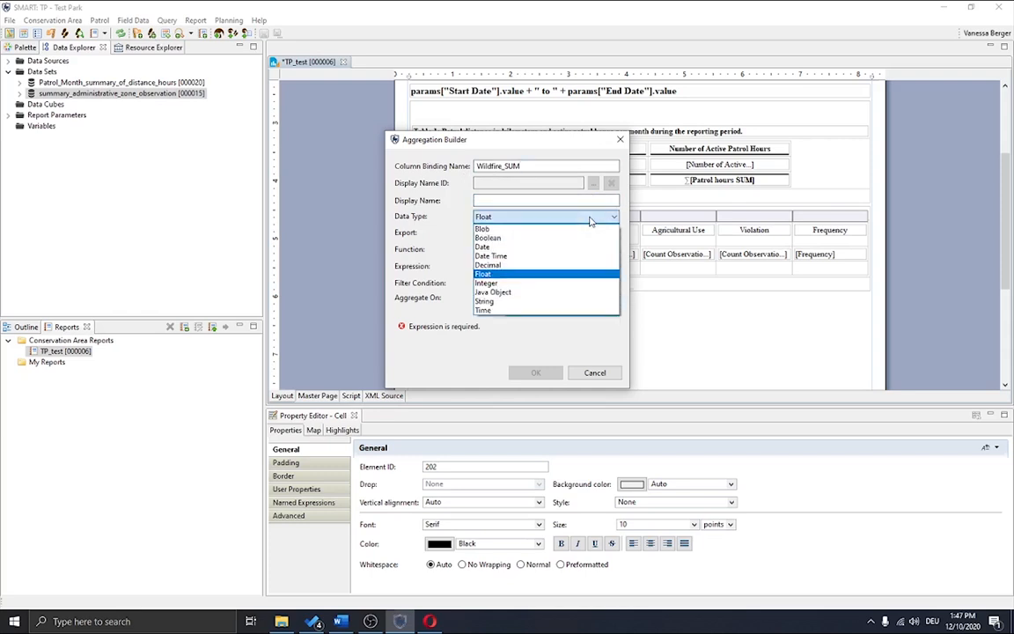
pyautogui.click(568, 274)
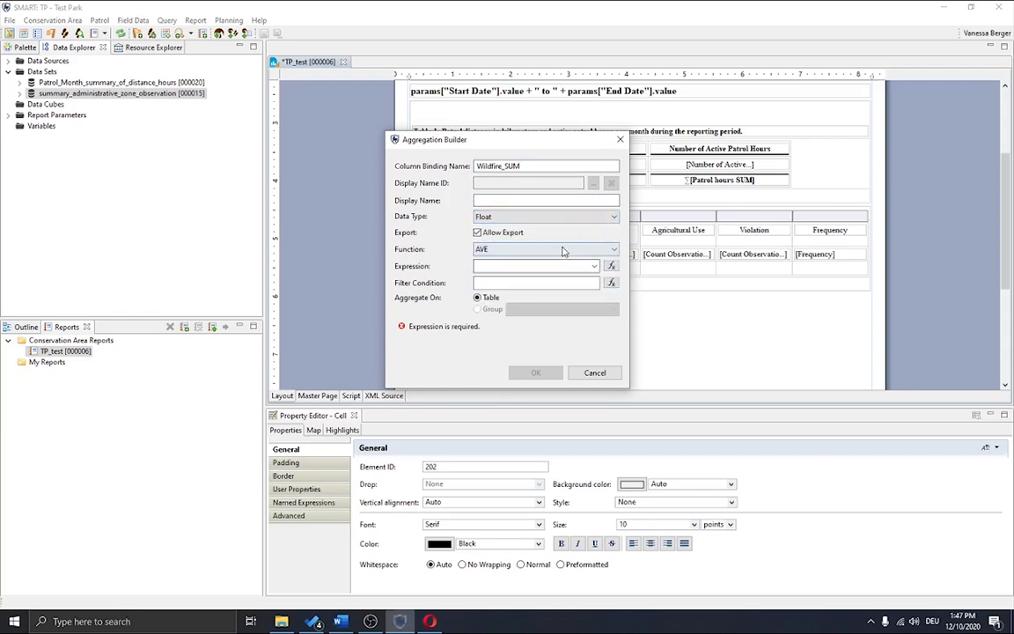
pyautogui.click(566, 250)
pyautogui.click(506, 514)
pyautogui.click(595, 267)
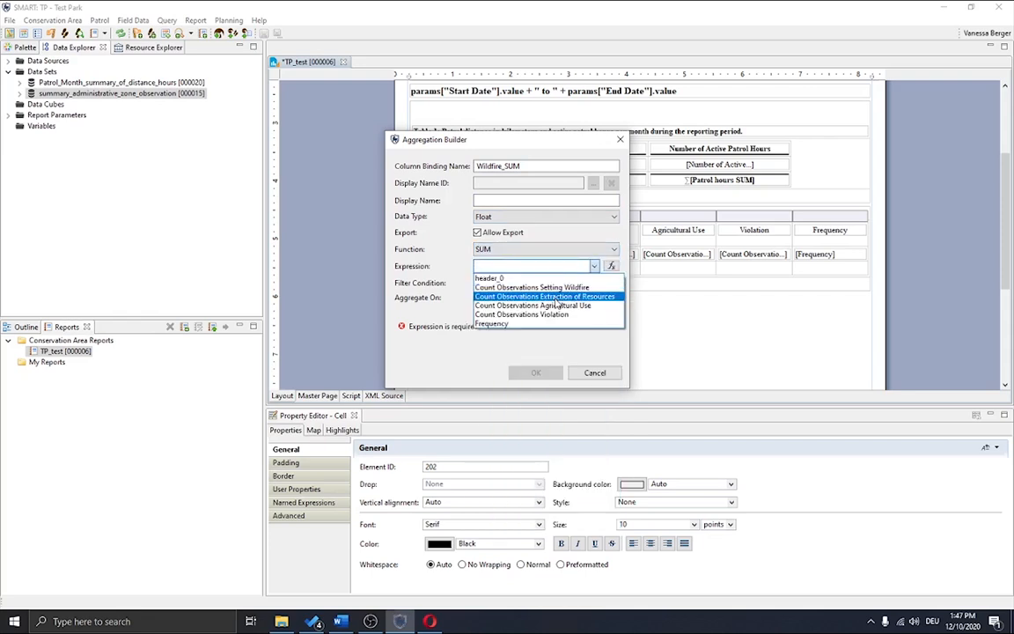
pyautogui.click(531, 287)
pyautogui.click(536, 372)
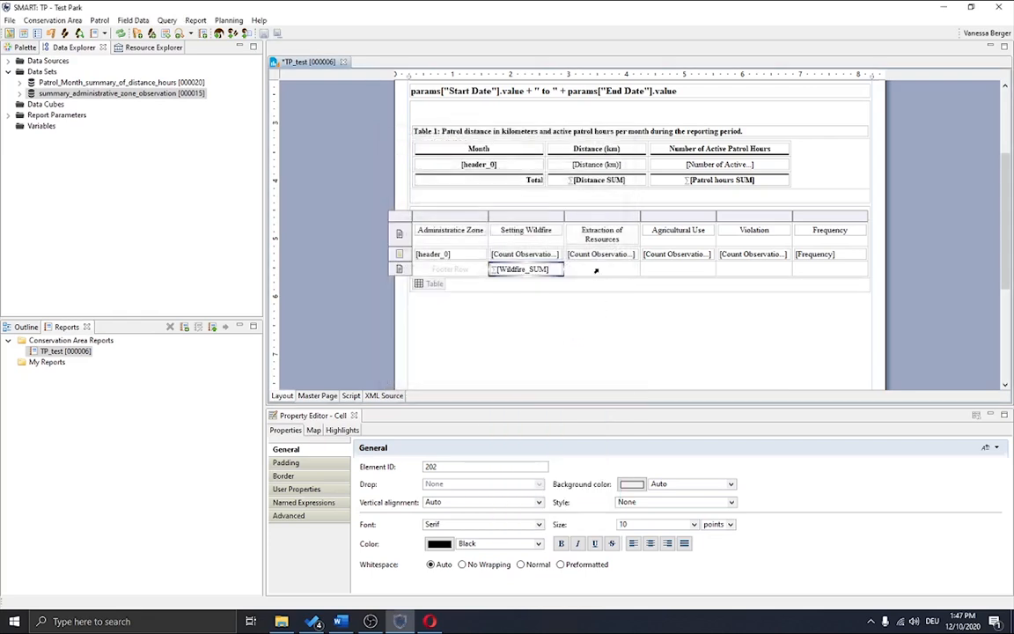
# Insert an aggregation named Extraction_SUM in the Extraction of Resources footer cell, using SUM on Count Observations Extraction of Resources.
pyautogui.rightClick(595, 273)
pyautogui.moveTo(656, 365)
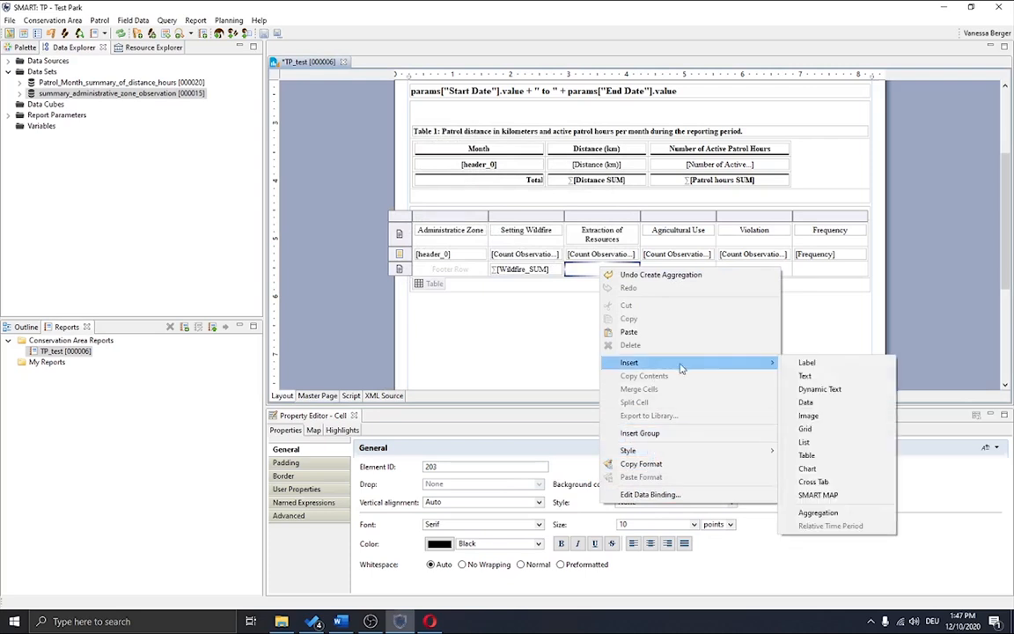
pyautogui.click(818, 512)
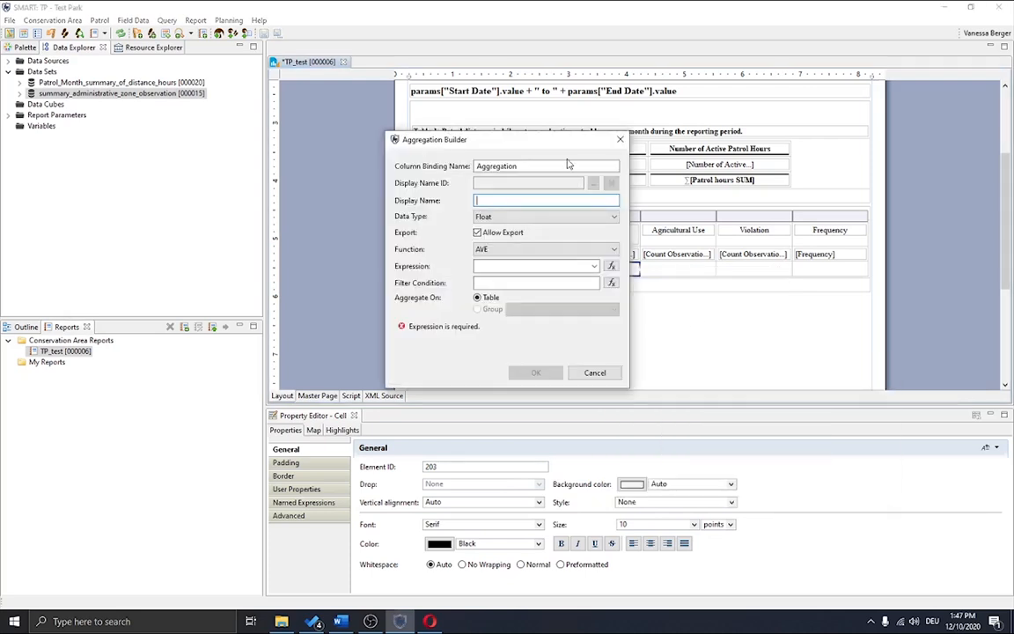
pyautogui.moveTo(560, 163); pyautogui.dragTo(355, 143)
pyautogui.moveTo(429, 140); pyautogui.dragTo(374, 144)
pyautogui.write('Extrac')
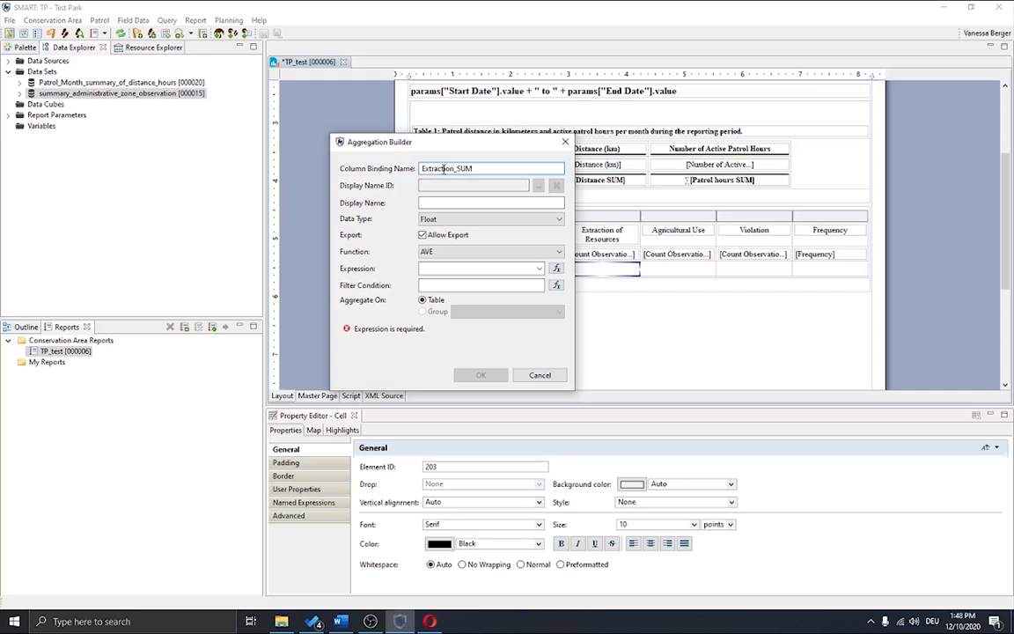
pyautogui.click(461, 253)
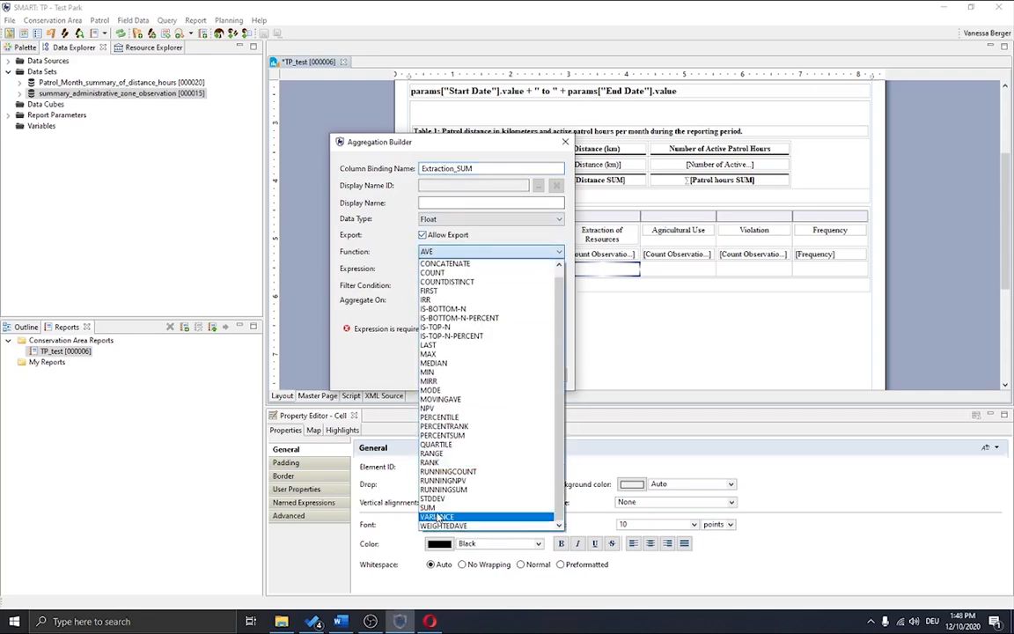
pyautogui.click(430, 507)
pyautogui.click(451, 202)
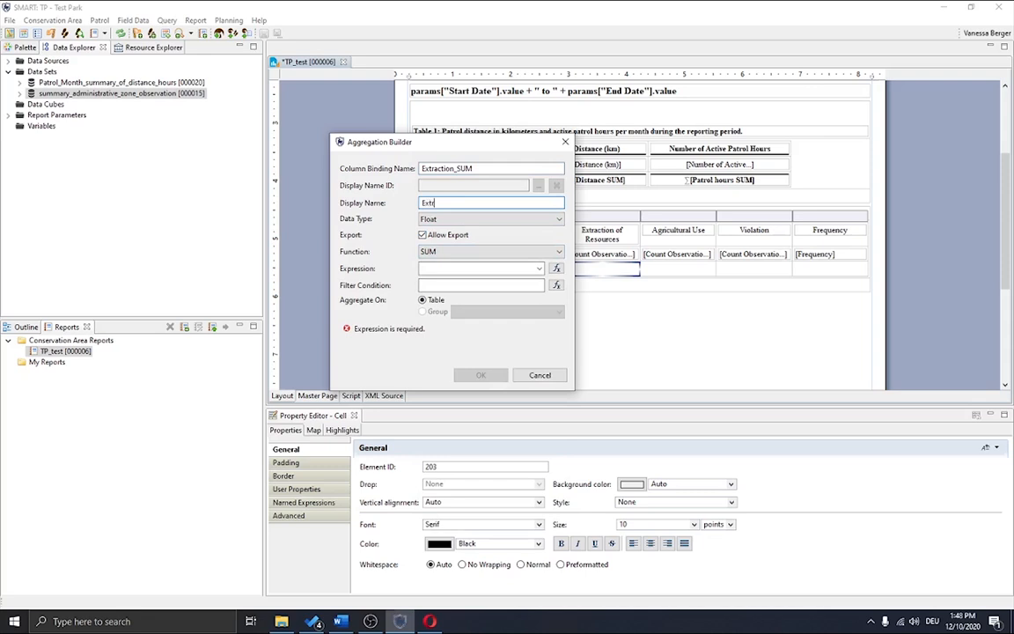
pyautogui.write('Extraction_SUM')
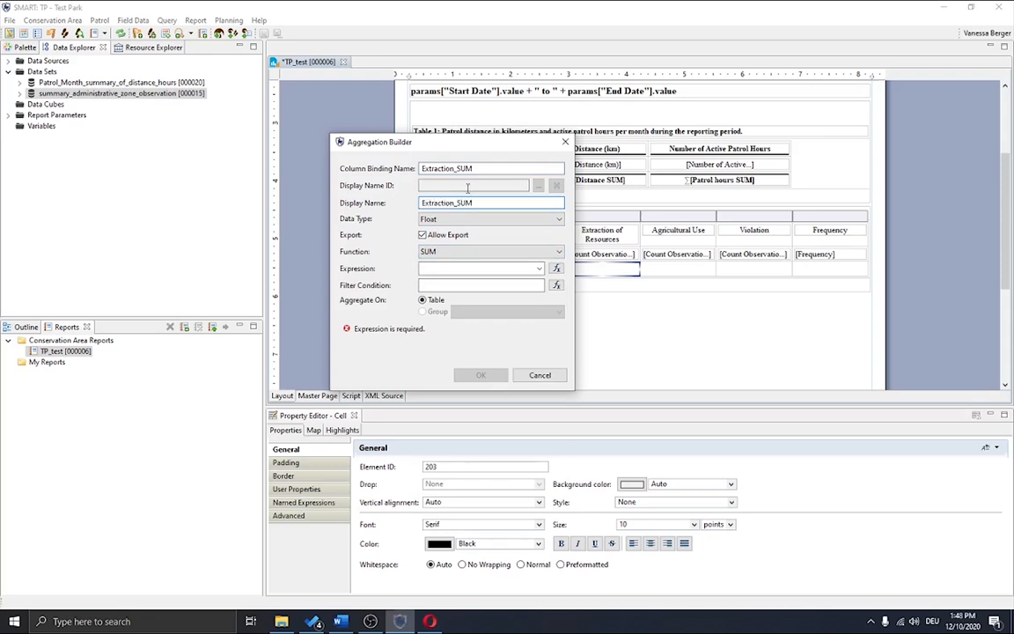
pyautogui.click(539, 269)
pyautogui.click(516, 299)
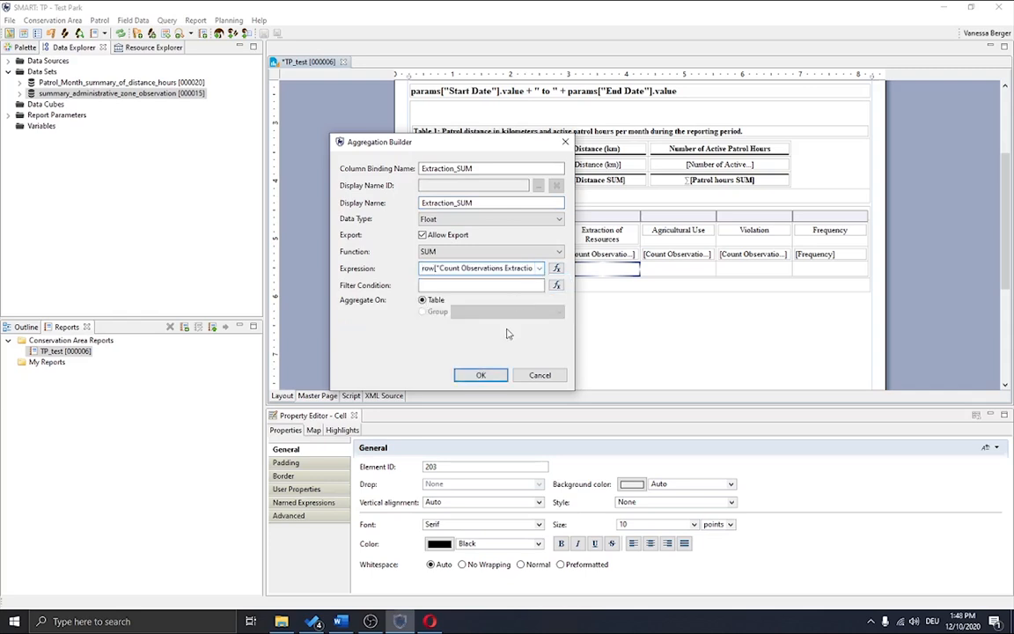
pyautogui.click(481, 375)
# Start an aggregation in the Agricultural Use footer cell with binding name Aggicultural_use_SUM and display name Agricultural Use SUM.
pyautogui.rightClick(687, 278)
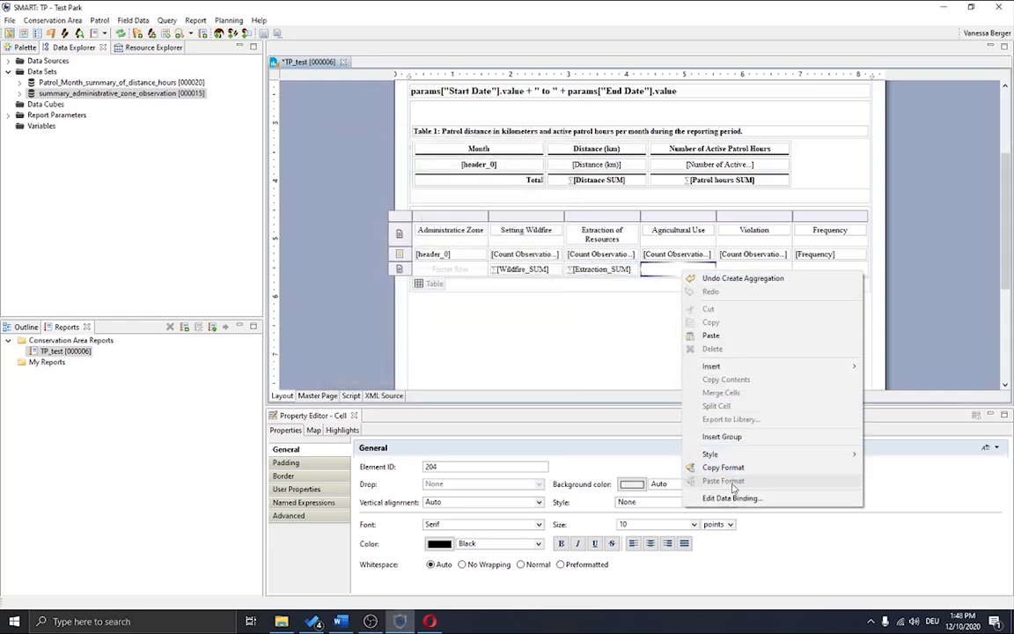
pyautogui.moveTo(733, 370)
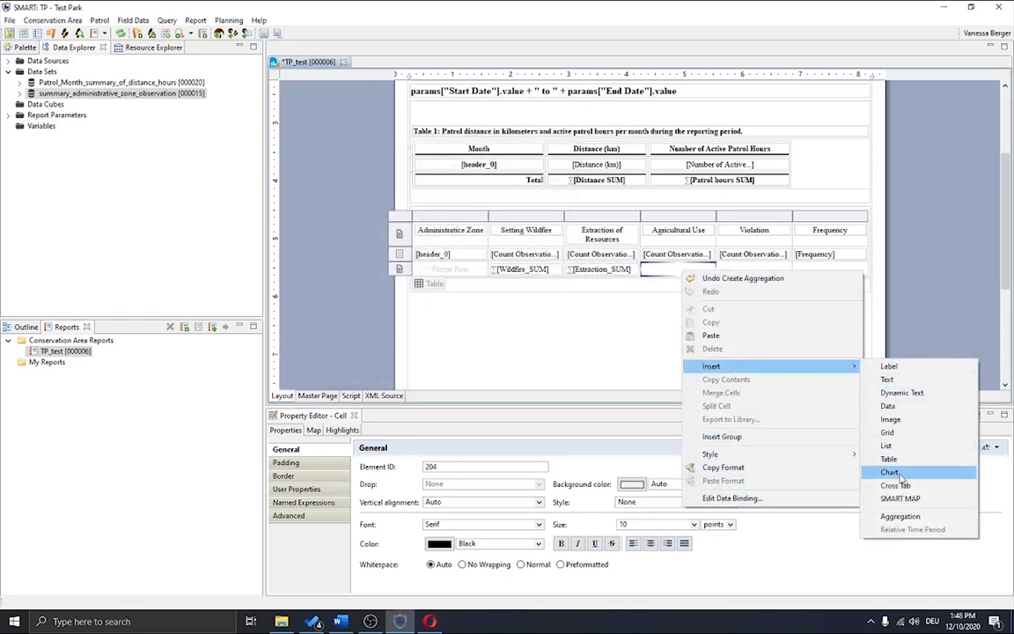
pyautogui.click(900, 516)
pyautogui.doubleClick(499, 167)
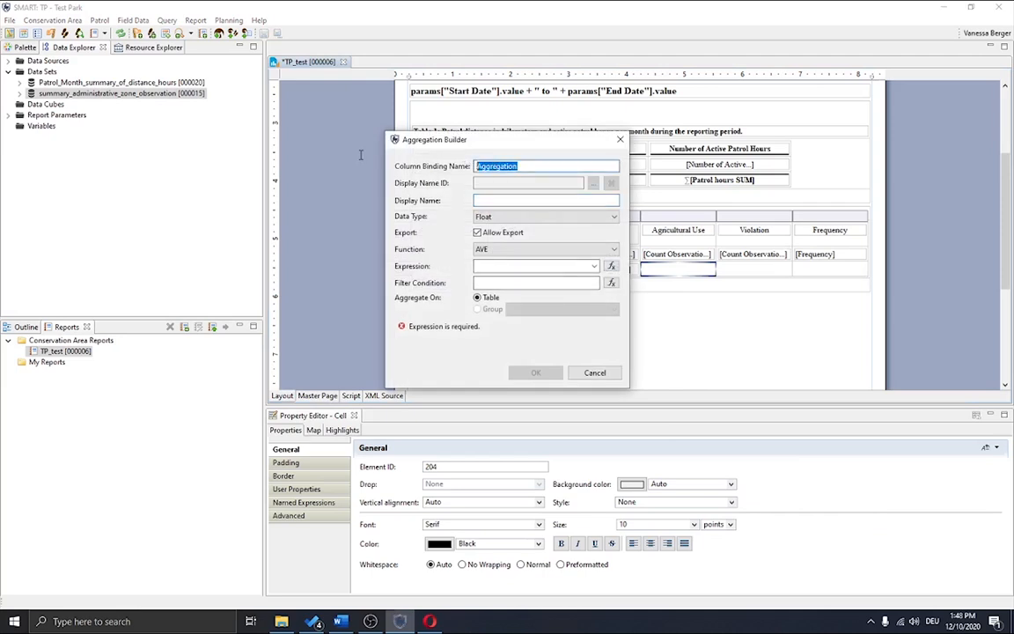
pyautogui.write('Aggicultural_use_SUM')
pyautogui.click(487, 199)
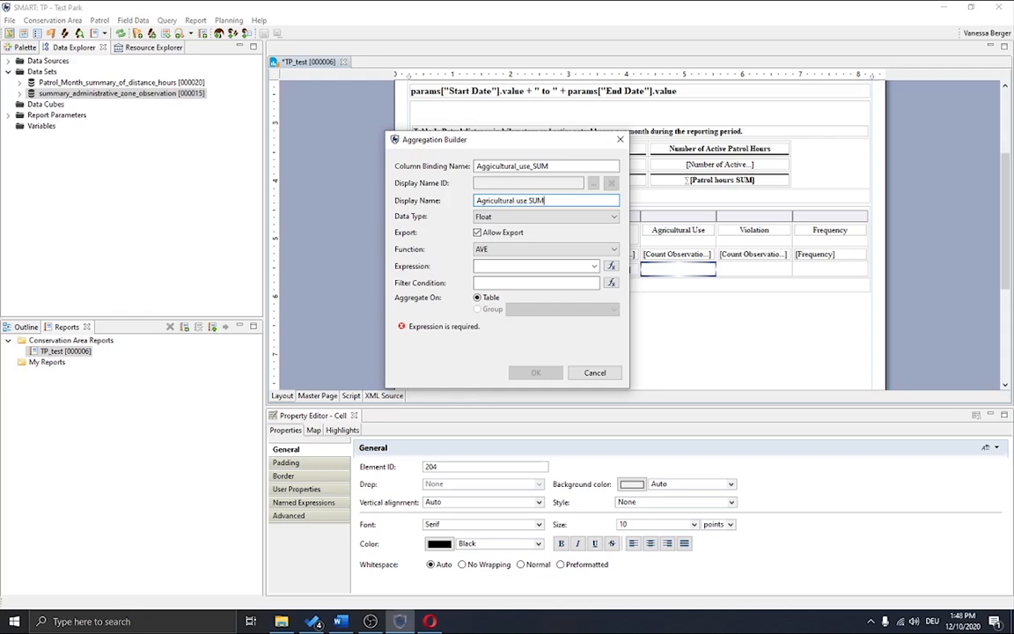
pyautogui.press('Left')
pyautogui.press('BackSpace')
pyautogui.write('U')
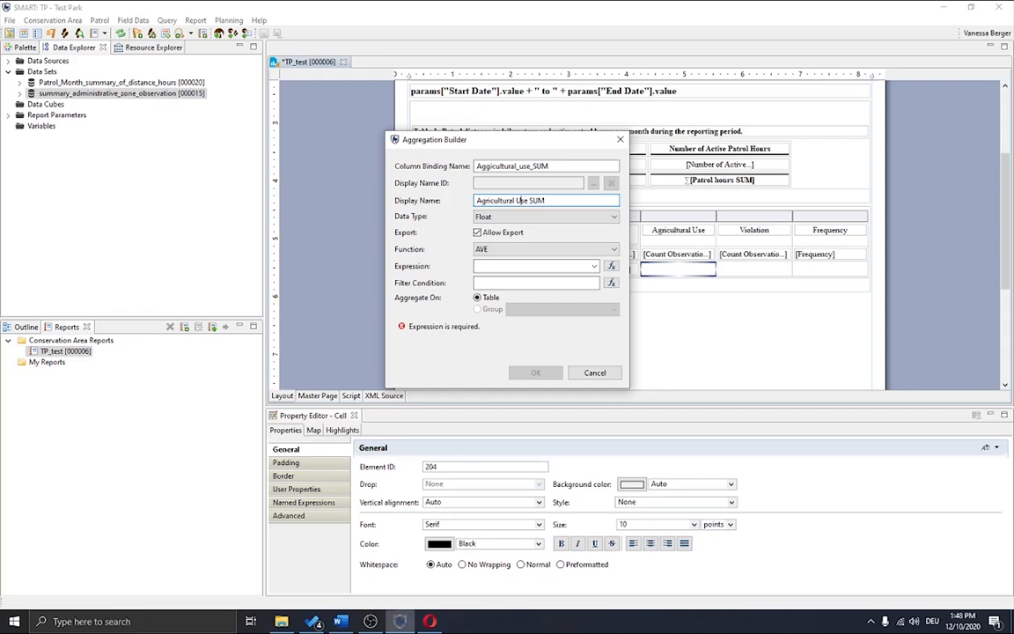
# Set the Agricultural Use aggregation to SUM on Count Observations Agricultural Use and insert it.
pyautogui.click(488, 251)
pyautogui.scroll(-1, 484, 500)
pyautogui.click(483, 506)
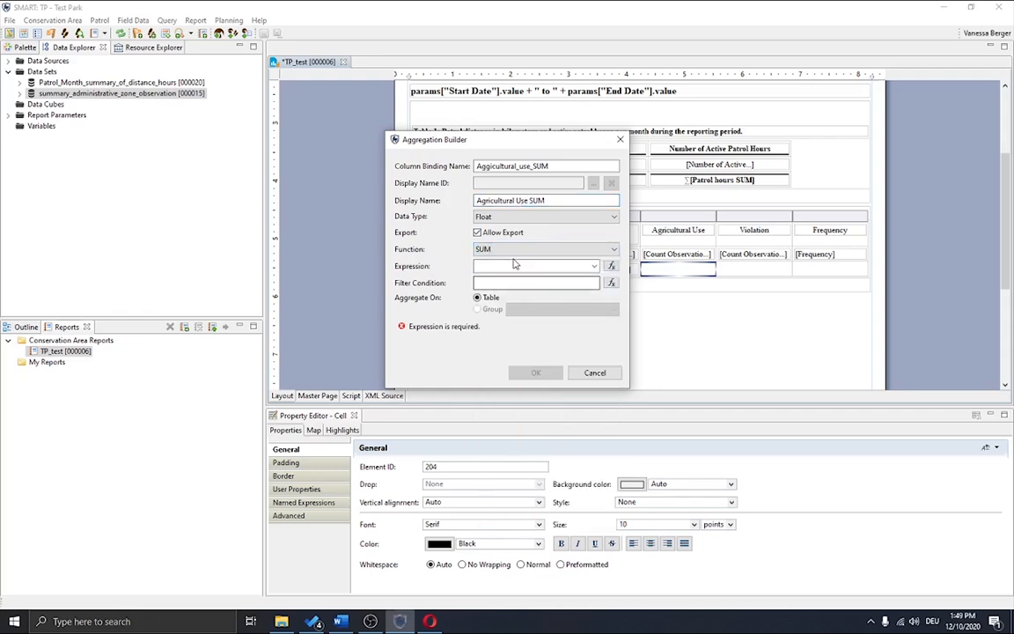
pyautogui.click(594, 266)
pyautogui.click(543, 310)
pyautogui.click(535, 372)
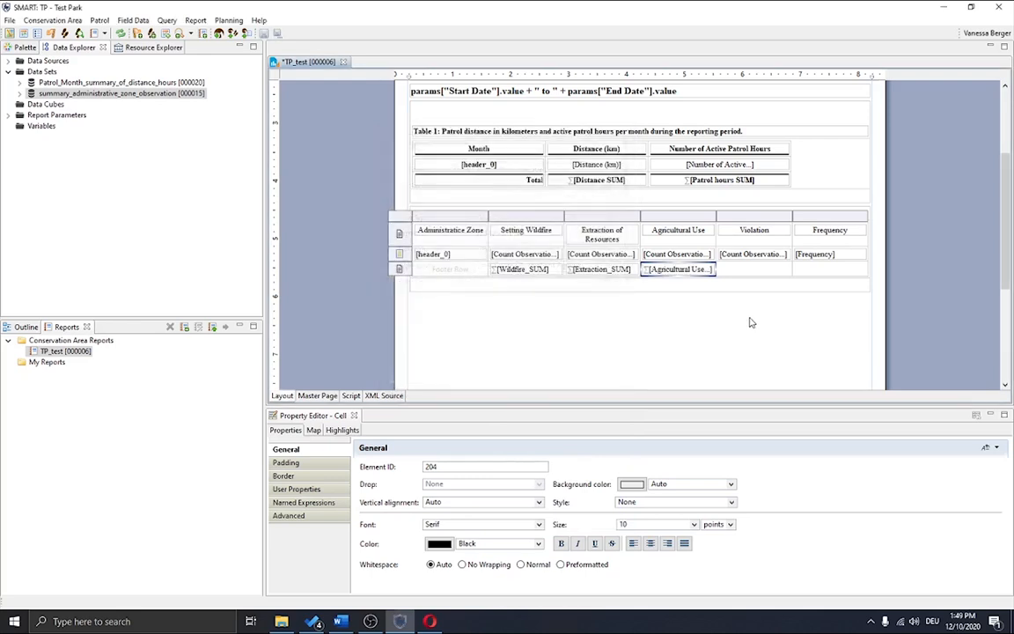
# Start an aggregation in the Violation footer cell with binding name Violation_SUM and display name Violation sum.
pyautogui.rightClick(757, 271)
pyautogui.moveTo(792, 364)
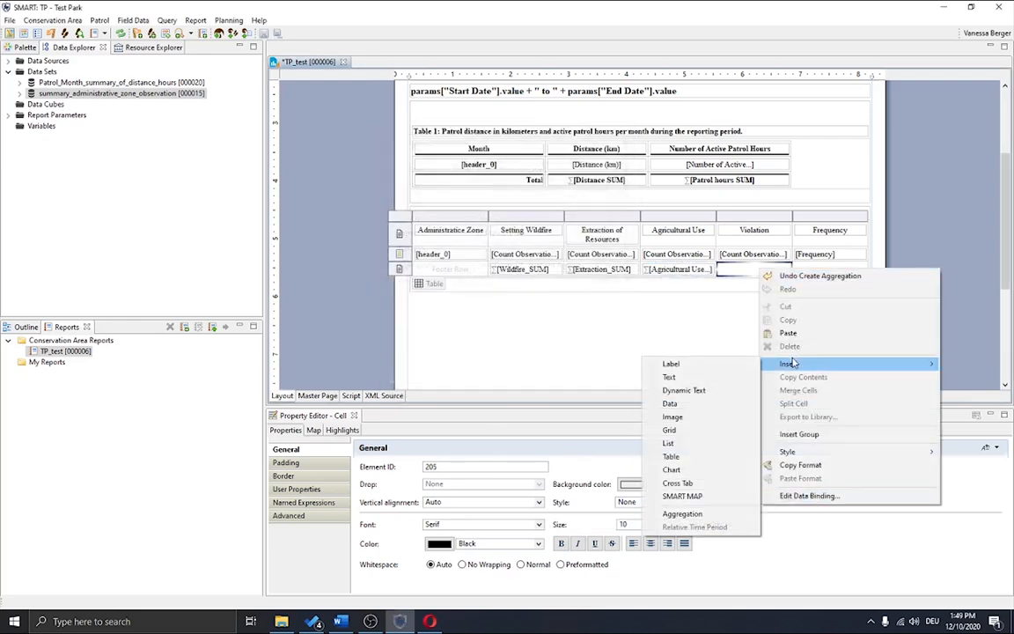
pyautogui.click(696, 513)
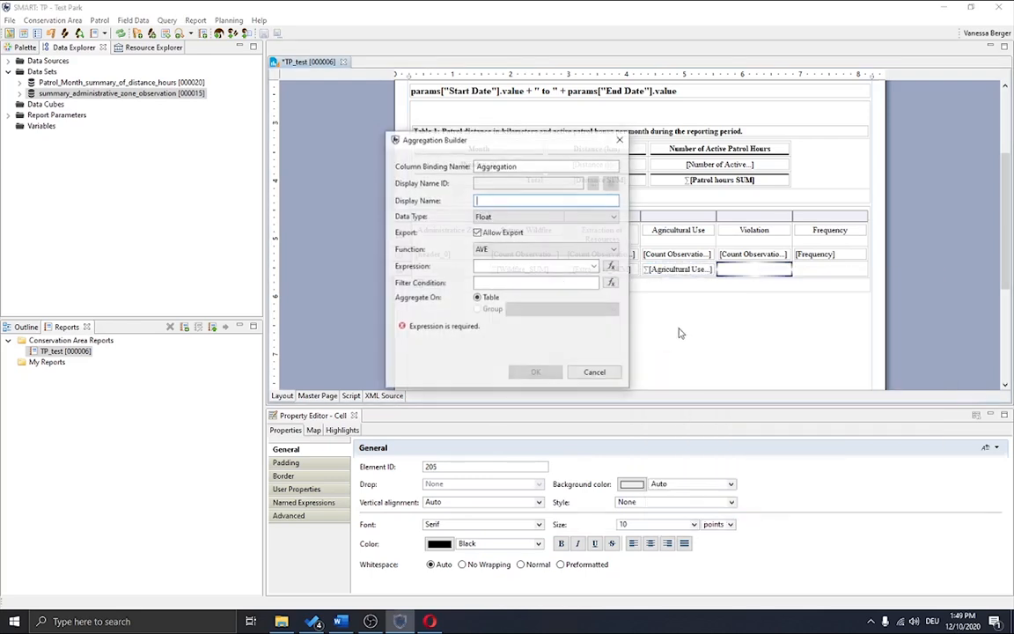
pyautogui.write('Violation_SUM')
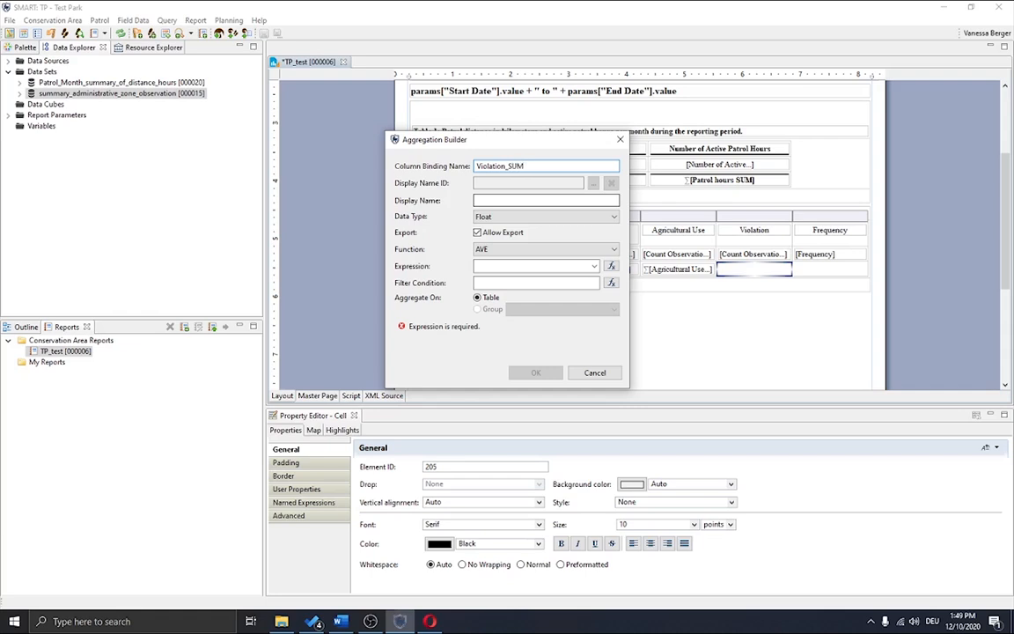
pyautogui.click(535, 202)
pyautogui.write('Violation sum')
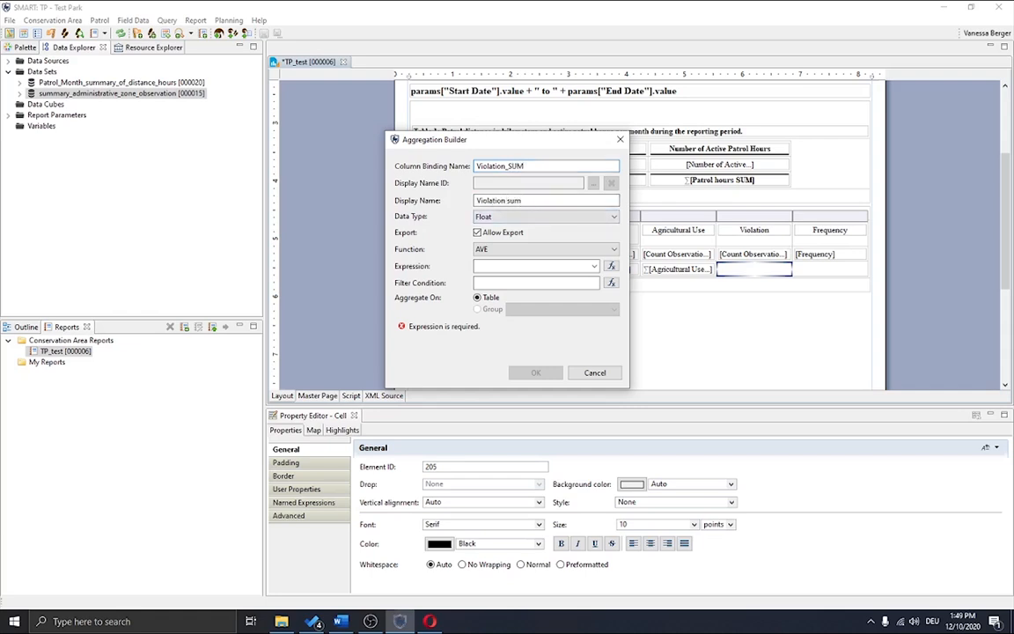
# Set the Violation aggregation to SUM on Count Observations Violation and insert it.
pyautogui.click(537, 251)
pyautogui.scroll(-1, 527, 421)
pyautogui.click(481, 498)
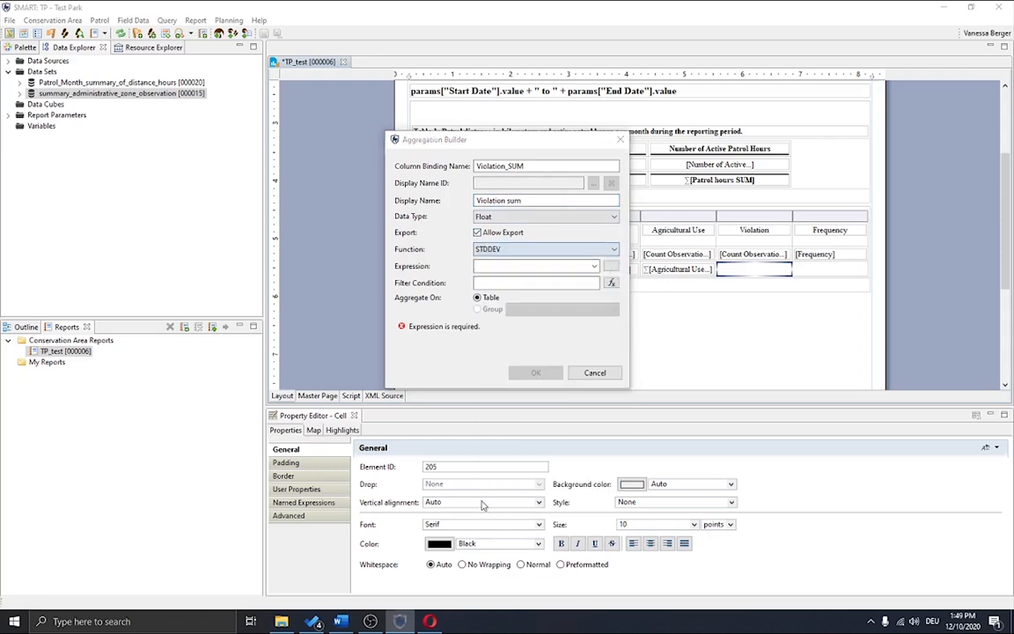
pyautogui.click(537, 249)
pyautogui.click(493, 551)
pyautogui.click(595, 267)
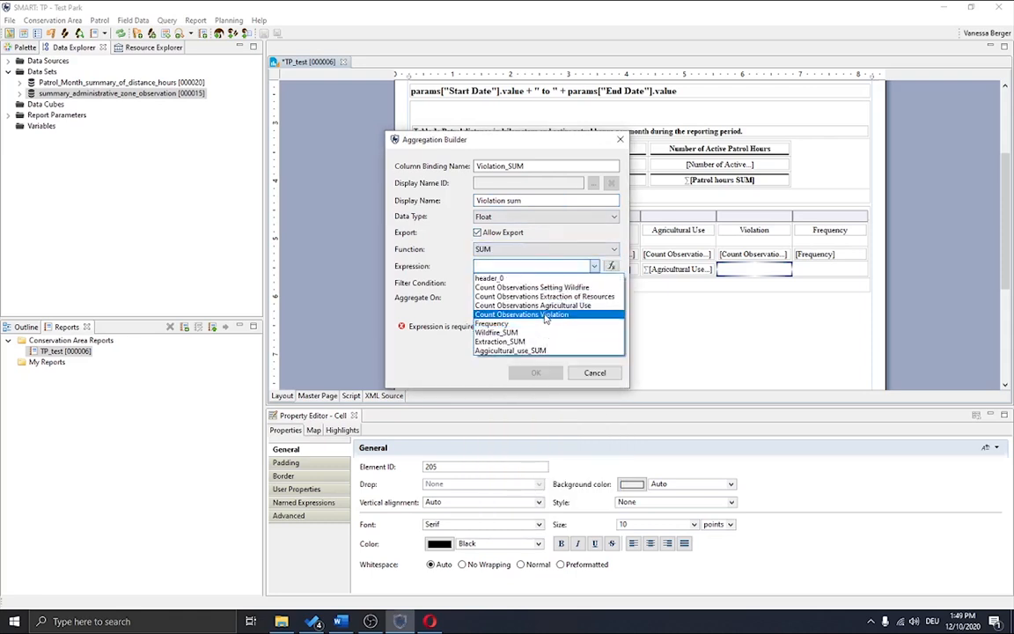
pyautogui.click(543, 314)
pyautogui.click(545, 373)
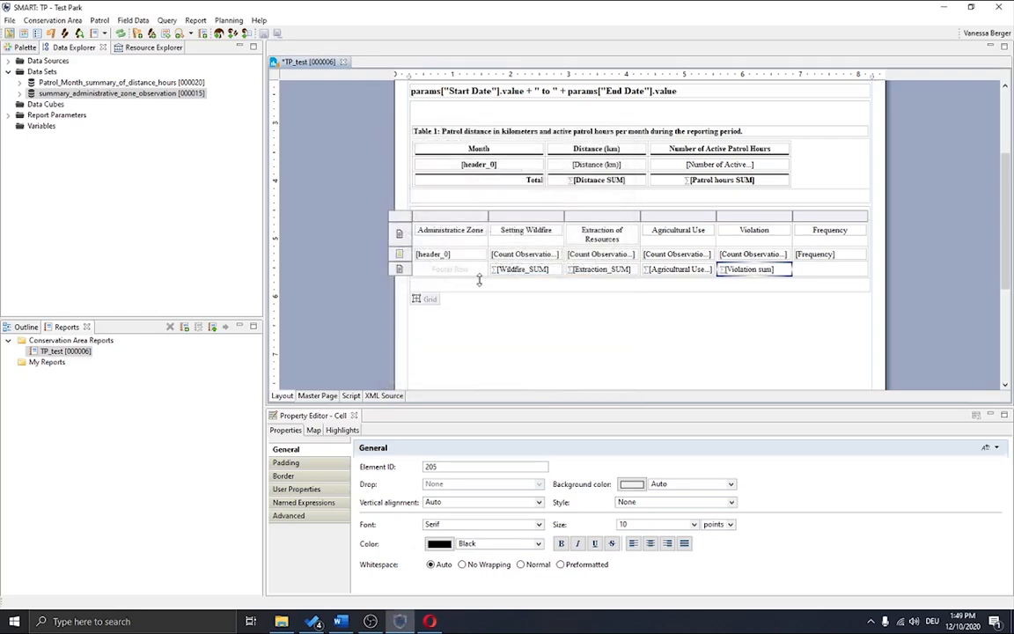
# Make the four sum fields in the zone table's footer row bold and centred.
pyautogui.click(515, 268)
pyautogui.keyDown('ctrl'); pyautogui.click(590, 269); pyautogui.keyUp('ctrl')
pyautogui.keyDown('ctrl'); pyautogui.click(676, 270); pyautogui.keyUp('ctrl')
pyautogui.keyDown('ctrl'); pyautogui.click(748, 269); pyautogui.keyUp('ctrl')
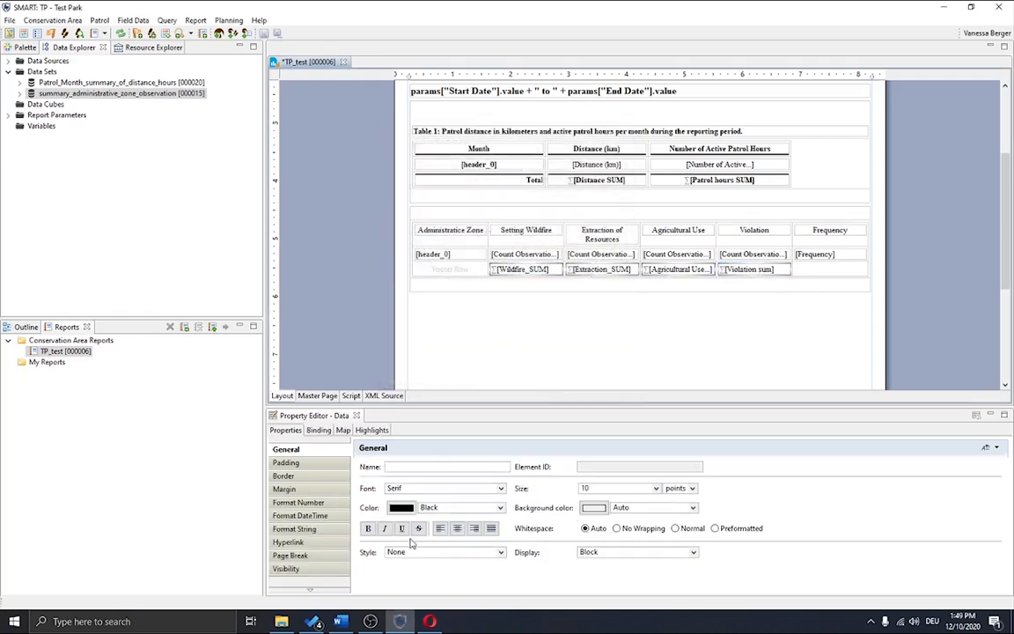
pyautogui.click(368, 528)
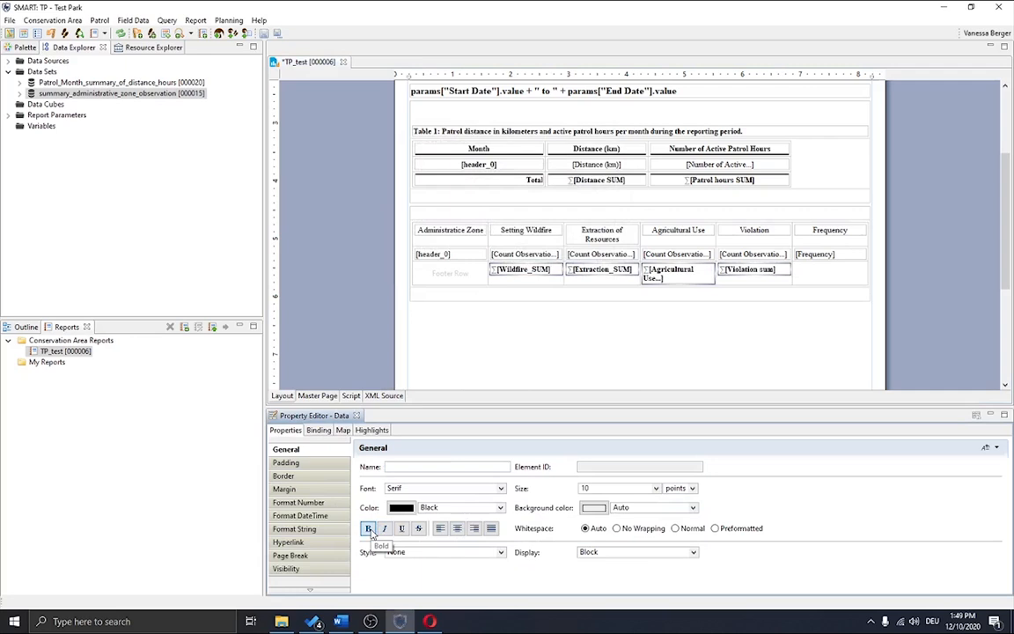
pyautogui.click(457, 528)
# Apply the Currency number format to the four footer sum fields.
pyautogui.click(300, 503)
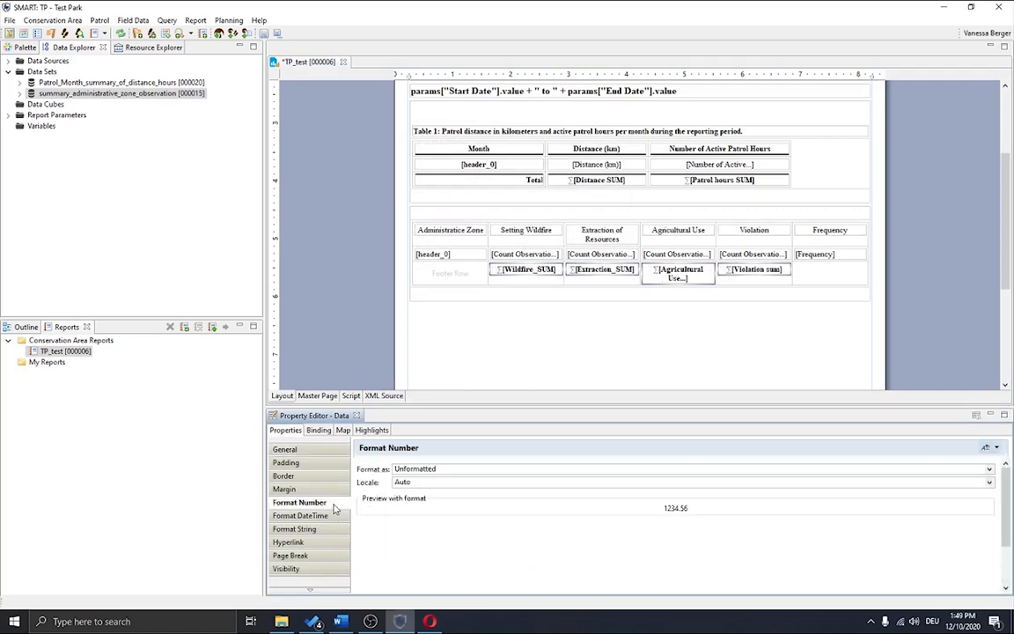
pyautogui.click(746, 468)
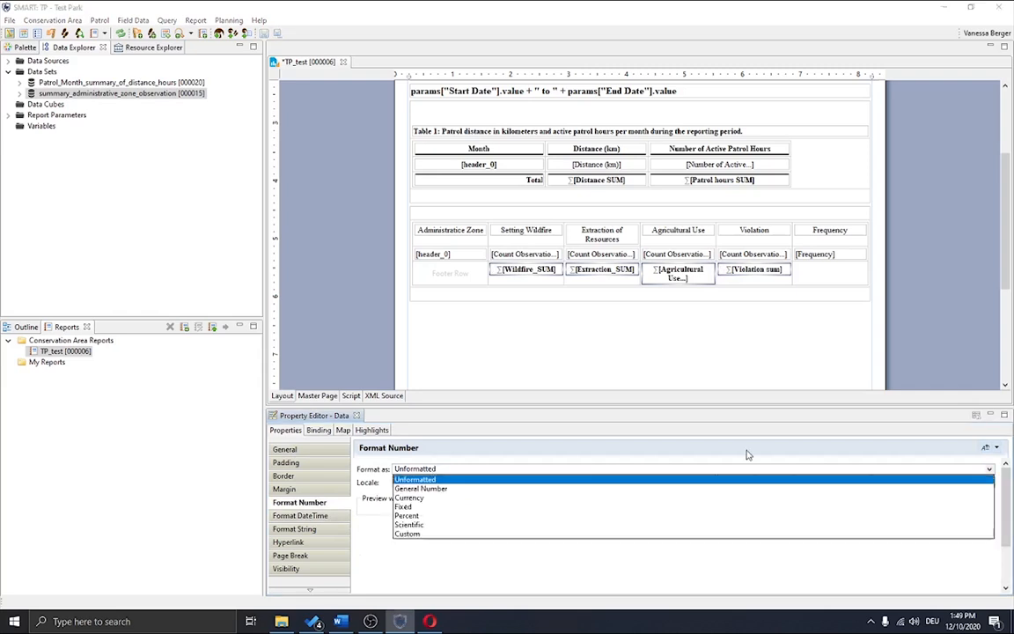
pyautogui.click(414, 498)
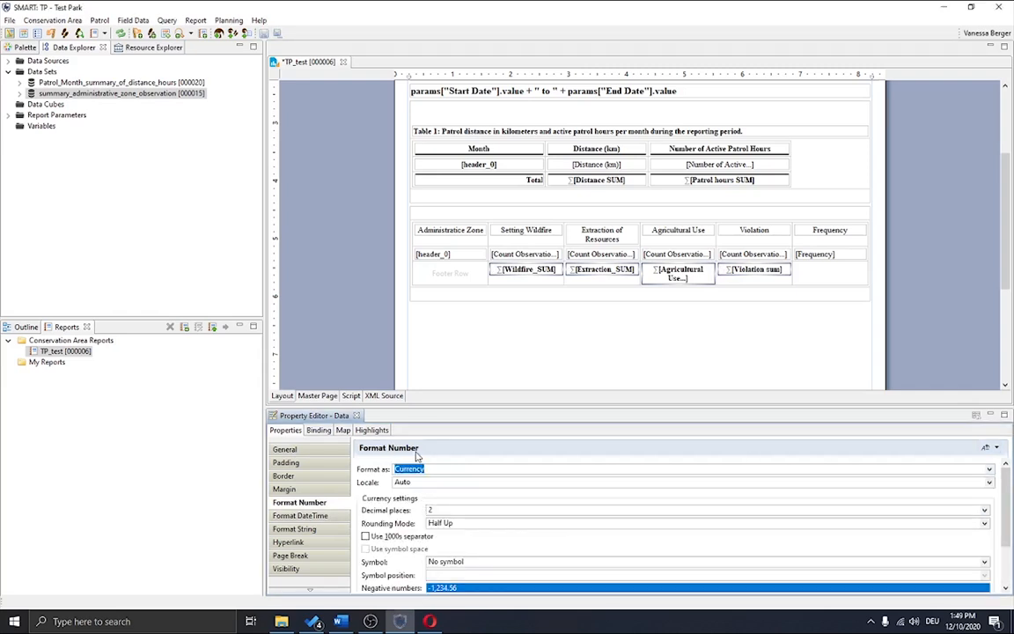
pyautogui.doubleClick(438, 511)
# Add a top border to the four footer sums and to the empty footer cells under Frequency and Administratice Zone.
pyautogui.click(327, 477)
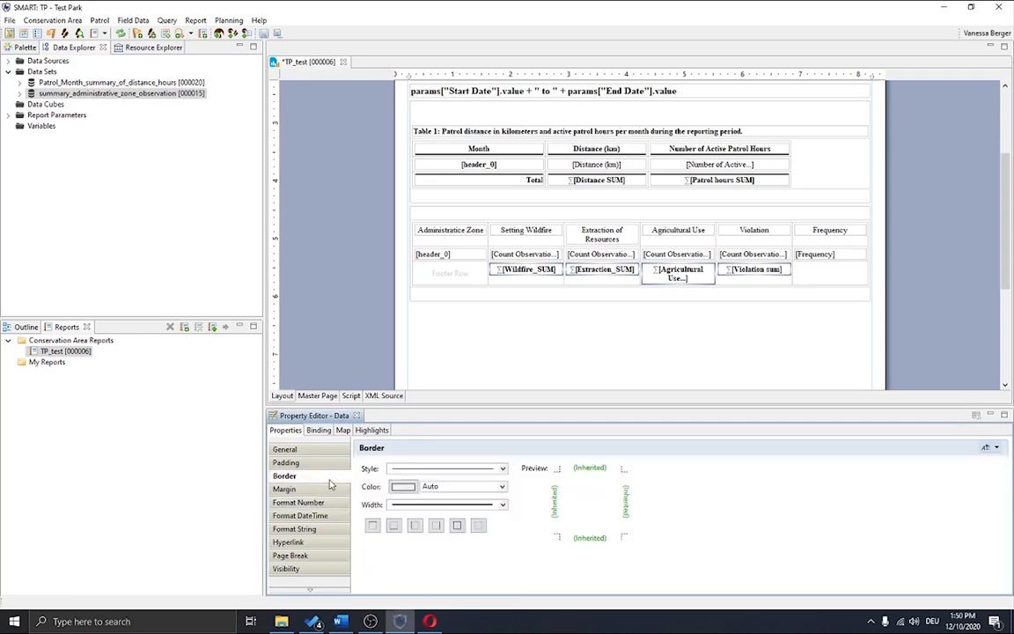
pyautogui.click(577, 471)
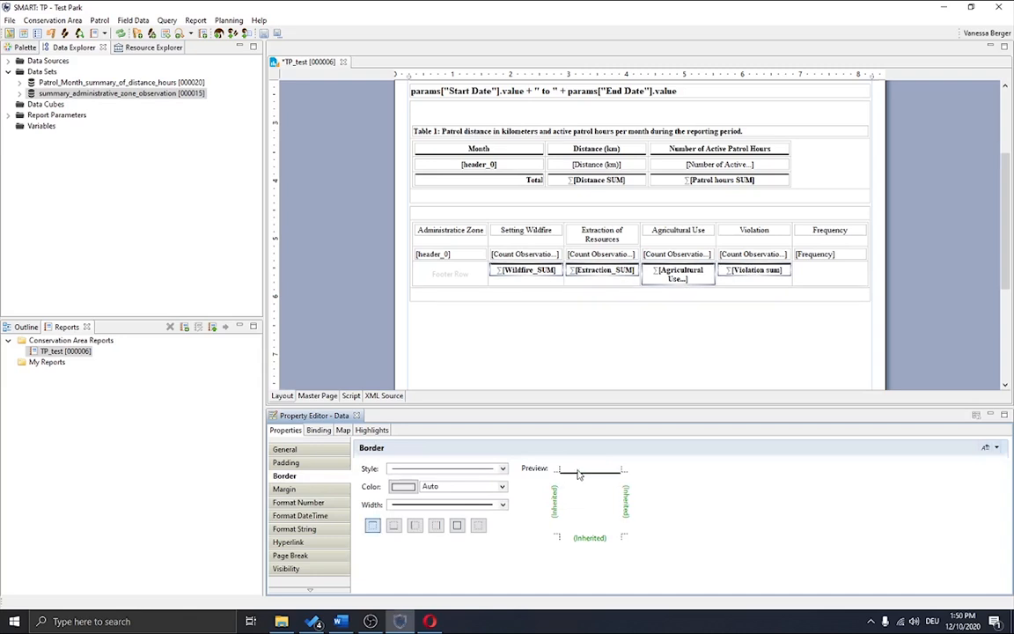
pyautogui.click(827, 275)
pyautogui.click(598, 477)
pyautogui.click(472, 281)
pyautogui.click(582, 473)
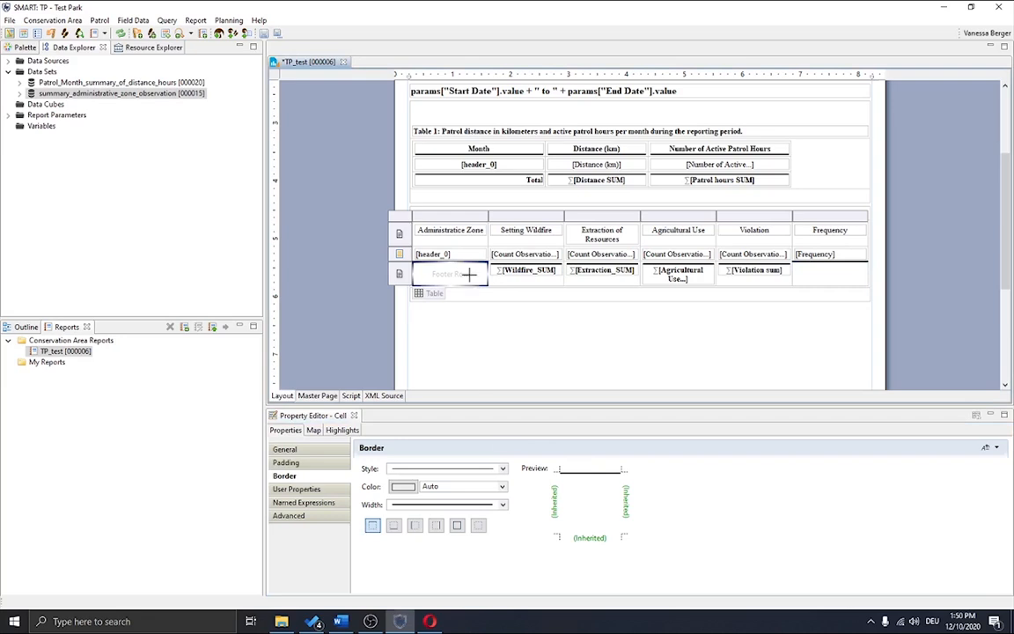
# Insert the text Total in the first footer cell of the zone table and make it bold and right-aligned.
pyautogui.rightClick(472, 280)
pyautogui.moveTo(564, 371)
pyautogui.click(676, 384)
pyautogui.write('Total')
pyautogui.press('Return')
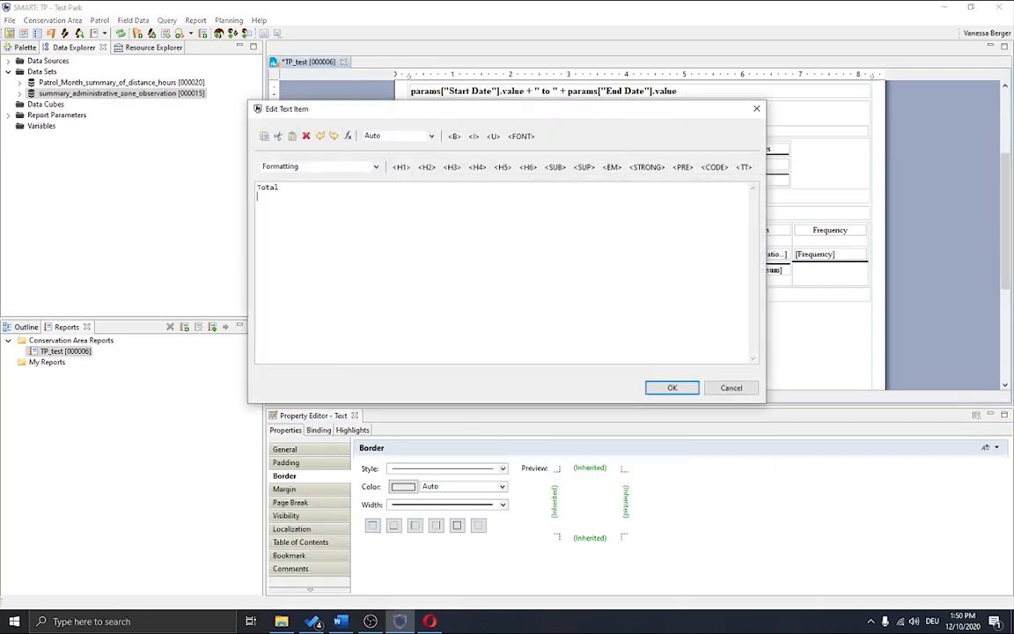
pyautogui.click(671, 387)
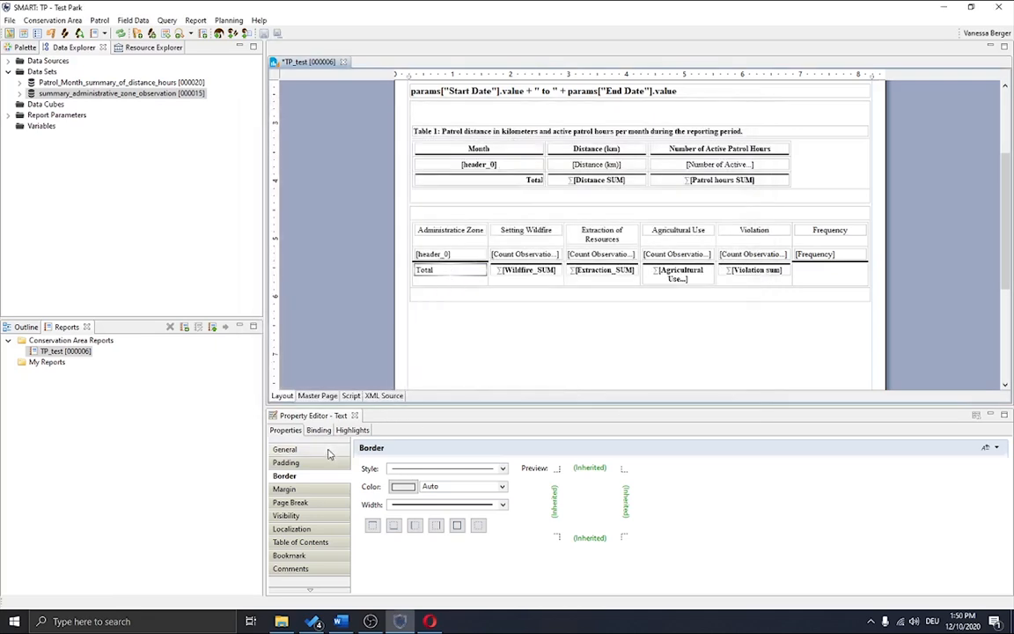
pyautogui.click(285, 449)
pyautogui.click(369, 543)
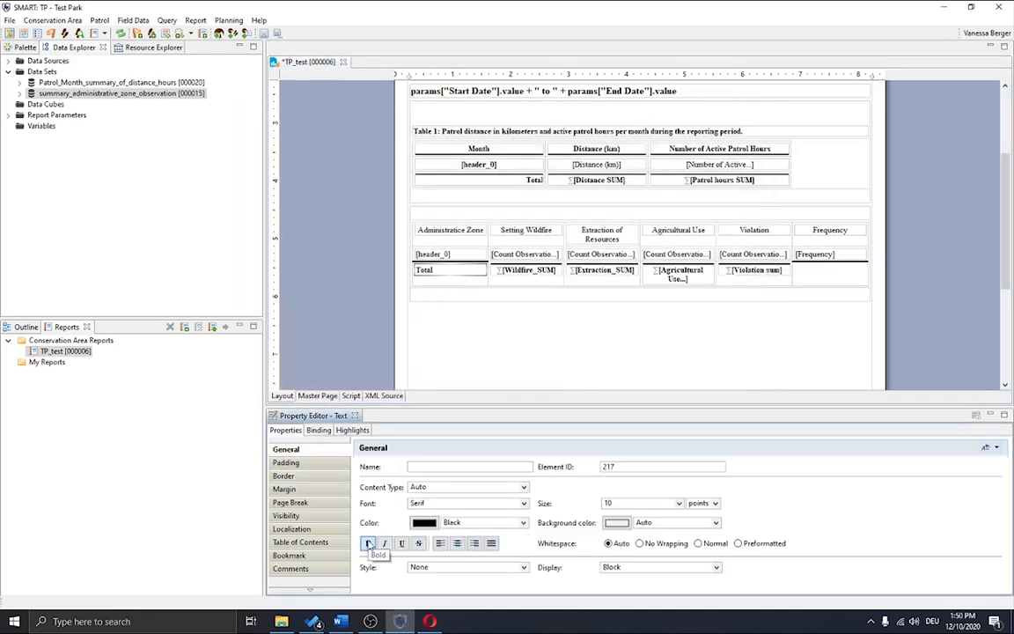
pyautogui.click(474, 543)
pyautogui.click(534, 256)
pyautogui.keyDown('ctrl'); pyautogui.click(582, 255); pyautogui.keyUp('ctrl')
pyautogui.keyDown('ctrl'); pyautogui.click(662, 257); pyautogui.keyUp('ctrl')
pyautogui.click(735, 234)
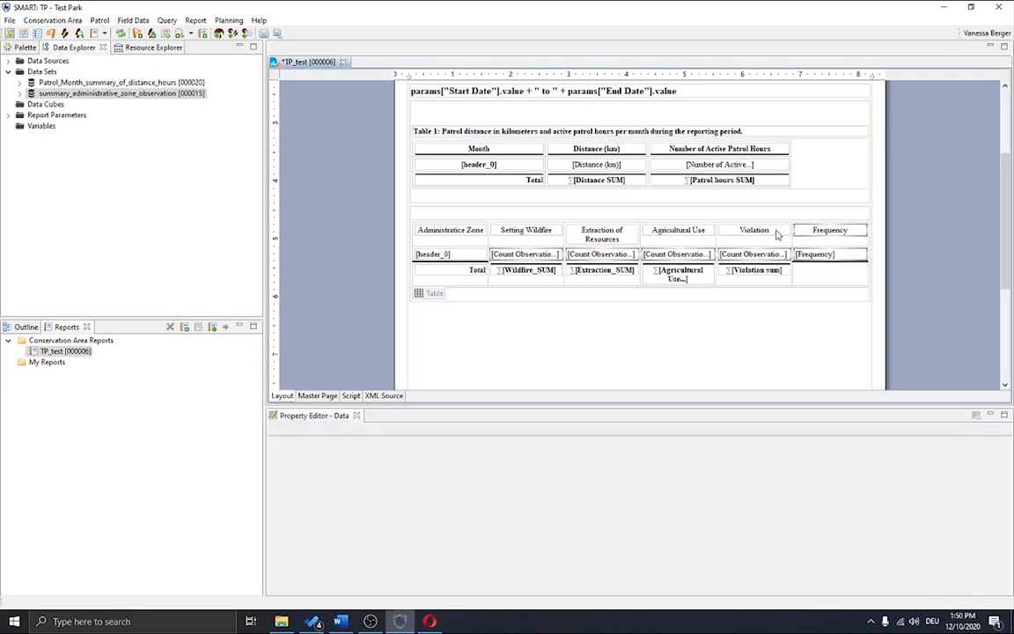
pyautogui.click(815, 234)
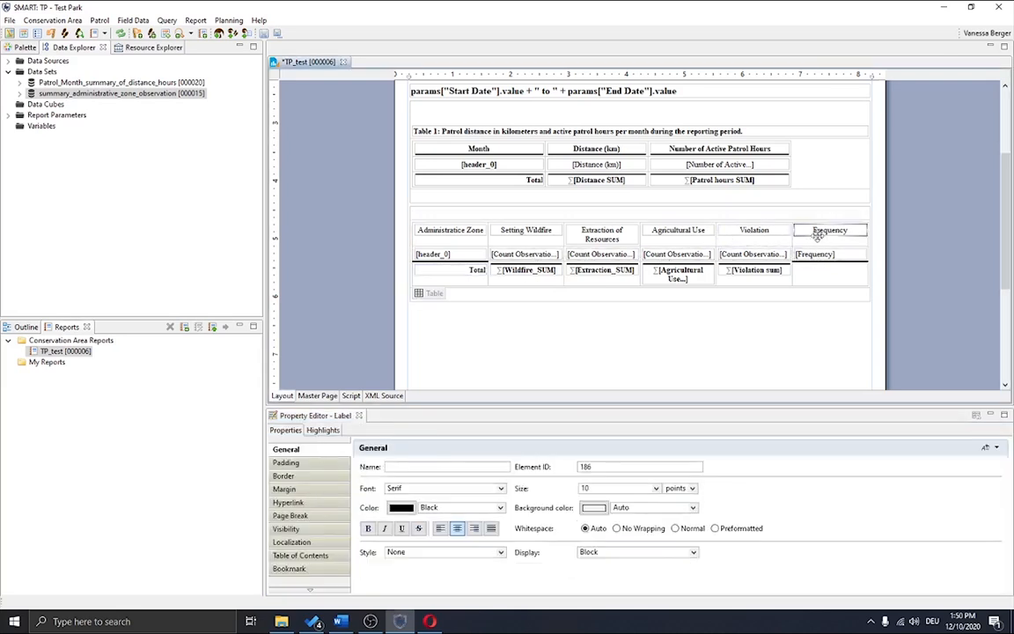
pyautogui.keyDown('ctrl'); pyautogui.click(817, 256); pyautogui.keyUp('ctrl')
pyautogui.keyDown('ctrl'); pyautogui.click(764, 258); pyautogui.keyUp('ctrl')
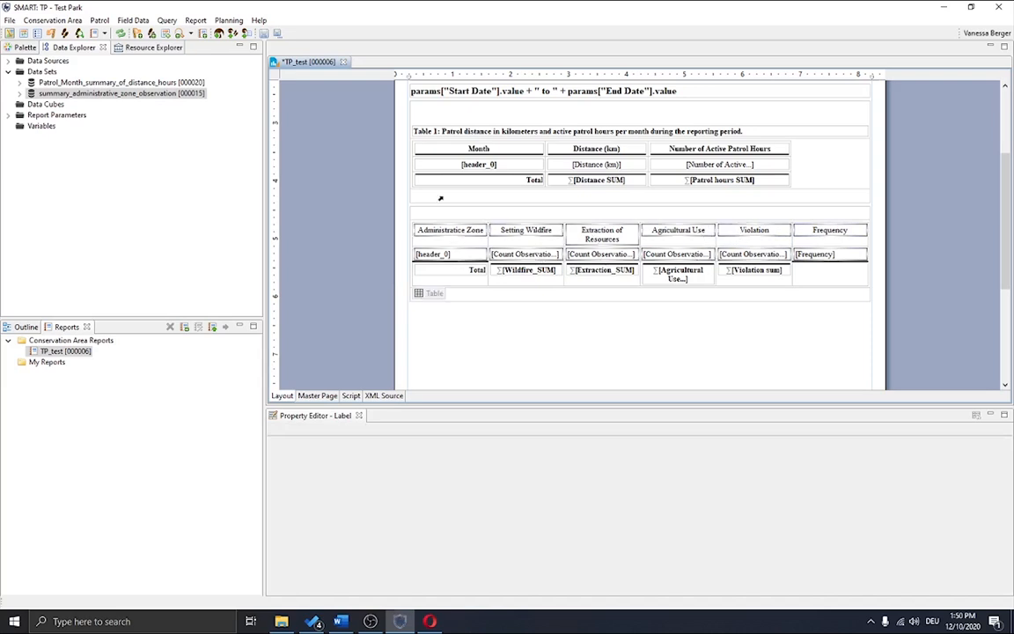
pyautogui.click(301, 415)
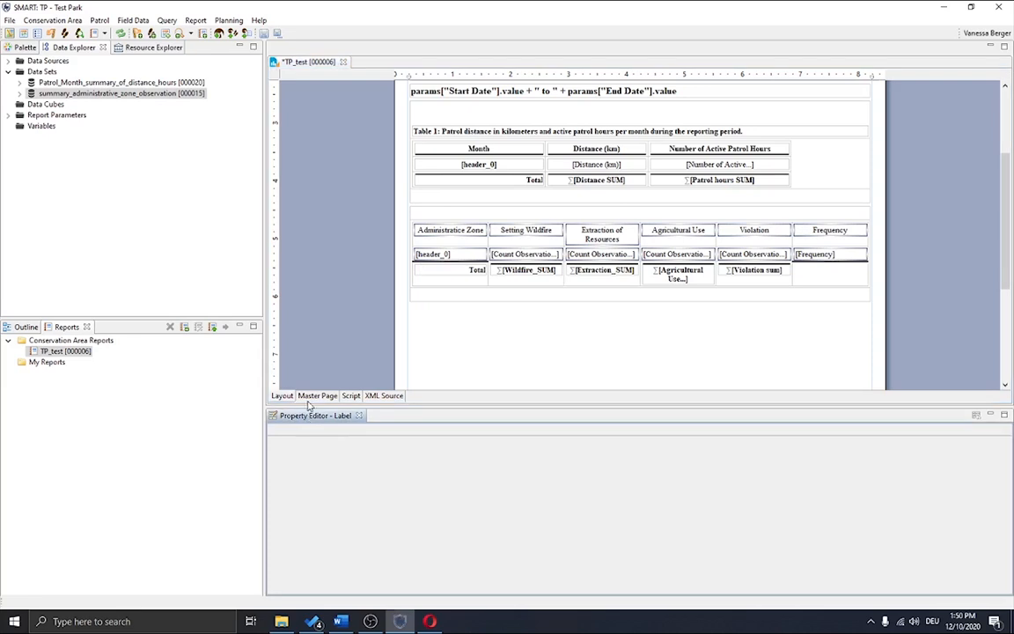
pyautogui.rightClick(479, 249)
pyautogui.click(505, 395)
# Centre all six data fields in the zone table's detail row.
pyautogui.click(555, 253)
pyautogui.keyDown('ctrl'); pyautogui.click(574, 253); pyautogui.keyUp('ctrl')
pyautogui.keyDown('ctrl'); pyautogui.click(458, 254); pyautogui.keyUp('ctrl')
pyautogui.keyDown('ctrl'); pyautogui.click(665, 254); pyautogui.keyUp('ctrl')
pyautogui.keyDown('ctrl'); pyautogui.click(739, 255); pyautogui.keyUp('ctrl')
pyautogui.keyDown('ctrl'); pyautogui.click(801, 255); pyautogui.keyUp('ctrl')
pyautogui.click(457, 528)
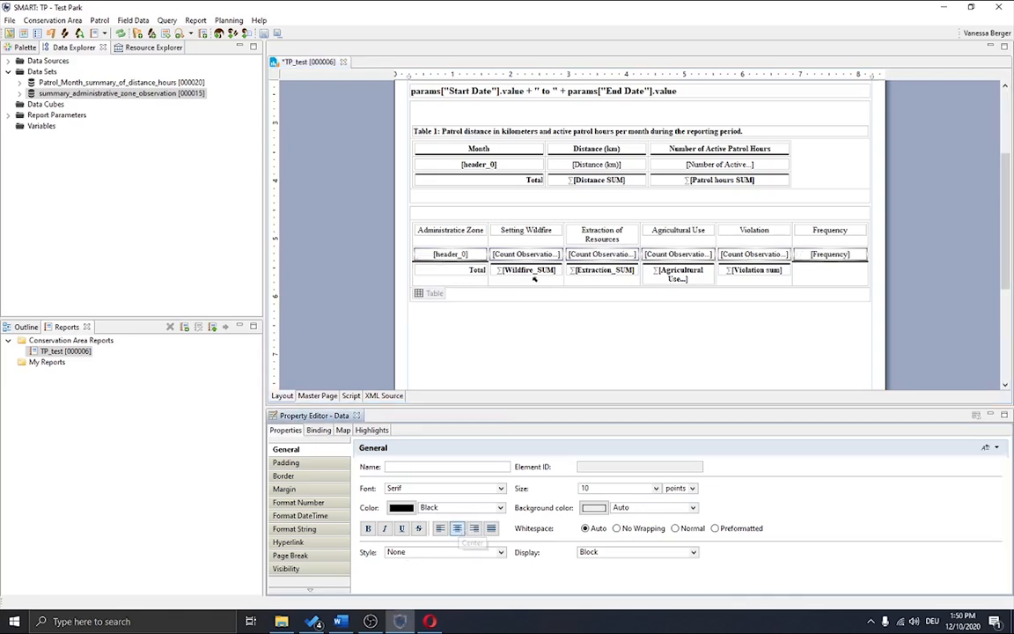
# Make the zone table's header_0 field and all six column headings bold.
pyautogui.click(448, 254)
pyautogui.click(369, 526)
pyautogui.moveTo(481, 233); pyautogui.dragTo(819, 237)
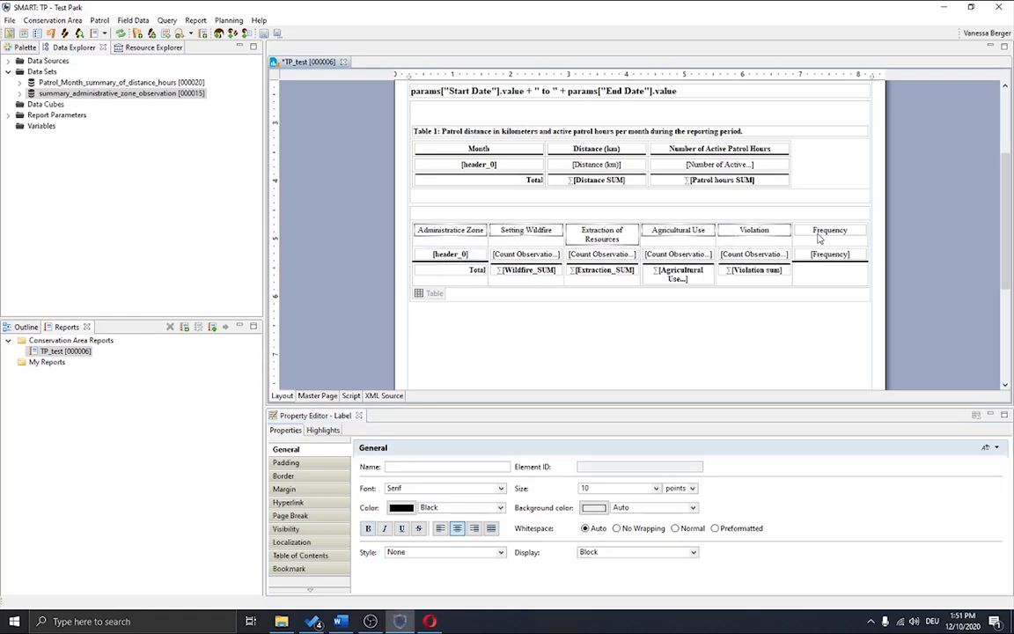
pyautogui.click(368, 527)
pyautogui.click(457, 527)
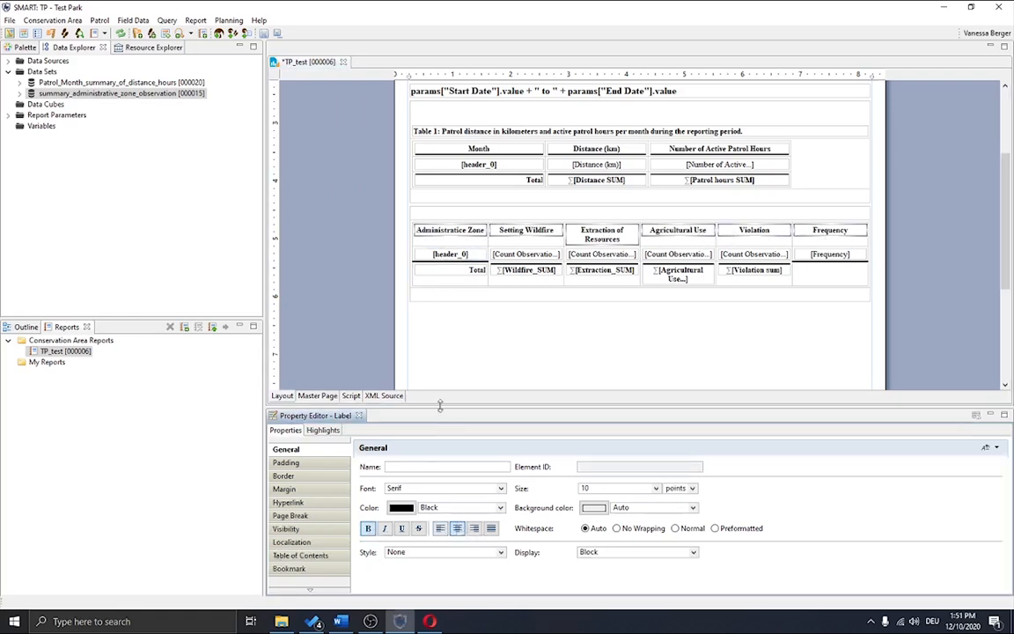
pyautogui.click(549, 351)
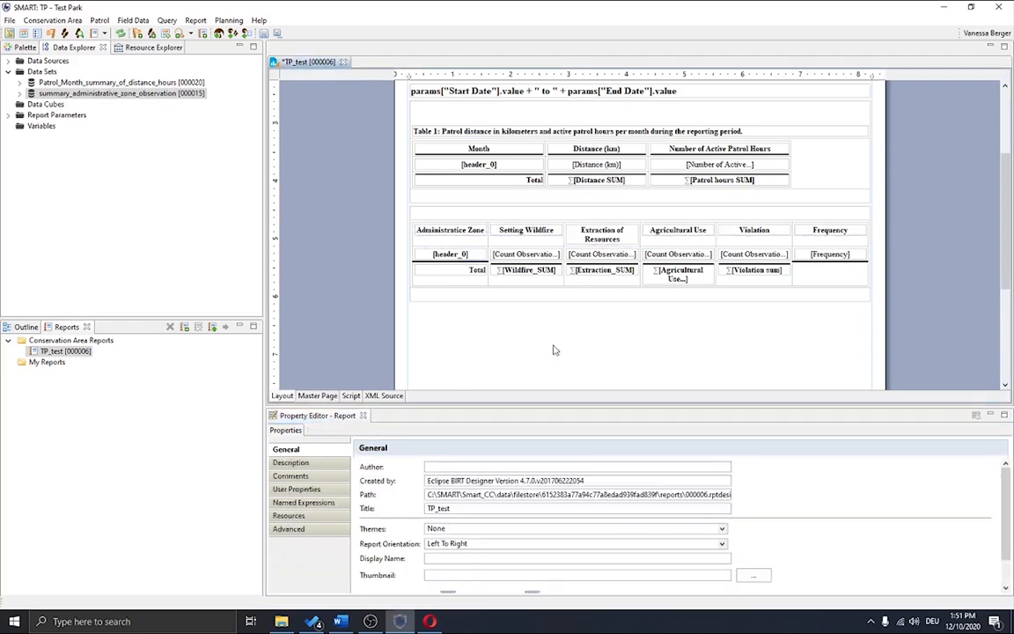
# Format the four Count Observation fields and the Frequency field as Fixed numbers with 1 decimal place.
pyautogui.click(830, 254)
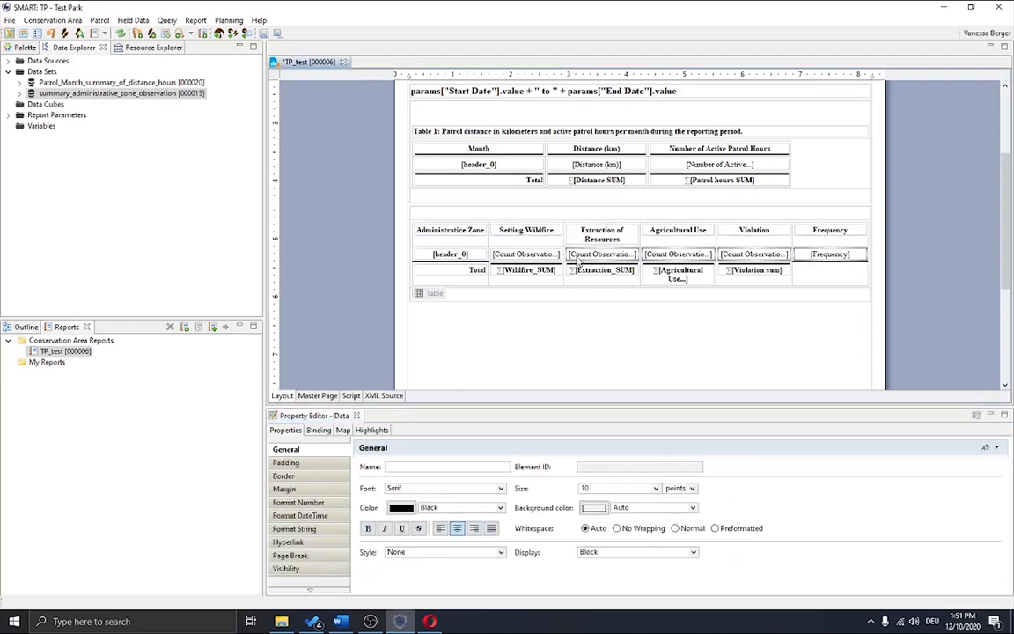
pyautogui.click(299, 502)
pyautogui.click(430, 469)
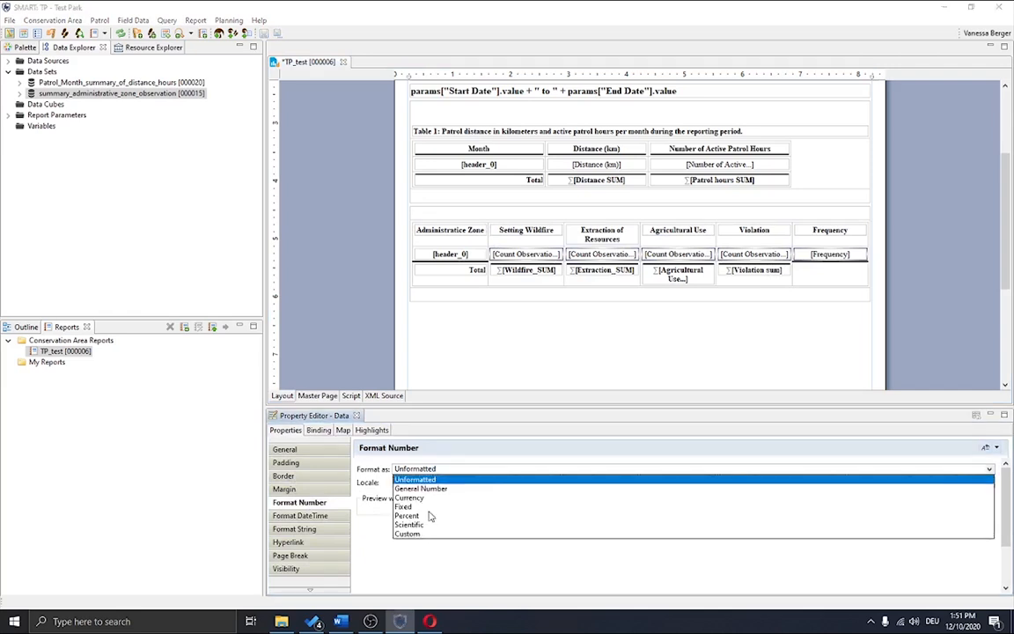
pyautogui.click(405, 505)
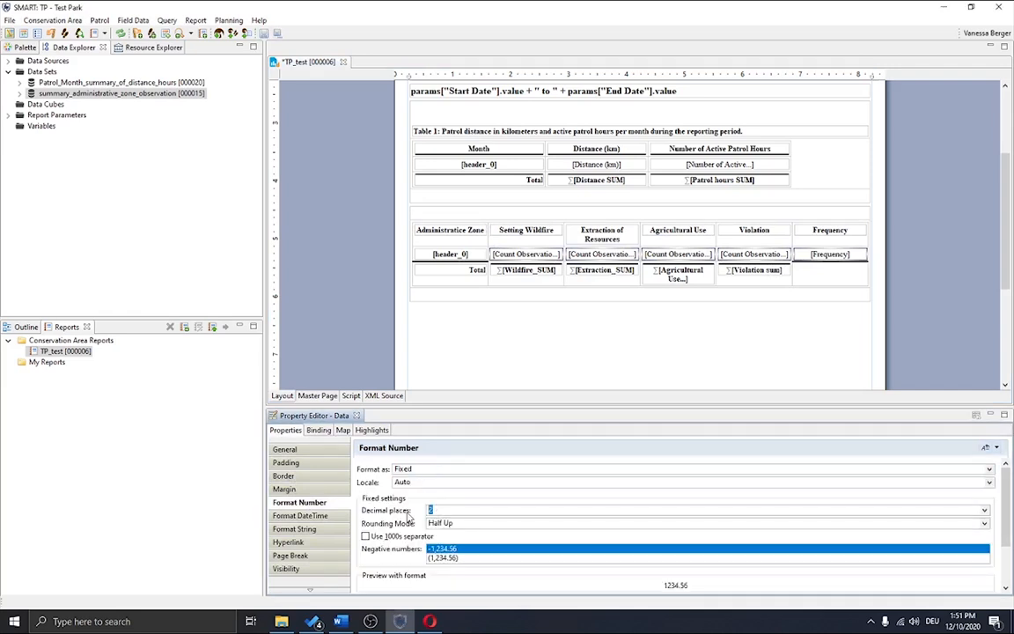
pyautogui.write('1')
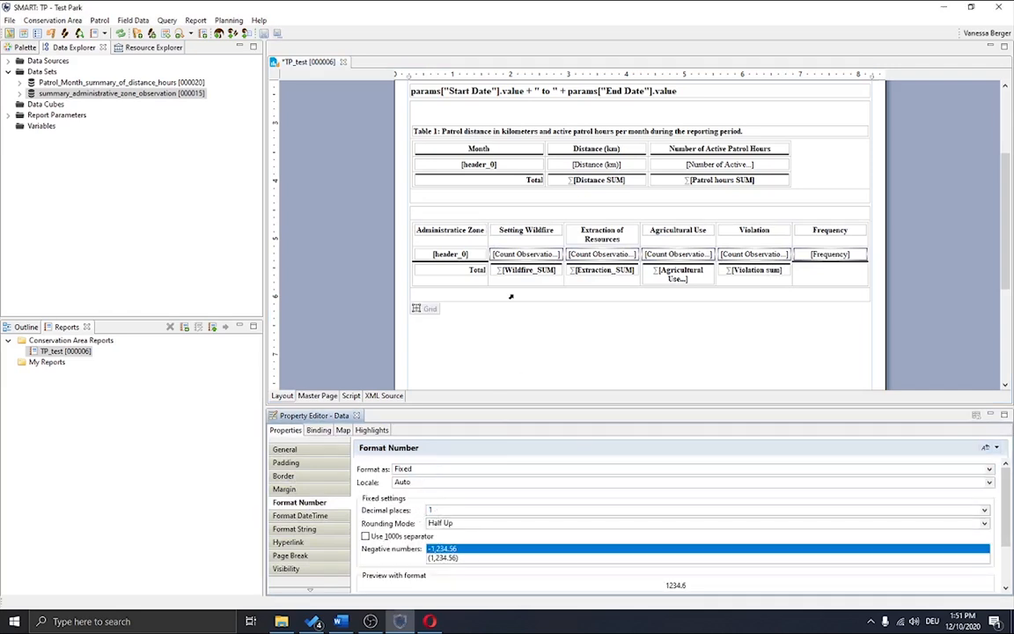
# Apply the Percent number format to the Frequency field in the zone table's detail row.
pyautogui.click(827, 255)
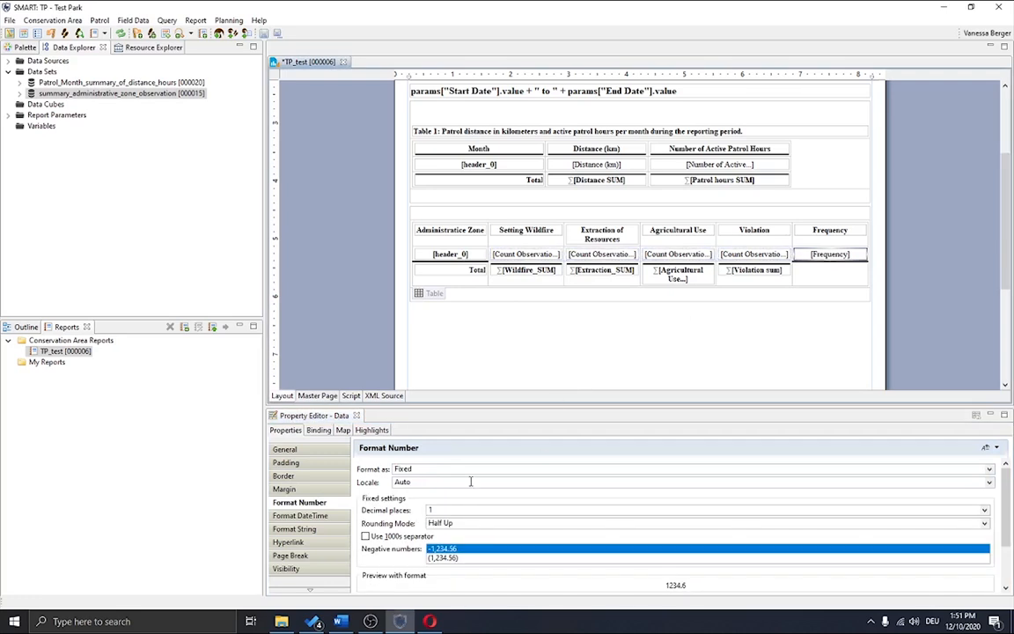
pyautogui.click(401, 469)
pyautogui.click(405, 515)
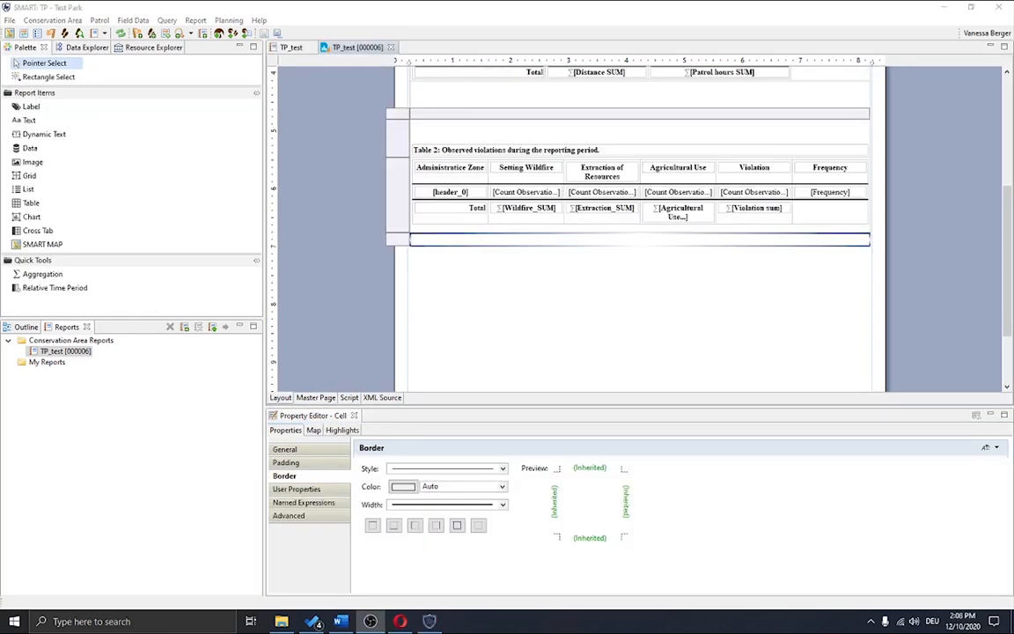
# Run the TP_test report for the Last 30 Days date range and view the generated report.
pyautogui.click(75, 353)
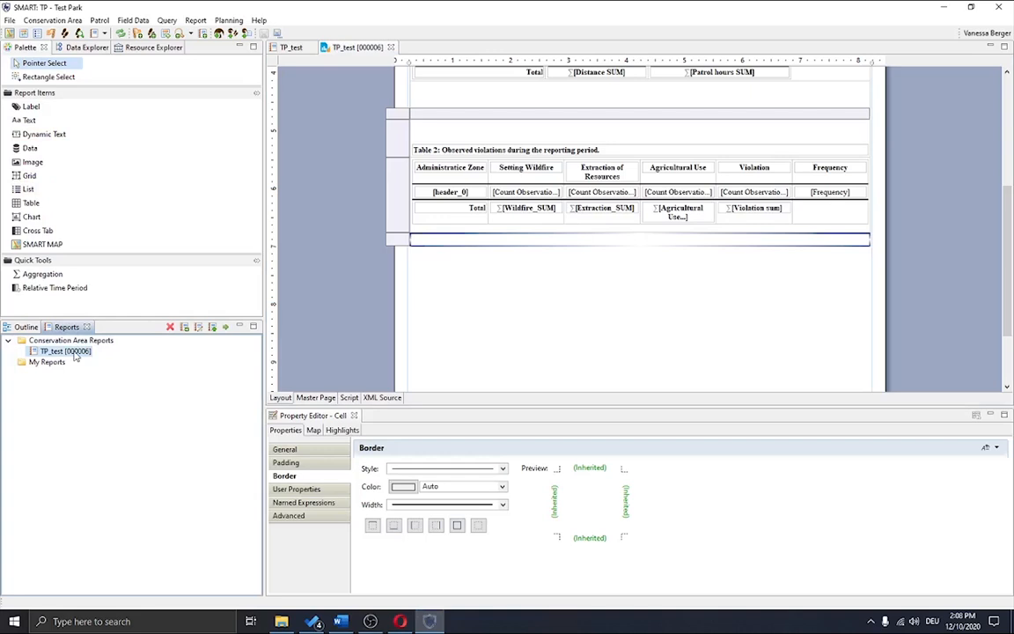
pyautogui.click(225, 327)
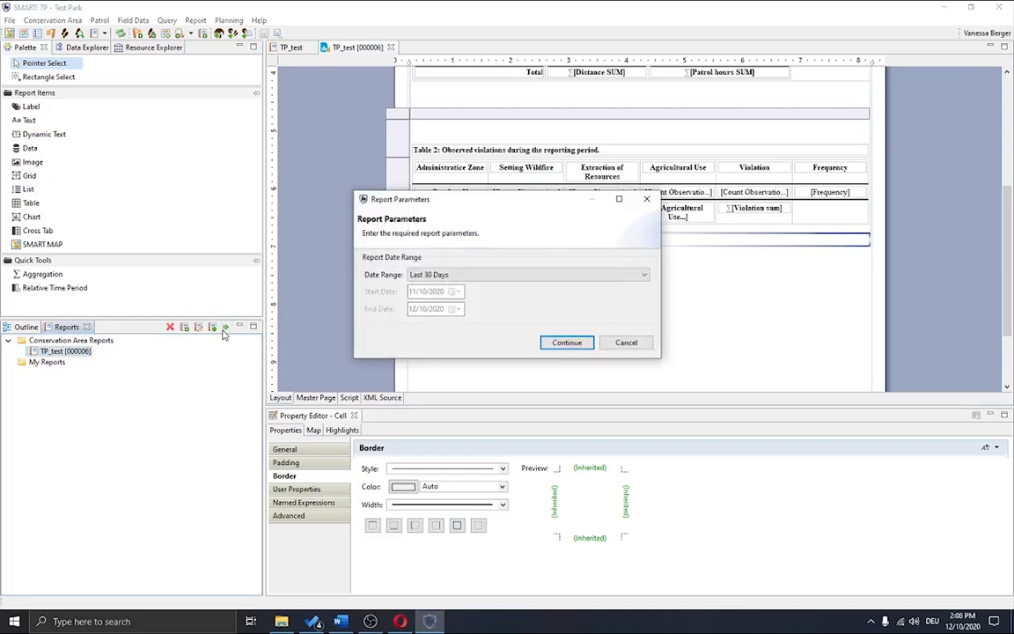
pyautogui.click(566, 343)
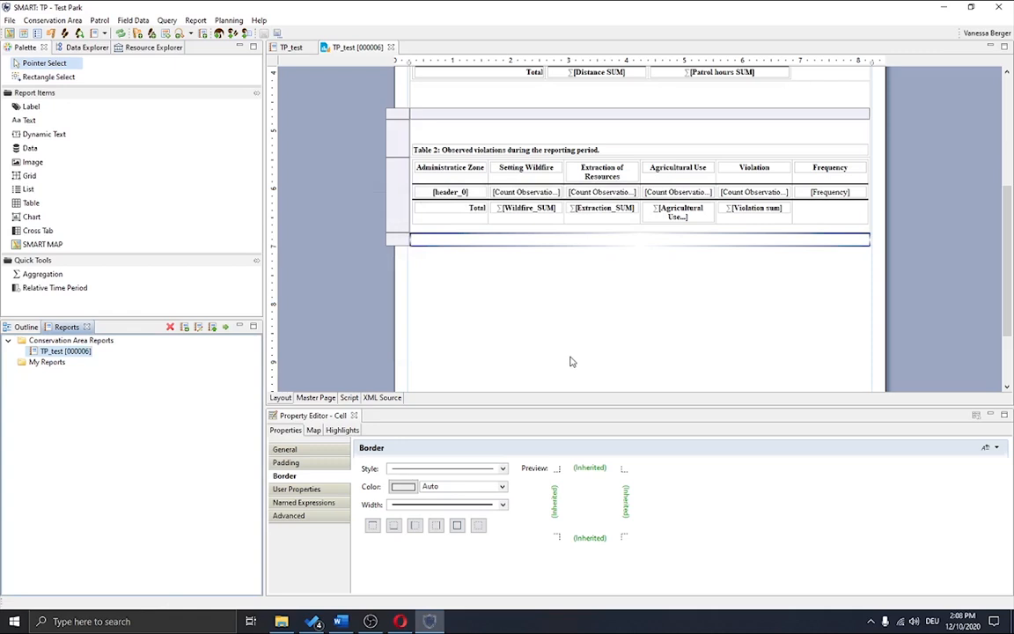
pyautogui.click(280, 48)
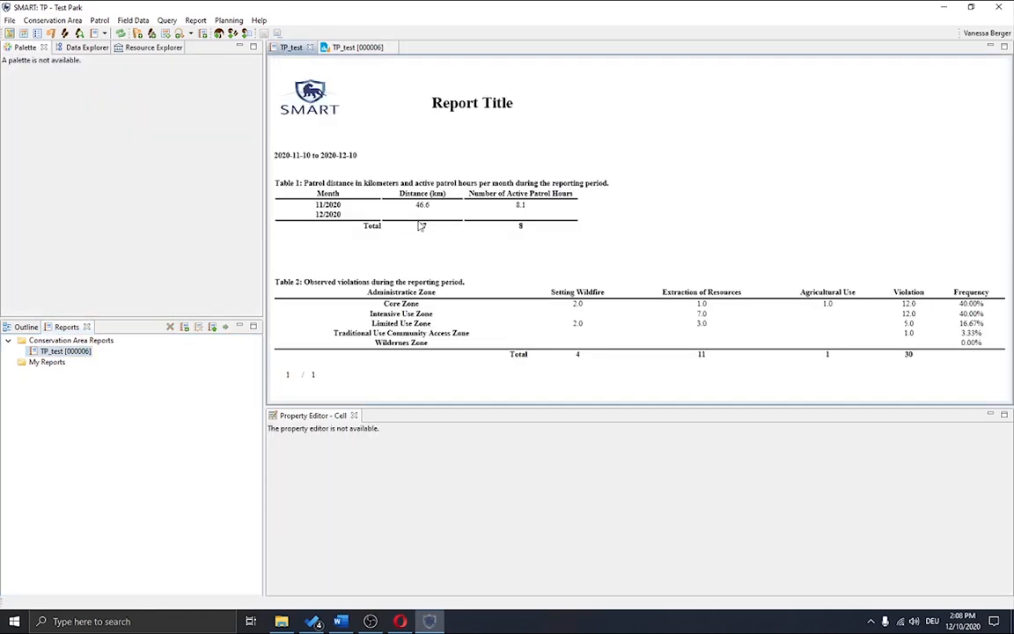